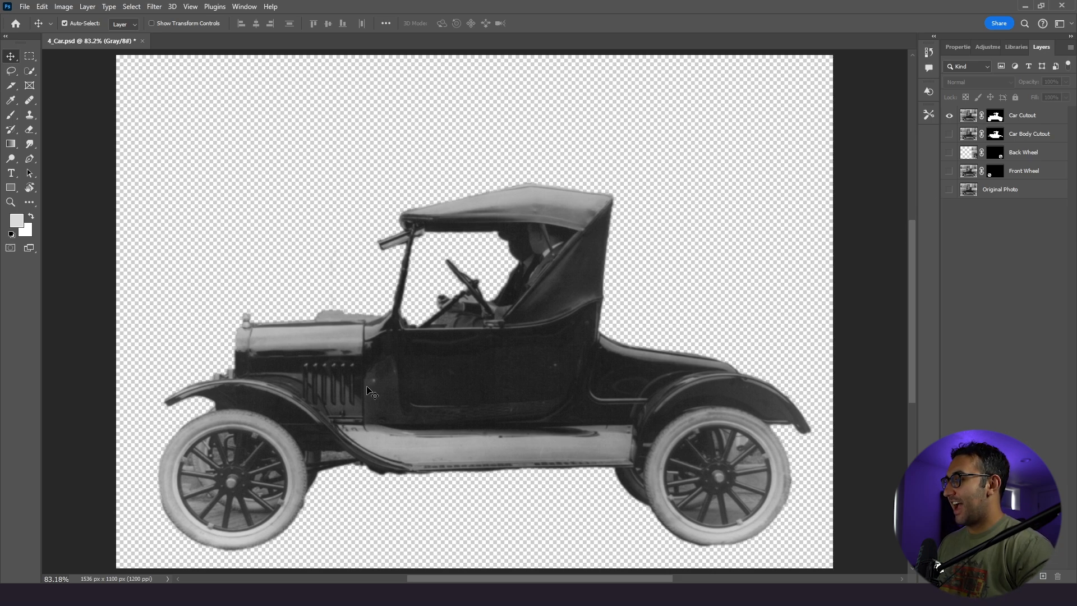
- Hide the Car Cutout layer and show the Car Body Cutout, Front Wheel and Back Wheel layers instead
left_click(234, 463)
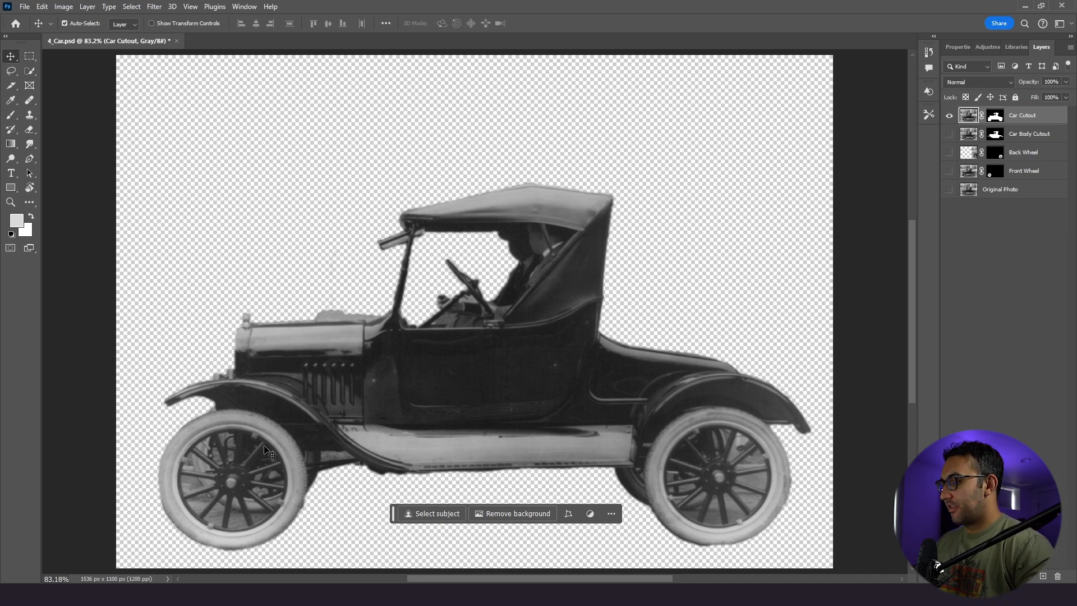
key("ctrl+plus")
key("ctrl+plus")
left_click_drag(252, 440, 486, 286)
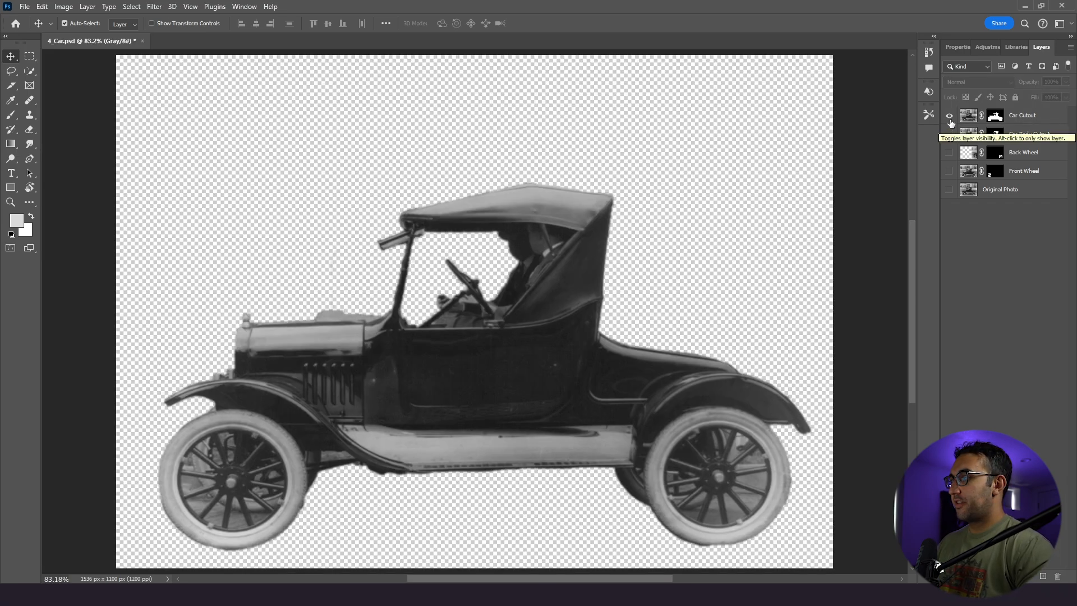
left_click(949, 116)
left_click(950, 134)
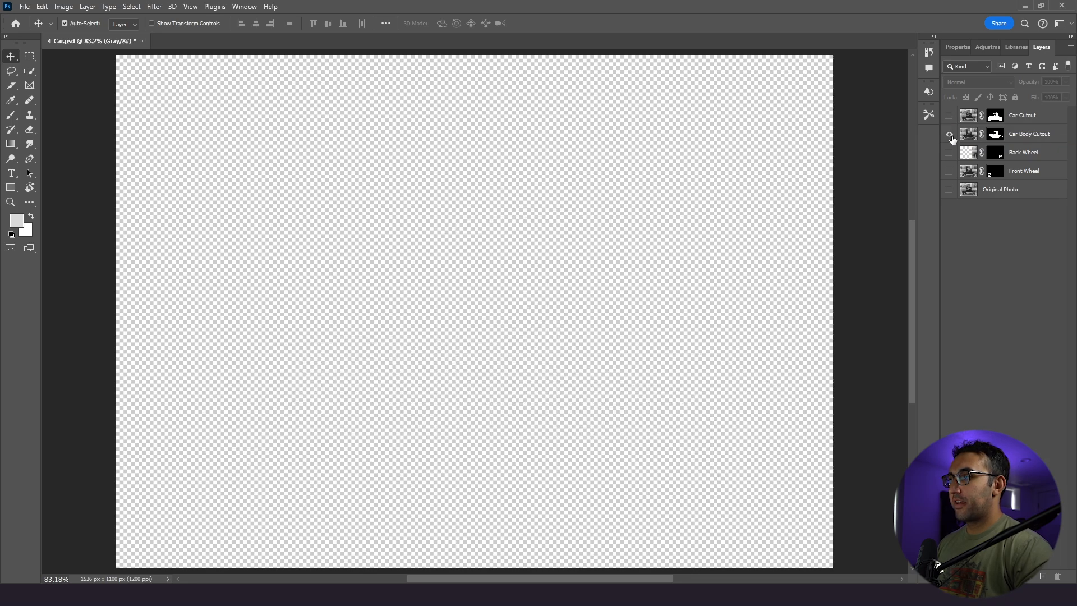
left_click(950, 172)
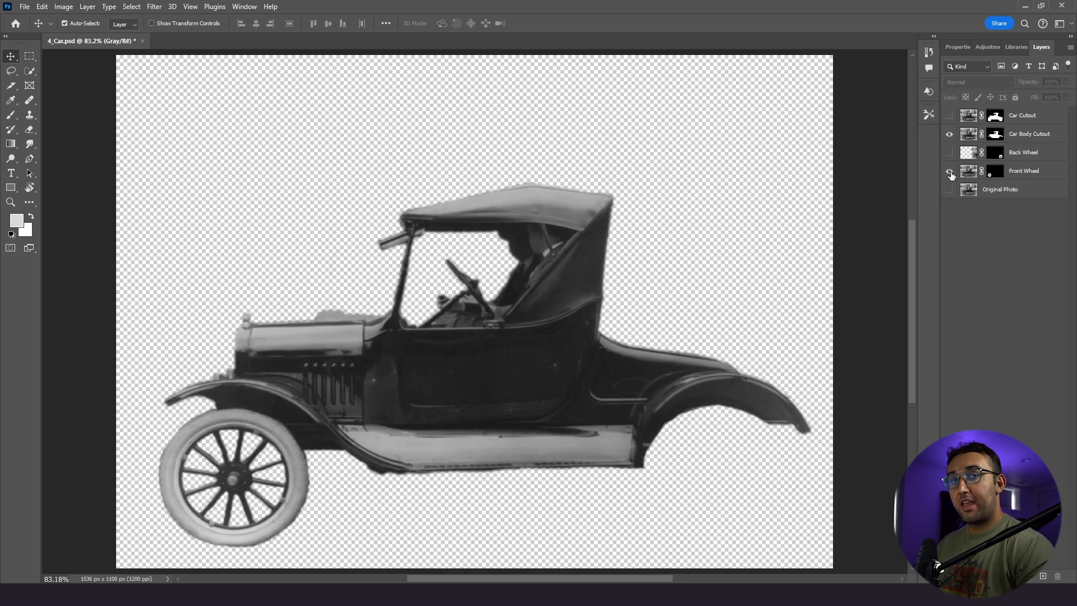
left_click(950, 152)
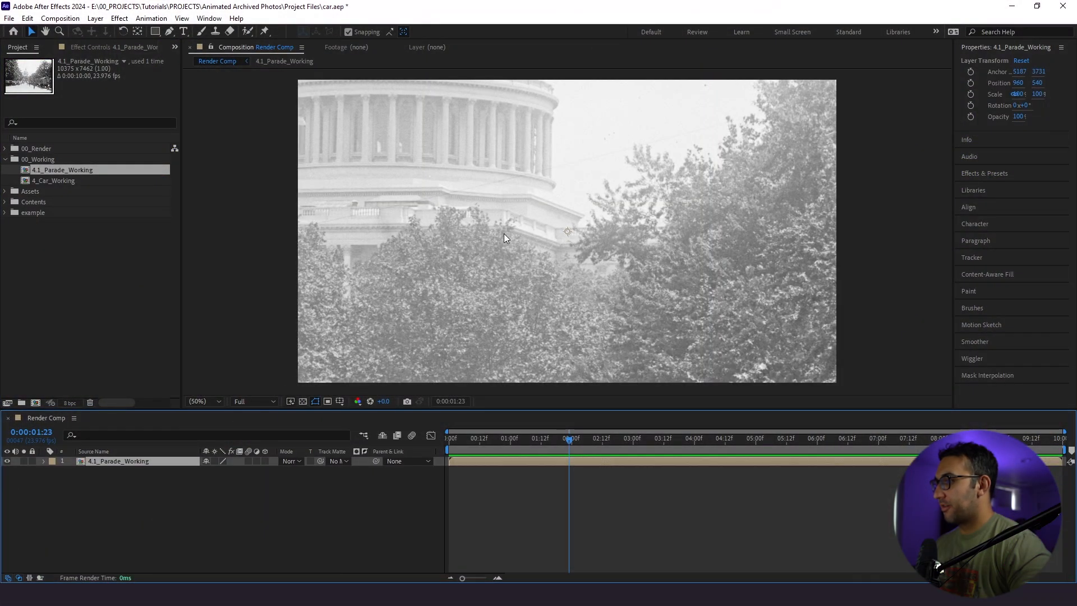
- Scale the 4.1_Parade_Working layer to 21% and place the 4_Car_Working composition above it in Render Comp
key("s")
left_click_drag(234, 471, 206, 481)
left_click(54, 180)
left_click_drag(52, 184, 109, 456)
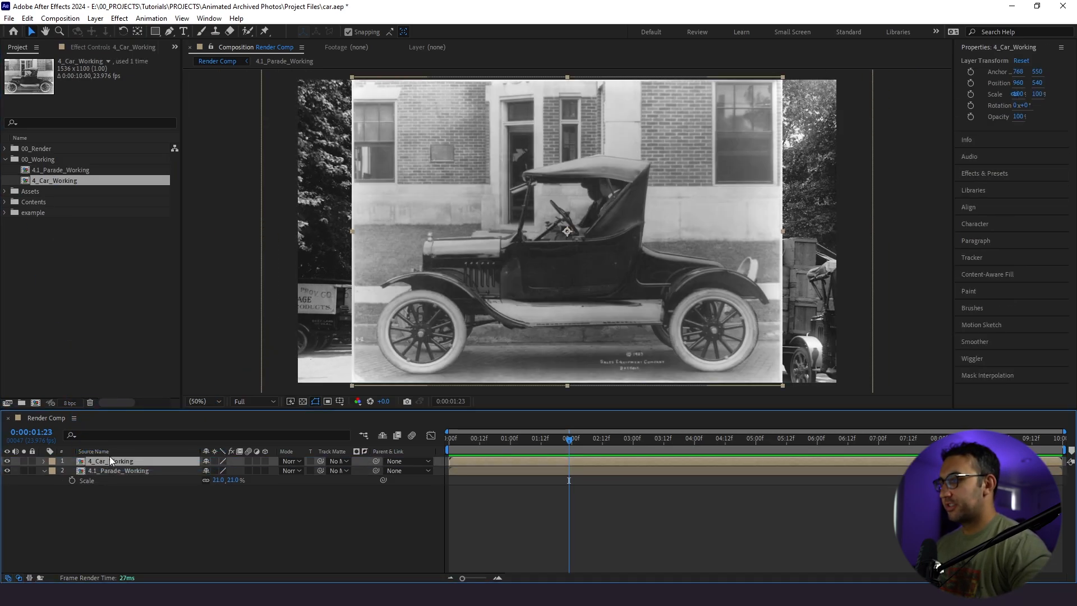
left_click(97, 521)
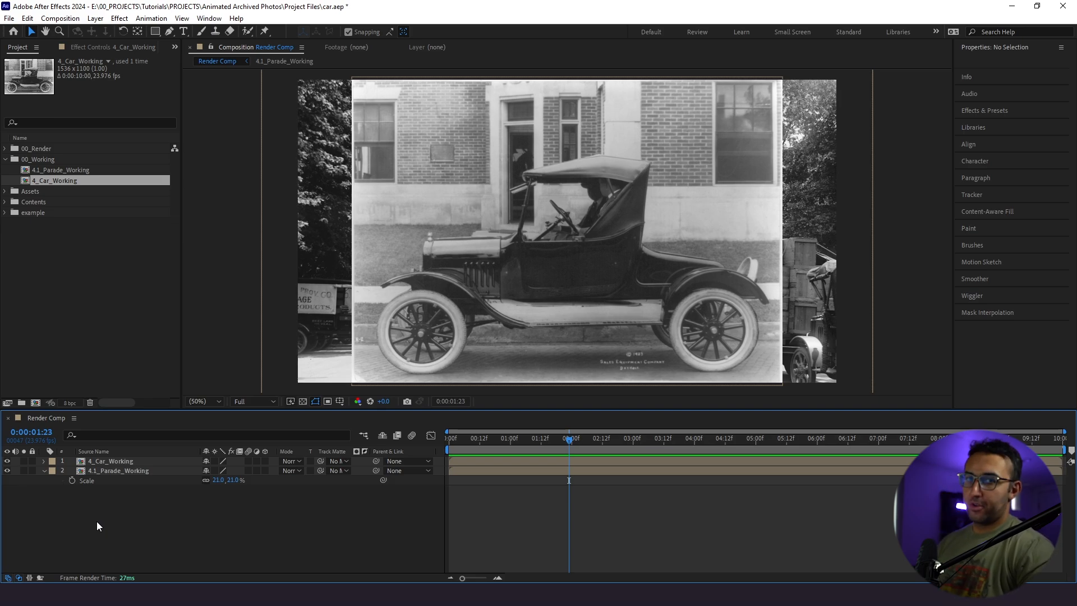
- Open the 4_Car_Working composition and delete its Original Photo, Car Cutout and Back Wheel layers
double_click(111, 462)
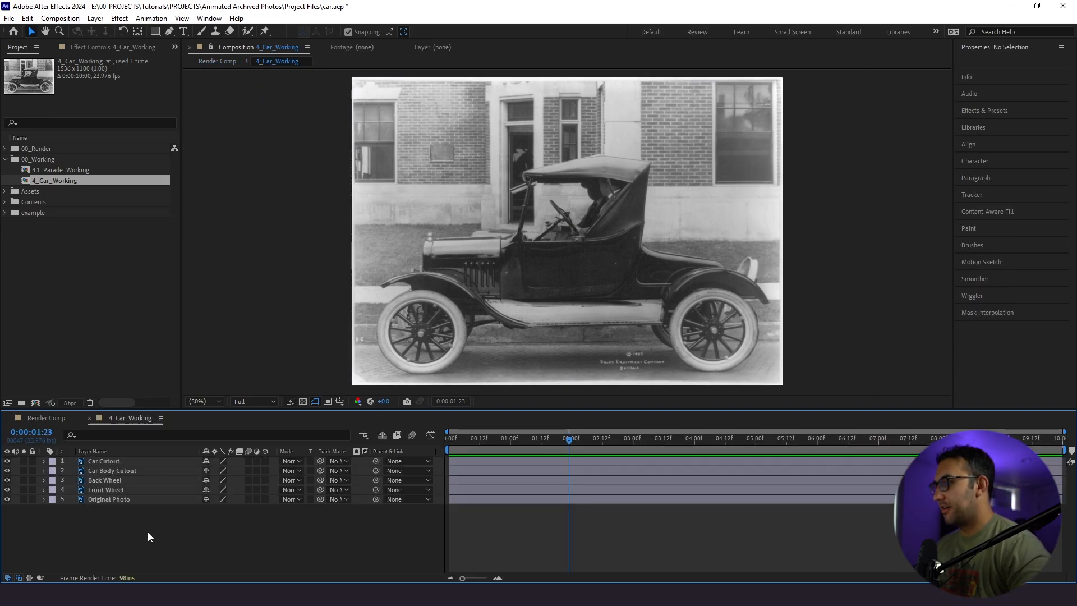
left_click(114, 497)
key("Delete")
left_click(113, 461)
key("Delete")
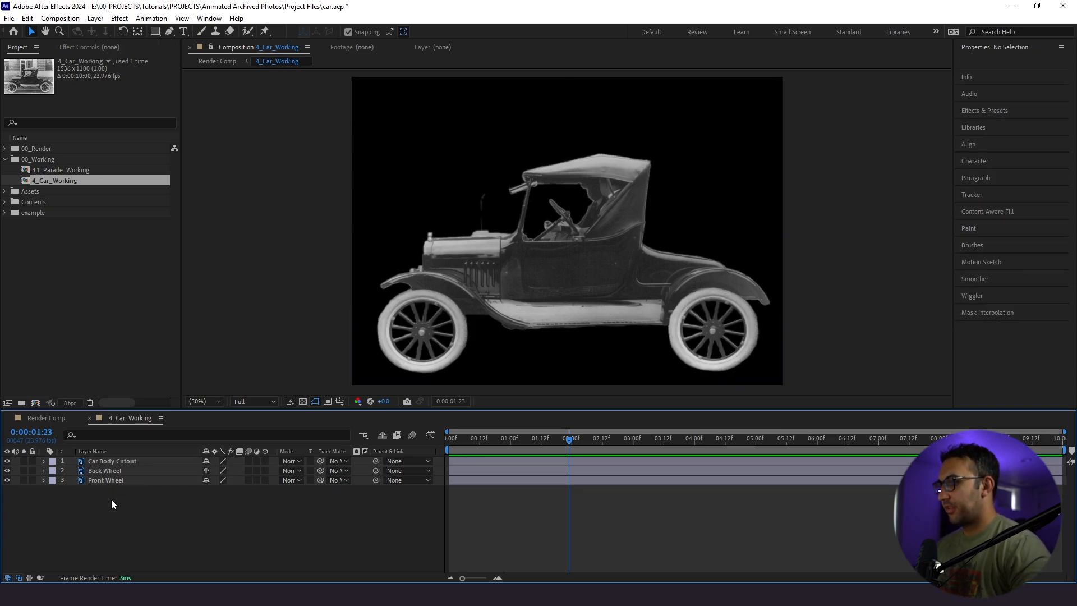
left_click(103, 470)
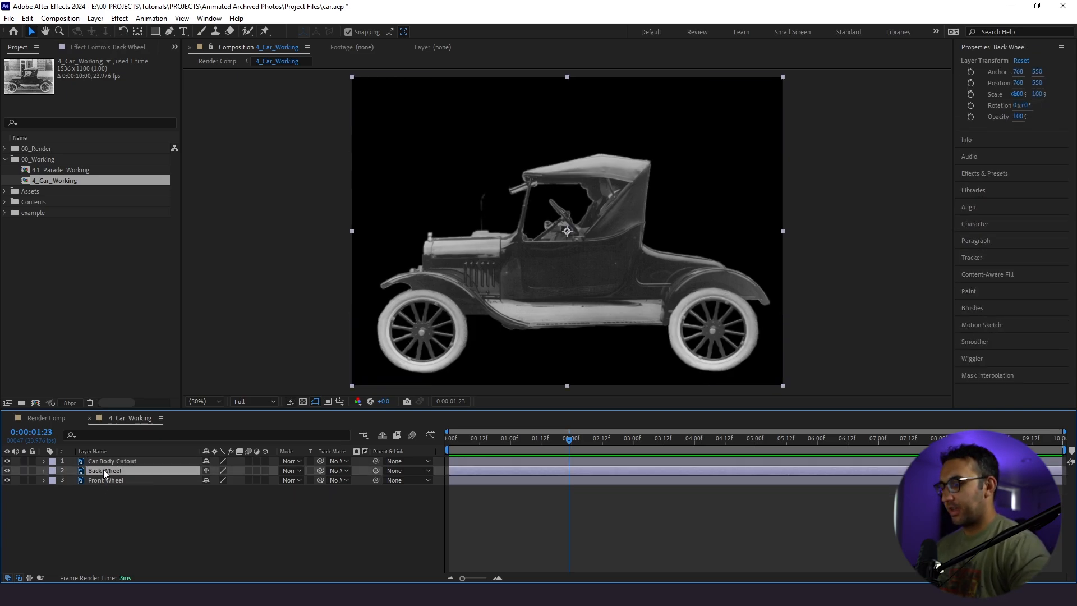
key("Delete")
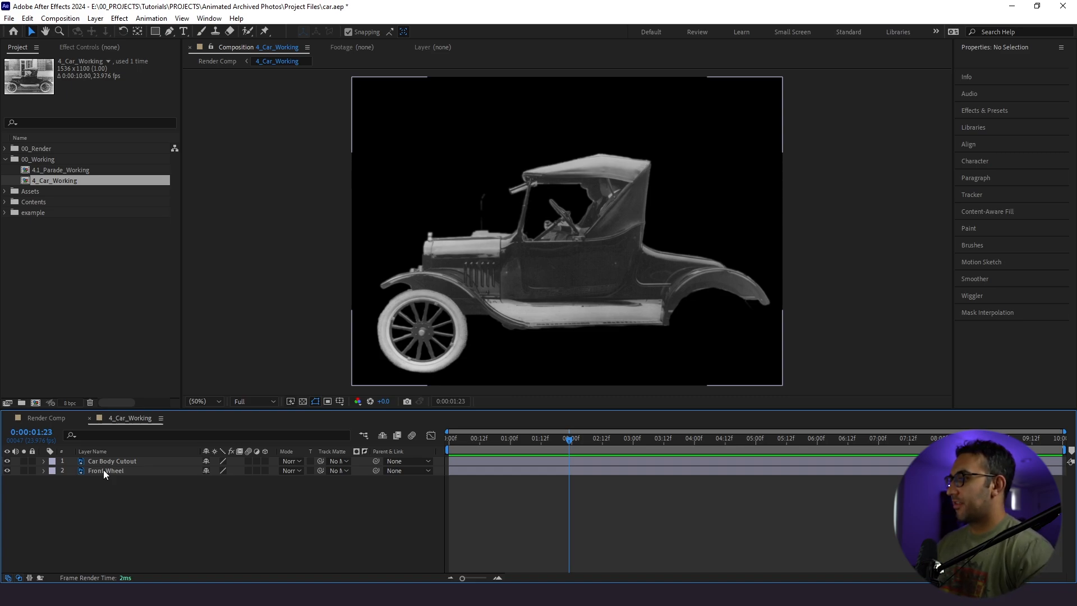
- Try rotating the Front Wheel layer by -3° around its default anchor point and undo the rotation
left_click(103, 469)
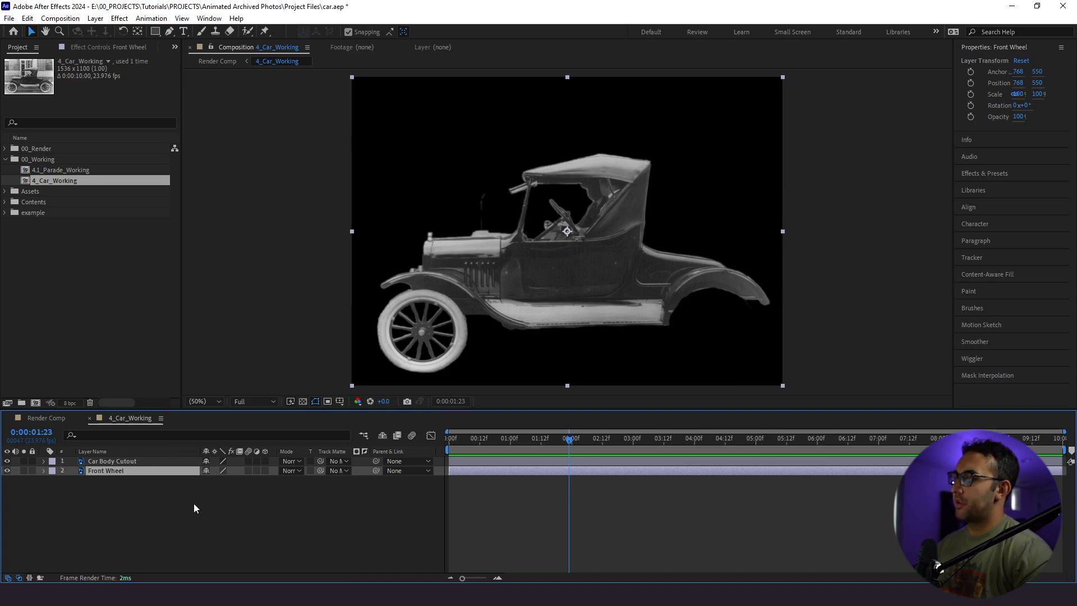
key("r")
mouse_move(222, 480)
left_mouse_down()
mouse_move(235, 487)
mouse_move(202, 486)
mouse_move(225, 487)
left_mouse_up()
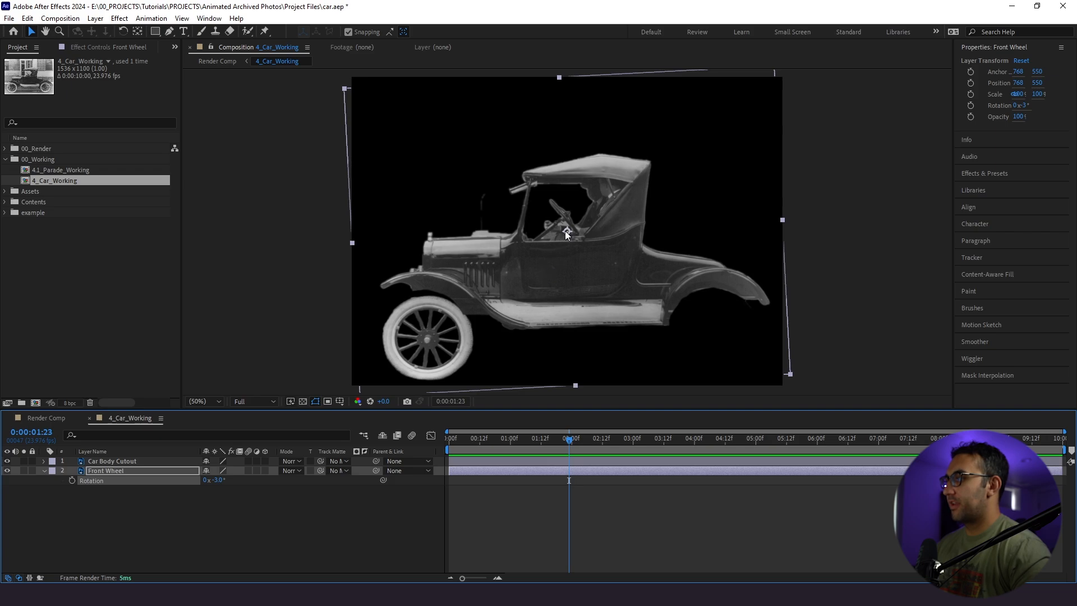
key("ctrl+z")
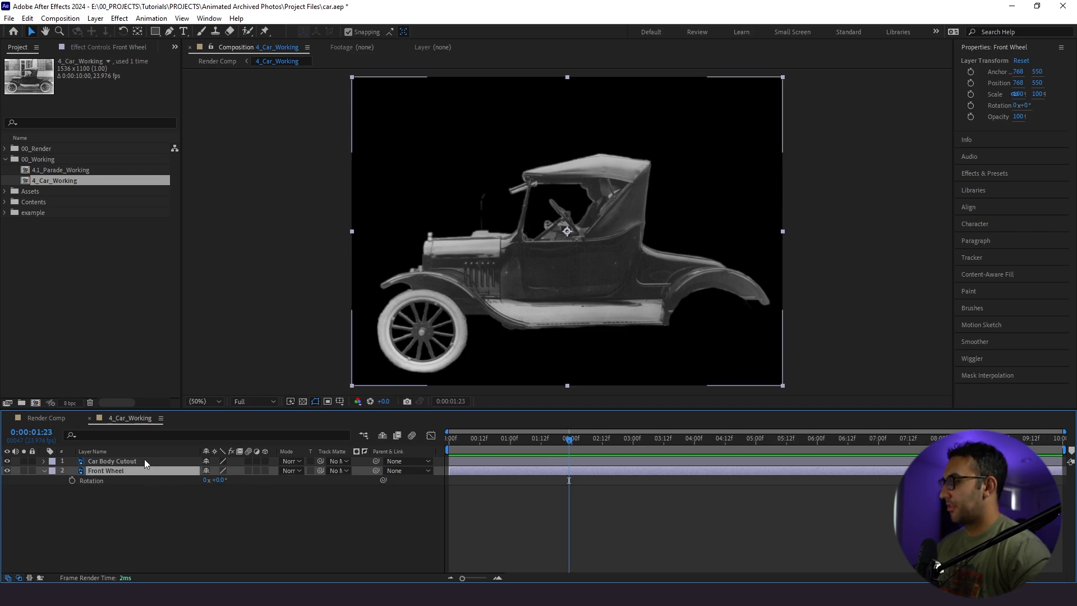
- Move the Front Wheel layer's anchor point onto the centre of the wheel hub and test its rotation
scroll(522, 280, "up", 1)
key("space")
left_click_drag(469, 337, 609, 229)
left_click_drag(710, 122, 429, 322)
key("space")
left_click_drag(370, 356, 508, 240)
scroll(435, 315, "up", 1)
scroll(434, 297, "up", 1)
key("space")
left_click_drag(565, 183, 518, 197)
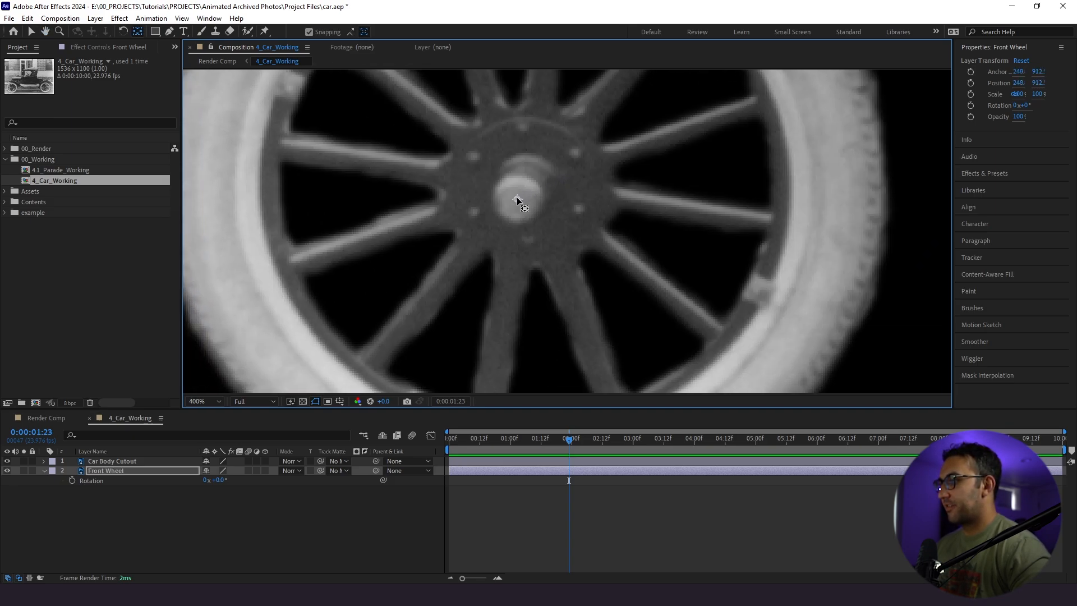
left_click(196, 399)
left_click(207, 201)
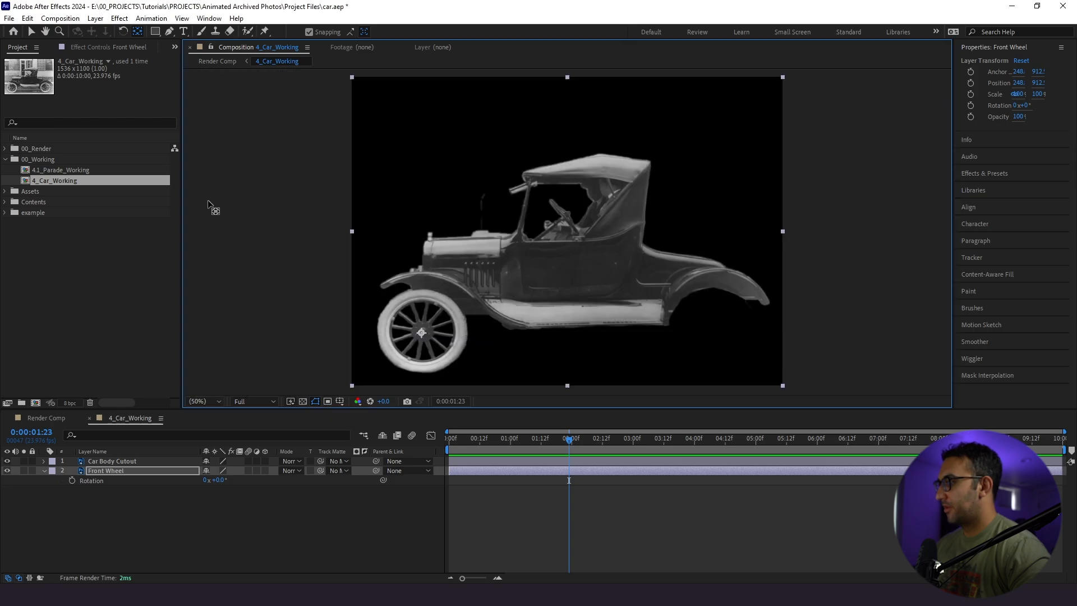
left_click_drag(218, 483, 143, 484)
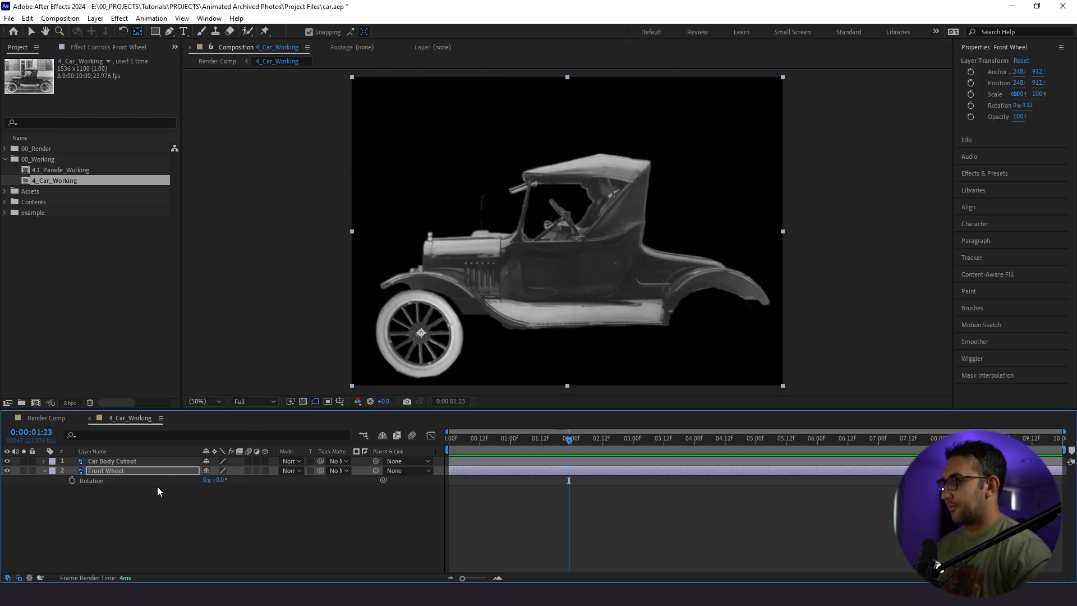
key("ctrl+z")
- Keyframe the Front Wheel's rotation from 0° at the start to -1 full revolution at 0:00:04:00
key("Home")
left_click(72, 481)
left_click_drag(574, 445, 694, 449)
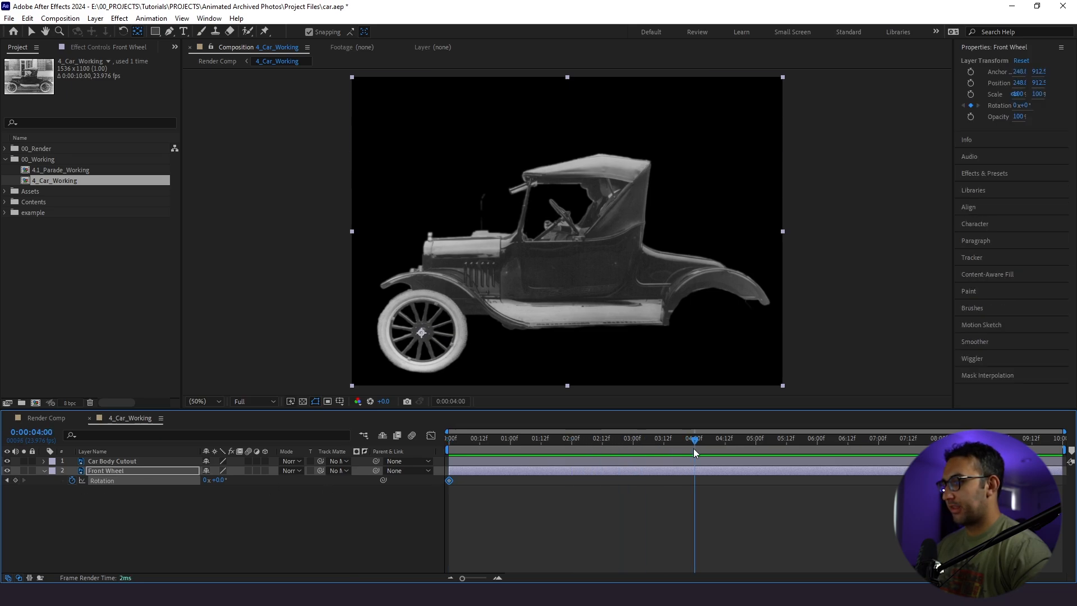
left_click(207, 480)
type("-10")
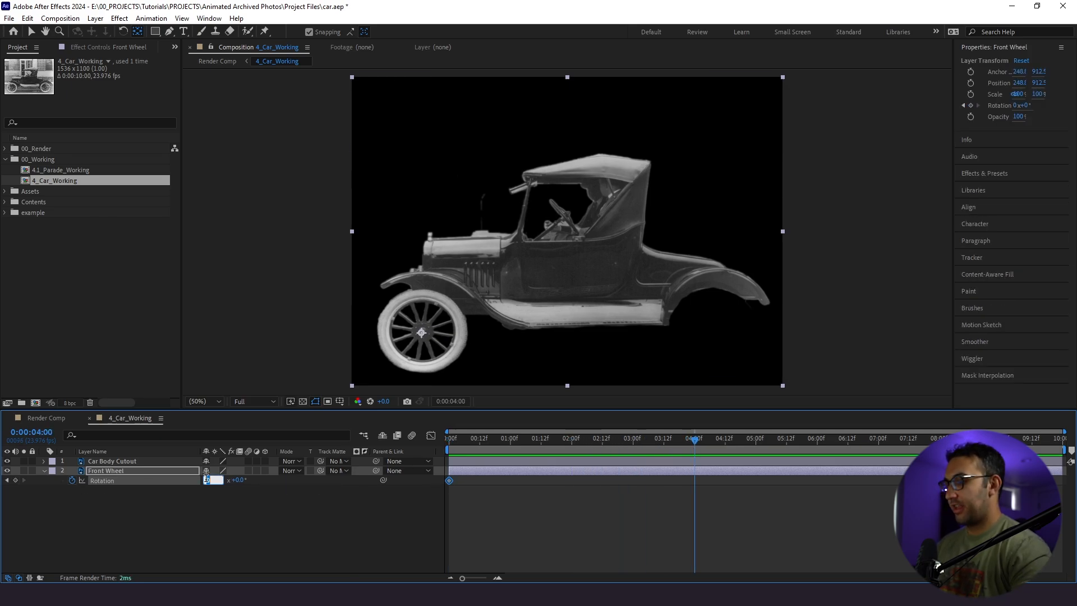
left_click(187, 485)
- Play back the front wheel's rotation animation from the start of the composition
key("Home")
key("space")
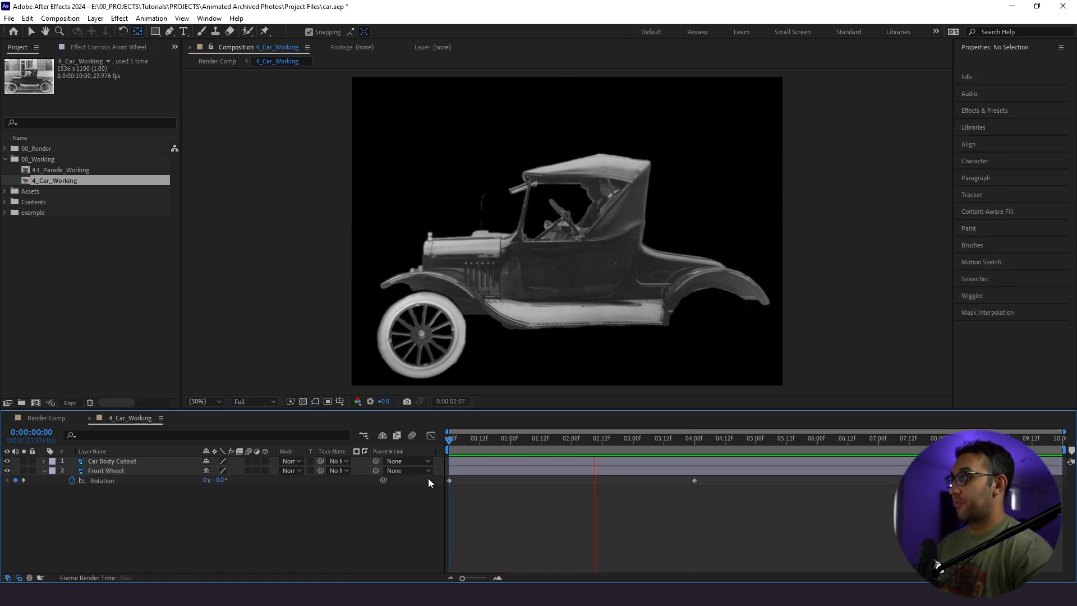
left_click_drag(557, 442, 618, 455)
key("k")
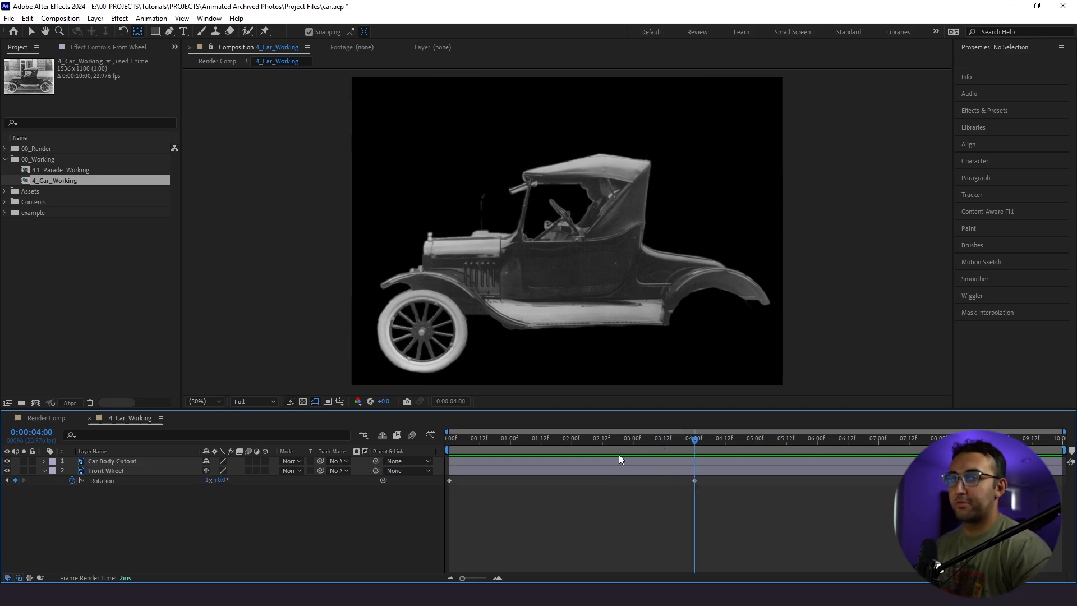
key("Home")
key("space")
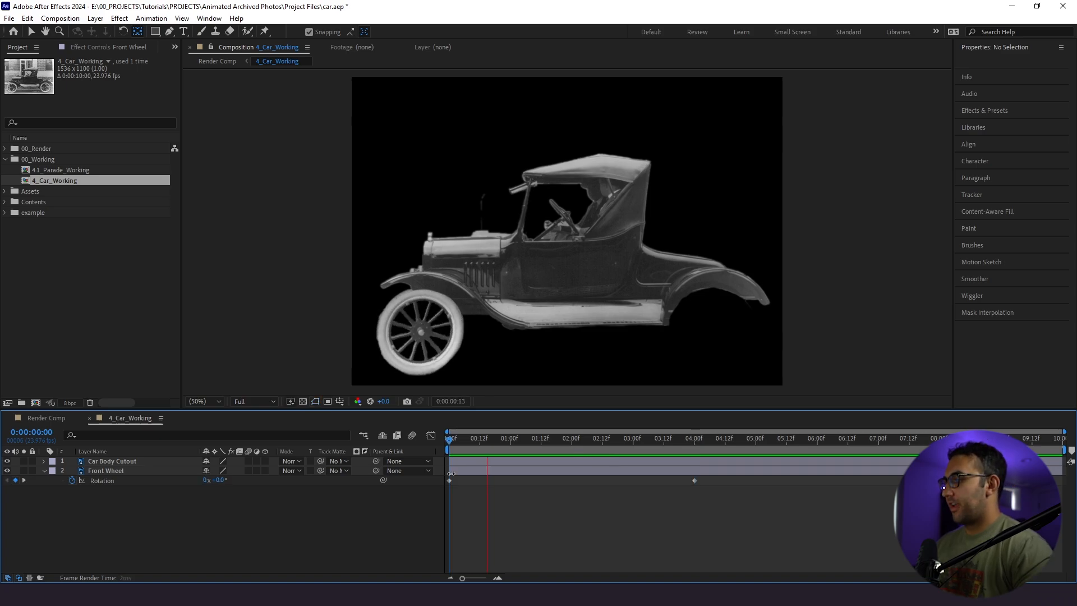
- Turn on the transparency grid and review the gap between the spinning front wheel and the car body
left_click(303, 402)
key("space")
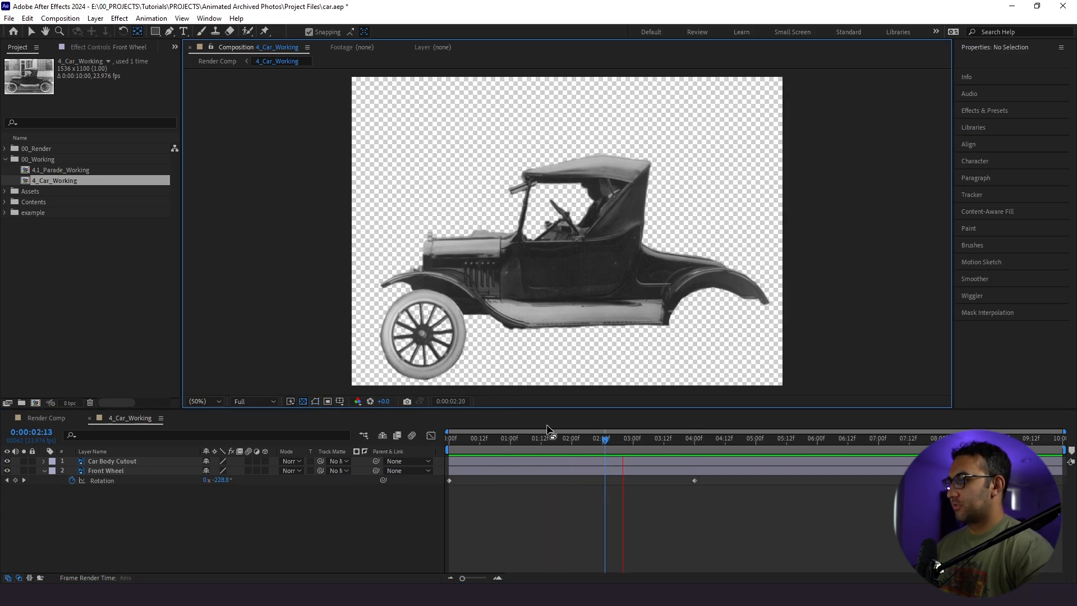
left_click_drag(587, 439, 491, 454)
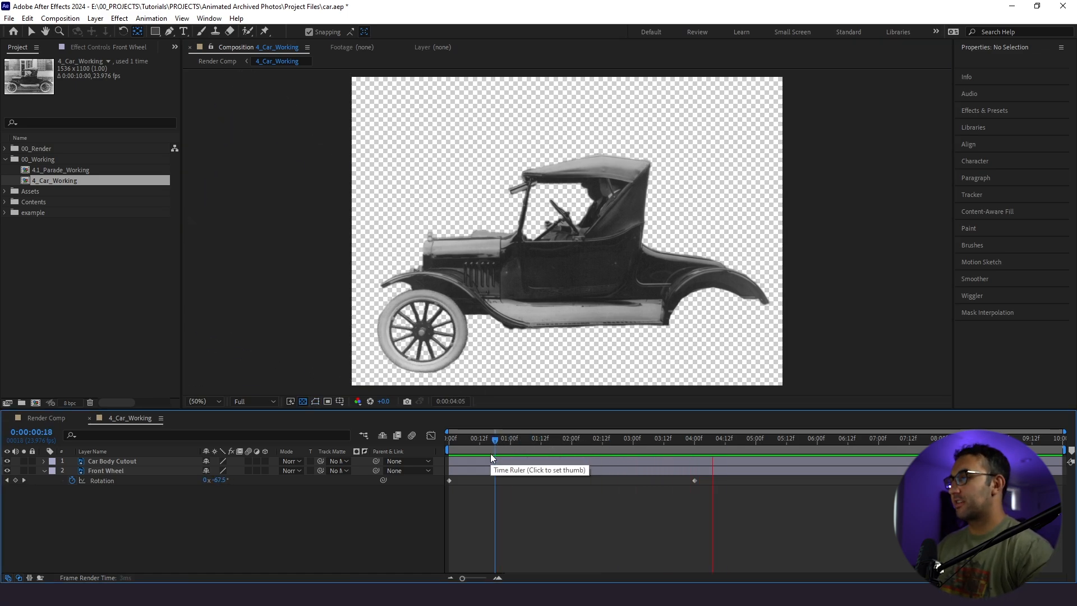
left_click(513, 445)
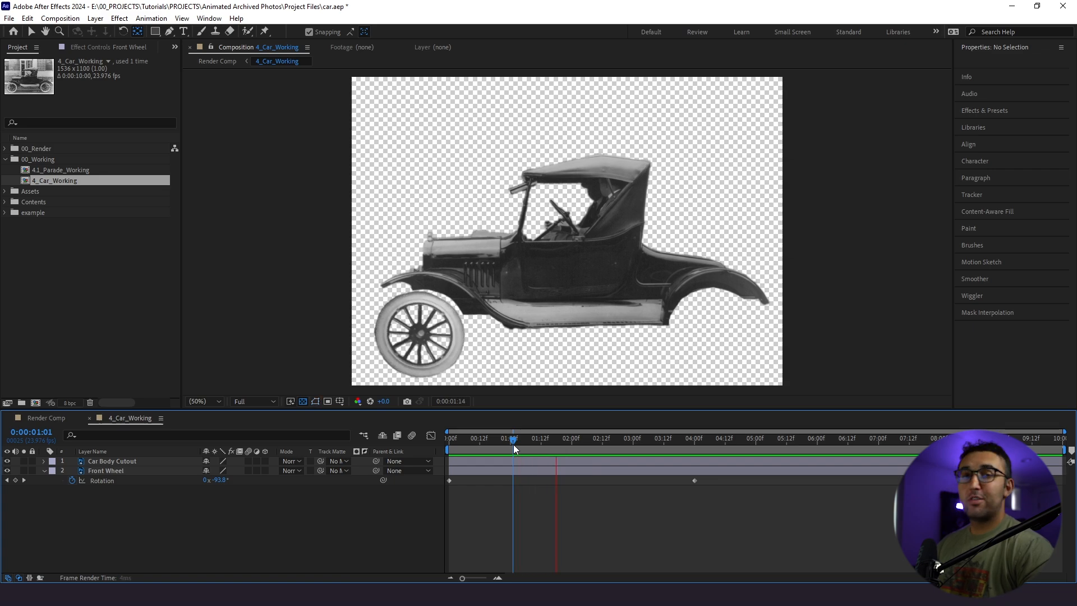
key("space")
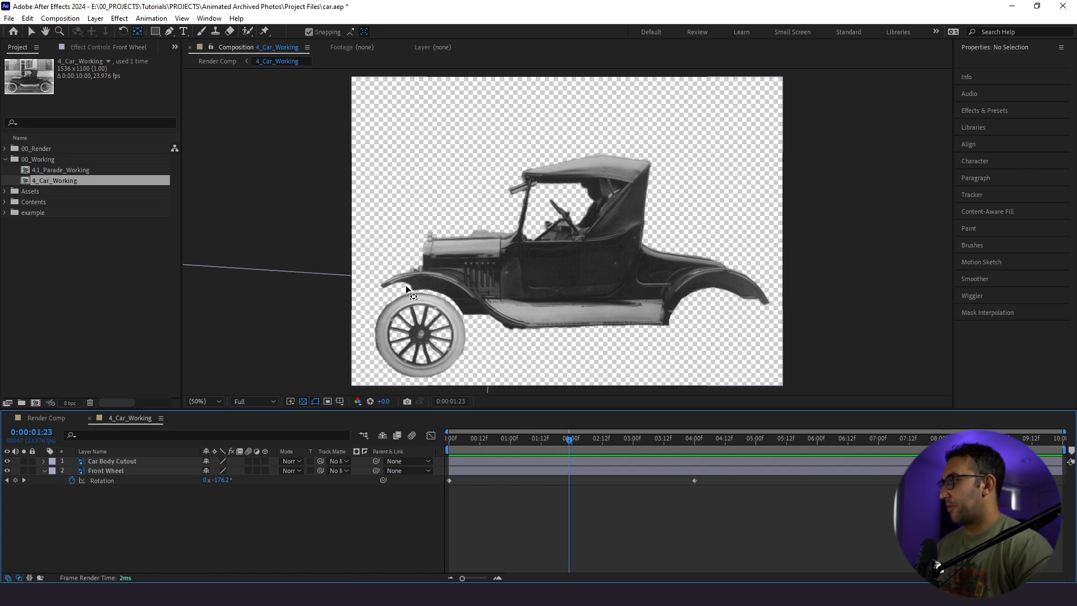
- Draw a closed Pen tool shape filling the transparent gap between the front wheel and the fender's underside
left_click(171, 32)
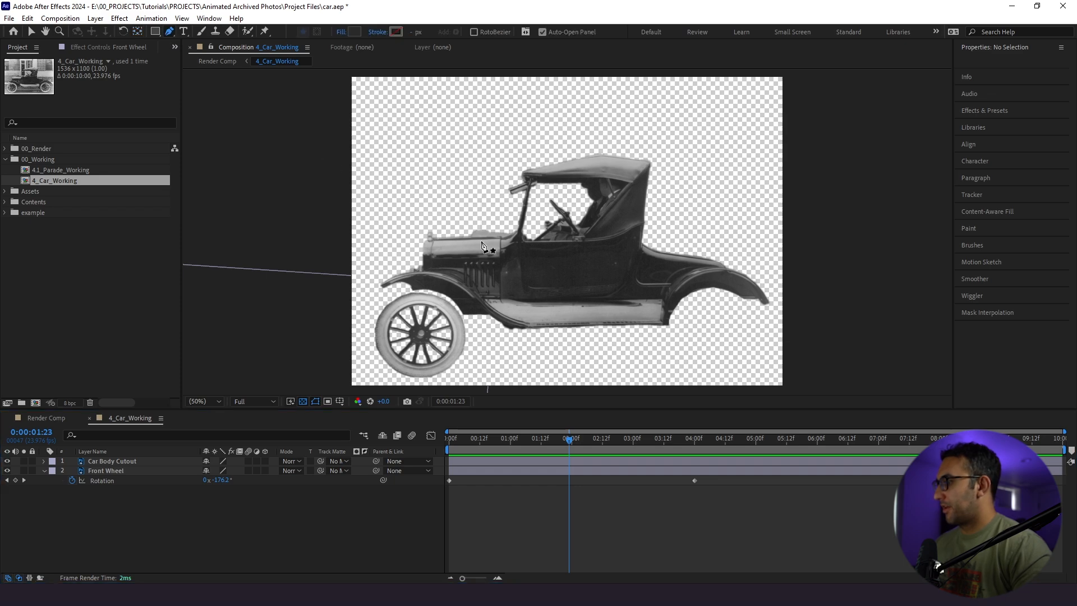
scroll(471, 289, "up", 1)
left_click_drag(428, 291, 490, 210)
key("period")
left_click(441, 183)
left_click(441, 211)
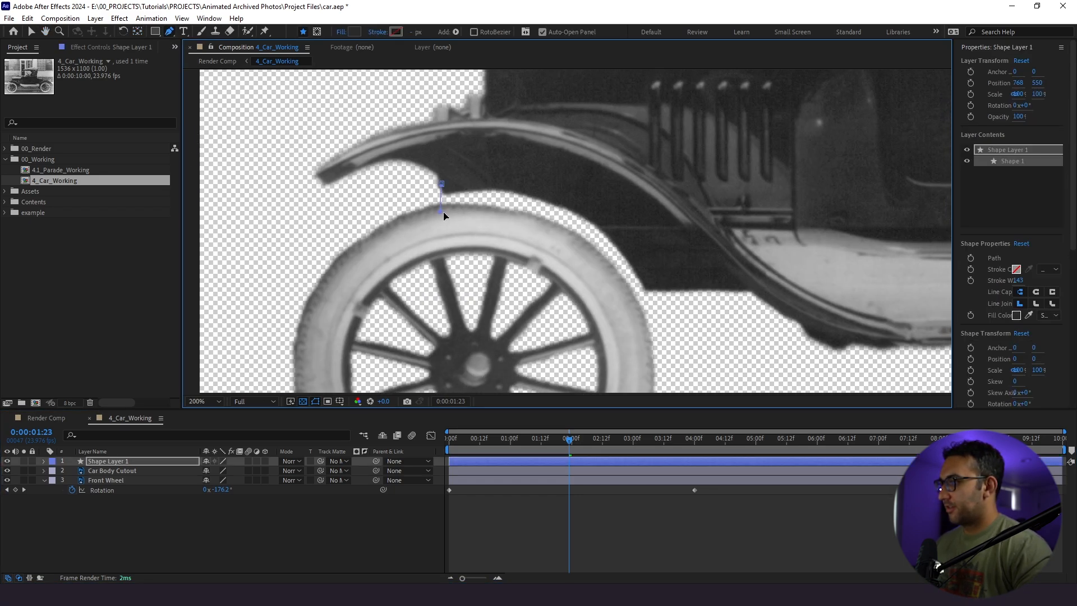
left_click_drag(550, 239, 556, 247)
left_click_drag(612, 276, 616, 287)
left_click(624, 294)
left_click(672, 281)
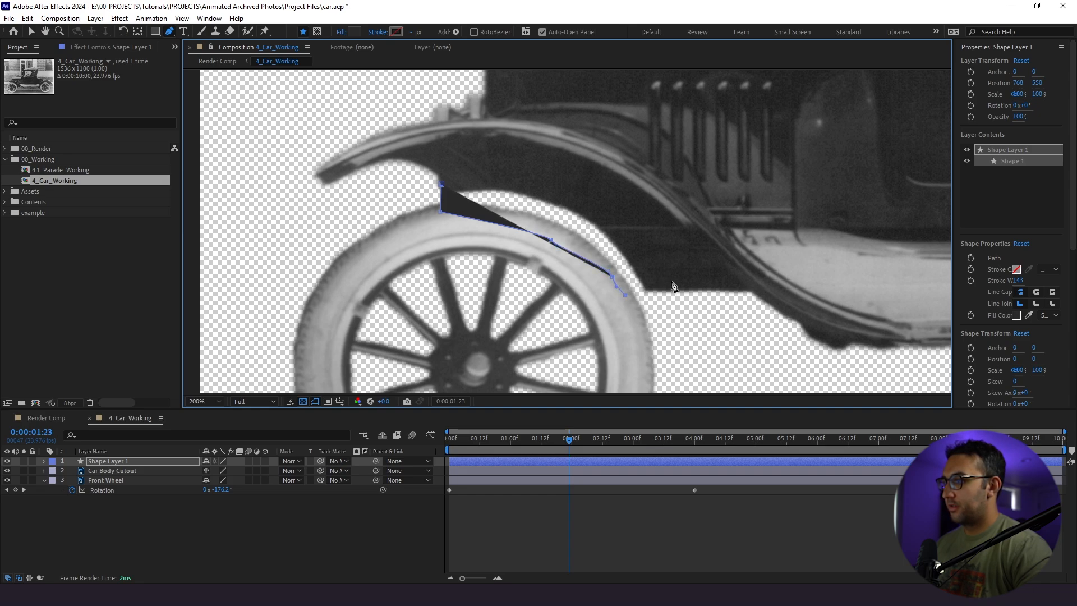
left_click(626, 220)
left_click(574, 190)
left_click_drag(500, 174, 484, 173)
left_click(442, 183)
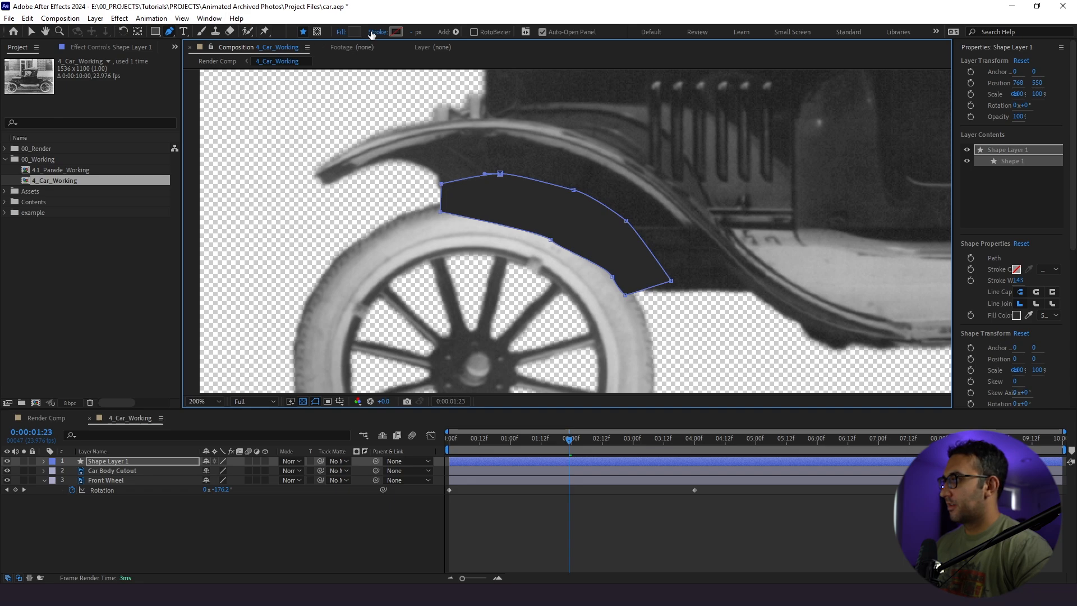
- Set the new shape's fill to the dark grey 252525 sampled from the car body beside it
left_click(354, 31)
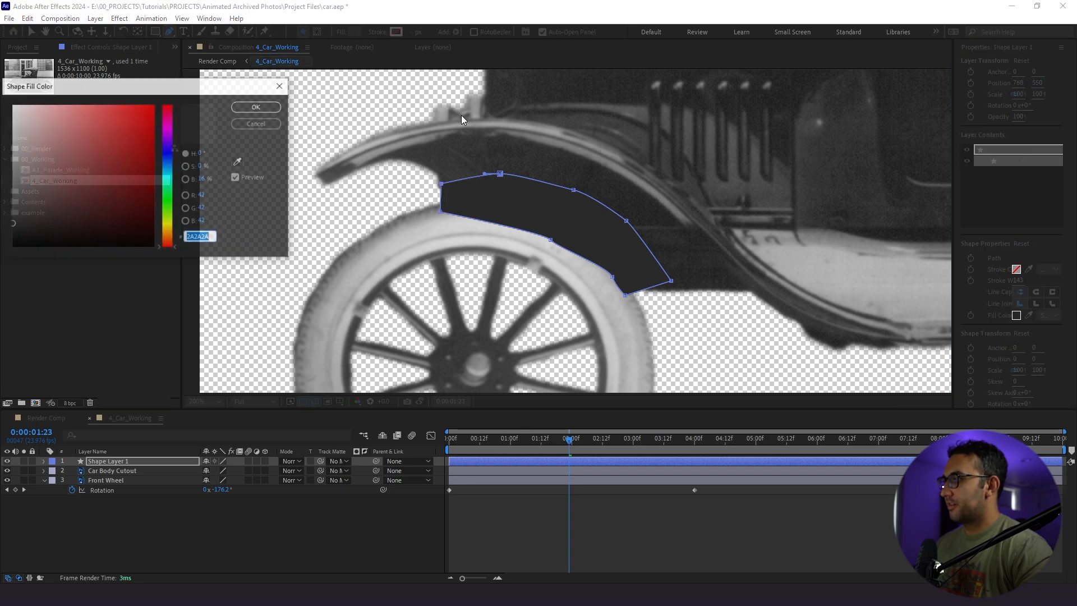
left_click(687, 278)
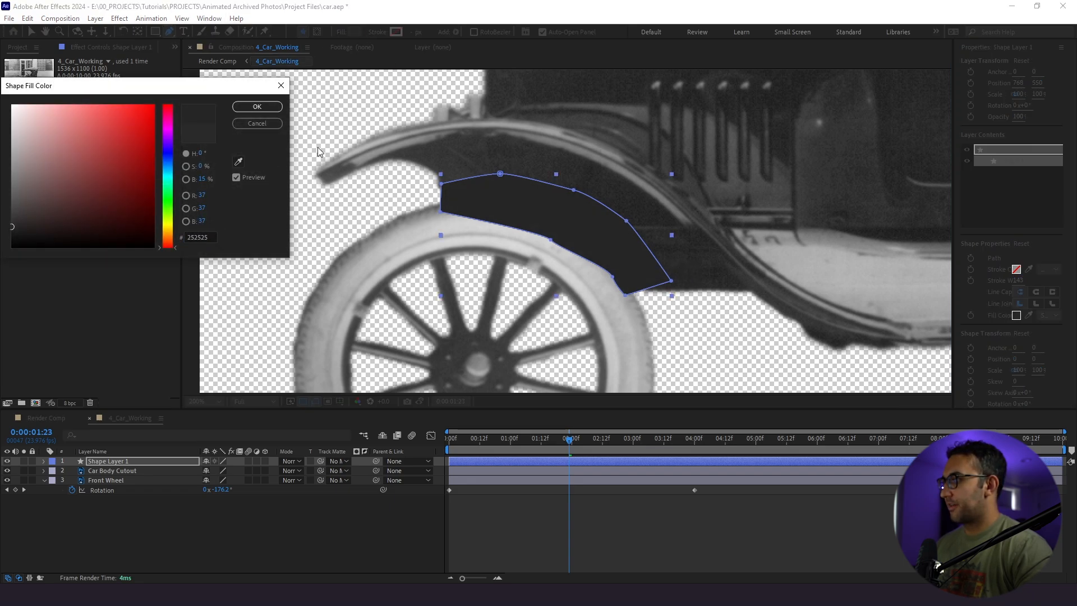
left_click(257, 106)
- Adjust the filler shape's lower corner point and move Shape Layer 1 beneath the Front Wheel layer
left_click_drag(627, 295, 672, 293)
left_click_drag(127, 463, 167, 489)
left_click(197, 537)
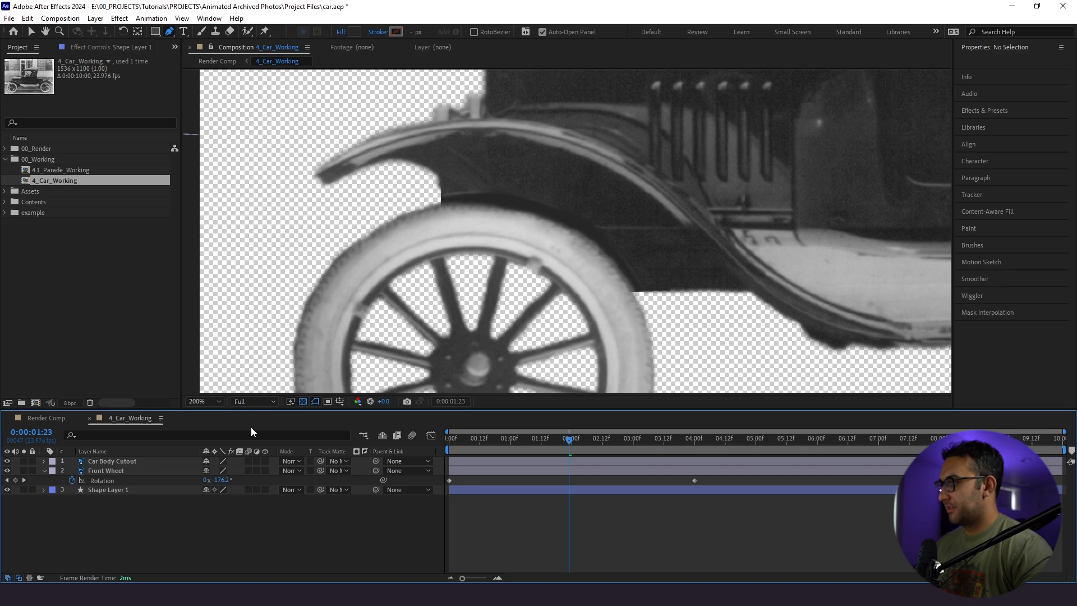
- Preview the wheel rotation from the start with the whole car in view and the filler shape in place
left_click(204, 401)
left_click(207, 202)
key("Home")
key("space")
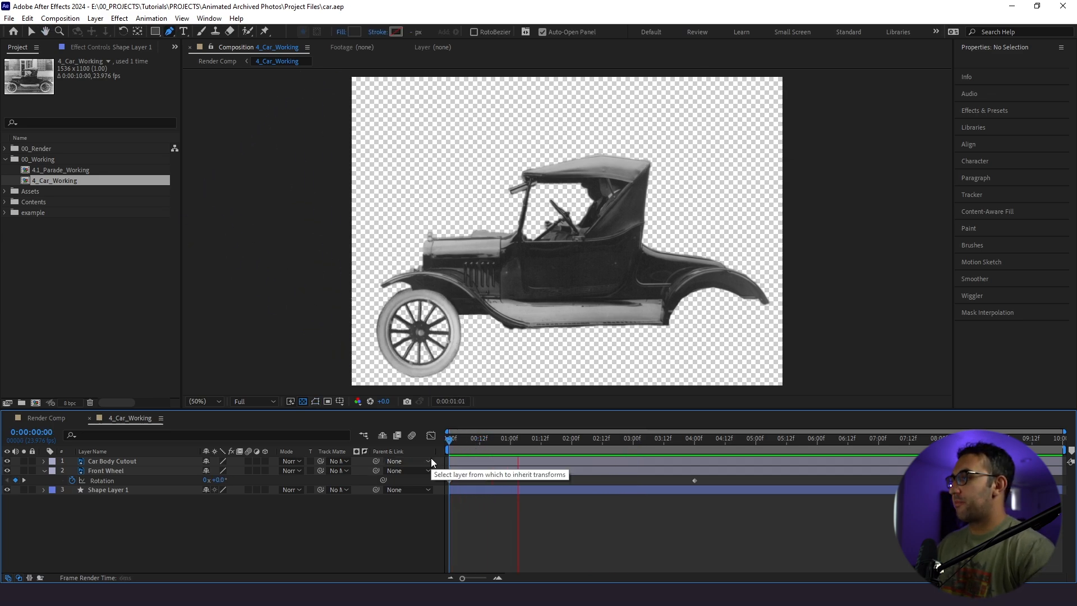
left_click(456, 443)
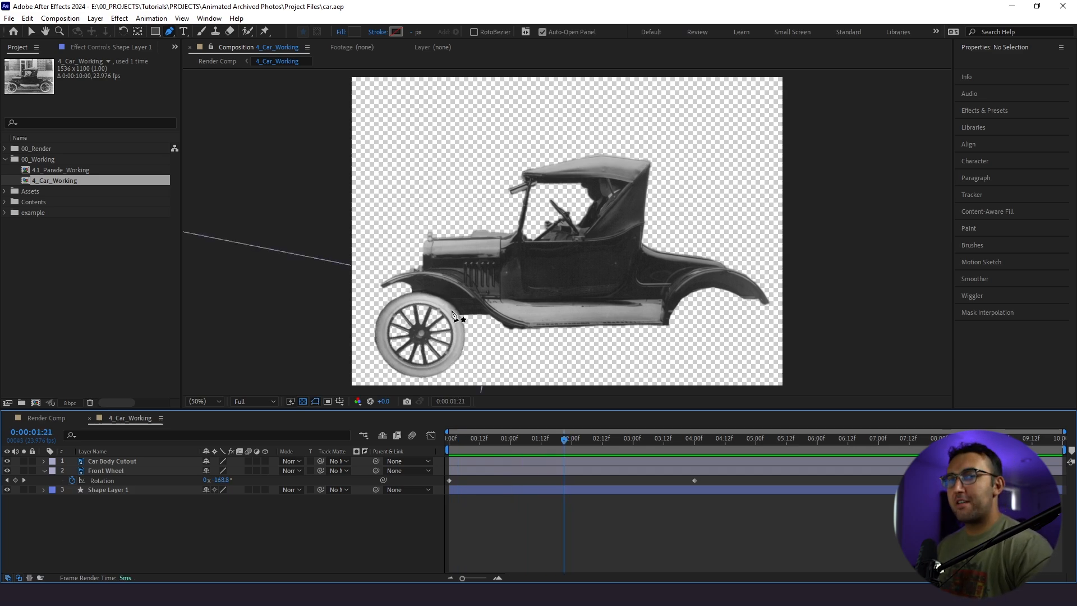
- Delete the Shape Layer 1 filler shape from the car composition
key("v")
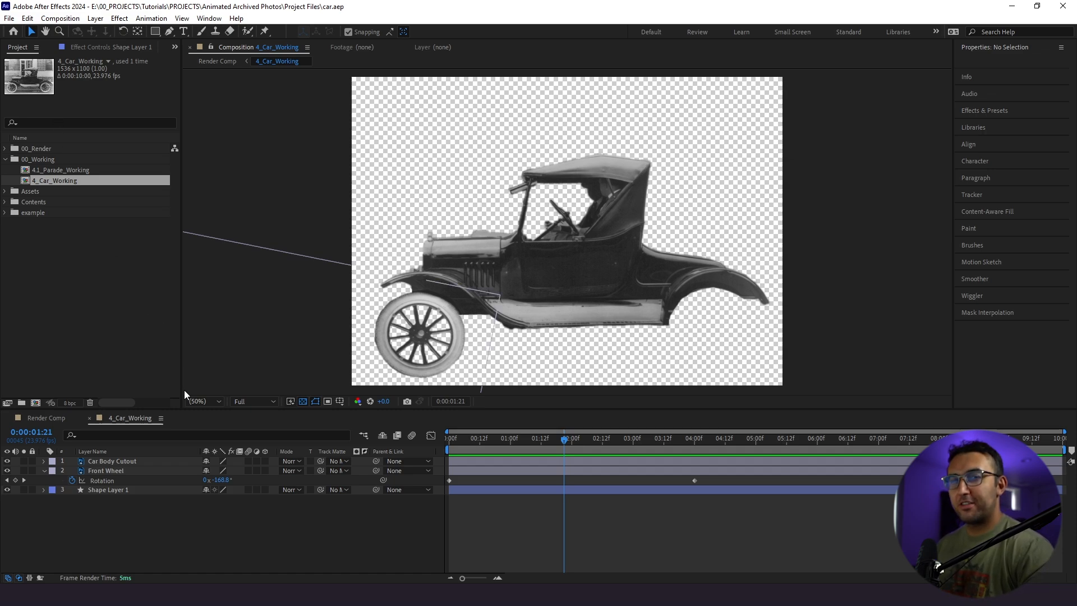
left_click(121, 491)
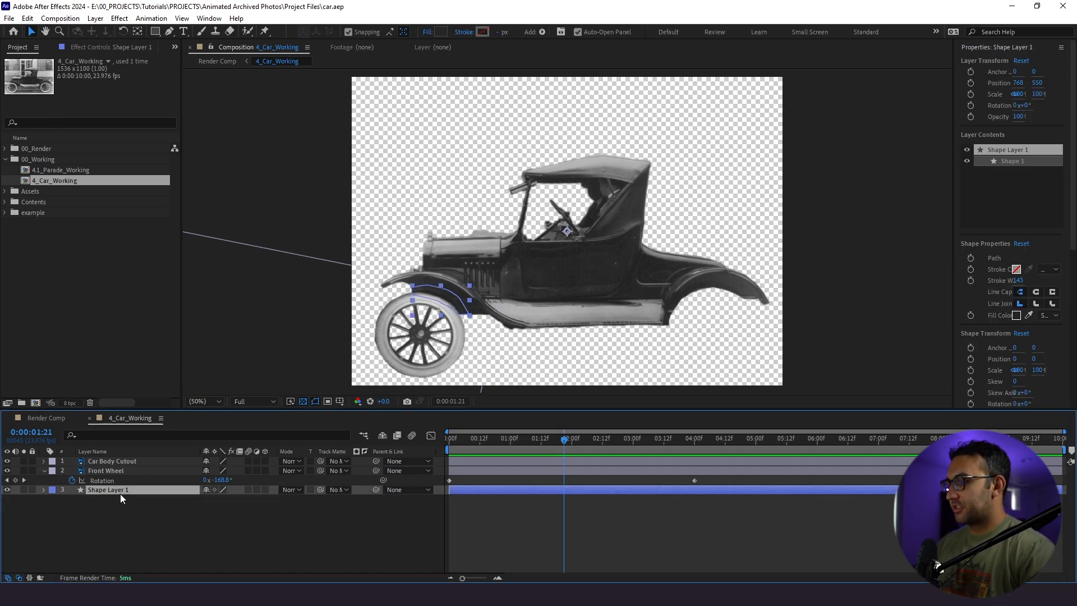
key("Delete")
- Duplicate the Car Body Cutout layer to use as patch material for the gap under the front fender
scroll(435, 273, "up", 4)
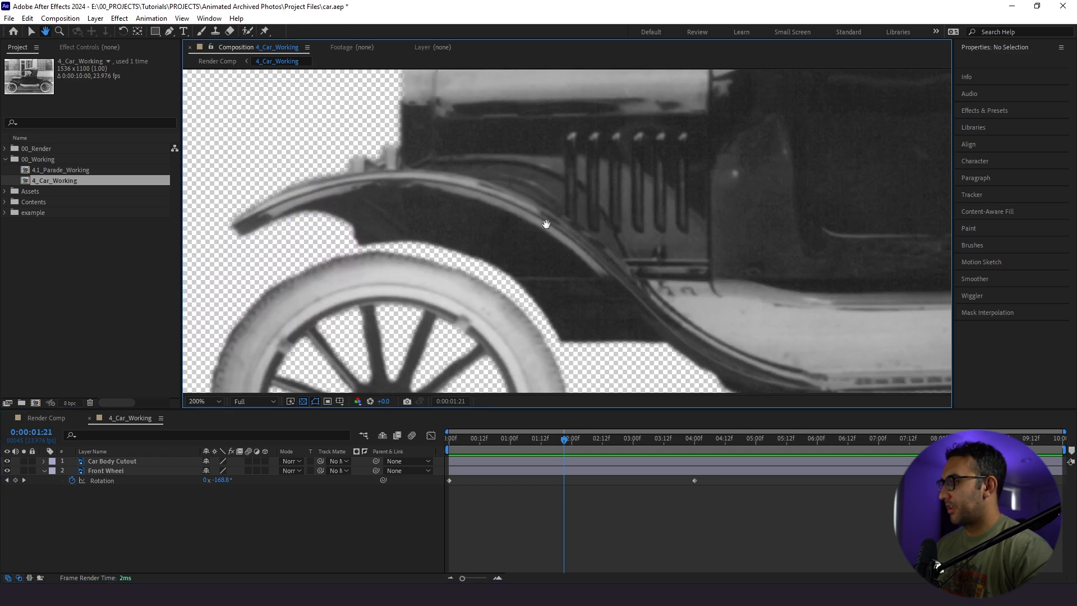
left_click_drag(545, 224, 556, 204)
left_click(107, 464)
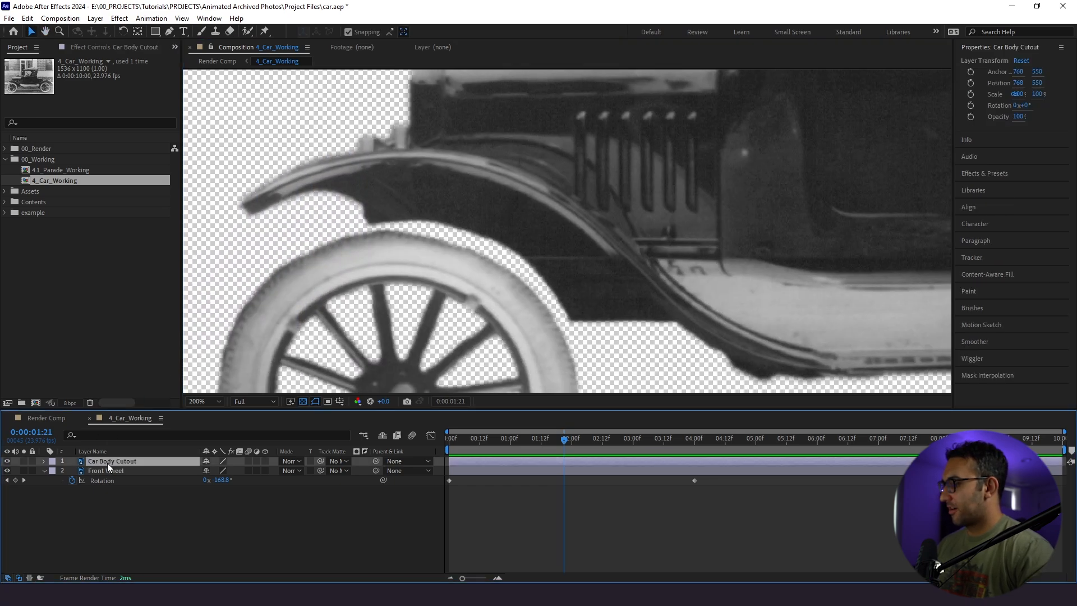
key("ctrl+d")
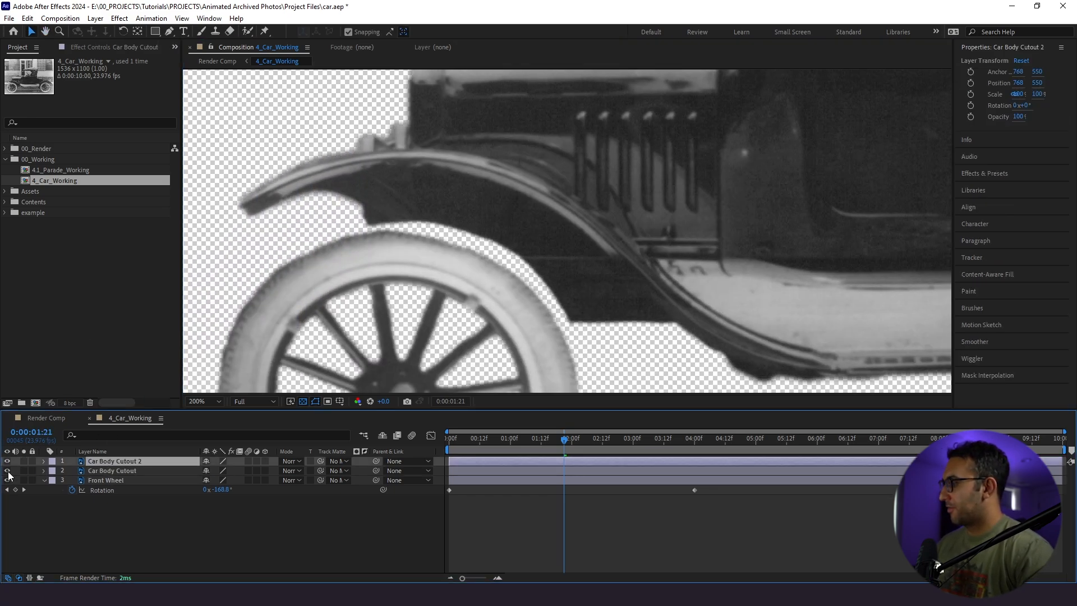
left_click(7, 470)
- Draw a closed mask on Car Body Cutout 2 along the fender's dark underside above the front wheel, extending to the body's lower corner
left_click(168, 31)
scroll(401, 224, "up", 1)
left_click_drag(291, 242, 496, 206)
left_click(384, 91)
left_click(397, 168)
key("ctrl+z")
left_click(397, 185)
left_click(489, 169)
left_click(684, 246)
left_click(767, 342)
left_click(816, 263)
left_click(725, 180)
left_click(512, 101)
left_click(384, 91)
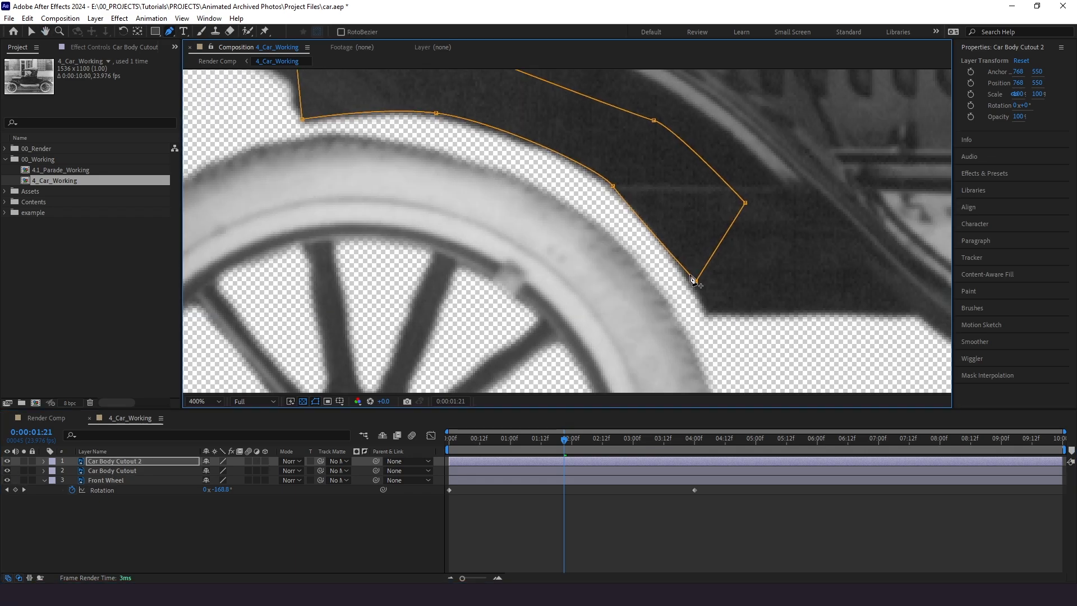
left_click_drag(698, 286, 800, 306)
left_click(148, 510)
- Nudge the masked Car Body Cutout 2 layer down and slightly forward to about 760, 570 so it covers the gap above the tire
left_click(117, 463)
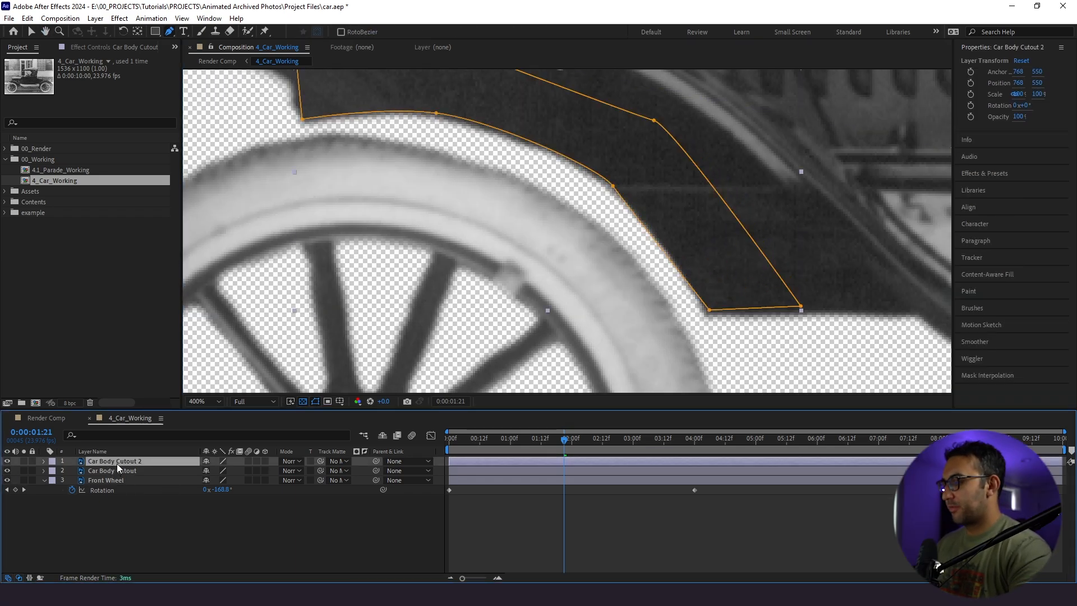
key("shift+Down")
key("shift+Down")
key("shift+Down")
key("shift+Left")
key("shift+Left")
key("shift+Down")
key("shift+Down")
key("shift+Down")
key("shift+Down")
key("shift+Left")
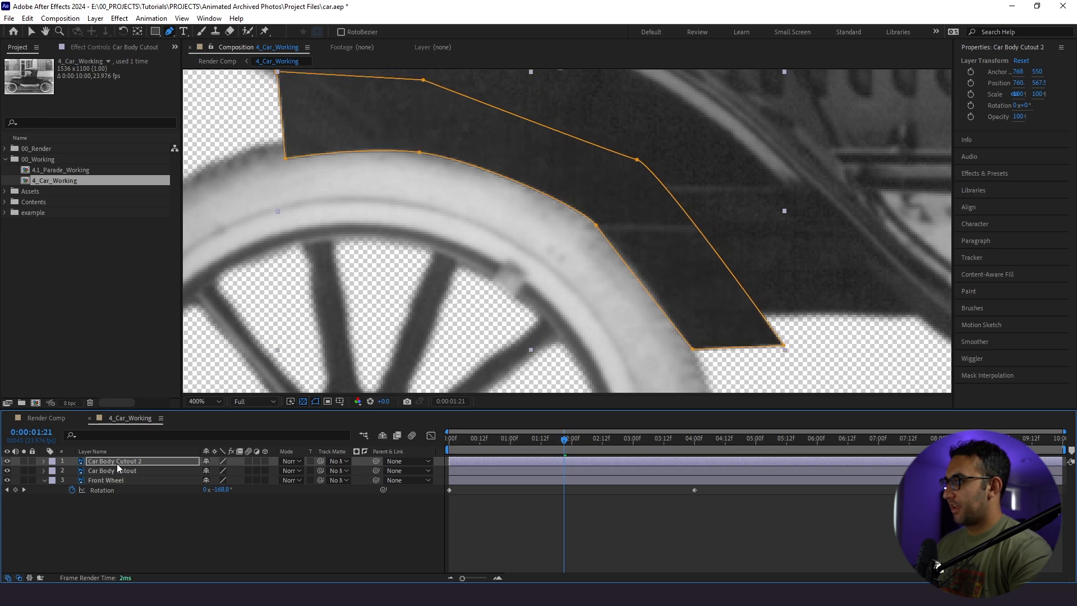
key("Down")
key("Down")
key("Down")
- Reshape the upper points of the patch mask so it overlaps more of the dark fender area
left_click_drag(369, 210, 469, 310)
left_click_drag(380, 184, 395, 171)
left_click_drag(519, 192, 519, 180)
left_click_drag(650, 273, 573, 196)
- Set the Mask Feather of Mask 1 to 5 pixels
key("f")
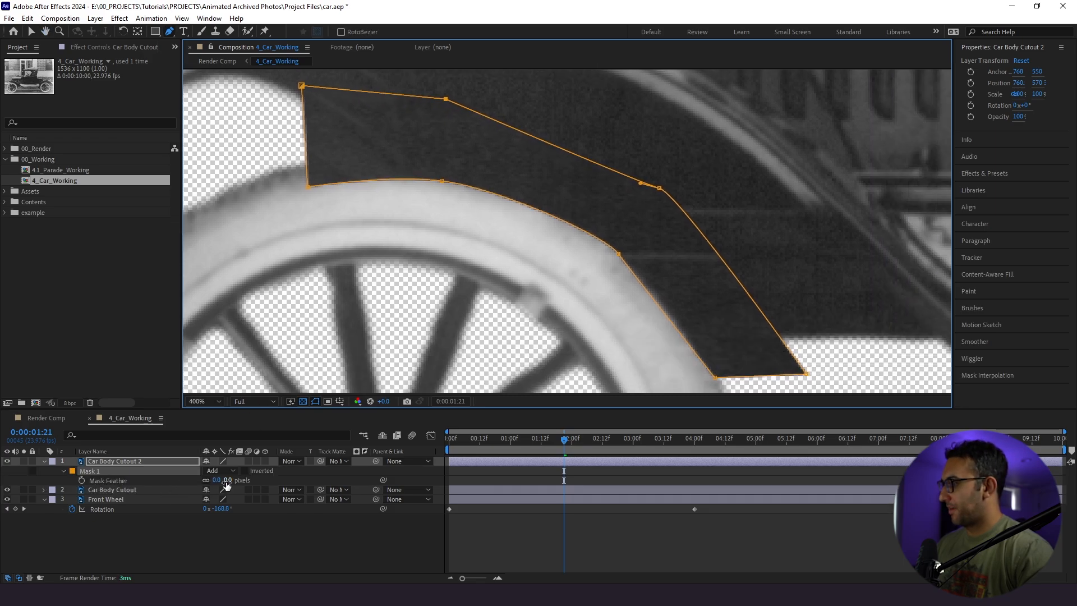
key("F2")
left_click_drag(226, 480, 233, 481)
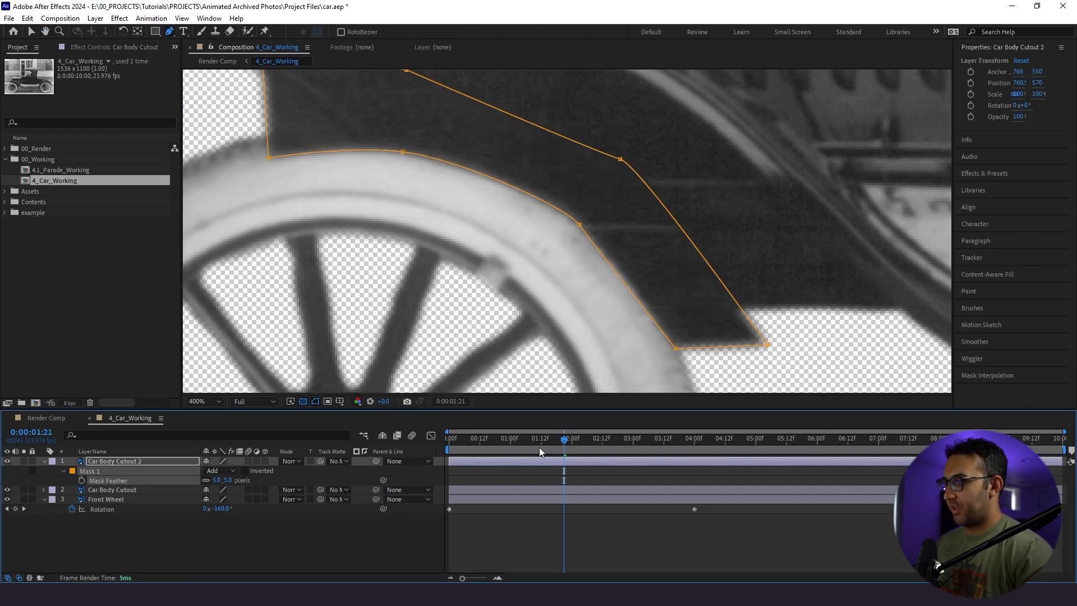
- Move the patch mask's two lower corner points up to line up with the car body's lower edge
left_click_drag(764, 347, 715, 309)
left_click_drag(672, 351, 621, 313)
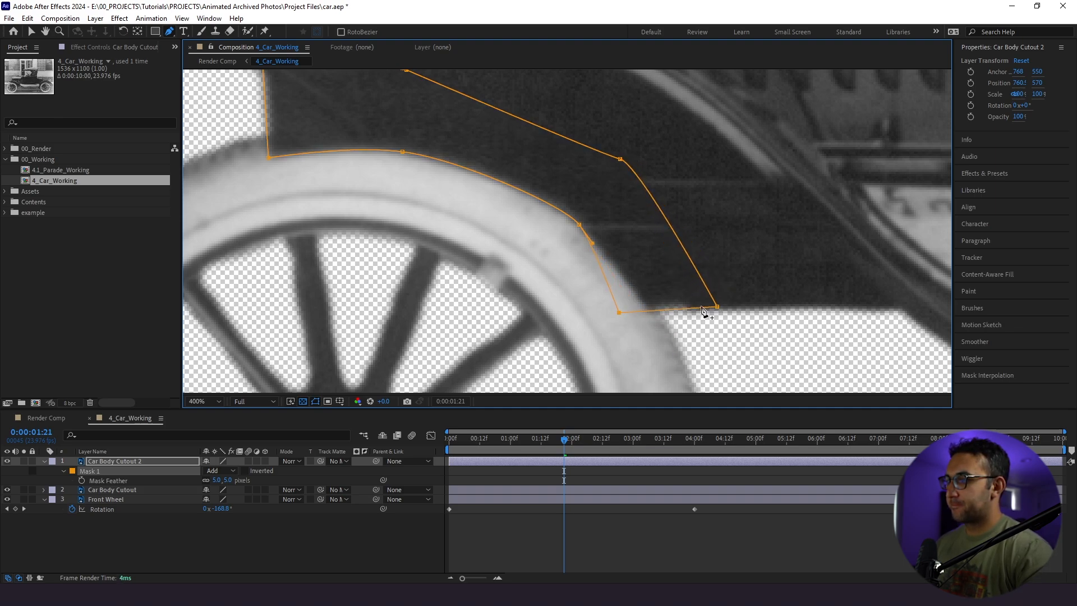
left_click_drag(635, 323, 631, 313)
- Set Mask 1's feather to 2 pixels and fine-tune the mask's corner points at its lower and front ends
left_click(228, 480)
type("2")
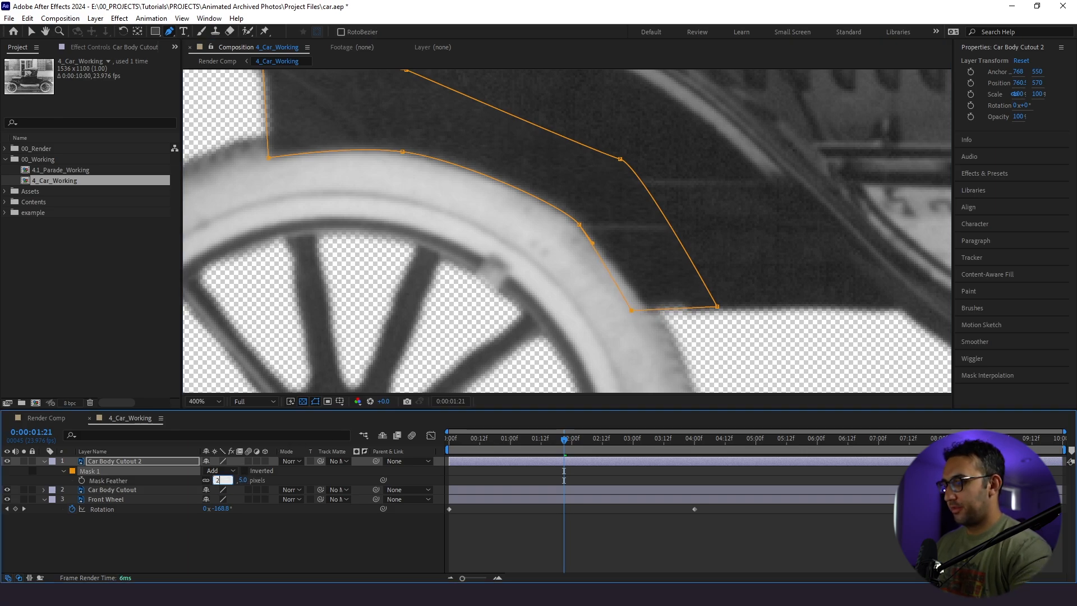
key("Return")
left_click_drag(716, 308, 724, 311)
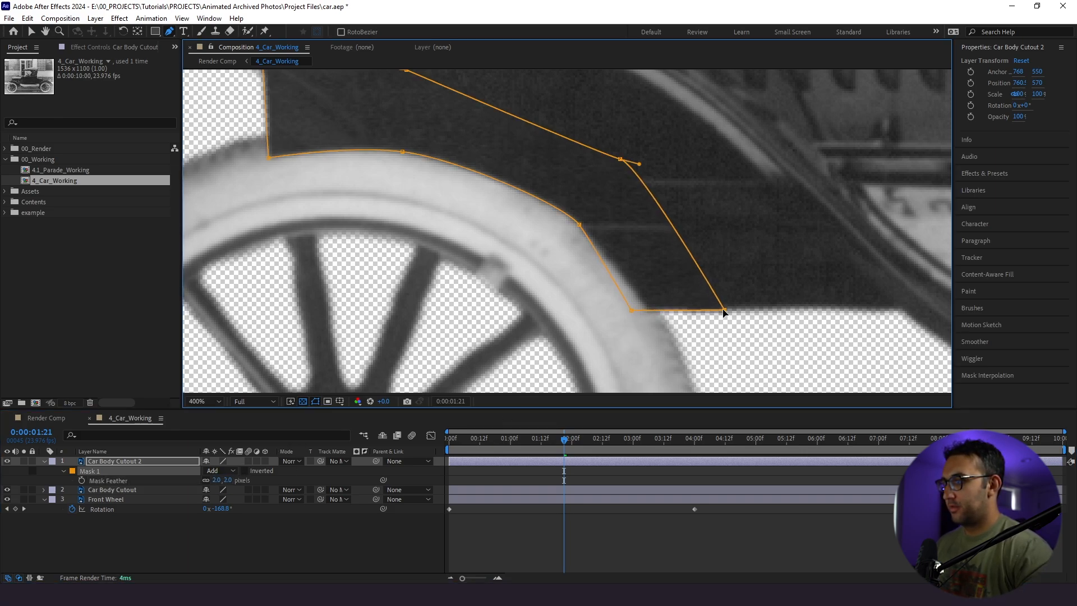
left_click_drag(363, 249, 402, 231)
left_click_drag(373, 145, 400, 147)
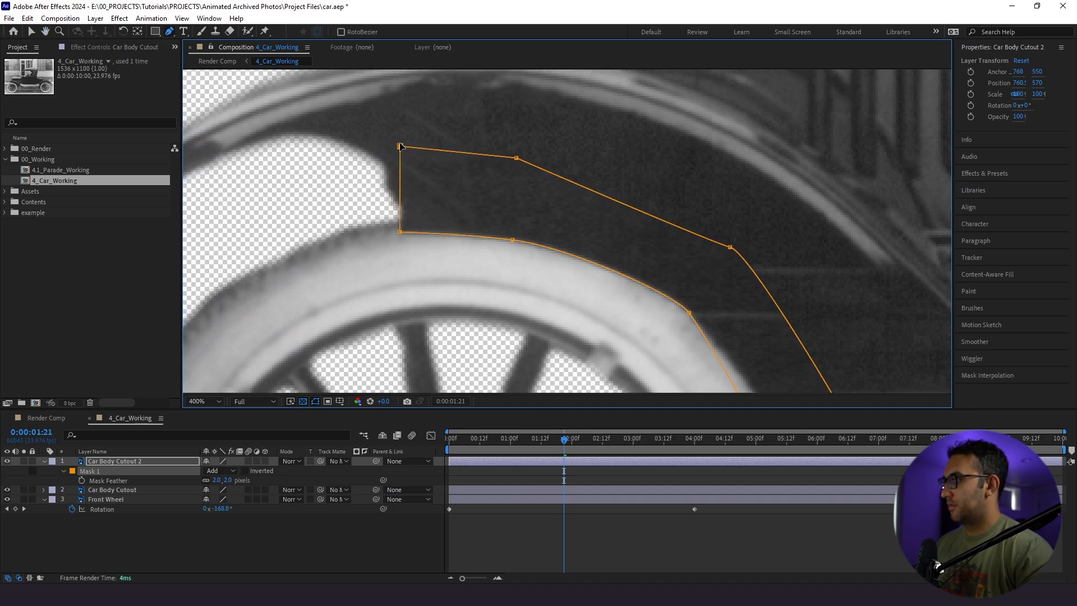
left_click(259, 547)
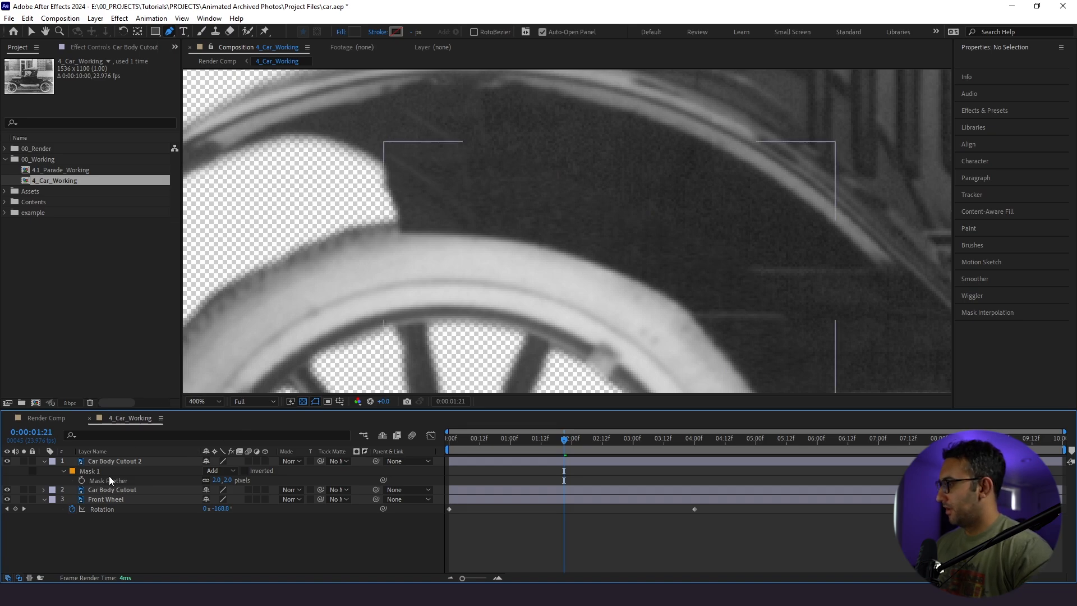
- Rename the Car Body Cutout 2 layer as Front Wheel Cover and move it beneath the Front Wheel layer
left_click(113, 458)
key("Return")
type("W")
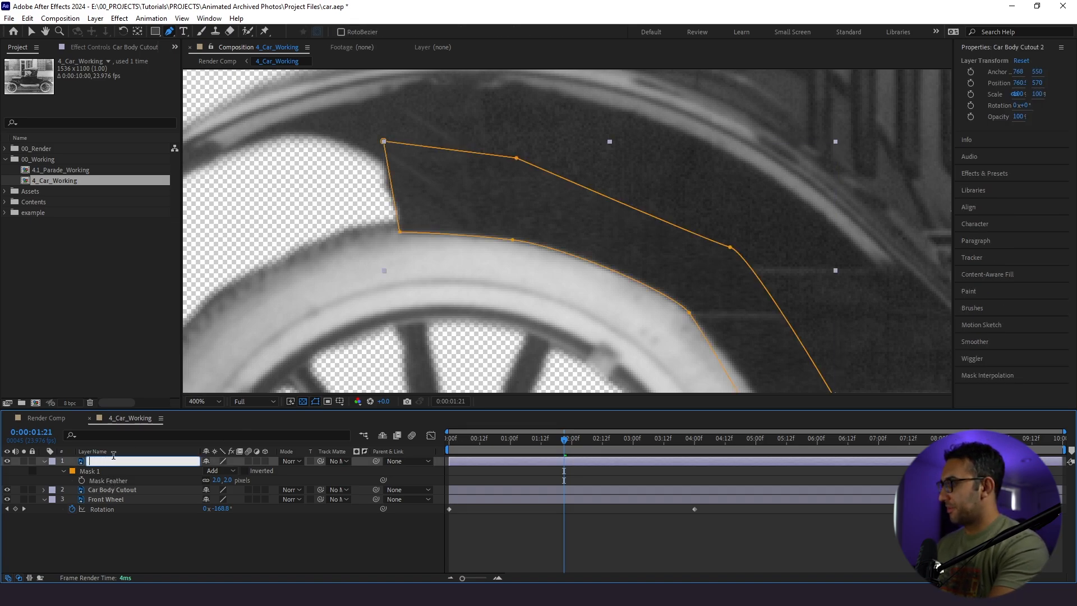
type("ront Wheel Cover")
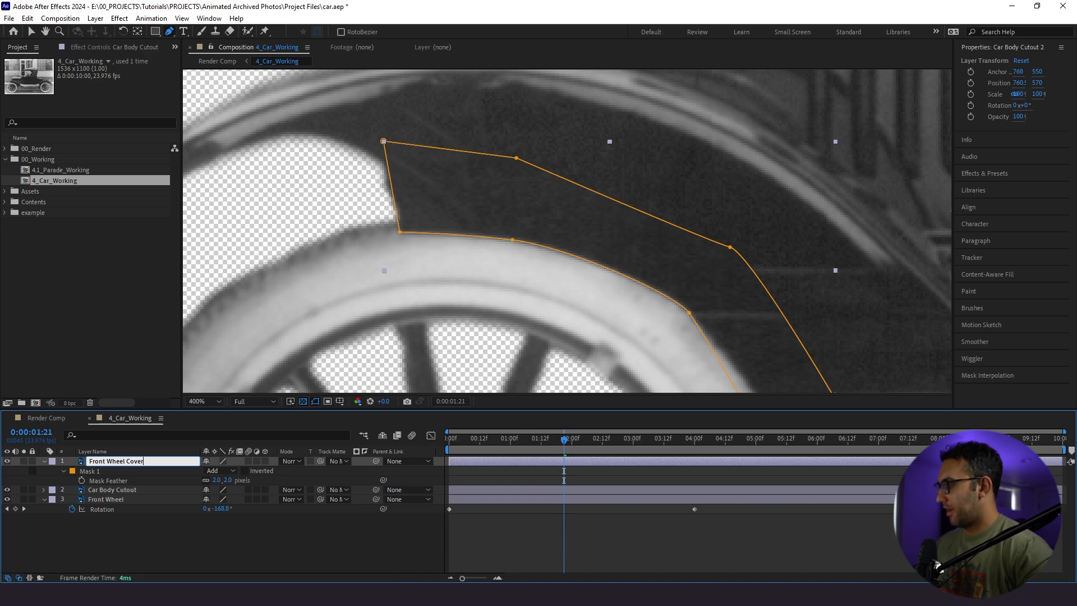
left_click(101, 526)
left_click(106, 462)
left_click_drag(116, 461, 128, 515)
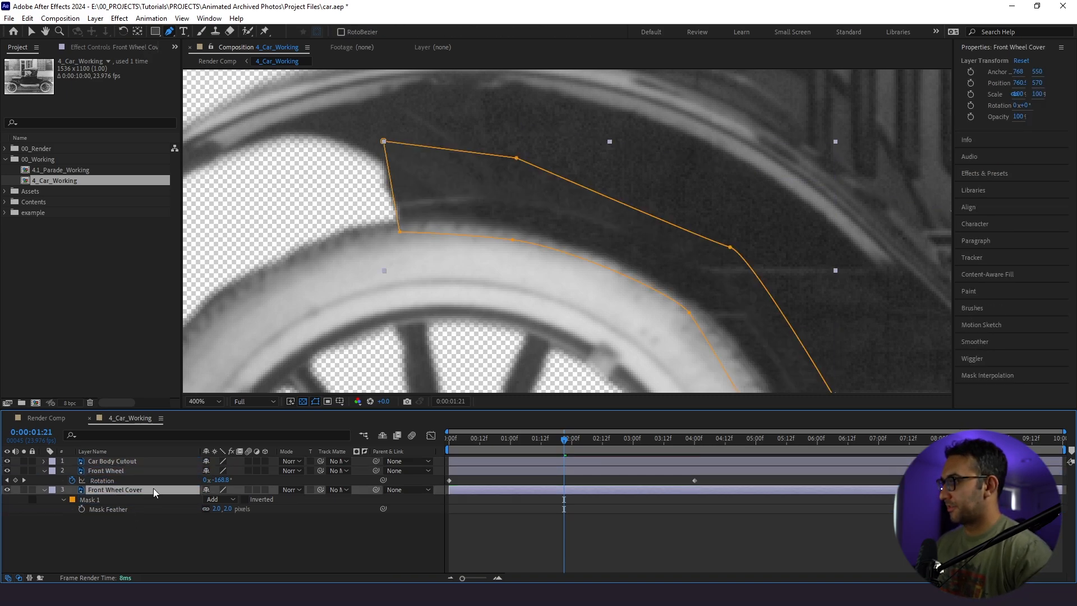
- Preview the front wheel's rotation at 100% zoom to check the patch under the fender
left_click(30, 32)
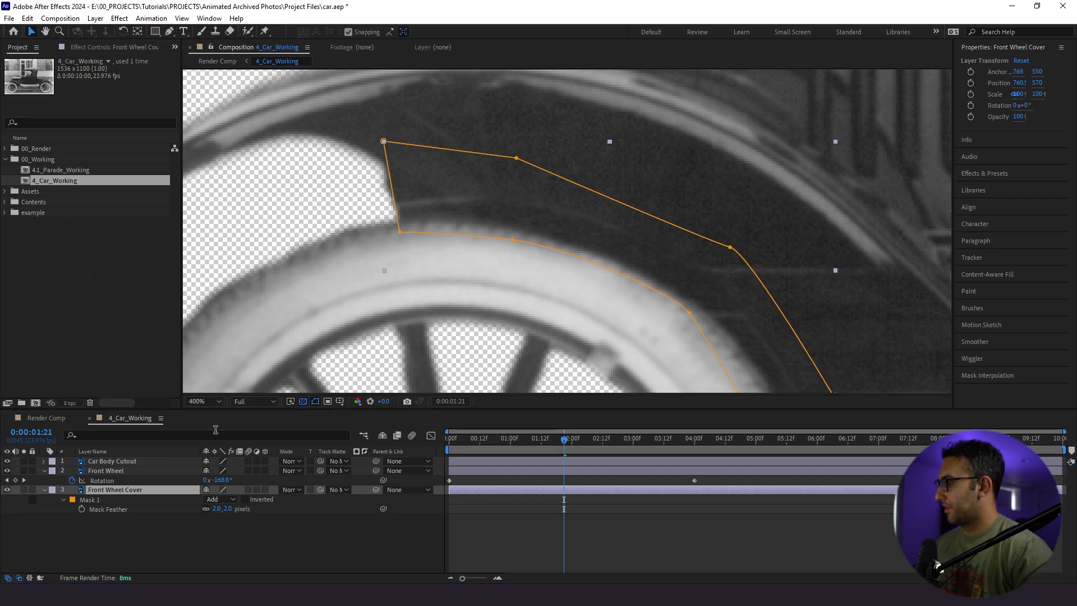
left_click(204, 402)
left_click(204, 303)
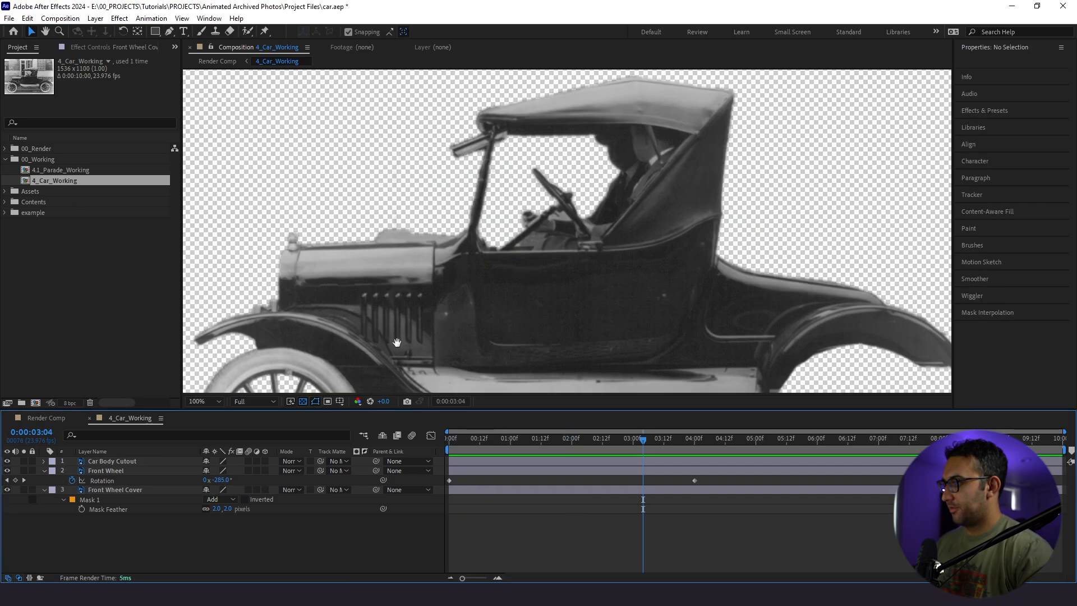
left_click_drag(396, 342, 575, 255)
left_click(518, 443)
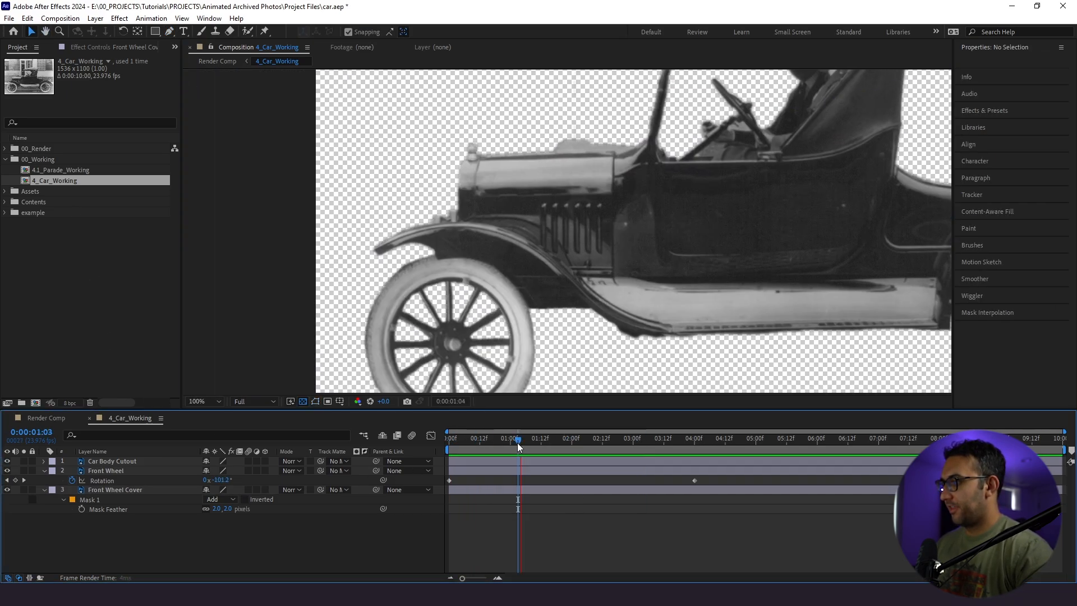
left_click_drag(517, 442, 548, 450)
key("space")
key("space")
key("space")
key("space")
- Move the Front Wheel Cover mask's point beside the tire further in behind the wheel and check the playback
left_click(548, 227)
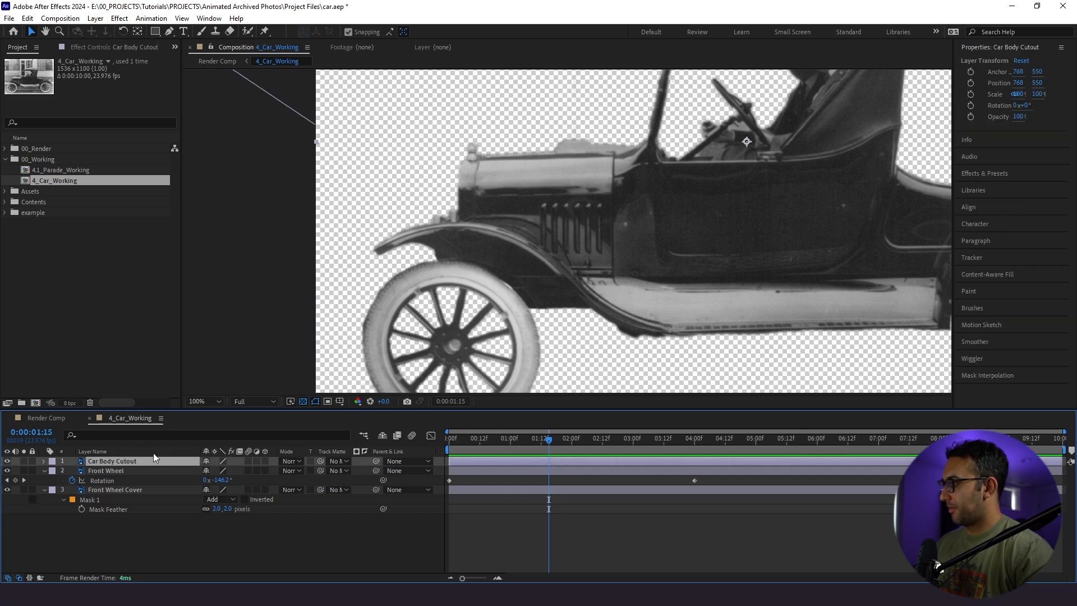
left_click(113, 499)
scroll(580, 231, "up", 4)
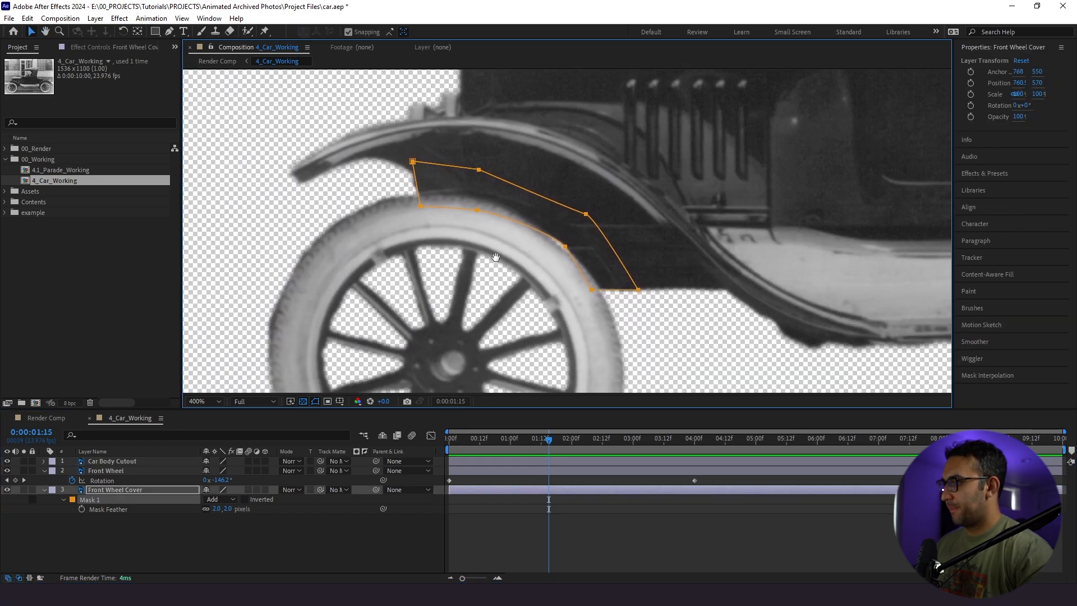
left_click_drag(588, 233, 577, 237)
key("ctrl+z")
double_click(583, 231)
left_click(147, 520)
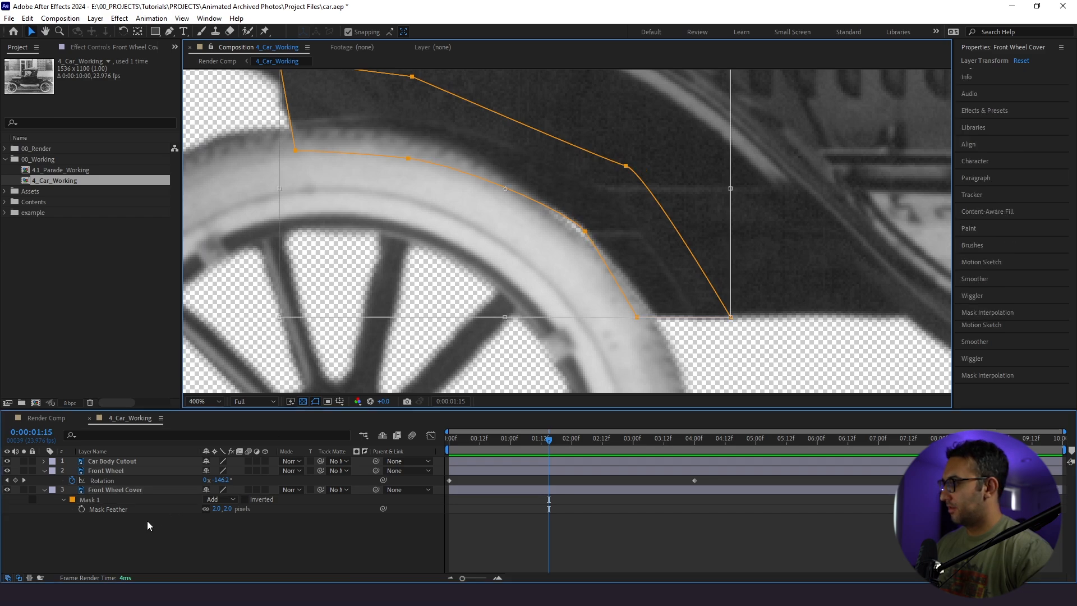
left_click(118, 499)
left_click_drag(586, 232, 566, 245)
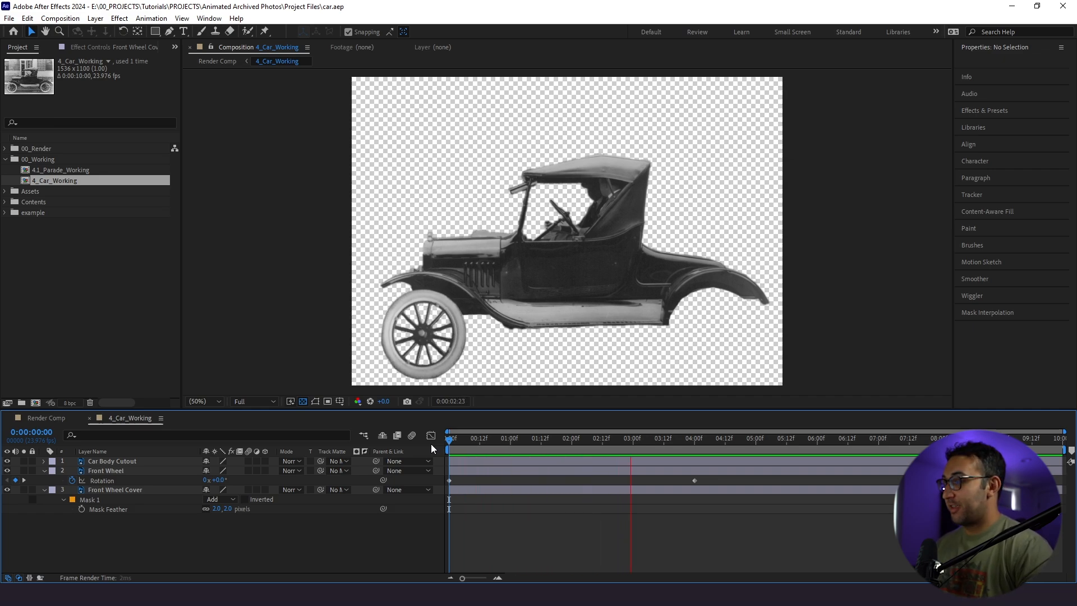
key("space")
- Duplicate the Front Wheel layer at the start of the timeline and rename the copy Back Wheel
left_click(104, 472)
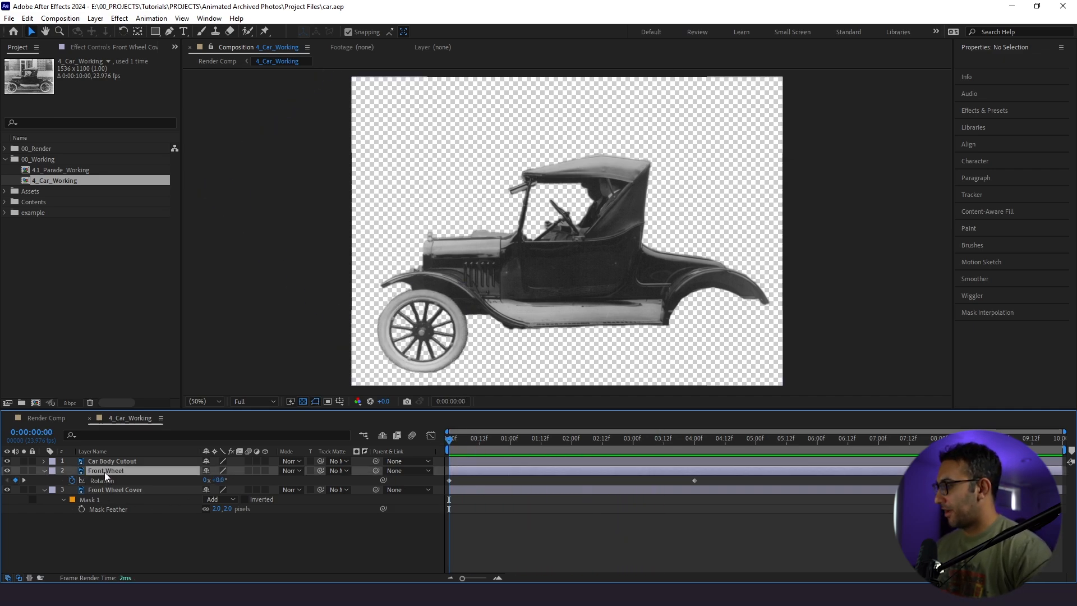
key("ctrl+d")
key("Return")
type("Back Wheel")
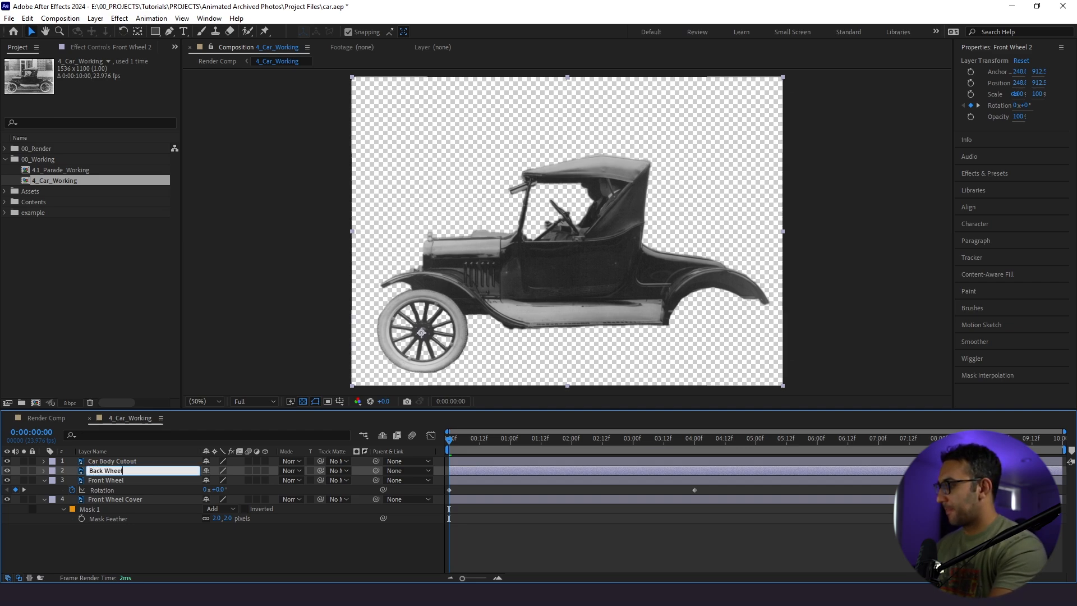
left_click(137, 488)
left_click(128, 477)
- Position the Back Wheel under the rear fender at about 1284.8, 912.5 and preview both wheels turning
left_click(127, 470)
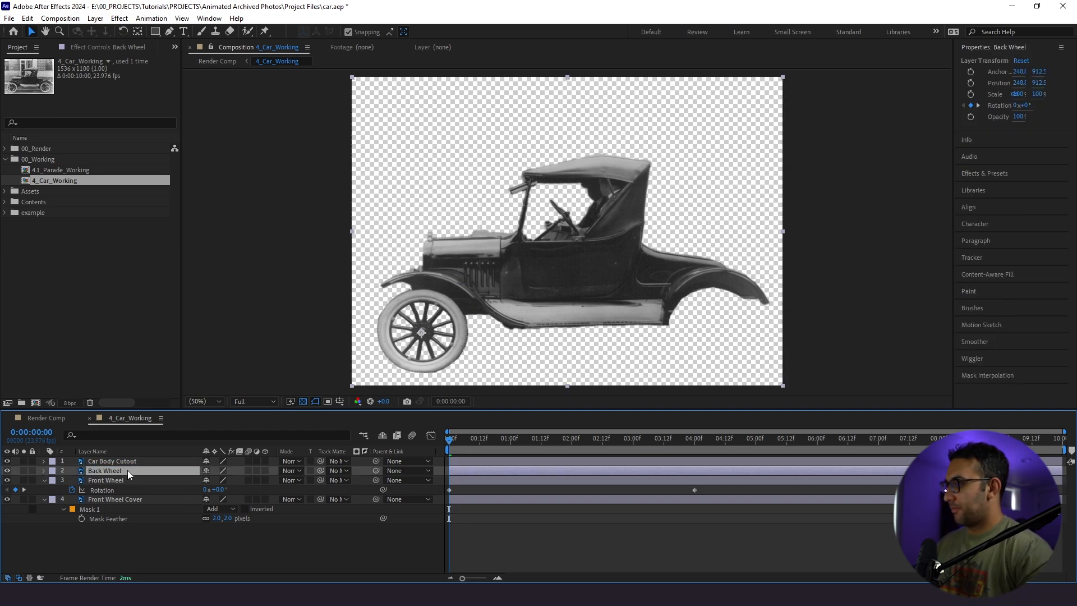
key("p")
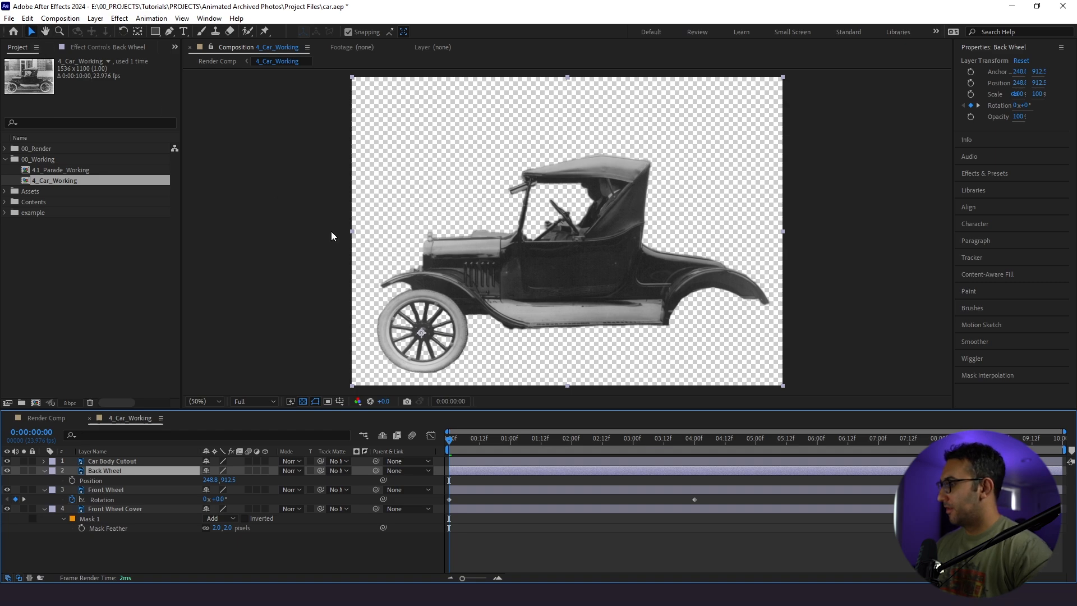
left_click_drag(449, 301, 738, 314)
left_click(504, 536)
key("space")
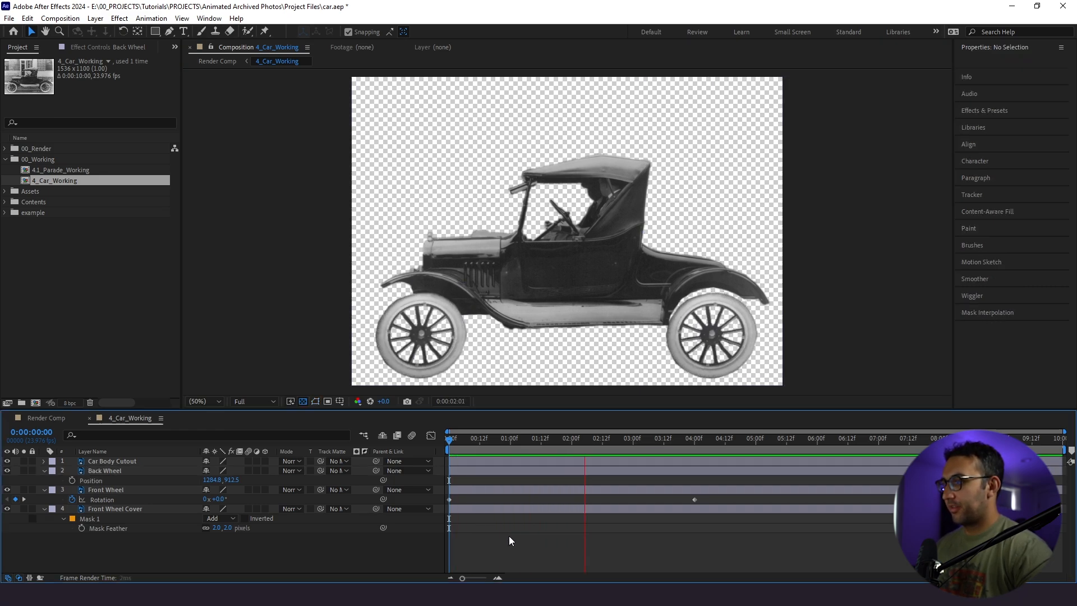
key("space")
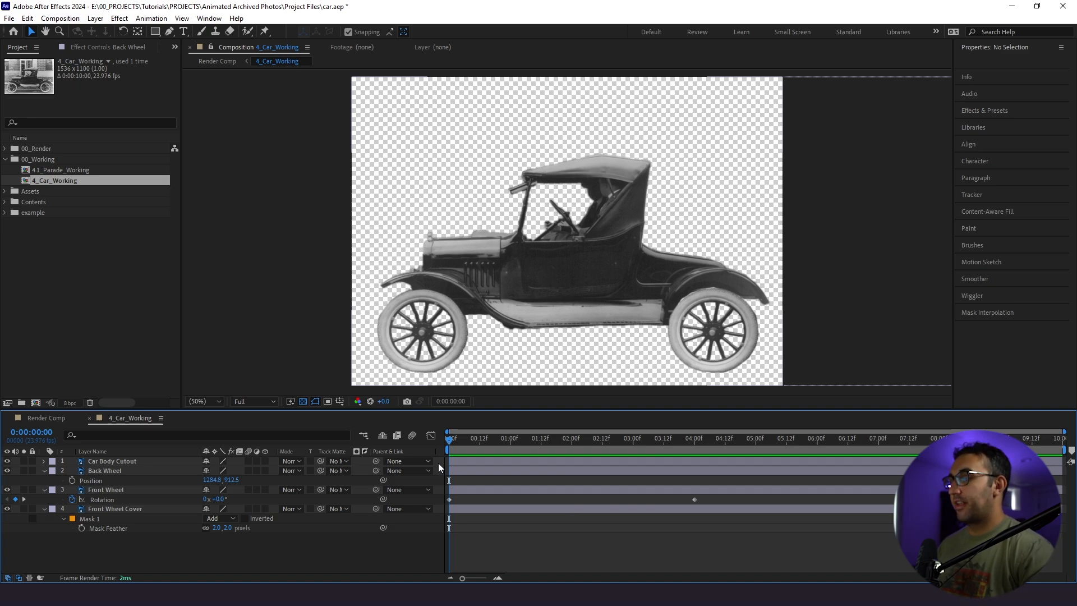
- Offset both Back Wheel rotation keyframes together so the first reads -61°, and preview the result
left_click(123, 473)
key("ctrl+v")
left_click(102, 480)
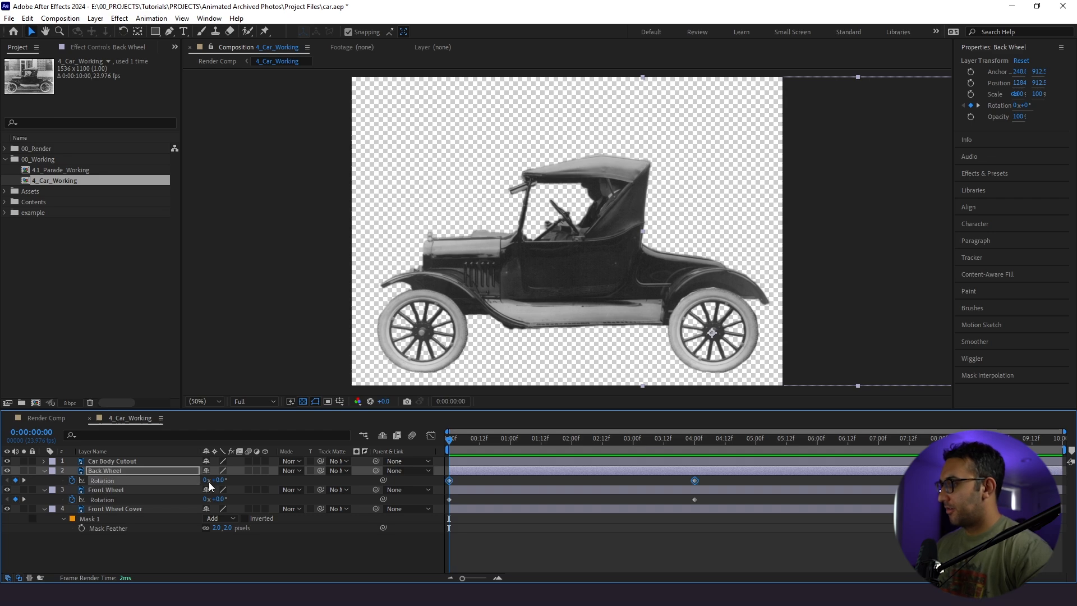
left_click_drag(223, 480, 187, 479)
left_click(465, 342)
key("space")
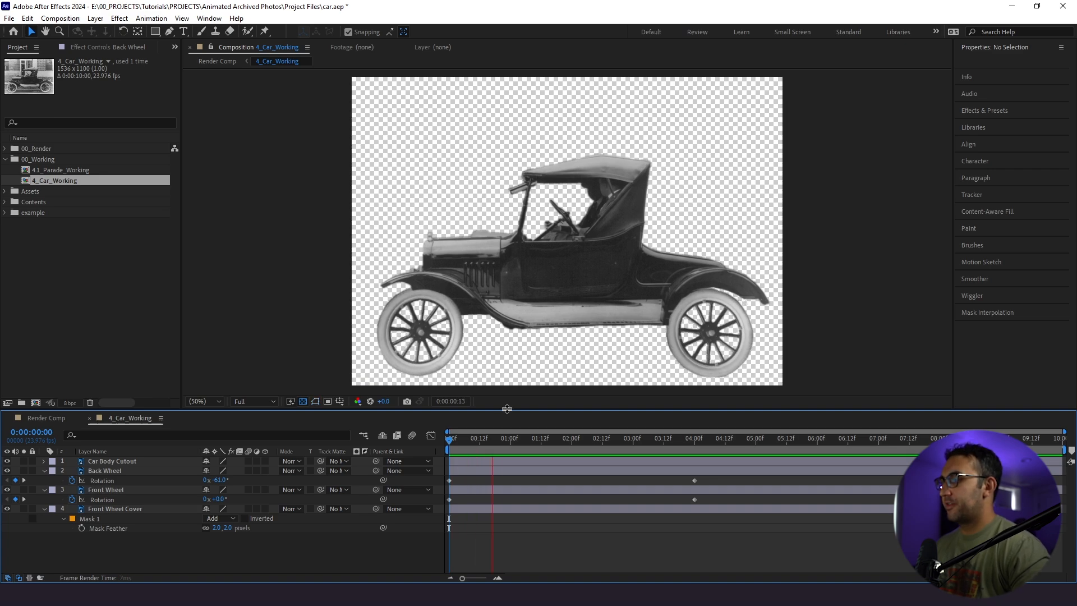
- Apply Easy Ease to the rotation keyframes of both the Back Wheel and Front Wheel
left_click(96, 480)
left_click(105, 499, "shift")
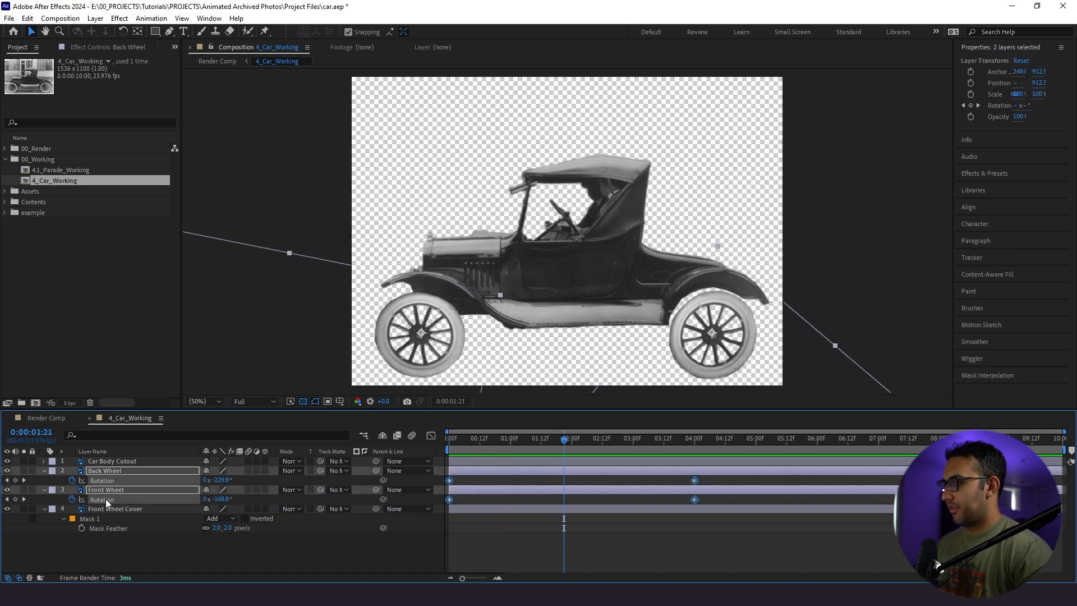
key("F9")
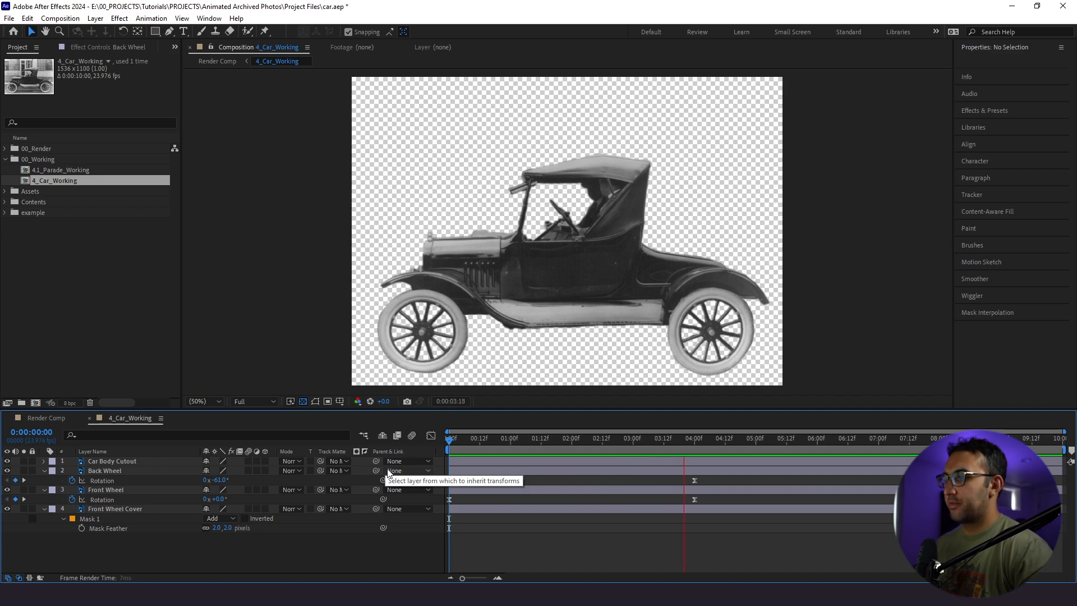
- Enlarge the 4_Car_Working composition to 2542 x 1820 px with the aspect ratio locked
left_click_drag(587, 443, 567, 455)
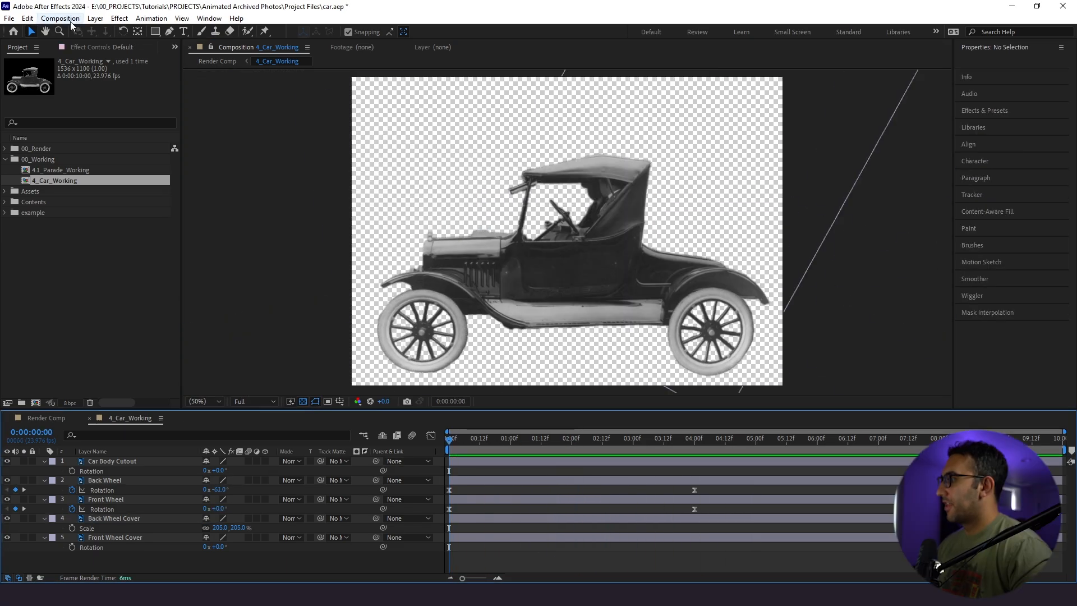
left_click(60, 18)
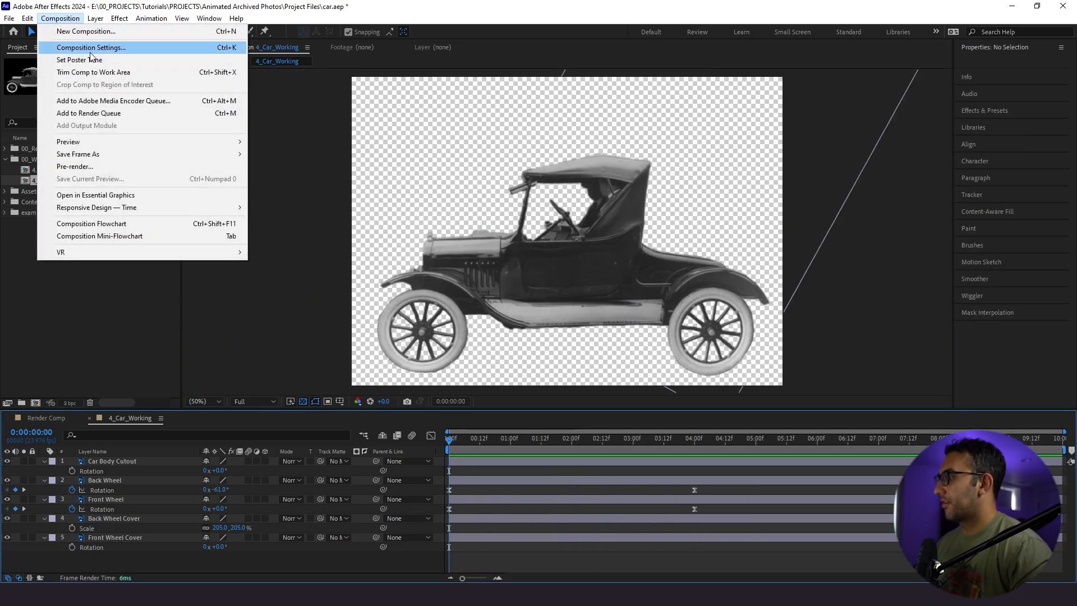
left_click(84, 45)
left_click_drag(443, 262, 478, 256)
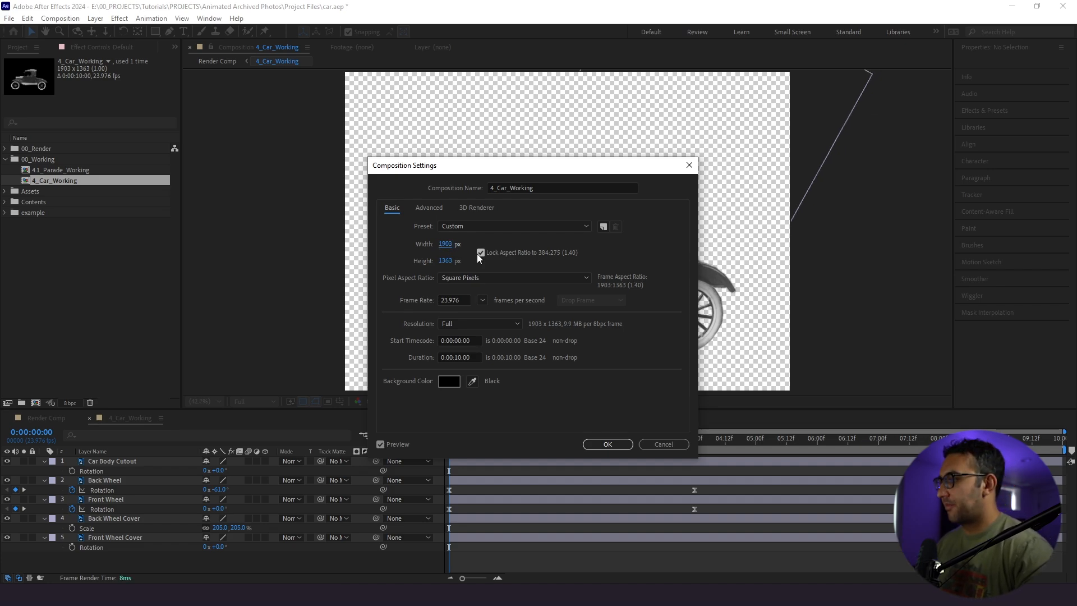
left_click_drag(445, 245, 454, 247)
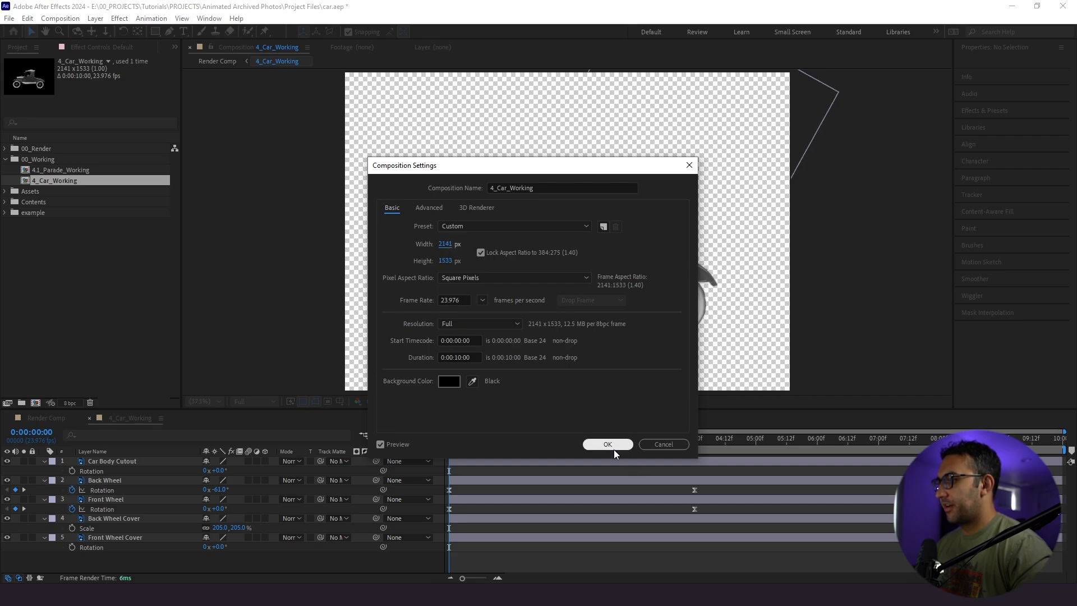
left_click(608, 444)
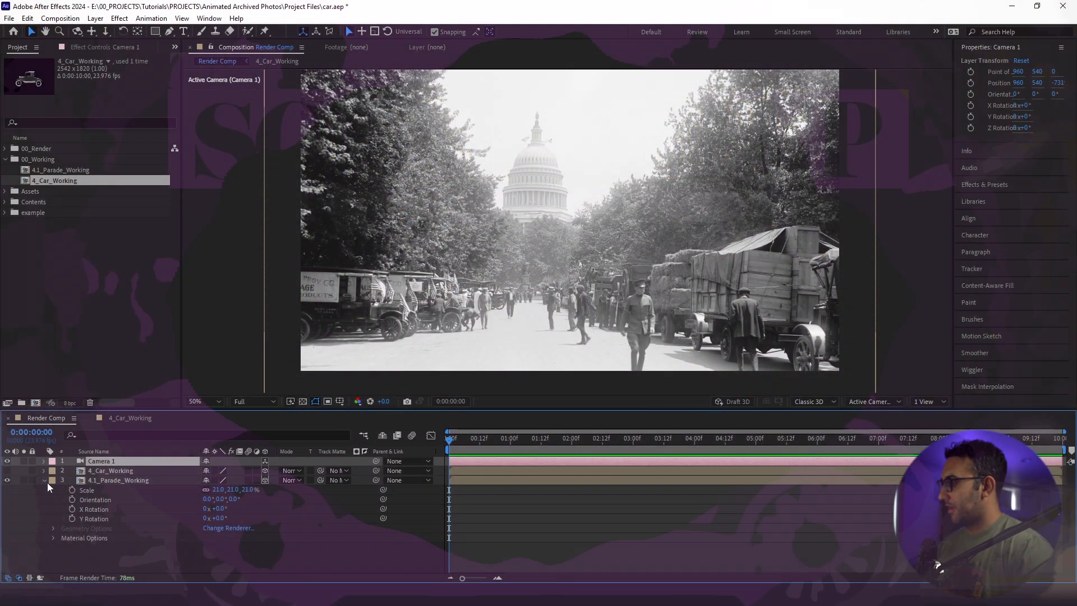
- In Render Comp, show the 4_Car_Working layer and set Z positions of 5000 for it and 10000 for 4.1_Parade_Working
left_click(115, 477)
left_click(119, 470, "shift")
key("p")
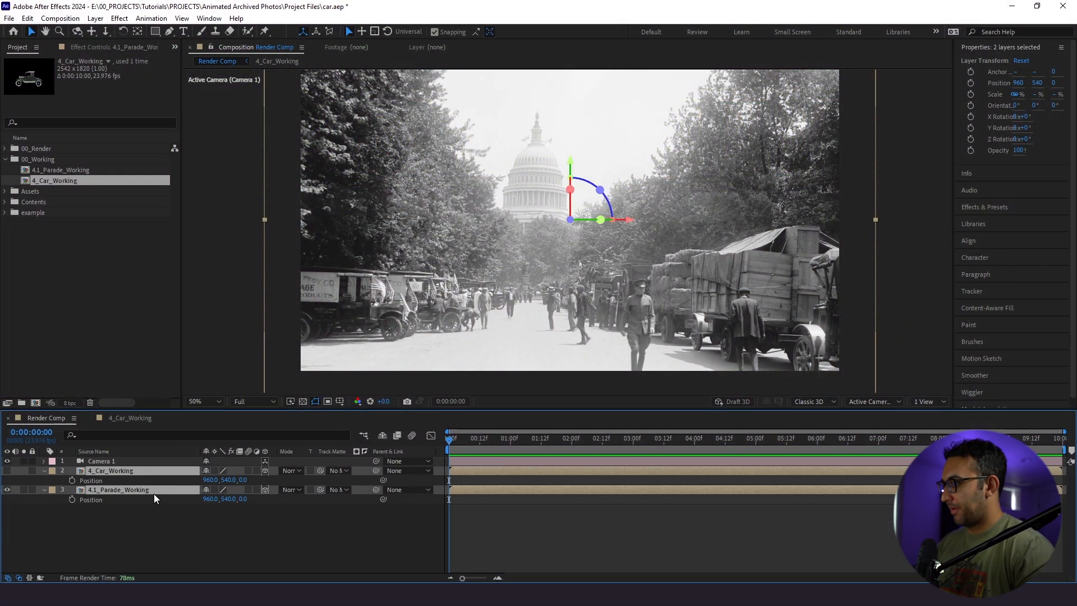
left_click(172, 517)
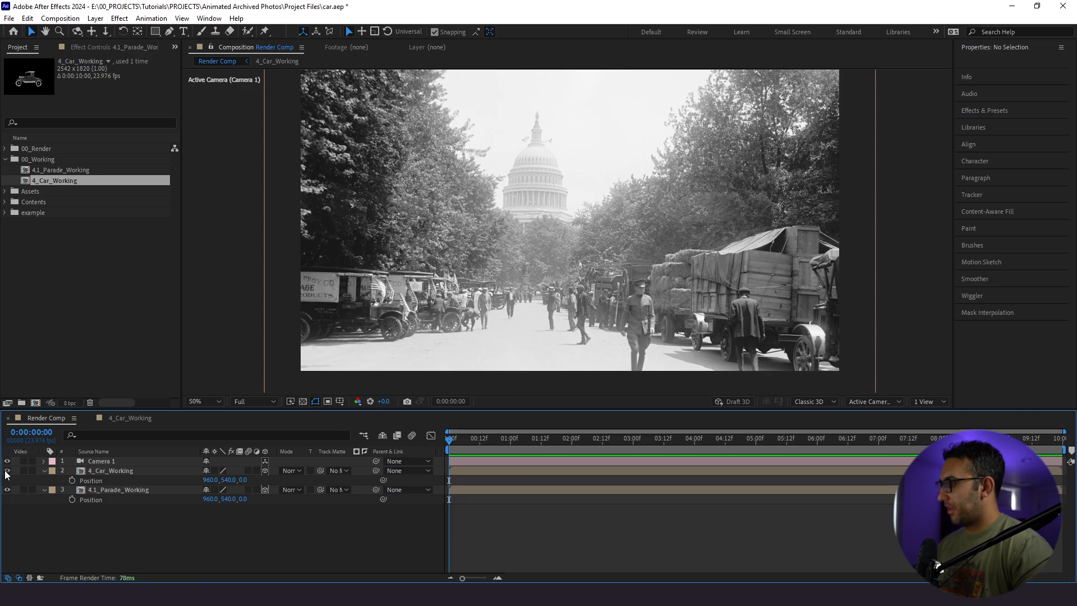
left_click(6, 470)
left_click(242, 480)
type("5000")
key("Return")
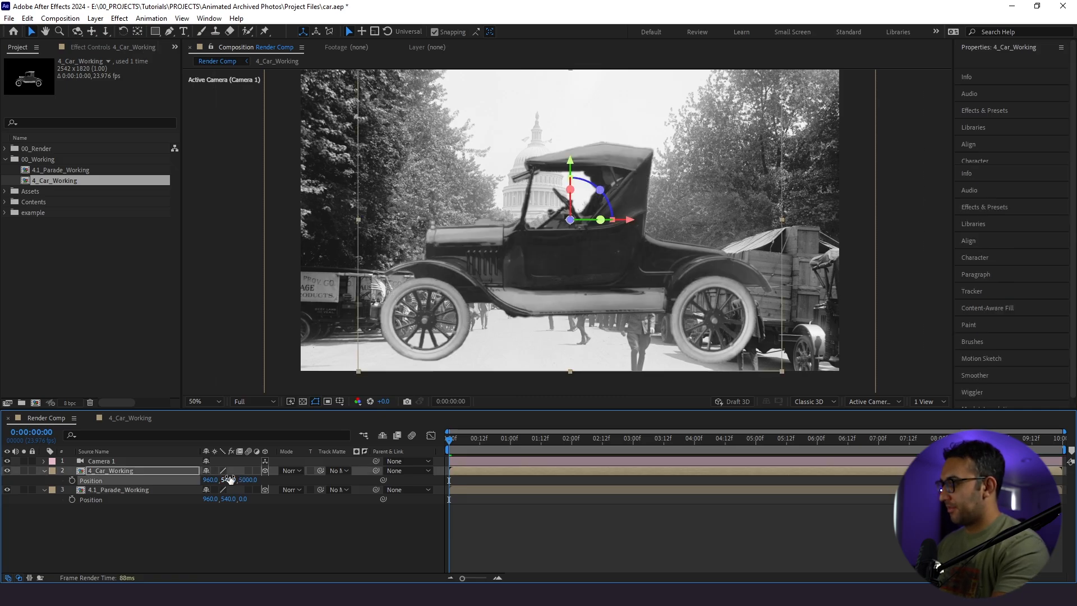
type("1000")
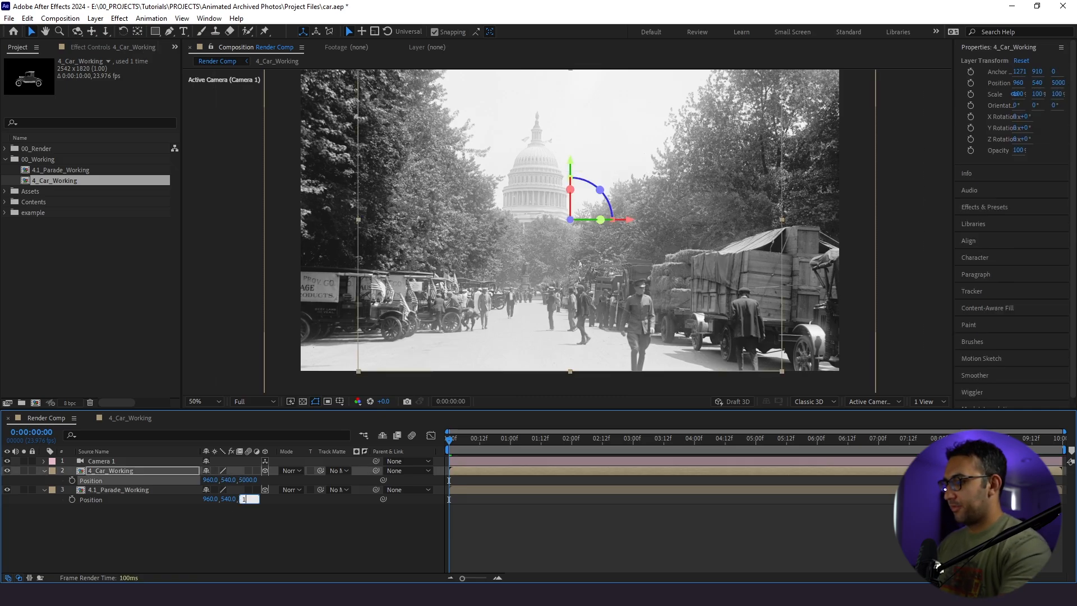
key("Return")
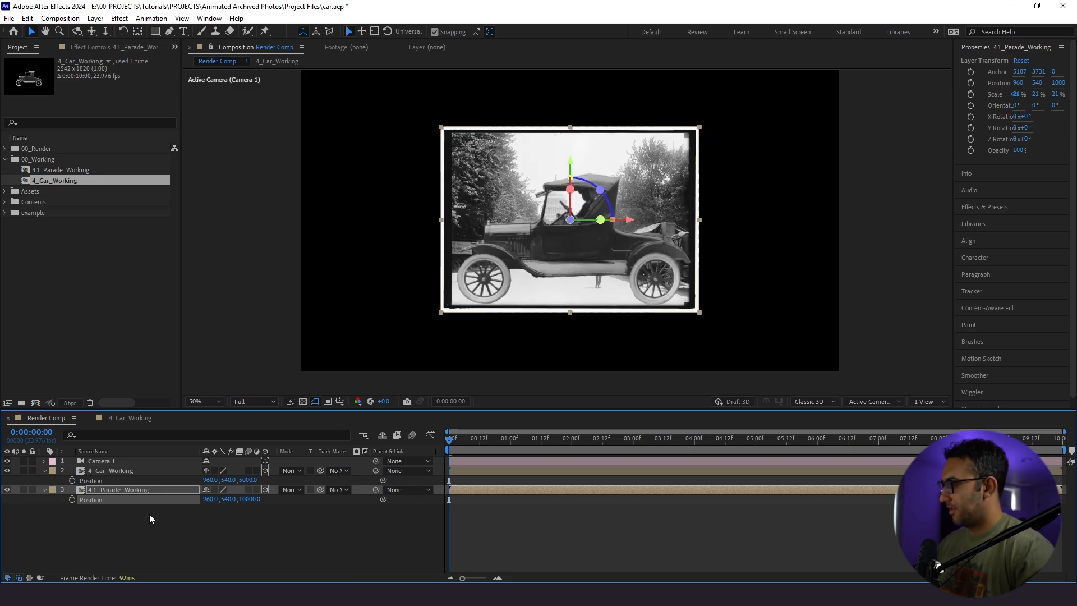
- Scale the 4.1_Parade_Working background layer to 49%
left_click(130, 490)
key("s")
left_click_drag(219, 502, 243, 506)
left_click(149, 530)
- Raise the 4.1_Parade_Working layer to a Y position of 120 so the street lies under the car
left_click(141, 495)
key("shift+Up")
key("shift+Up")
key("shift+Up")
key("shift+Up")
key("shift+Up")
key("shift+Up")
key("shift+Up")
key("shift+Up")
key("shift+Up")
key("shift+Up")
key("shift+Up")
key("shift+Up")
key("shift+Up")
key("shift+Up")
key("shift+Up")
key("shift+Up")
key("shift+Up")
key("shift+Up")
key("shift+Up")
key("shift+Up")
key("shift+Up")
key("shift+Up")
key("shift+Up")
key("shift+Up")
key("shift+Up")
key("shift+Up")
key("shift+Up")
key("shift+Up")
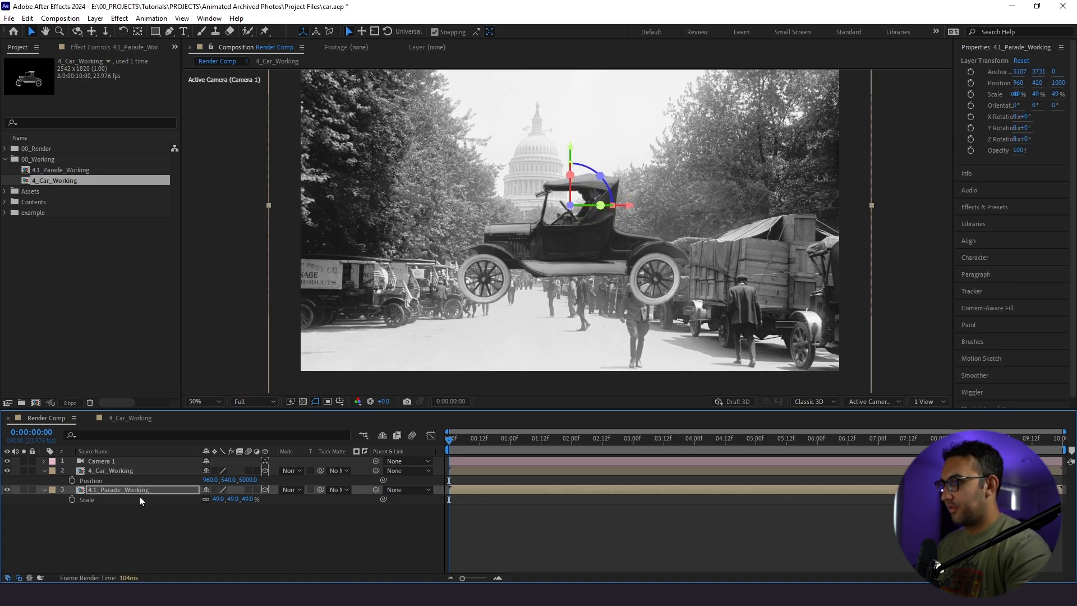
key("shift+Up")
key("shift+Up")
key("shift+Up")
key("shift+Up")
key("shift+Up")
key("shift+Up")
key("shift+Up")
key("shift+Up")
key("shift+Up")
key("shift+Up")
key("shift+Up")
key("shift+Up")
key("shift+Up")
key("shift+Up")
key("shift+Up")
key("shift+Up")
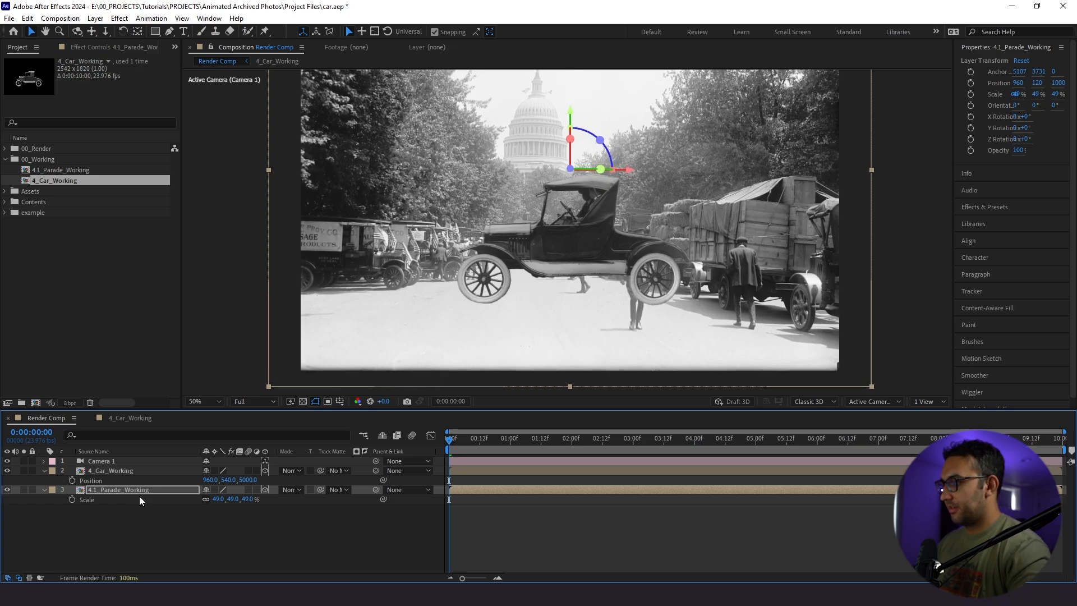
- Scale the 4_Car_Working layer to 128%
left_click(126, 470)
key("s")
left_click_drag(219, 480, 232, 483)
- Lower the 4_Car_Working layer onto the street at a Y position of 800 and preview the scene
left_click(153, 470)
key("shift+Down")
key("shift+Down")
key("shift+Down")
key("shift+Down")
key("shift+Down")
key("shift+Down")
key("shift+Down")
key("shift+Down")
key("shift+Down")
key("shift+Down")
key("shift+Down")
key("shift+Down")
key("shift+Down")
key("shift+Down")
key("shift+Down")
key("shift+Down")
key("shift+Down")
key("shift+Down")
key("shift+Down")
key("shift+Down")
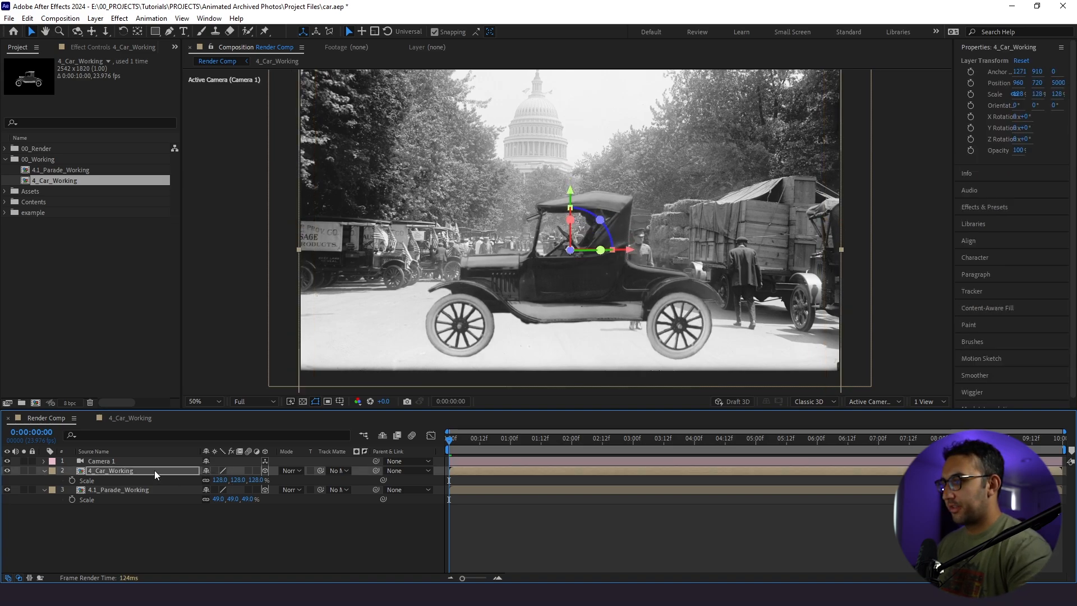
key("shift+Down")
key("shift+Down")
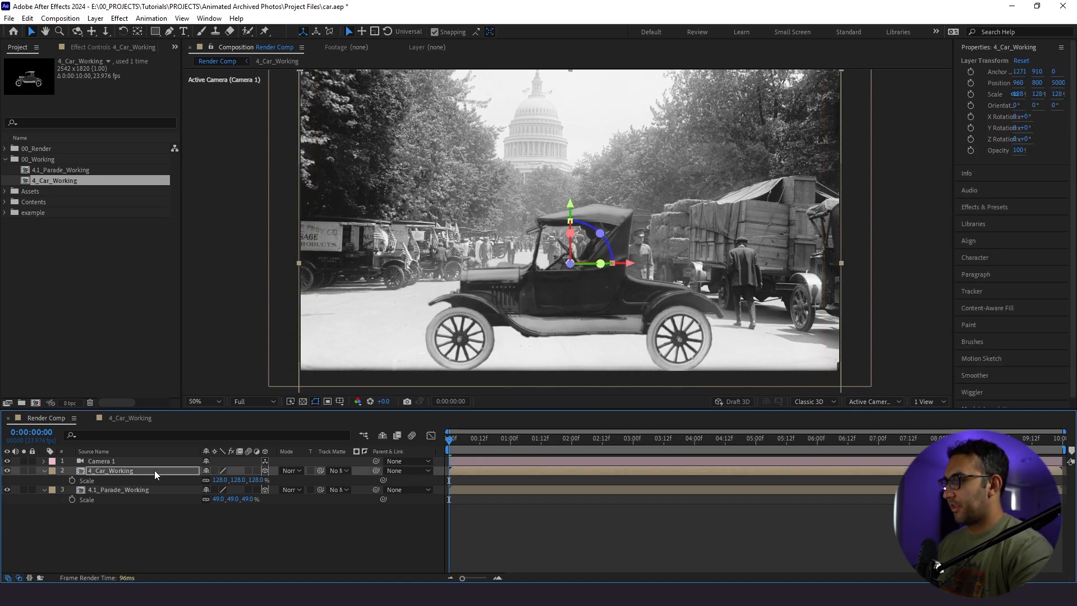
key("space")
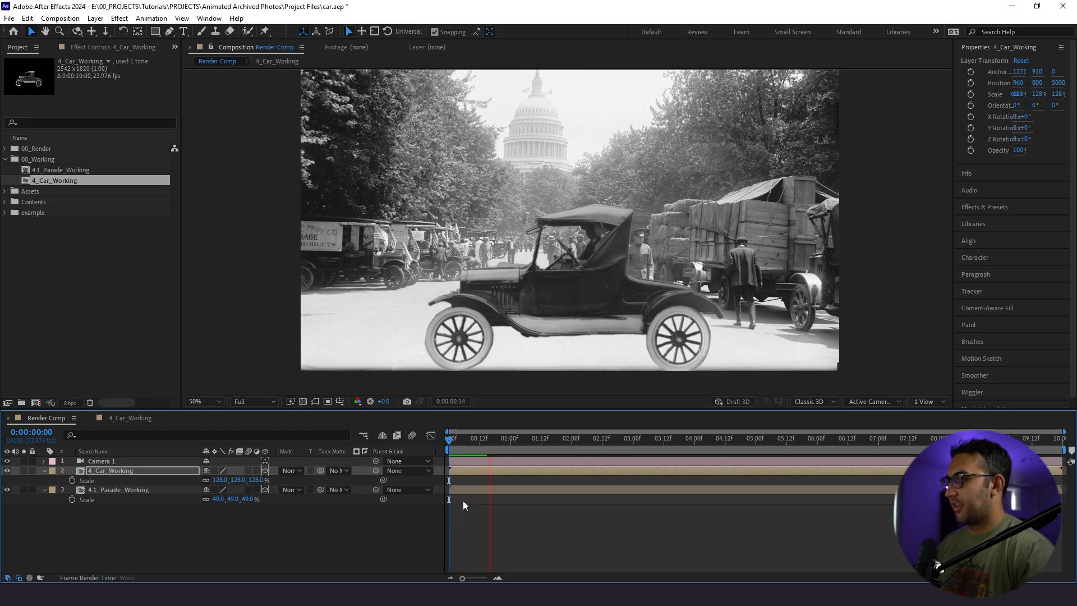
key("space")
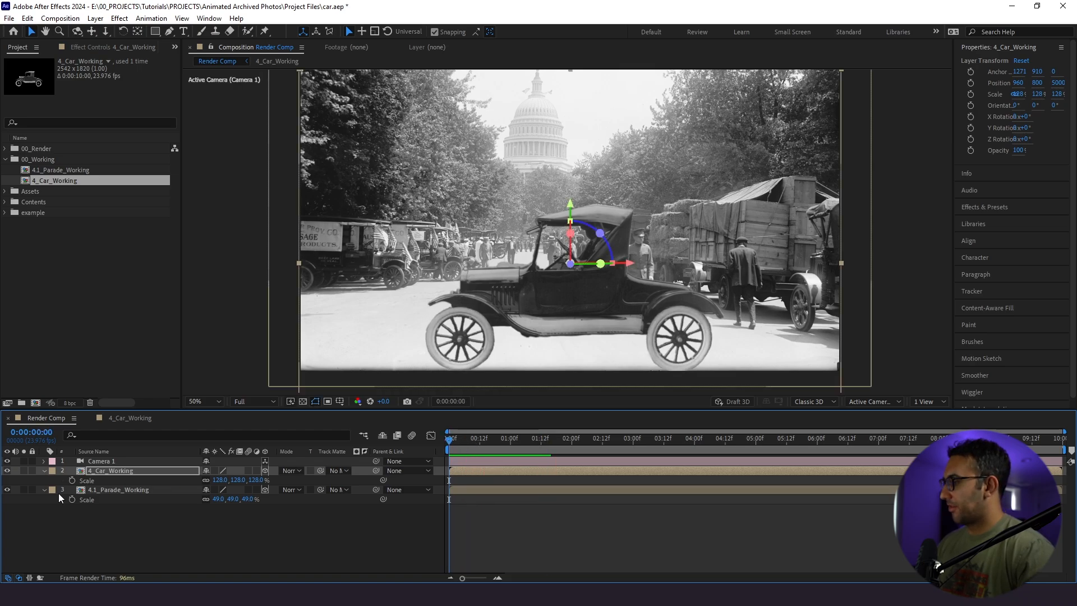
- Keyframe the car's position from off-frame at X 3900 at the start to X 960 at 0:00:04:00
key("p")
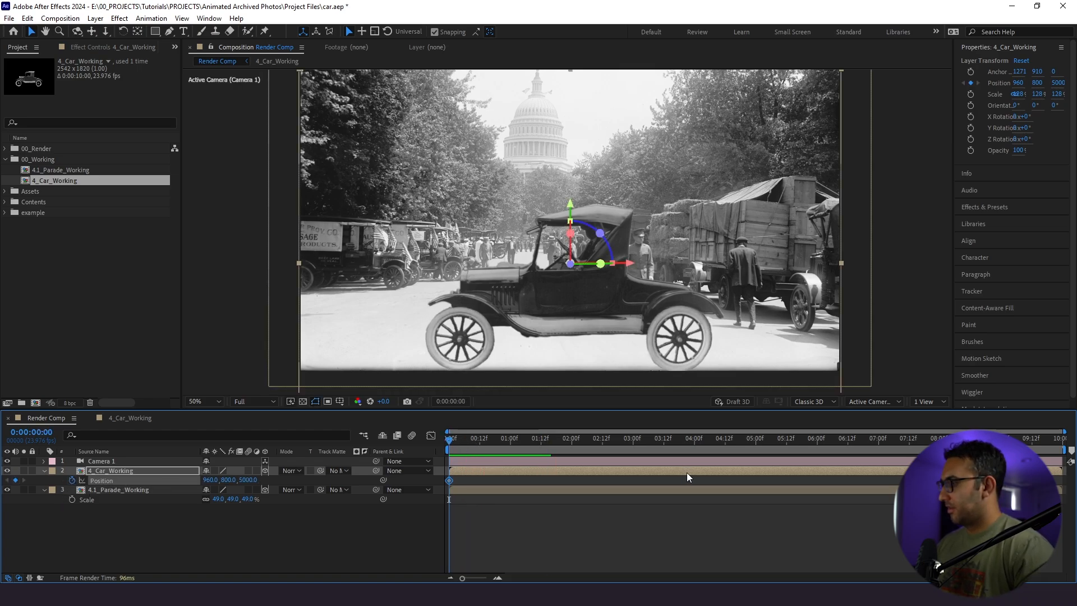
left_click_drag(542, 441, 694, 475)
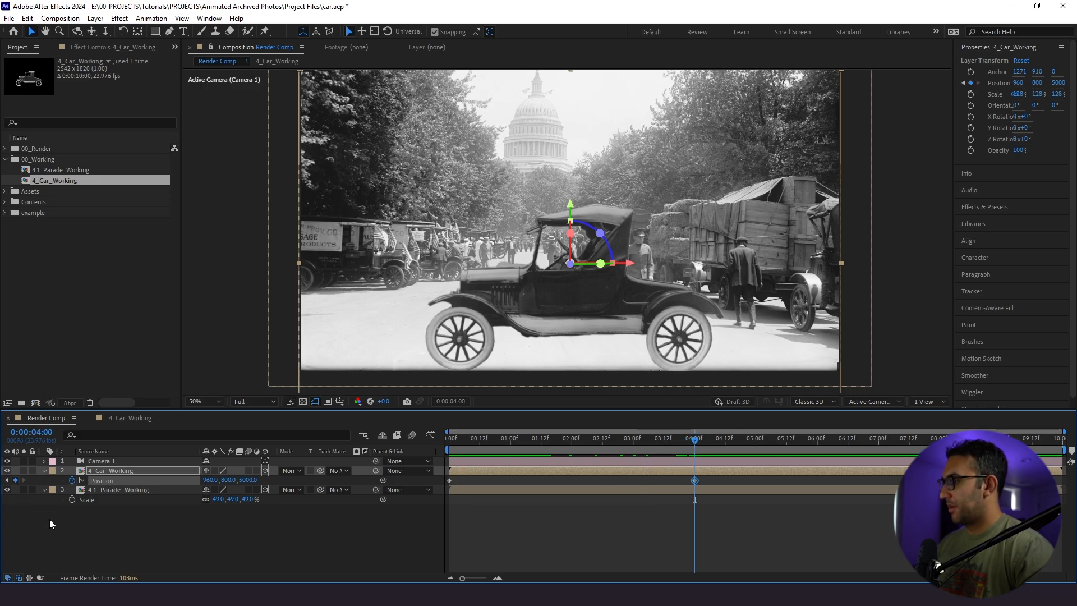
left_click_drag(631, 271, 890, 272)
key("comma")
key("comma")
left_click_drag(784, 246, 859, 248)
- Apply Easy Ease to both car position keyframes and preview the drive-in with the composition fitted to the viewer
left_click_drag(705, 481, 425, 495)
key("F9")
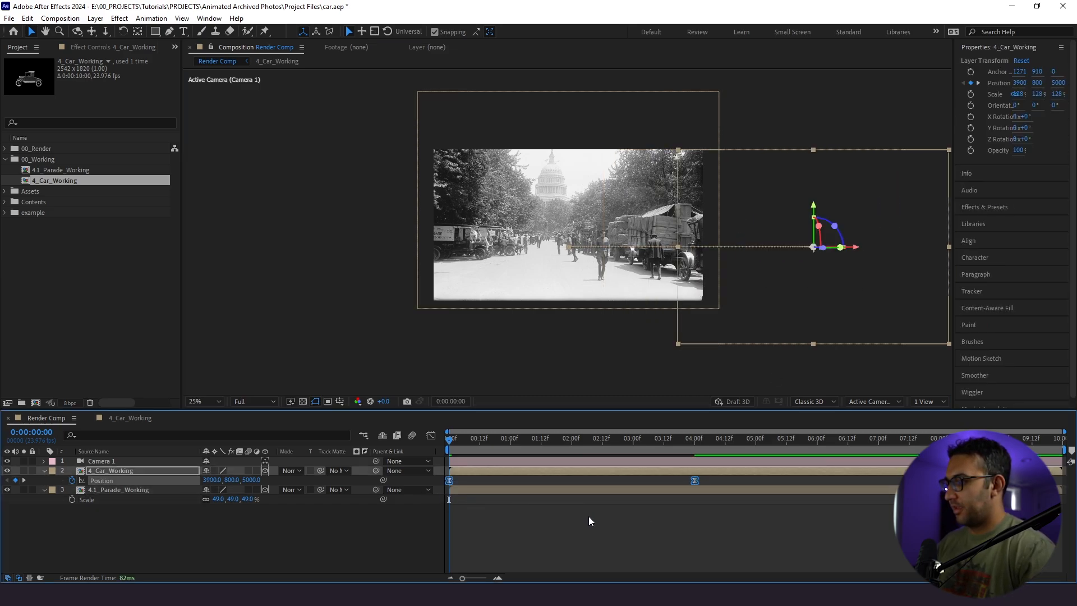
left_click(587, 516)
left_click(219, 400)
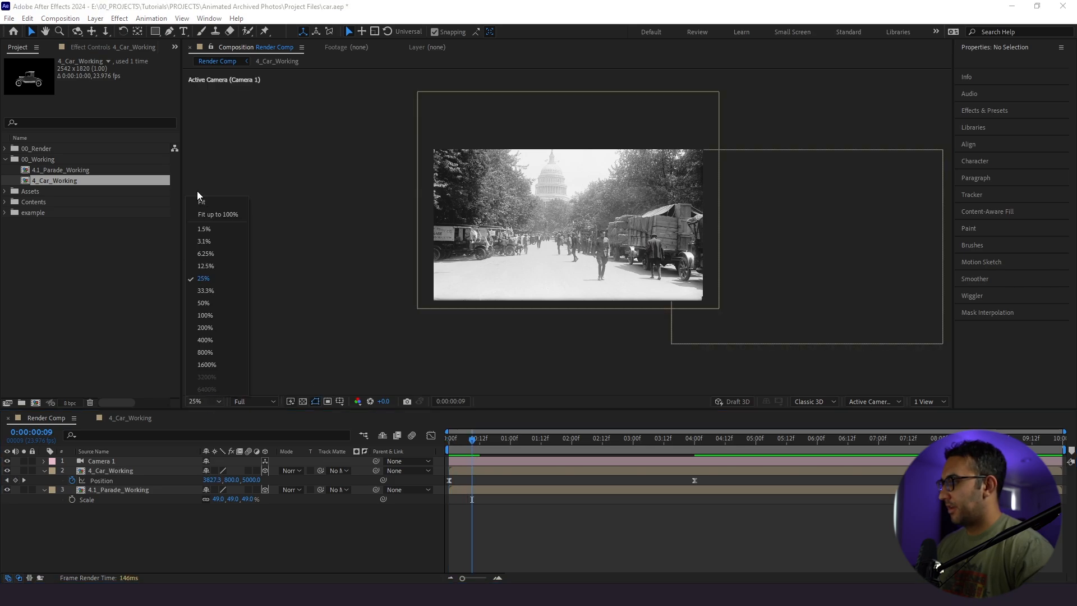
left_click(201, 201)
key("space")
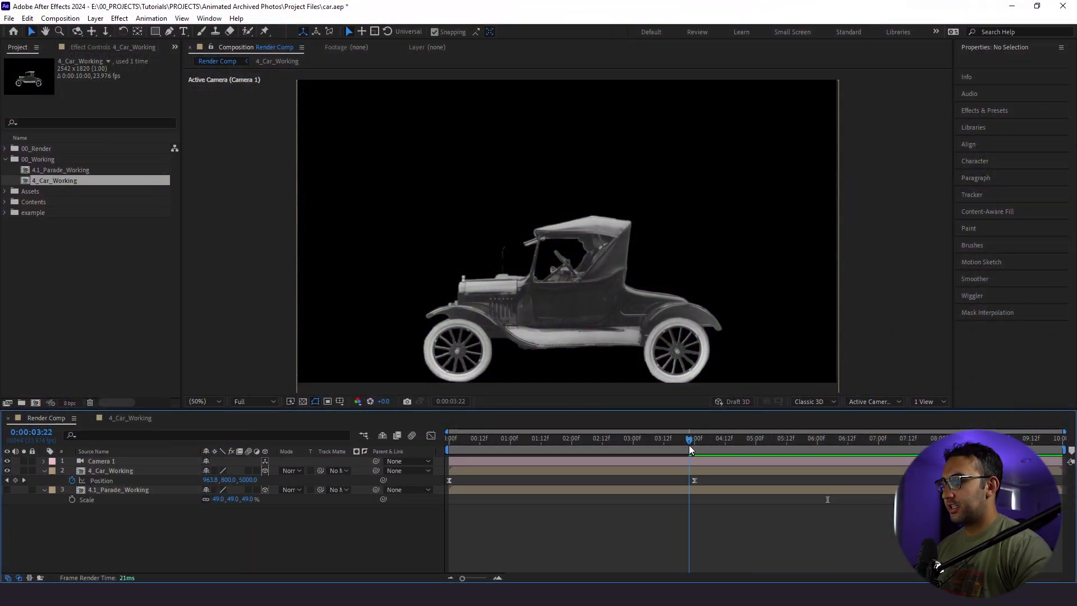
- At 0:00:04:00, duplicate the 4_Car_Working layer and solo the copy
left_click_drag(689, 445, 694, 445)
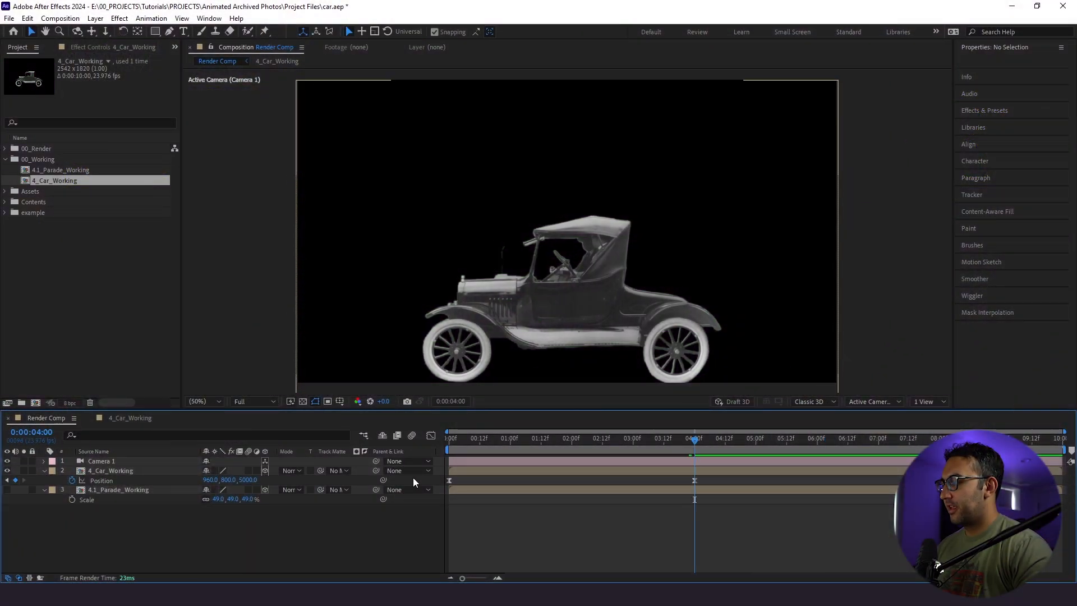
left_click(107, 469)
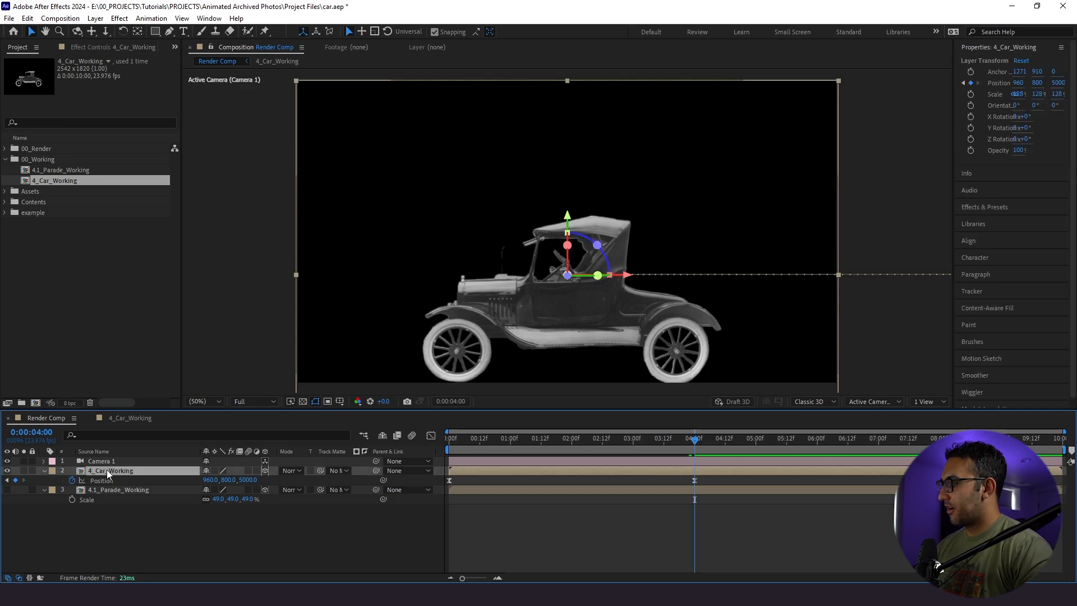
key("ctrl+d")
left_click(24, 471)
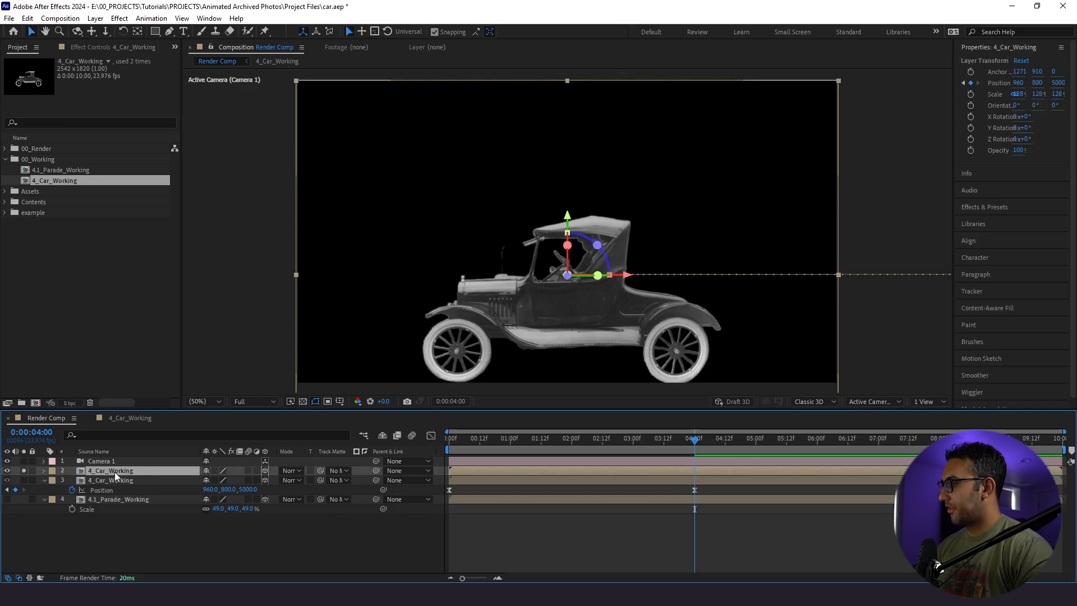
- Apply a Fill effect to the duplicated car layer and set its color to white
key("ctrl+space")
type("fill")
key("Return")
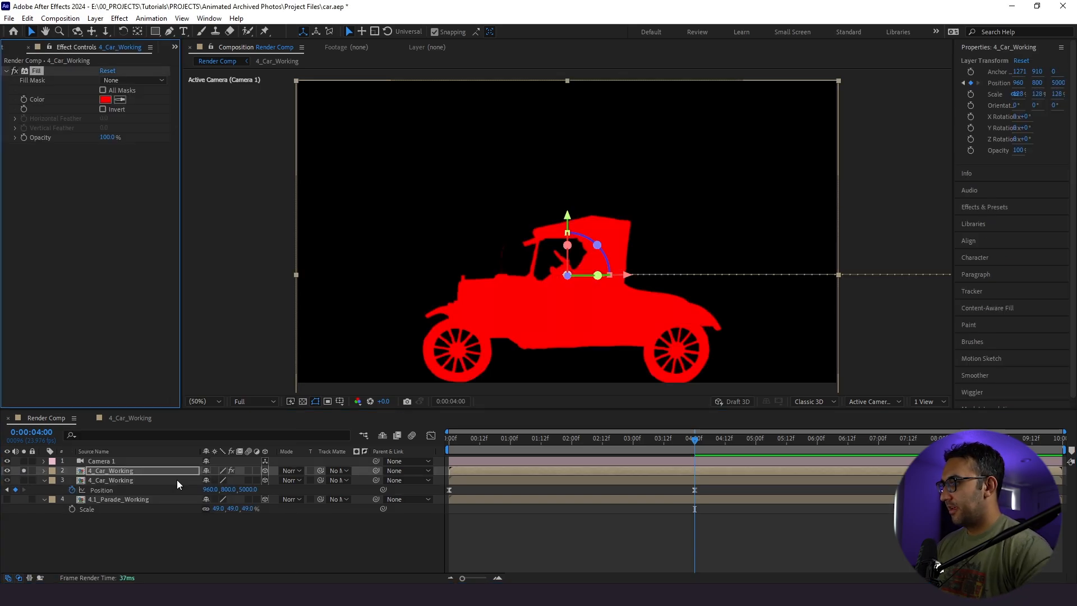
left_click(106, 100)
left_click(47, 161)
left_click_drag(47, 161, 10, 54)
left_click(235, 107)
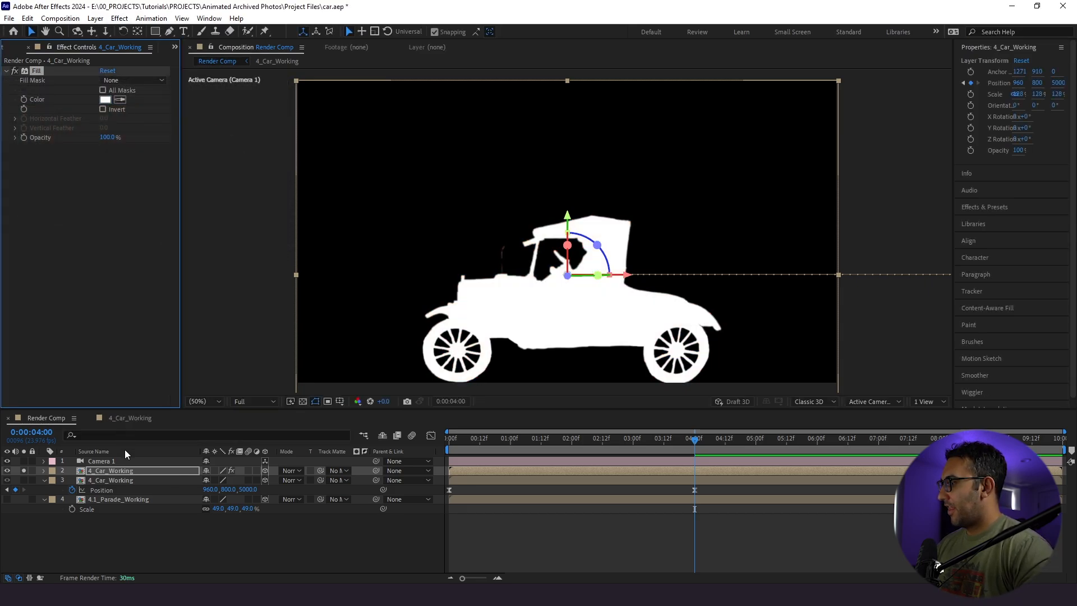
- Add the Simple Choker effect to the white-filled car layer
key("ctrl+space")
type("simpl")
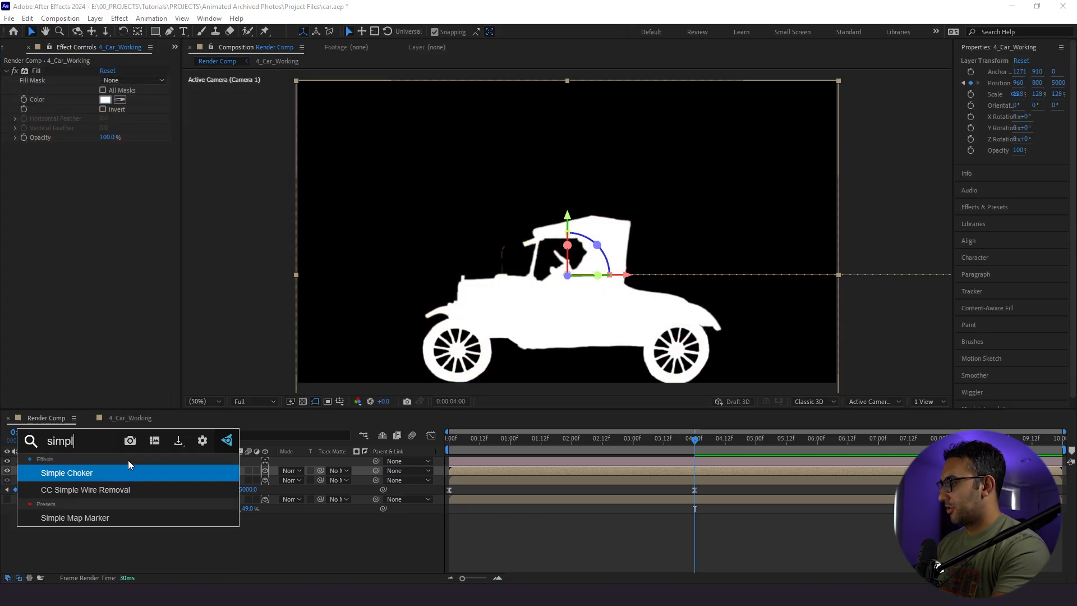
key("Return")
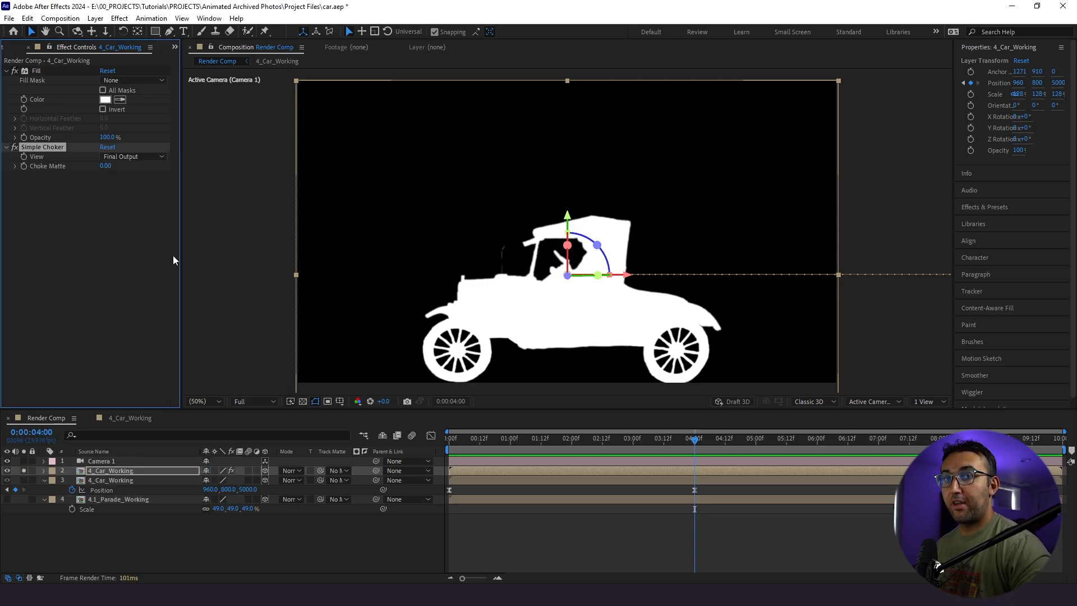
- Rename the white-filled car layer Simple Choker, place it beneath the original car layer, and turn off its solo
left_click(112, 469)
key("Return")
type("Simple Choker")
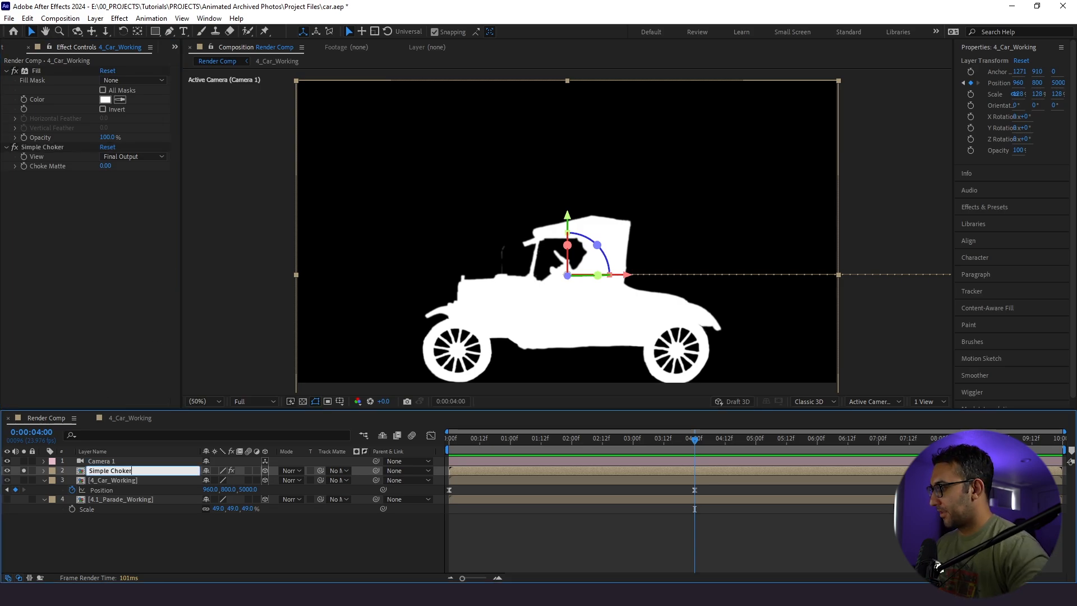
left_click(109, 517)
left_click_drag(112, 470, 106, 493)
left_click(24, 489)
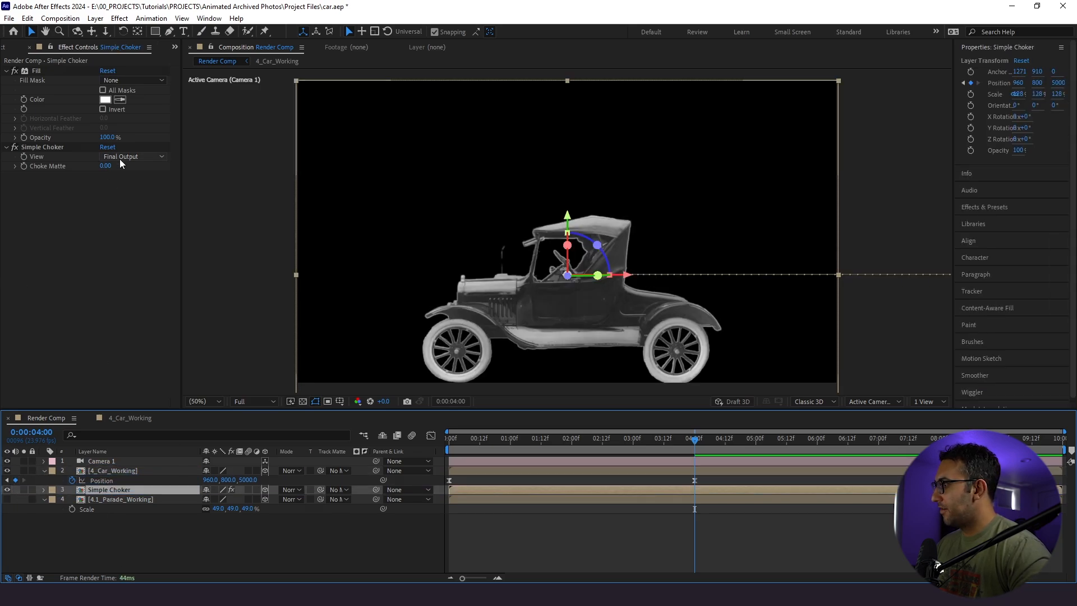
- Spread the white outline with a Choke Matte of -40.60 and keyframe that value at 0:00:04:00
left_click_drag(105, 166, 20, 182)
left_click_drag(102, 166, 64, 168)
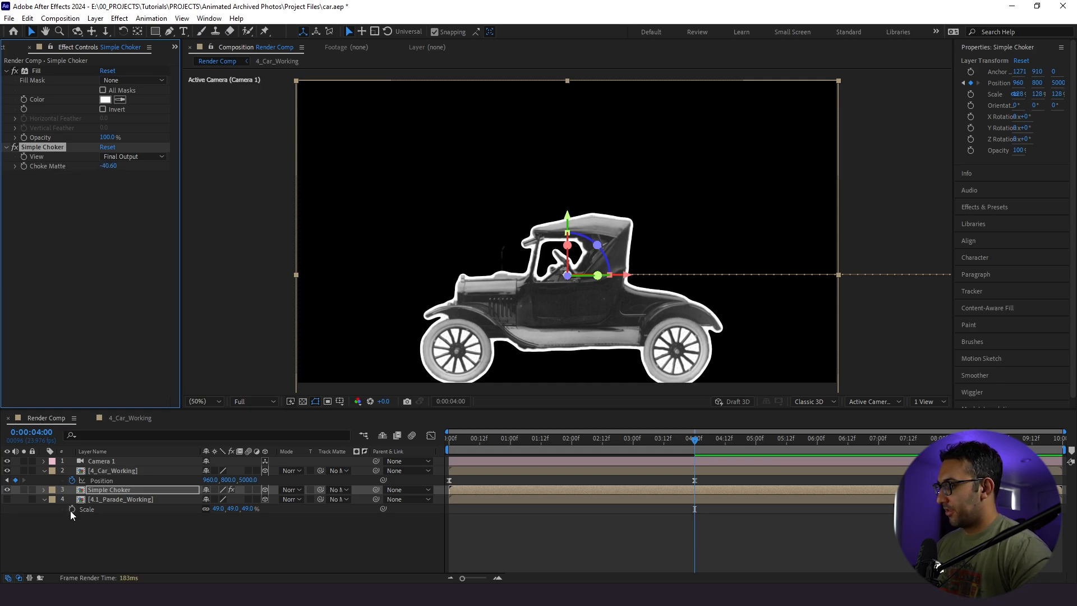
left_click(24, 166)
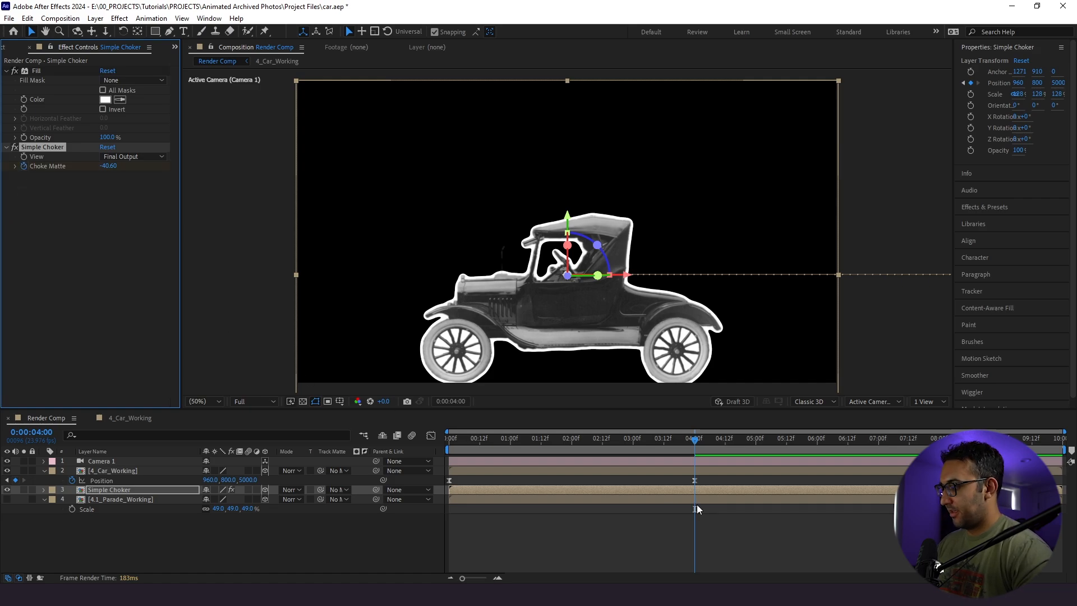
key("u")
- Add a Choke Matte keyframe at 0:00:05:00 holding the outline, and set the 0:00:04:00 keyframe to 0
left_click_drag(715, 441, 755, 459)
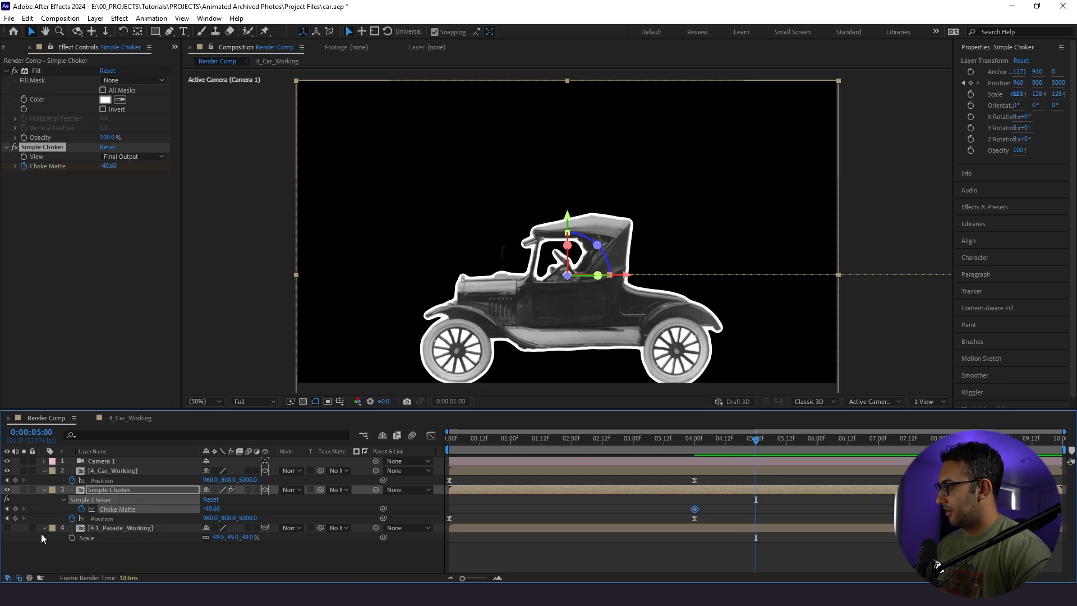
left_click(15, 509)
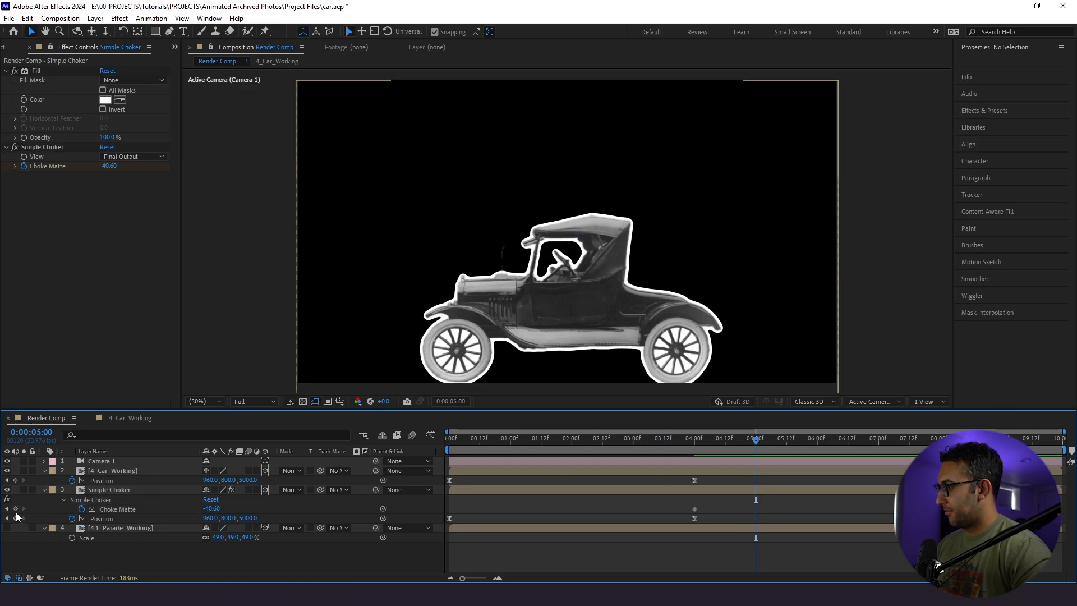
left_click(7, 509)
left_click(105, 168)
type("0")
key("Return")
- Apply Easy Ease to both Choke Matte keyframes and reshape the speed curve at the 0:00:05:00 keyframe
left_click_drag(785, 501, 631, 513)
key("F9")
left_click(778, 493)
left_click(755, 509)
key("shift+F3")
mouse_move(745, 464)
left_mouse_down()
mouse_move(706, 464)
mouse_move(724, 463)
left_mouse_up()
left_click(431, 436)
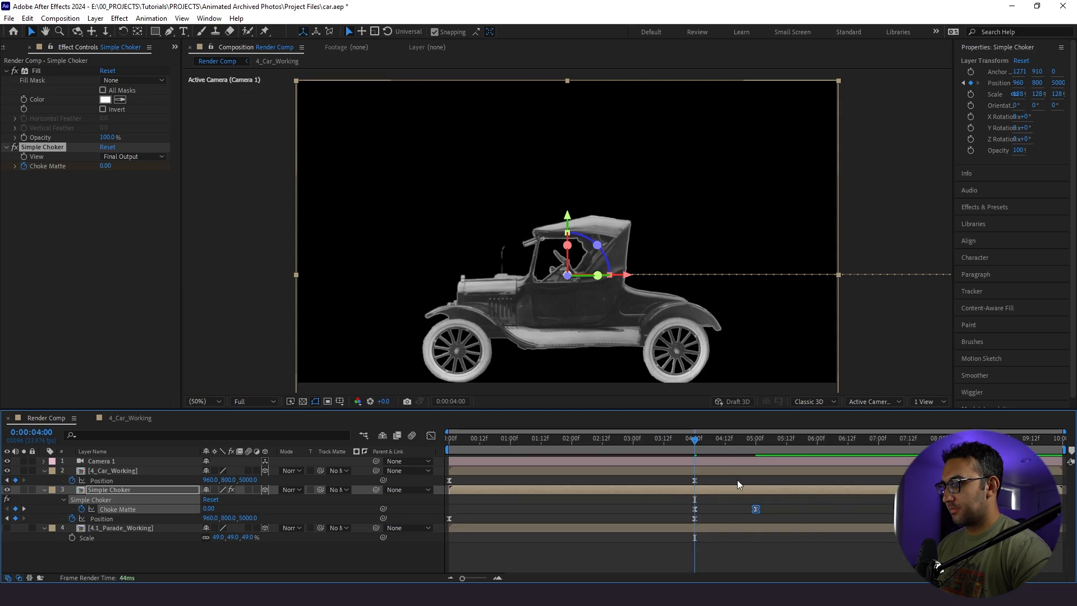
- Scrub the timeline just before 0:00:04:00 to check the white outline around the car, and clear the selection
left_click(698, 443)
left_click_drag(699, 443, 653, 442)
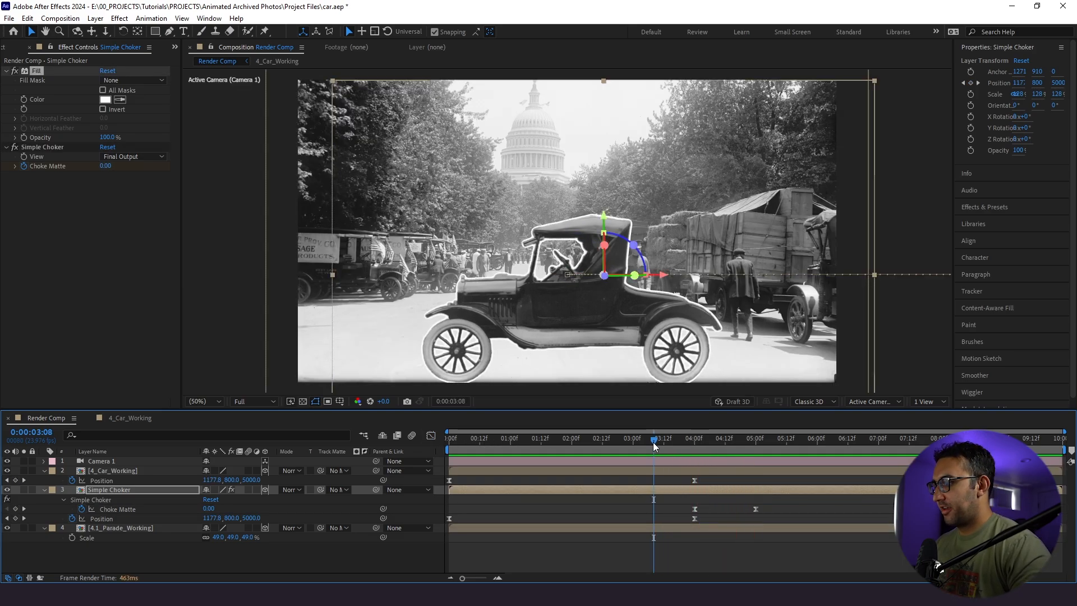
left_click(219, 546)
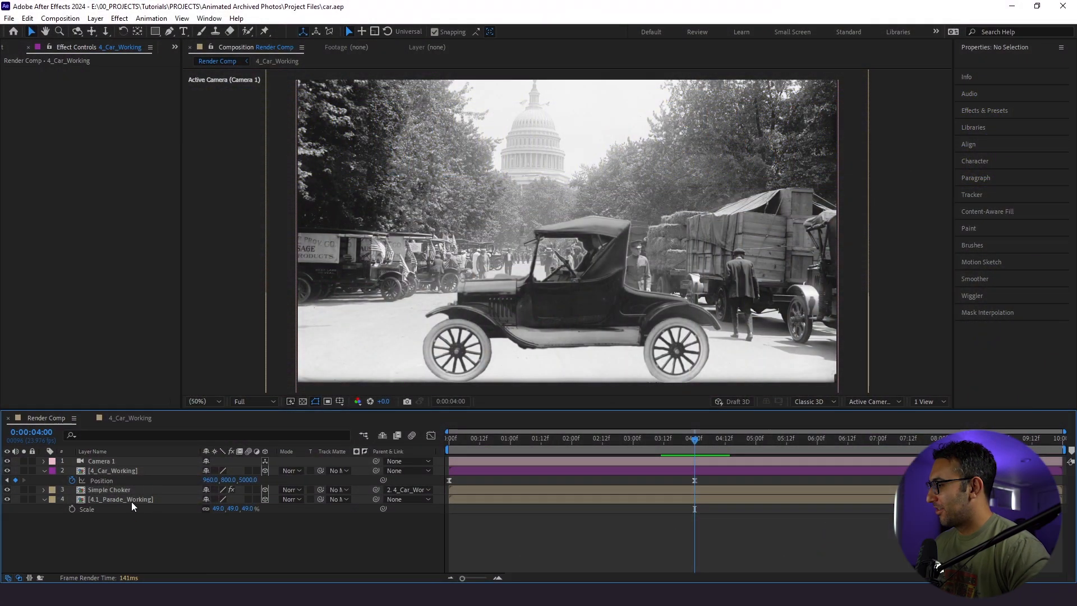
- Hide the Simple Choker layer and duplicate the 4_Car_Working layer under the name Saber
left_click(7, 489)
left_click(102, 472)
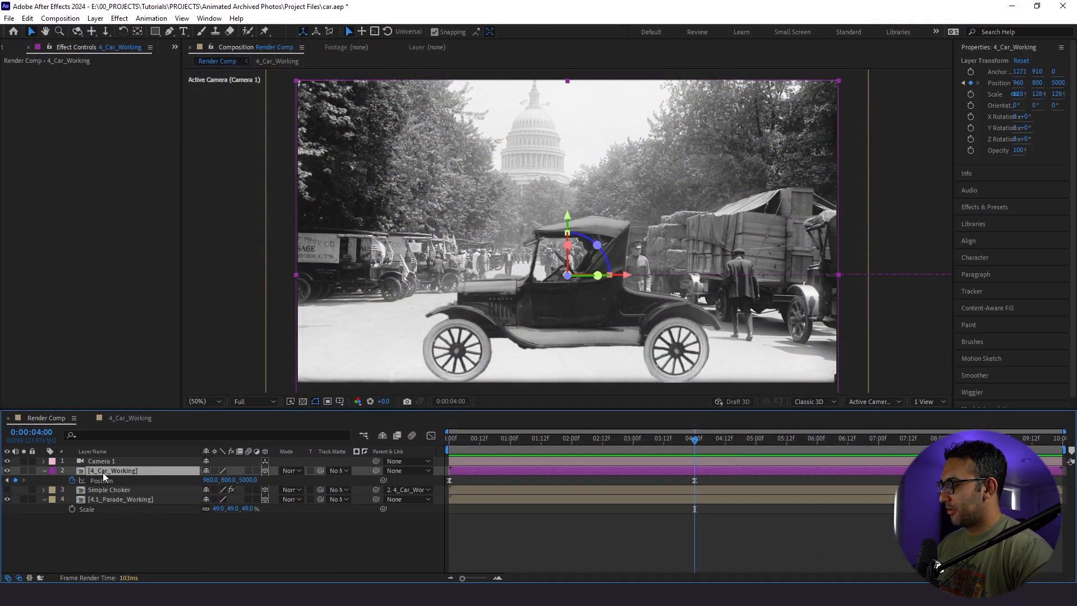
key("ctrl+d")
key("Return")
type("Saber")
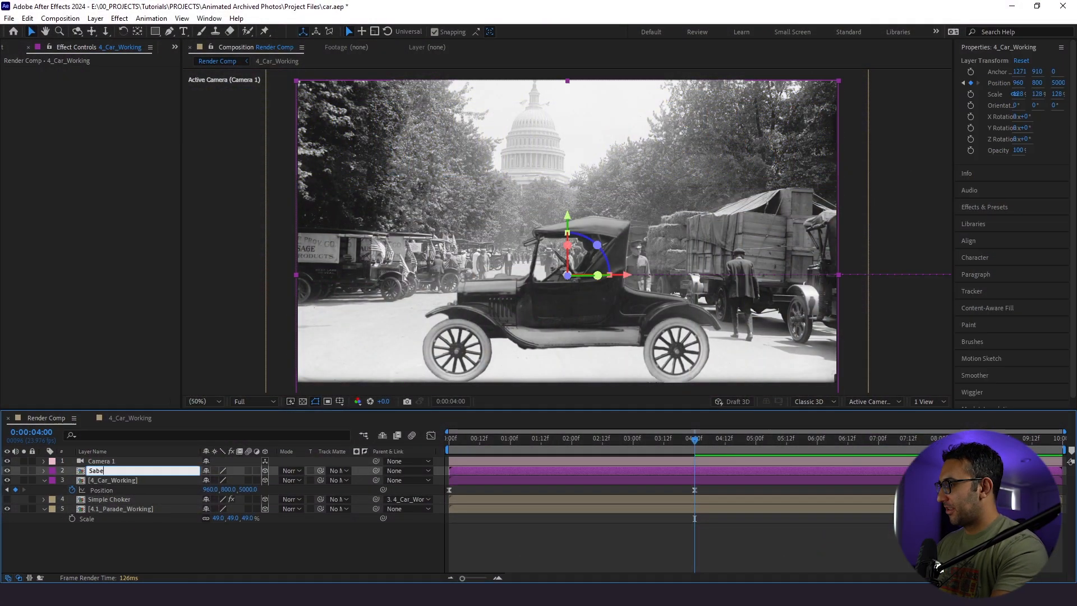
left_click(86, 518)
- Solo the Saber layer and auto-trace the car into layer masks
left_click(24, 471)
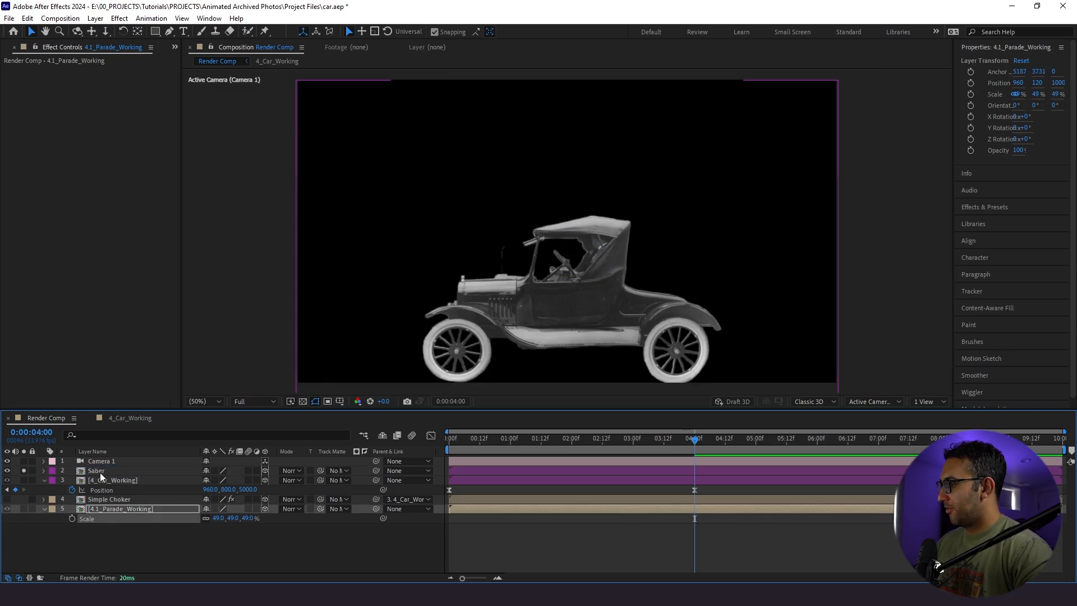
left_click(100, 473)
left_click(100, 21)
mouse_move(216, 335)
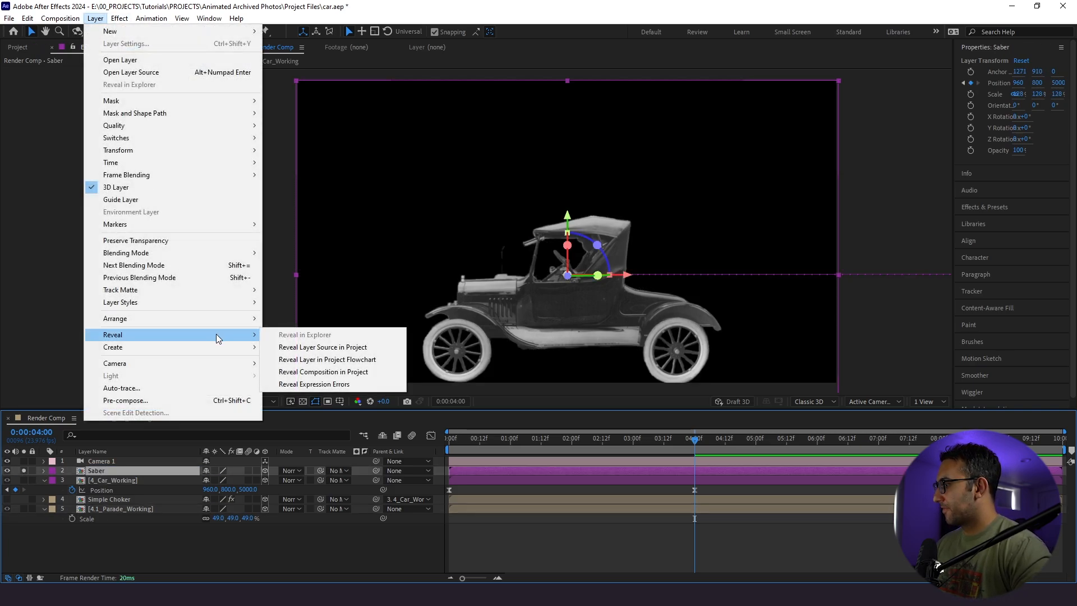
left_click(216, 388)
left_click(328, 355)
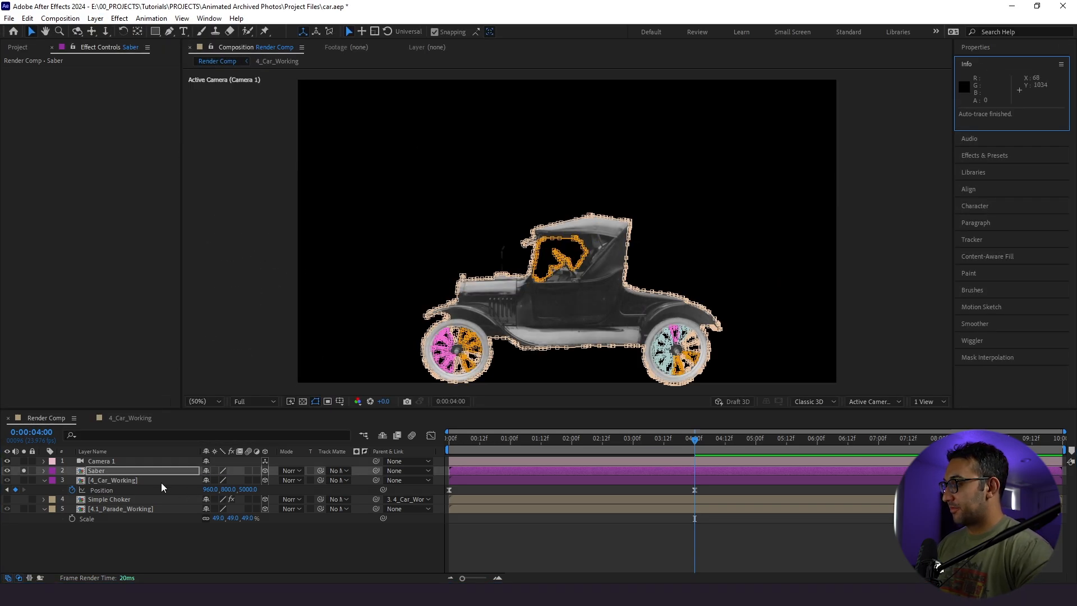
- Reveal the traced masks on the Saber layer and delete Mask 2 through Mask 26, keeping only the outer contour
key("m")
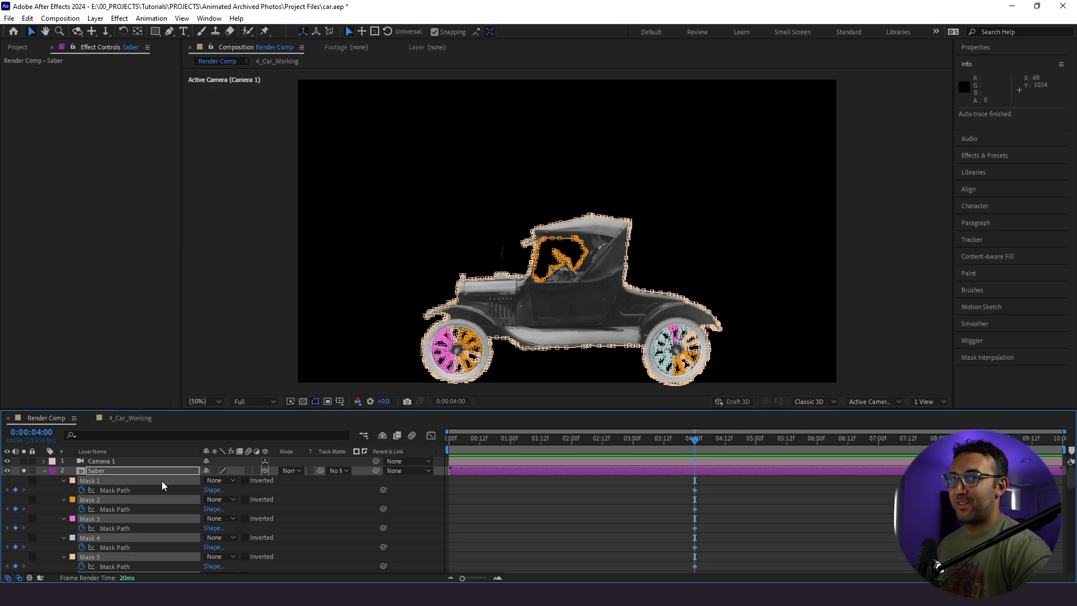
left_click(531, 526)
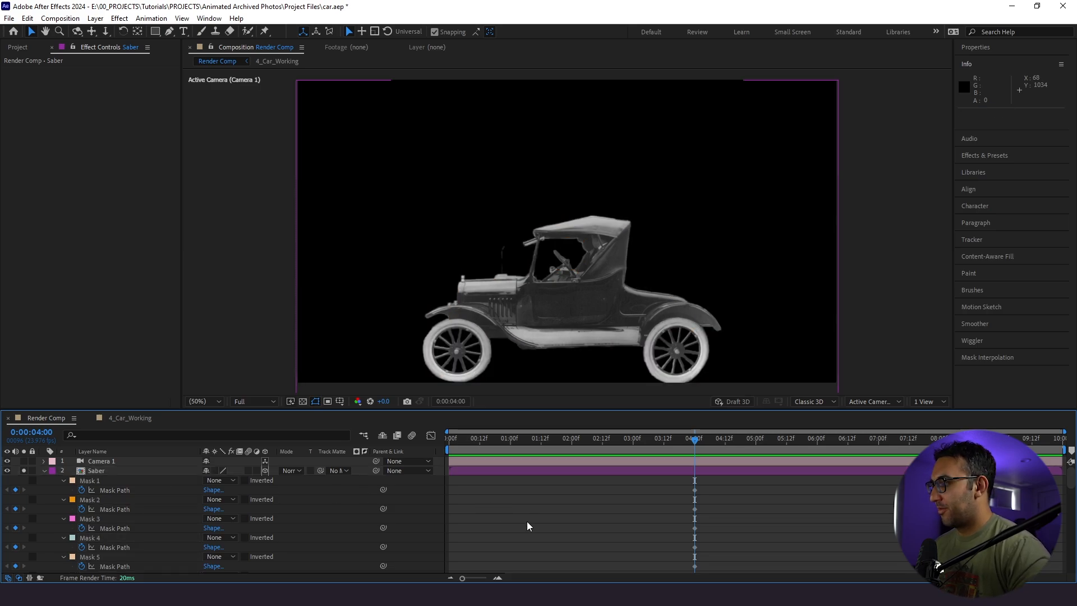
left_click(102, 481)
left_click(101, 502)
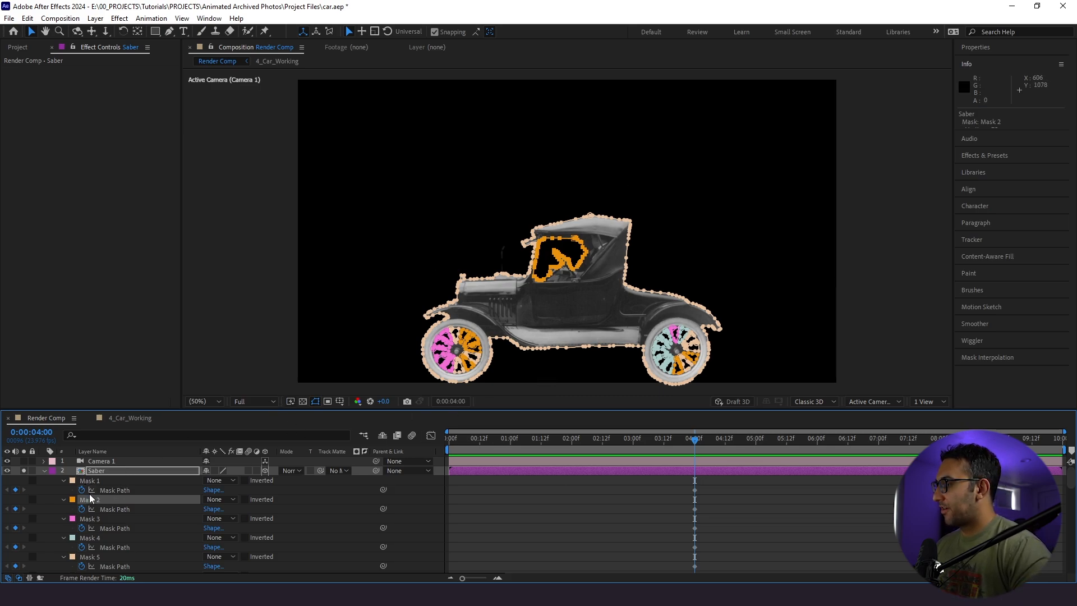
scroll(101, 505, "down", 10)
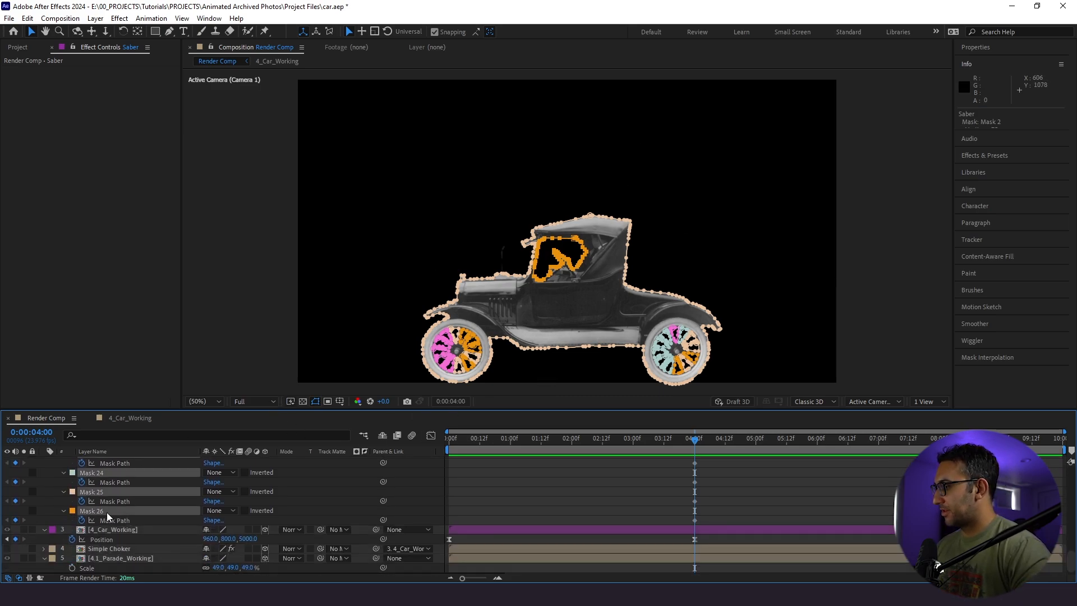
left_click(107, 512, "shift")
key("Delete")
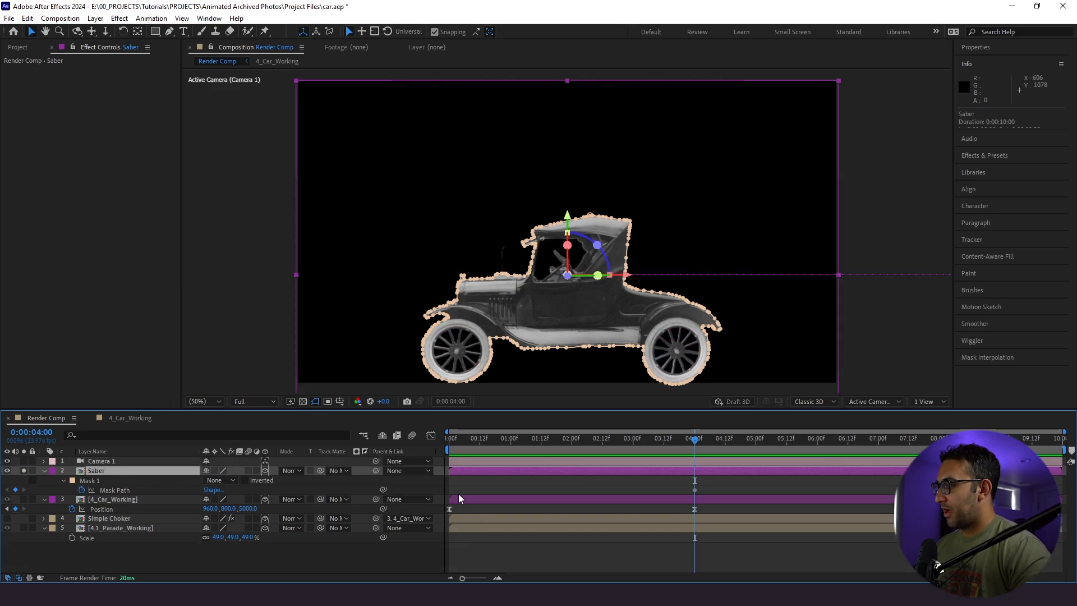
left_click(617, 500)
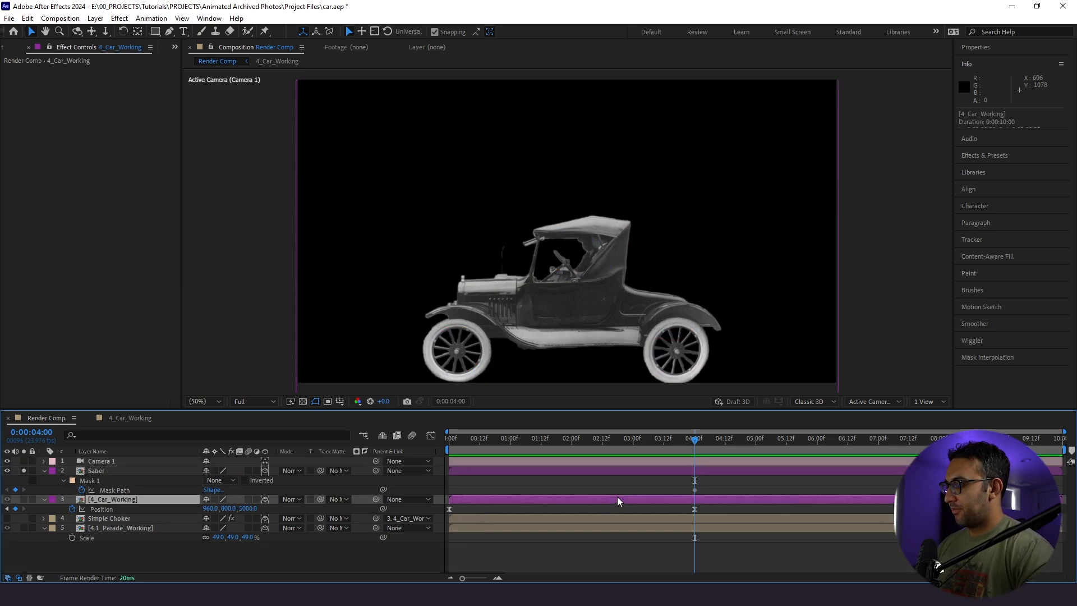
- Apply the Saber effect to the Saber layer and set its Core Type to Layer Masks
left_click(110, 471)
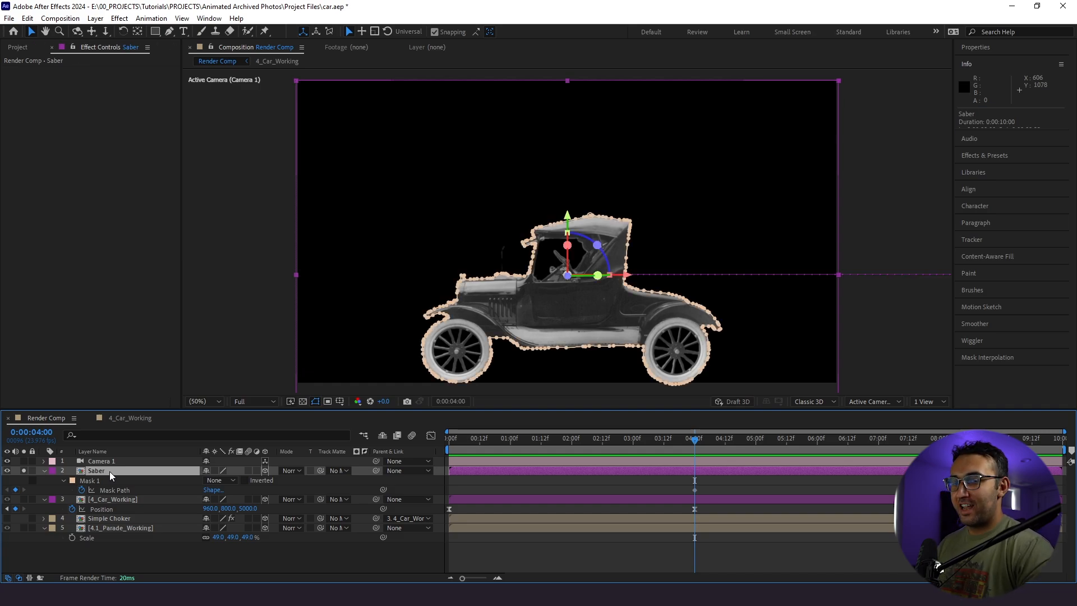
key("ctrl+space")
type("saber")
key("Return")
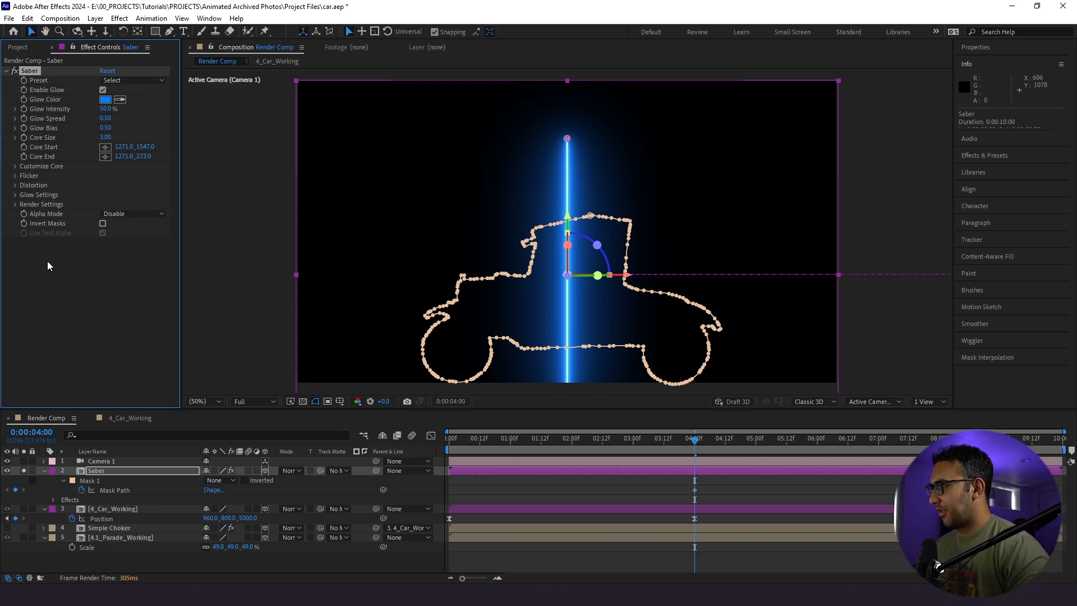
left_click(14, 167)
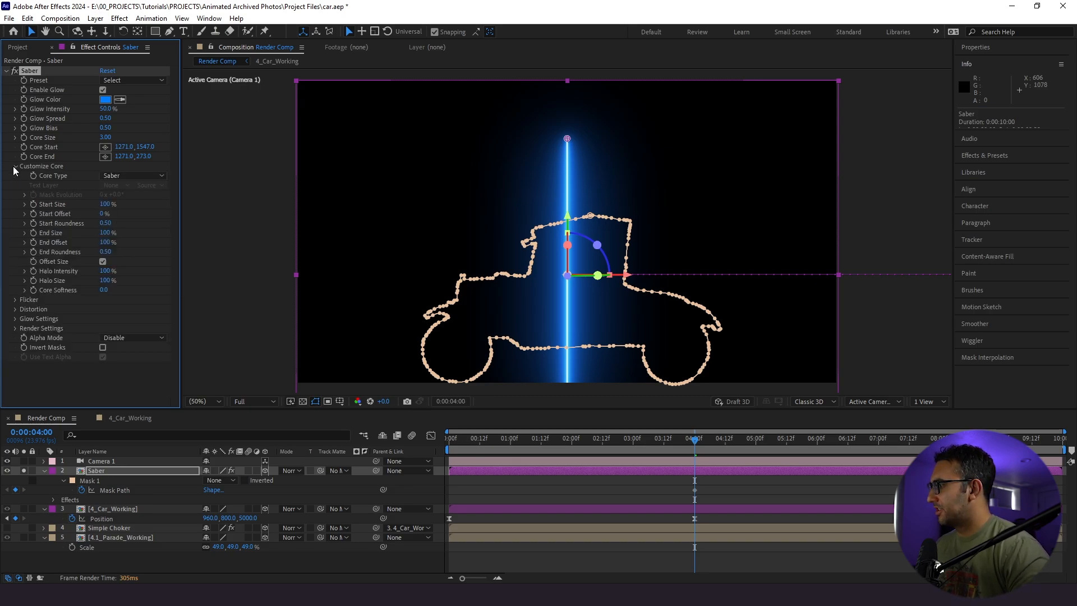
left_click(126, 176)
left_click(126, 202)
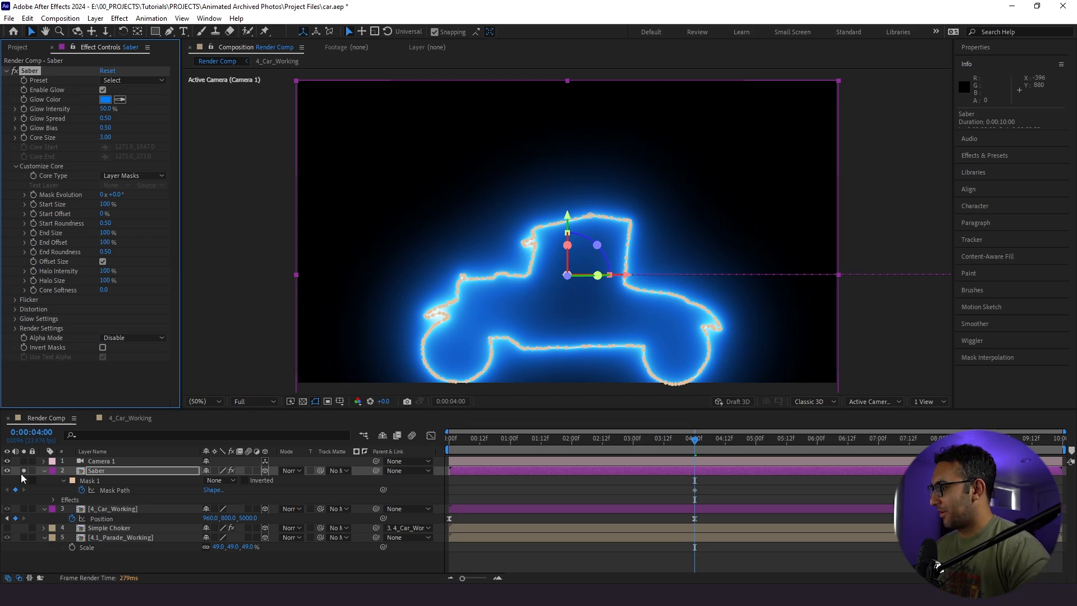
- Turn off the Saber layer's solo and set its blending mode to Screen
left_click(45, 470)
left_click(45, 480)
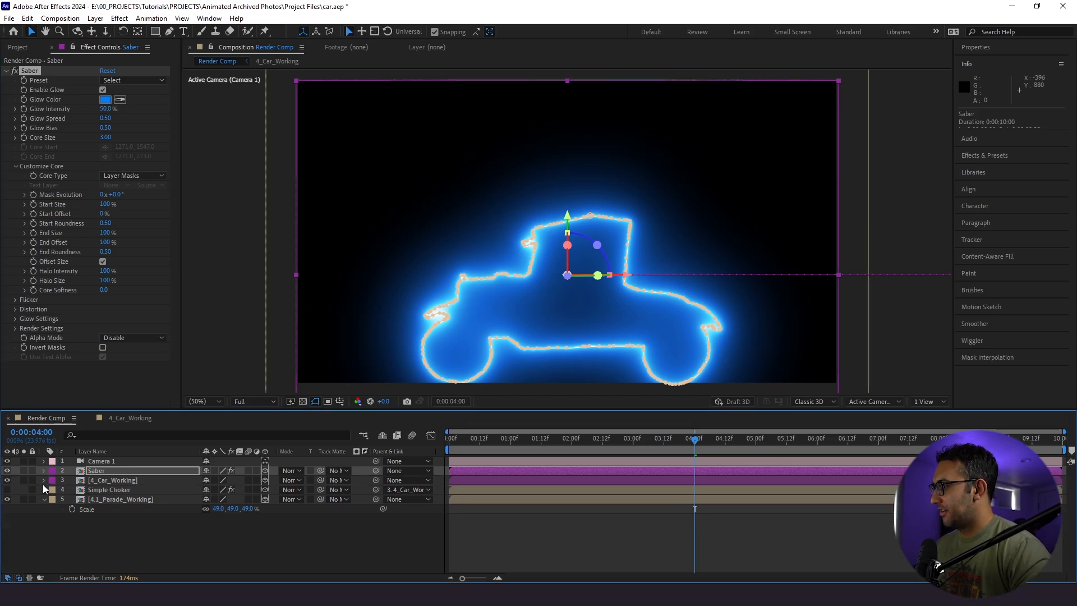
left_click(98, 472)
left_click(291, 471)
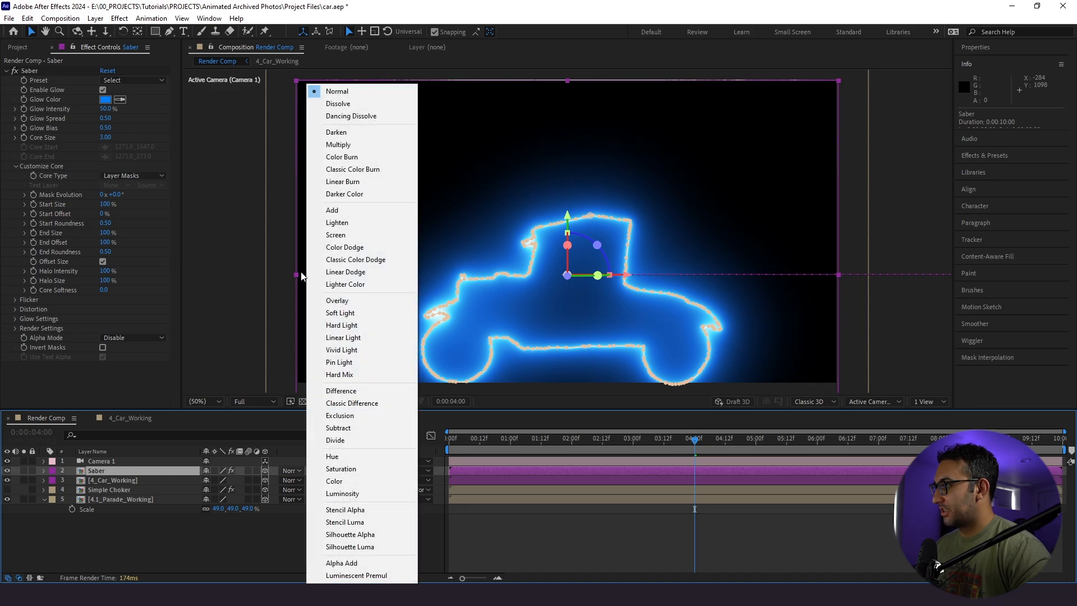
left_click(336, 234)
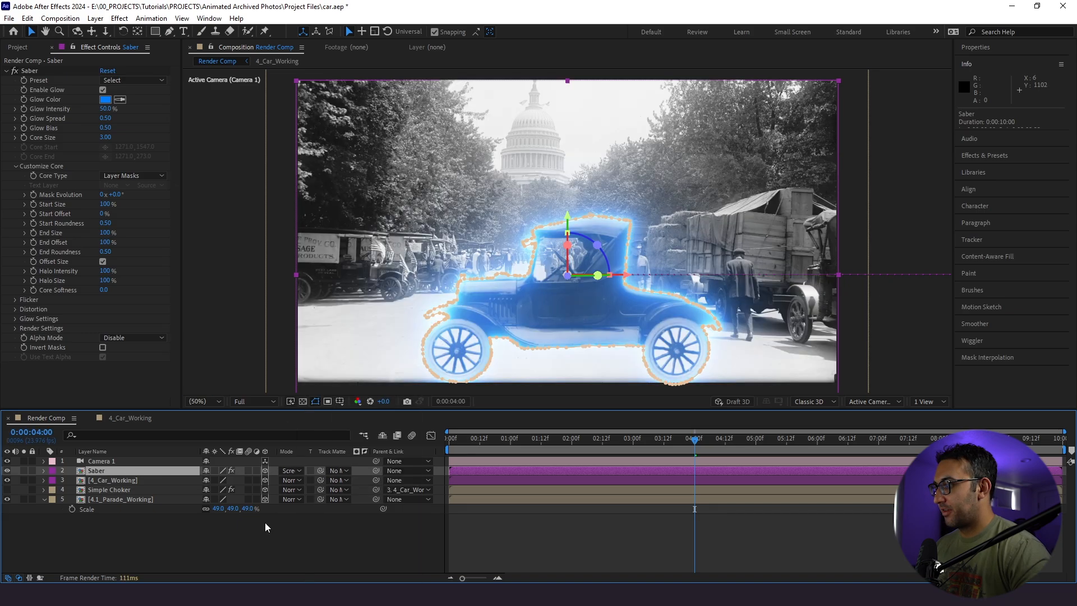
left_click(223, 547)
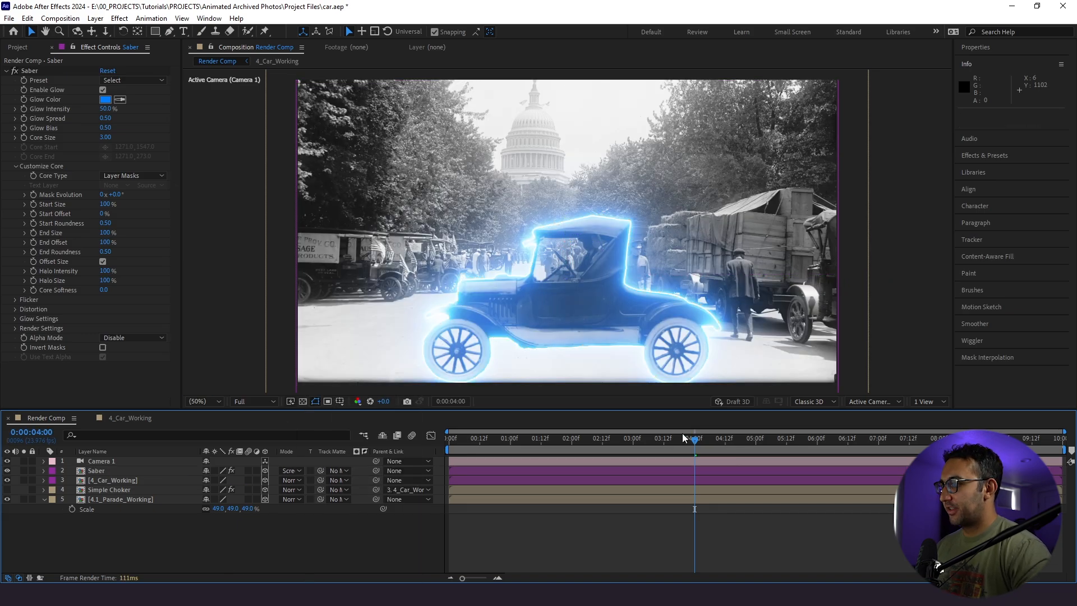
- Hide the 4.1_Parade_Working layer and change the Saber effect's Glow Color to white
left_click(7, 499)
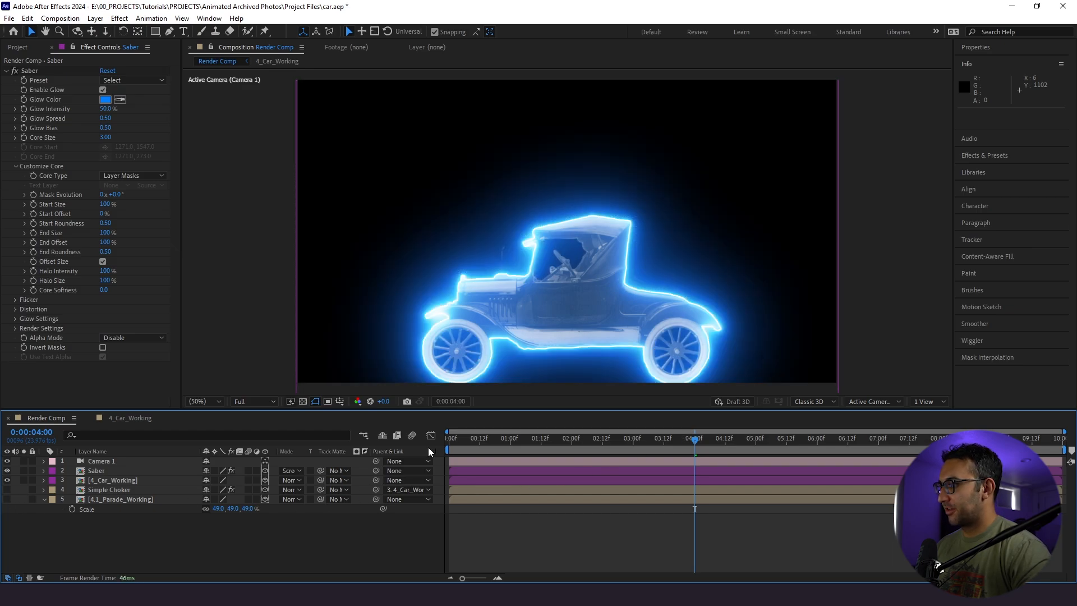
left_click(96, 471)
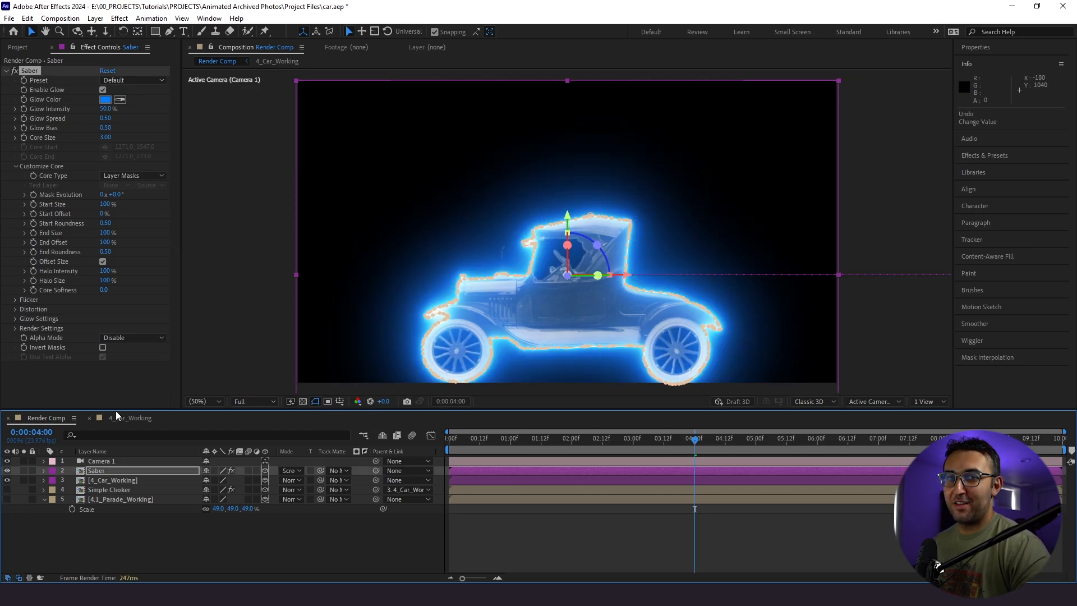
left_click(105, 99)
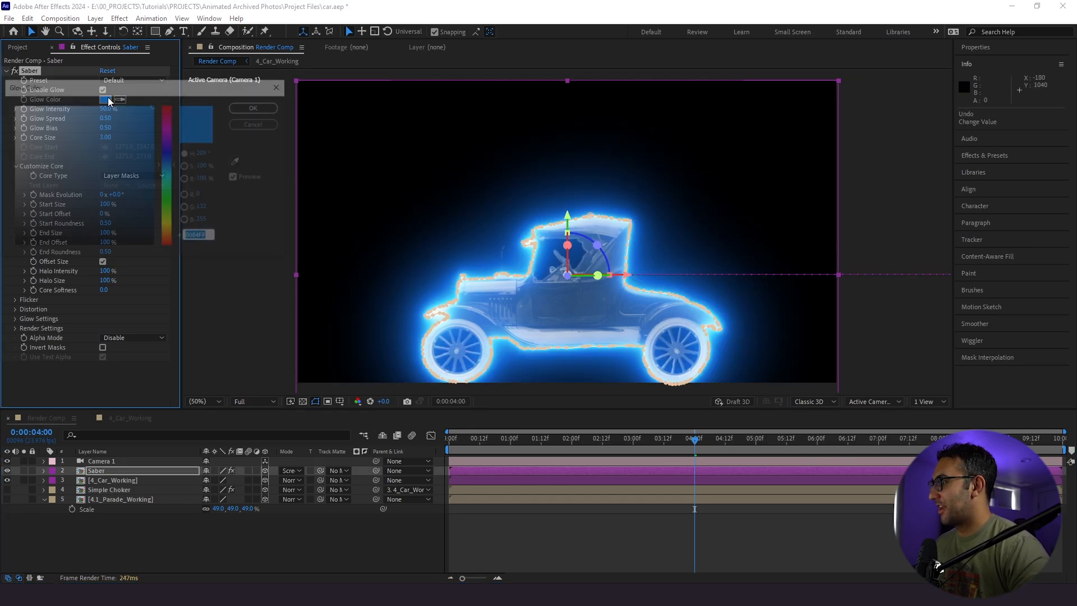
left_click_drag(1, 104, 11, 105)
left_click(257, 107)
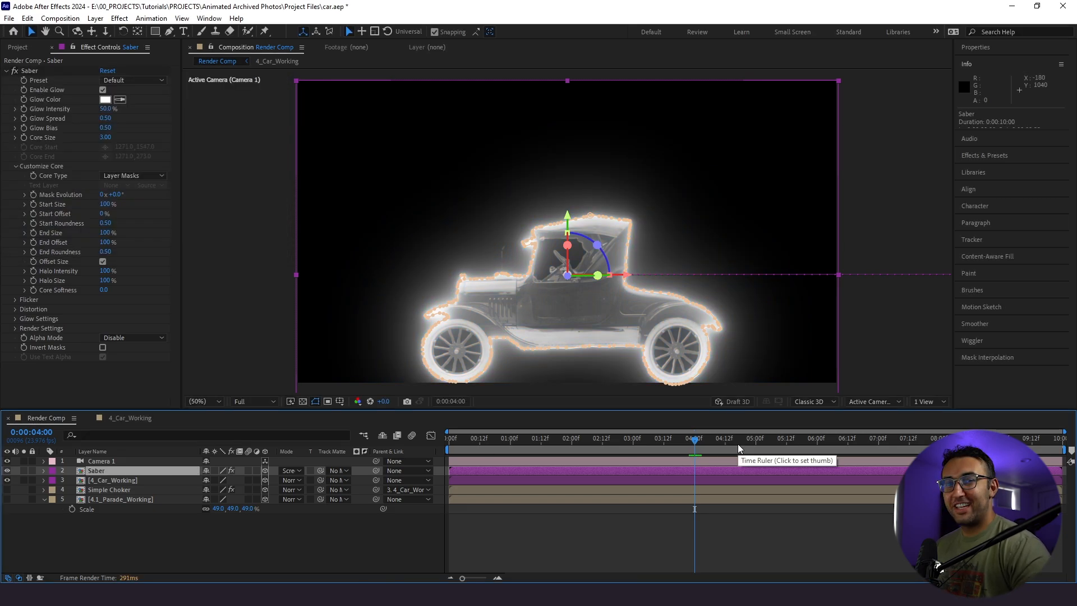
mouse_move(694, 448)
left_mouse_down()
mouse_move(637, 452)
mouse_move(694, 460)
left_mouse_up()
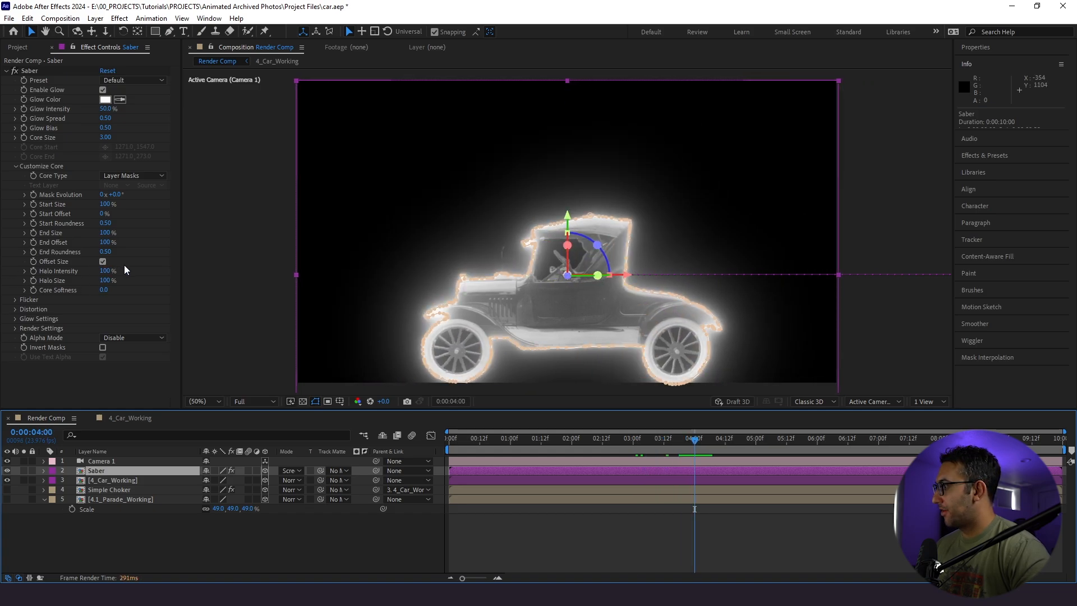
left_click(45, 217)
left_click_drag(101, 214, 137, 237)
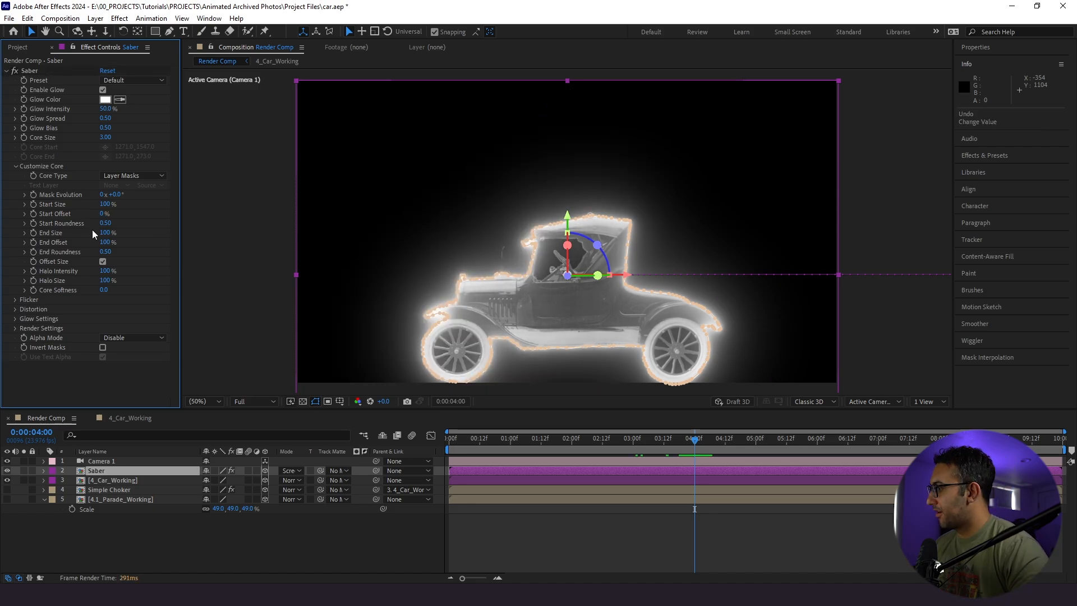
- Set the Saber effect's End Offset to 0%, keyframe it at 0:00:04:00, and reveal the layer's keyframed properties
type("0")
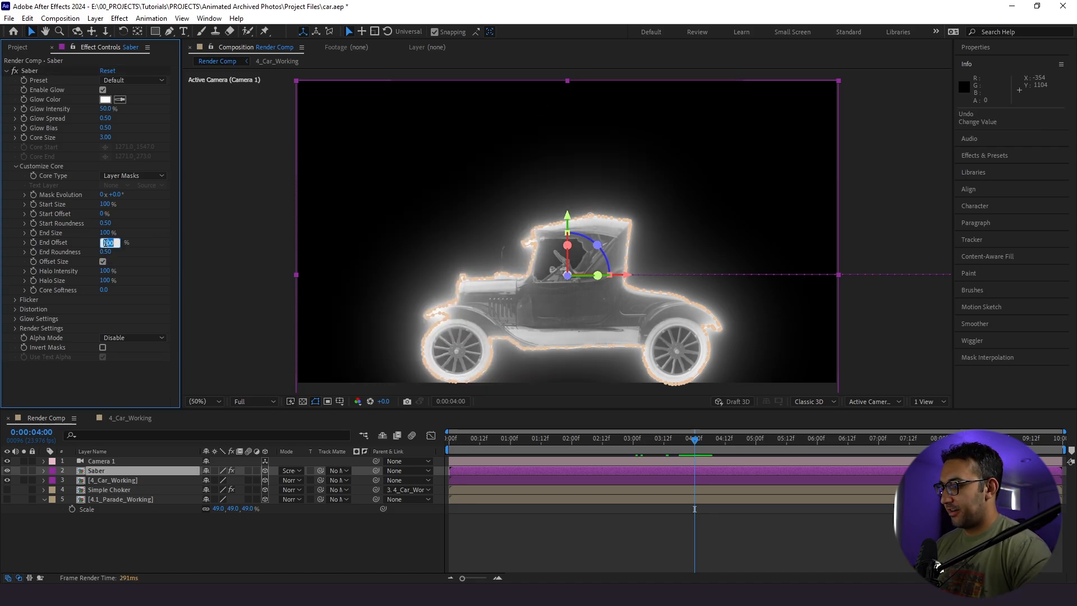
key("Return")
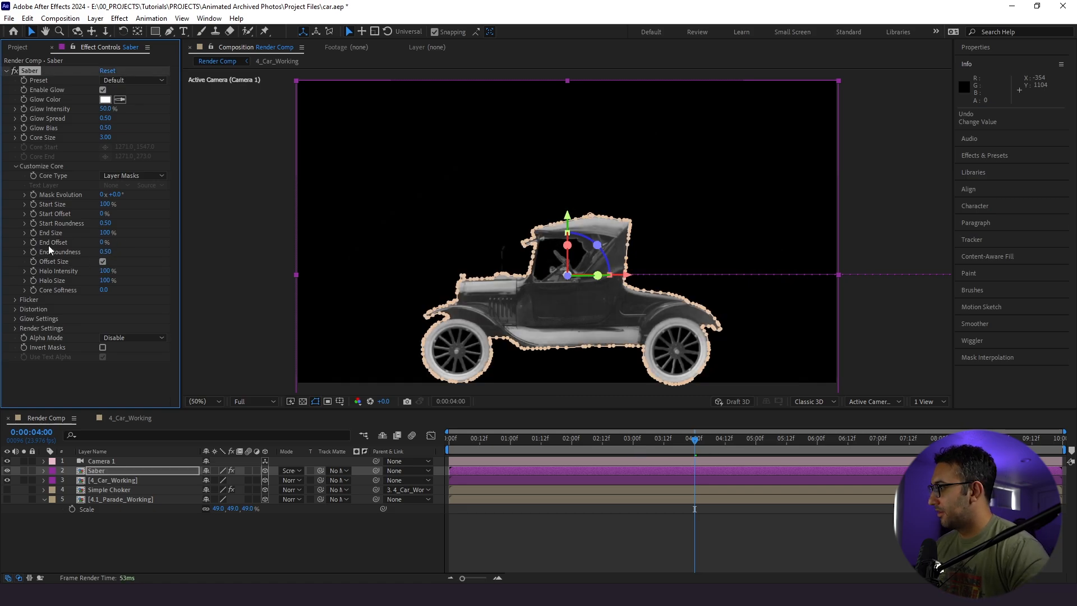
left_click(33, 242)
left_click(101, 471)
key("u")
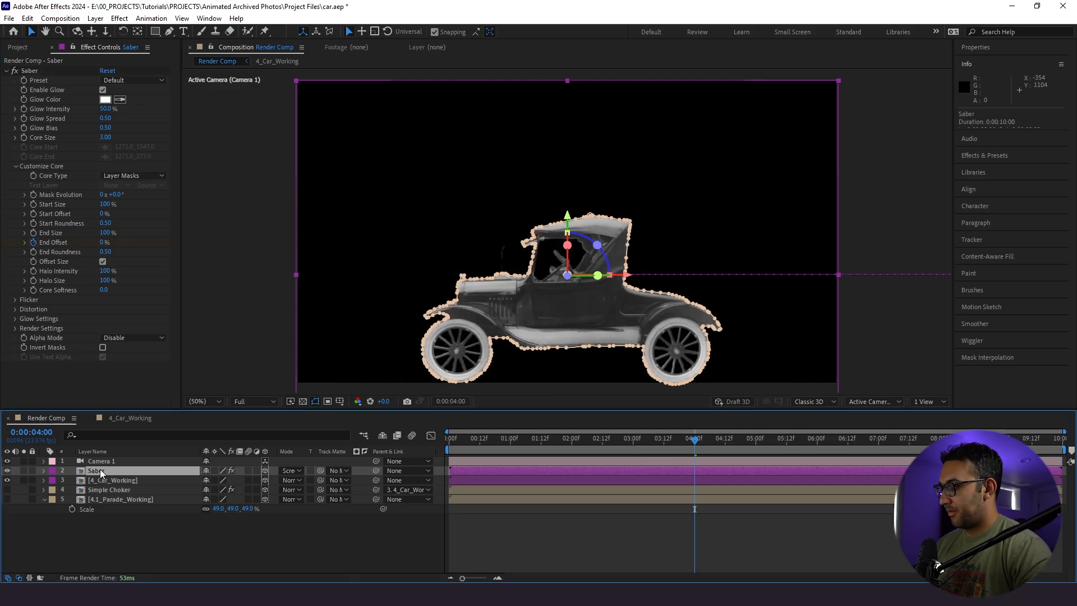
- Set End Offset to 100% at 0:00:05:00
left_click_drag(695, 440, 760, 459)
left_click(104, 243)
type("100")
key("Return")
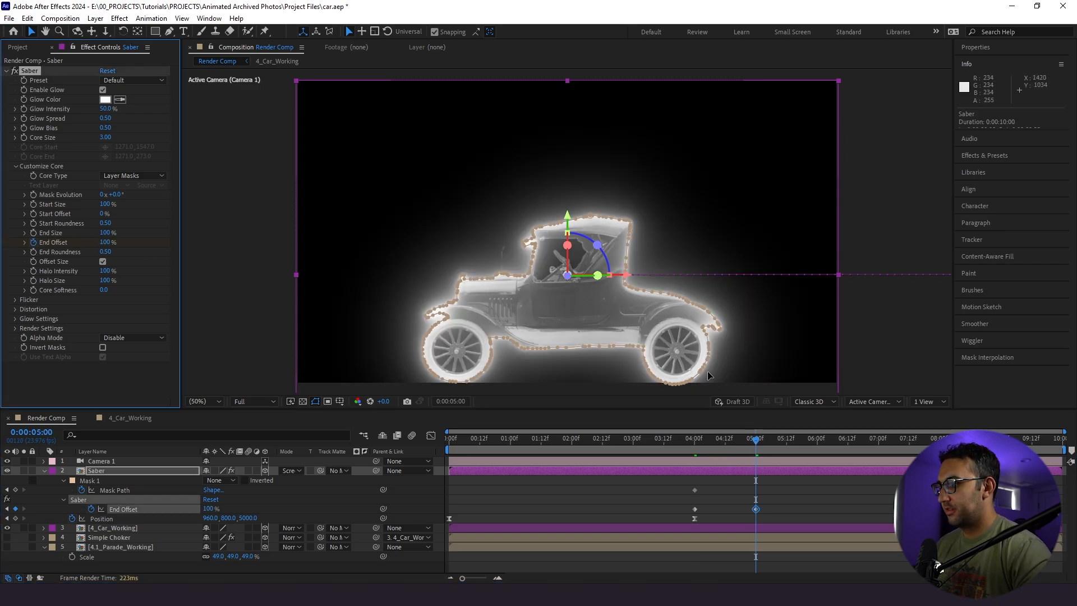
- Delete the Mask Path keyframe at 0:00:04:00 on the Saber layer's Mask 1
left_click(850, 502)
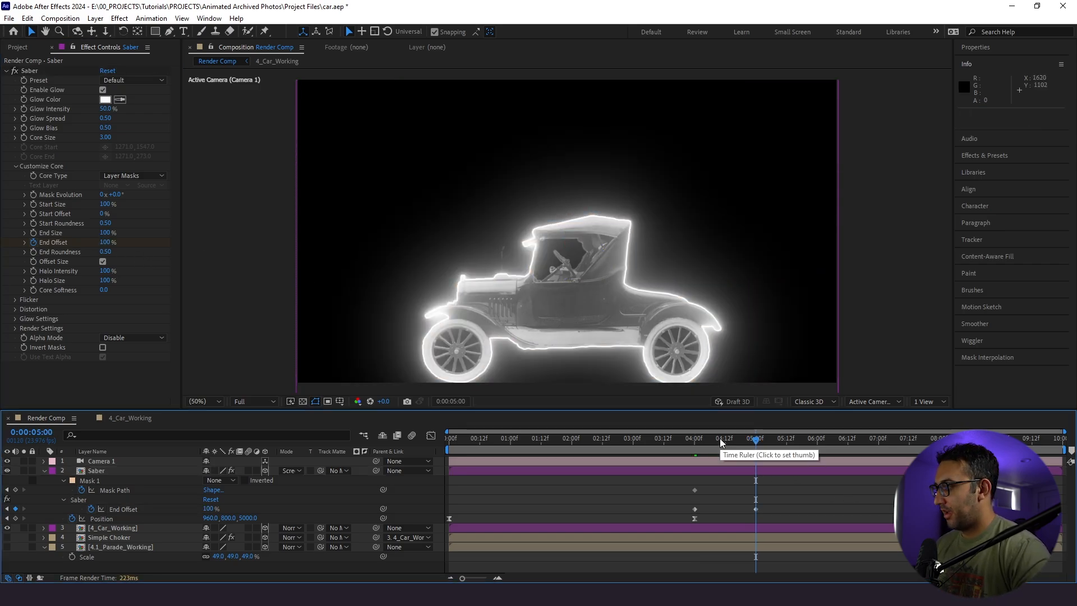
left_click(695, 491)
key("Delete")
- Keyframe the Saber effect's Start Offset at 0% at 0:00:05:12 and 100% at 0:00:06:12
left_click_drag(756, 440, 788, 459)
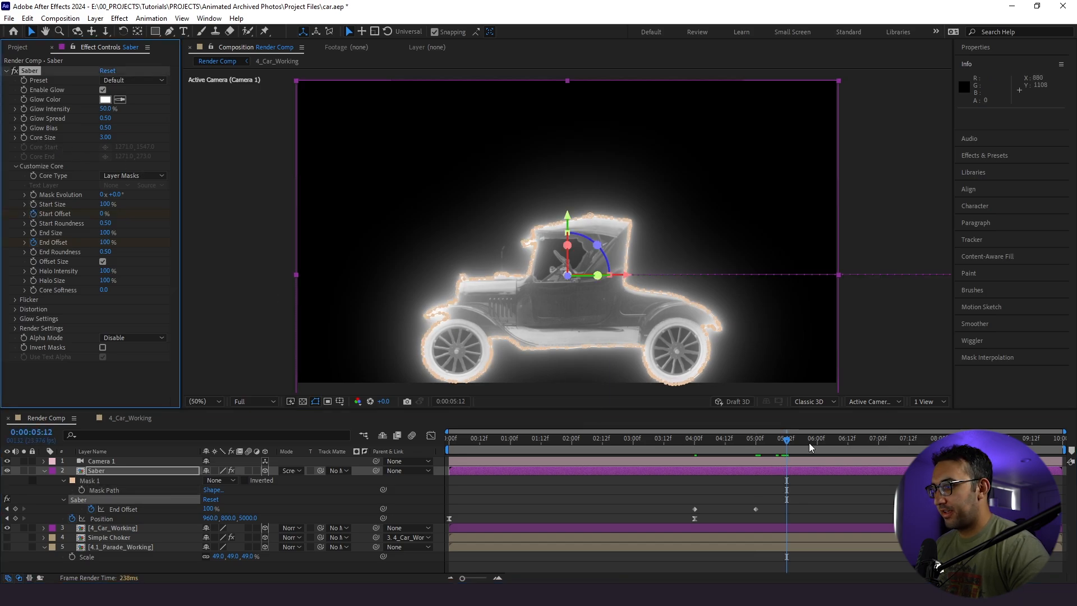
left_click_drag(800, 439, 849, 453)
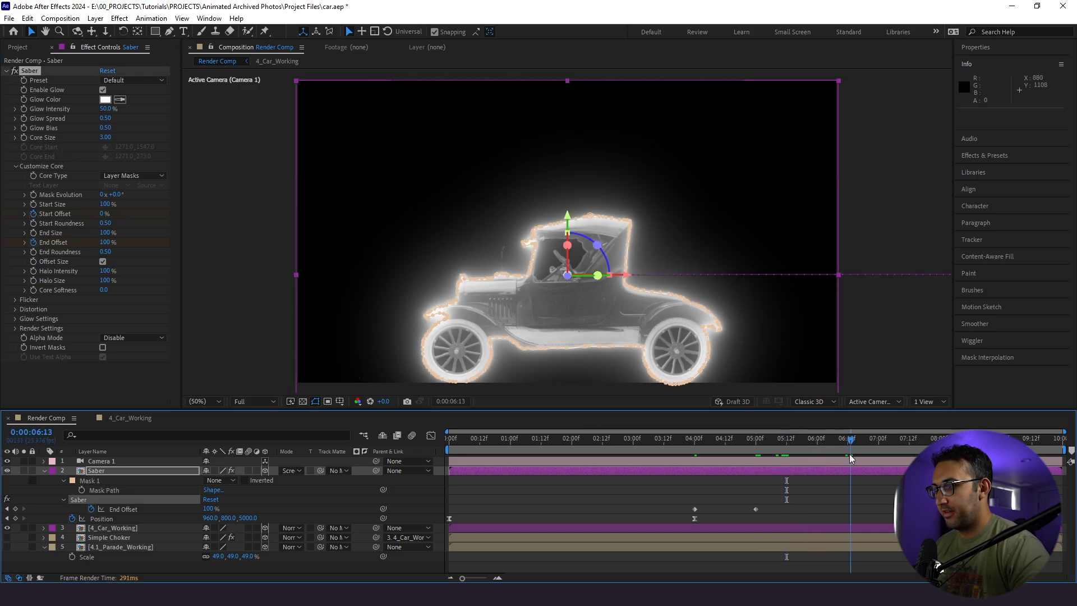
key("Page_Up")
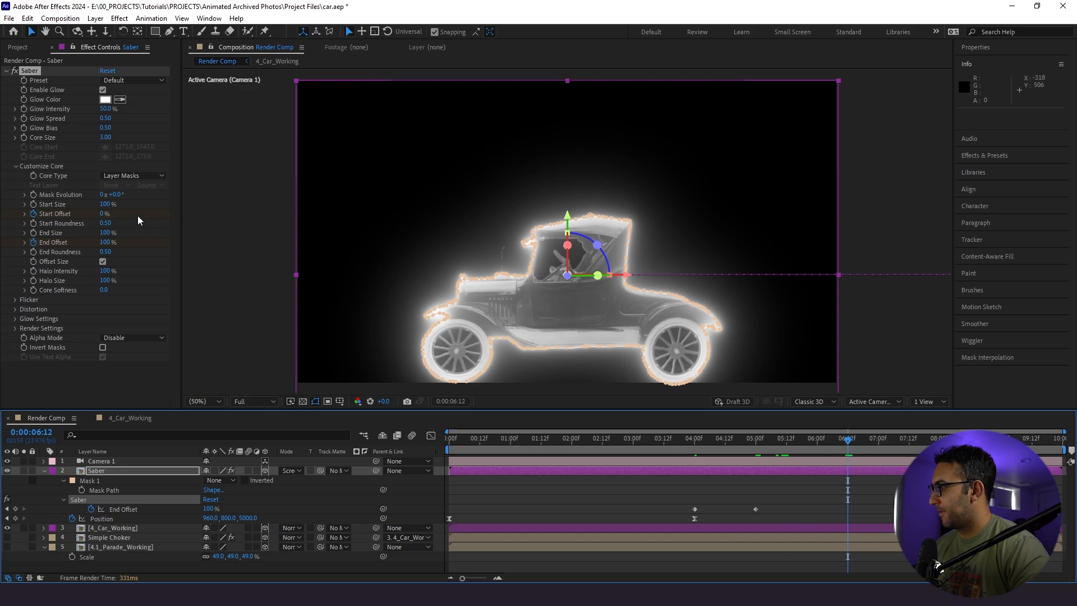
left_click_drag(107, 214, 683, 502)
- Reveal the Saber layer's keyframed properties and apply Easy Ease to the Start Offset and End Offset keyframes
left_click(826, 468)
key("u")
key("F9")
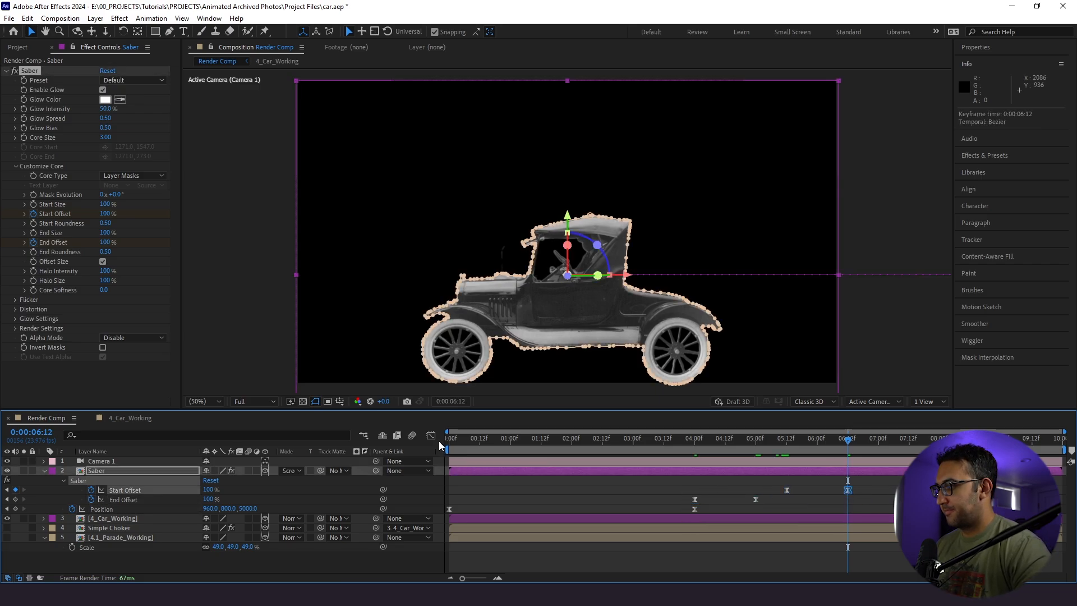
- Reshape the speed graphs of Start Offset and End Offset so each eases more strongly into its last keyframe
left_click(431, 435)
left_click_drag(838, 549, 778, 550)
left_click(431, 435)
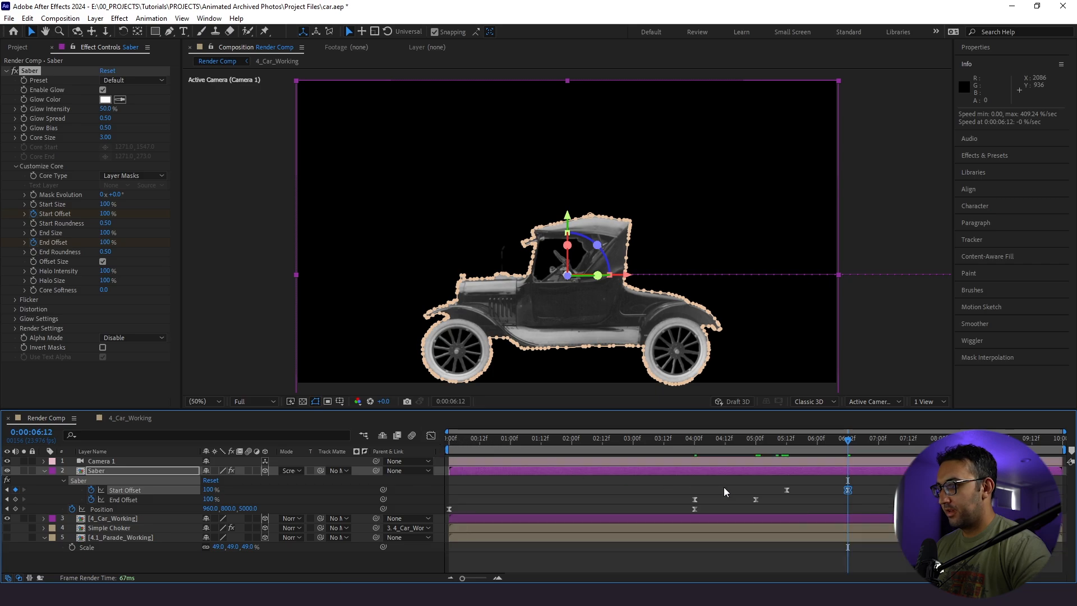
left_click(755, 499)
left_click(431, 435)
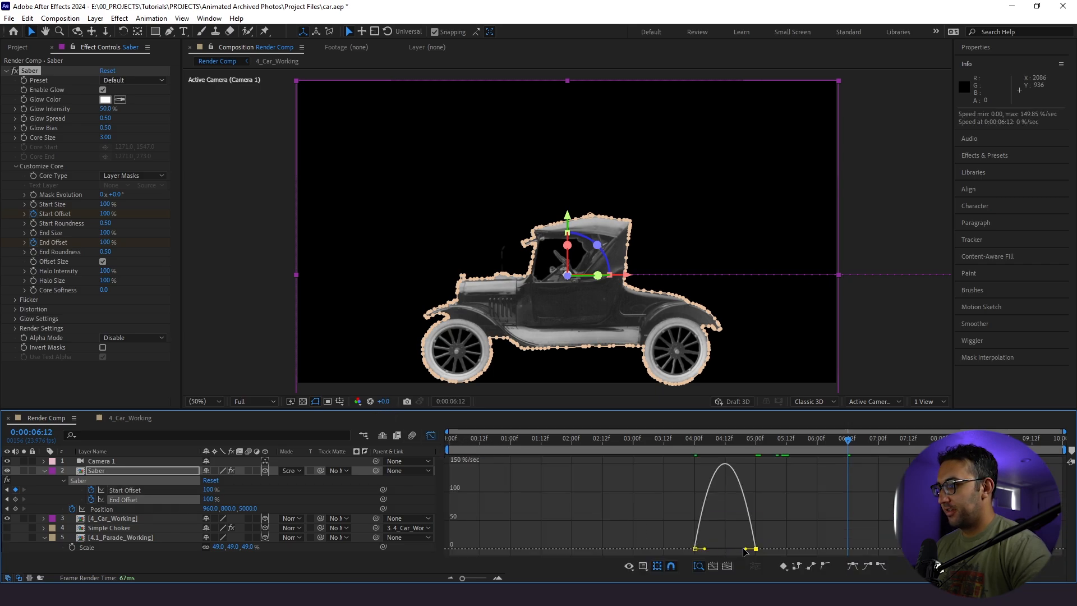
left_click_drag(746, 548, 681, 547)
left_click(431, 435)
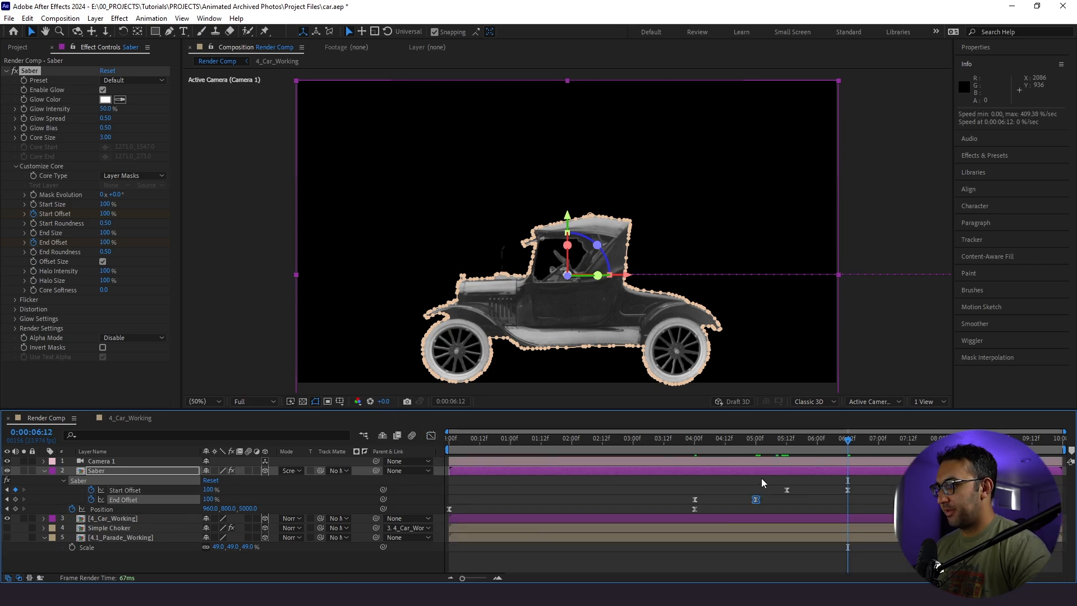
- Preview the Saber outline drawing on and off around the car
key("space")
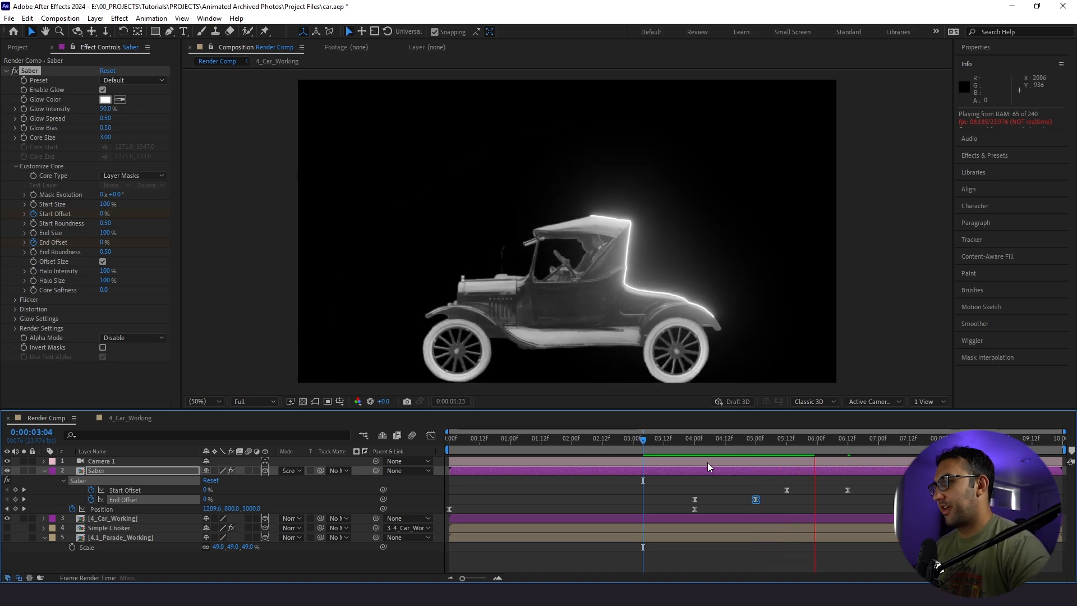
left_click(677, 435)
key("space")
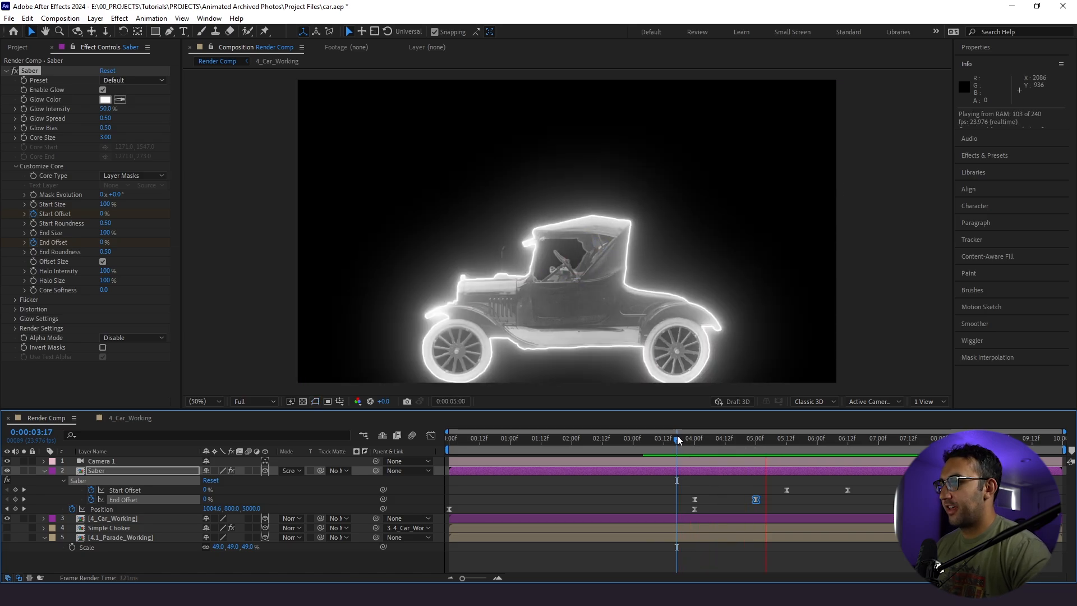
key("space")
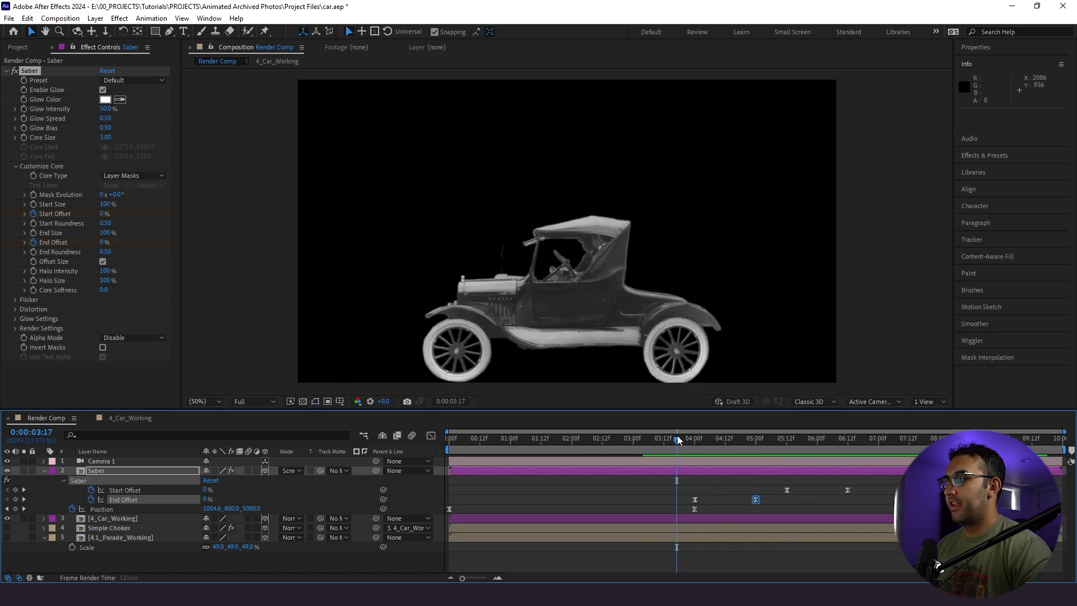
key("space")
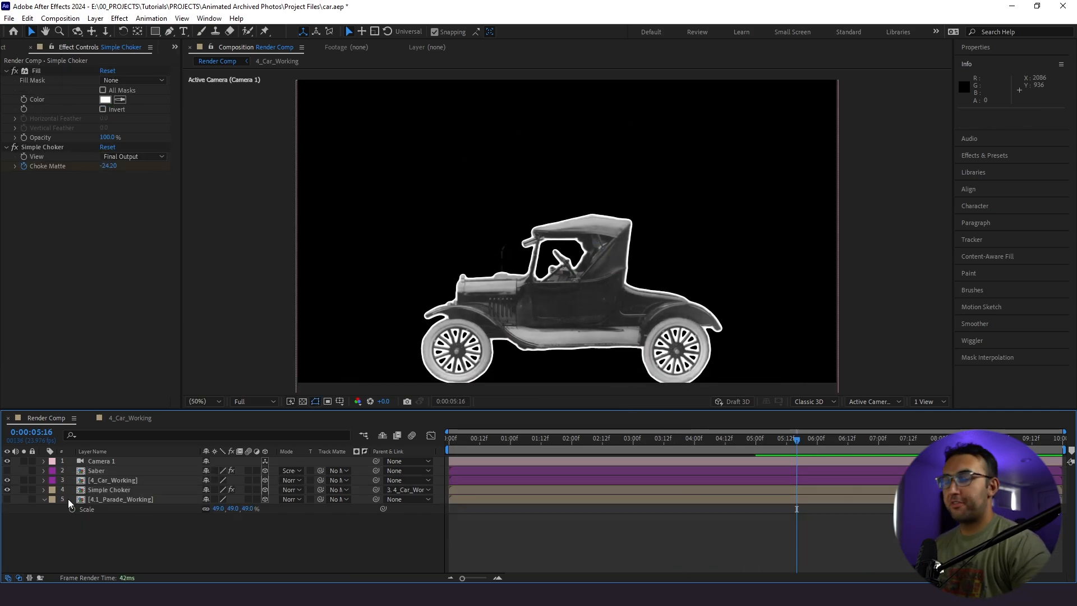
- Remove the Saber layer and set a Position keyframe on Camera 1 at 0:00:04:00, aligned with the car's stopping keyframe
left_click(106, 471)
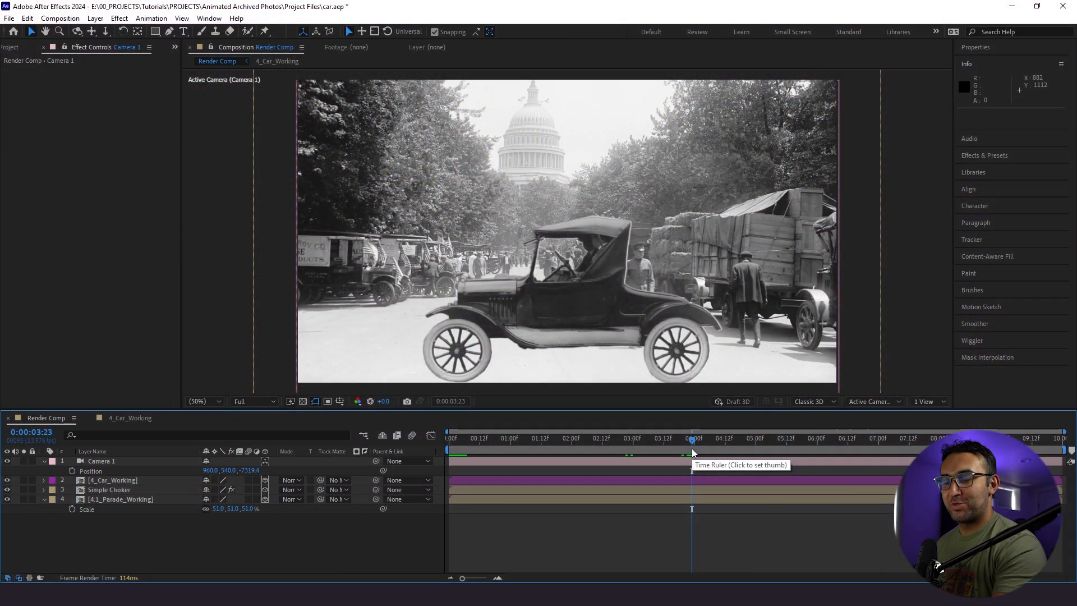
left_click(695, 443)
left_click(116, 480)
key("p")
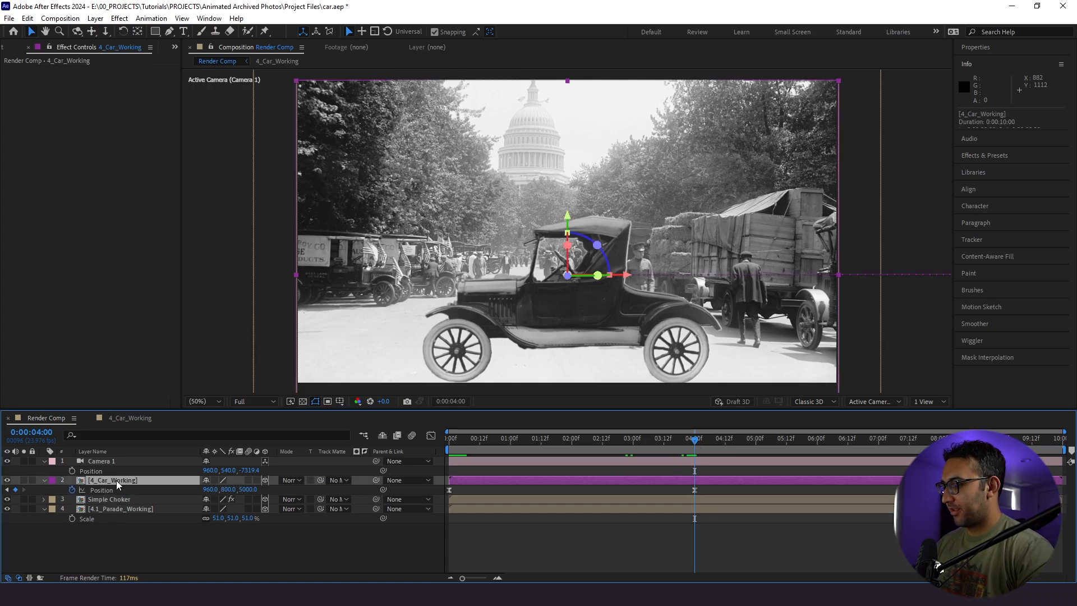
left_click(72, 471)
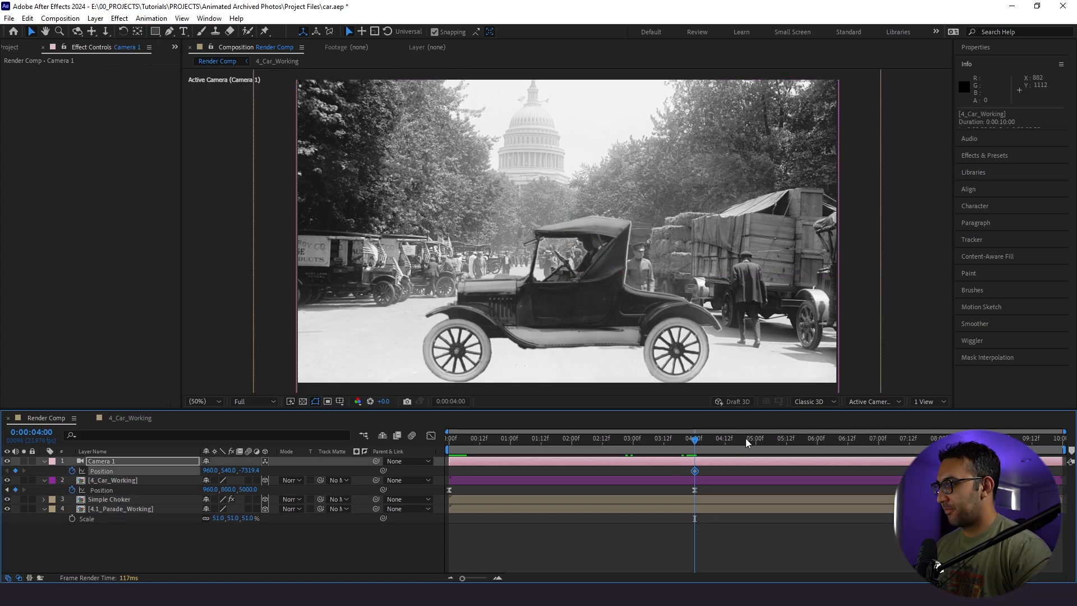
- Set Camera 1's Position to about 960, 409, -4732 at 0:00:05:00 and return the viewer to a single view
left_click_drag(725, 446, 755, 450)
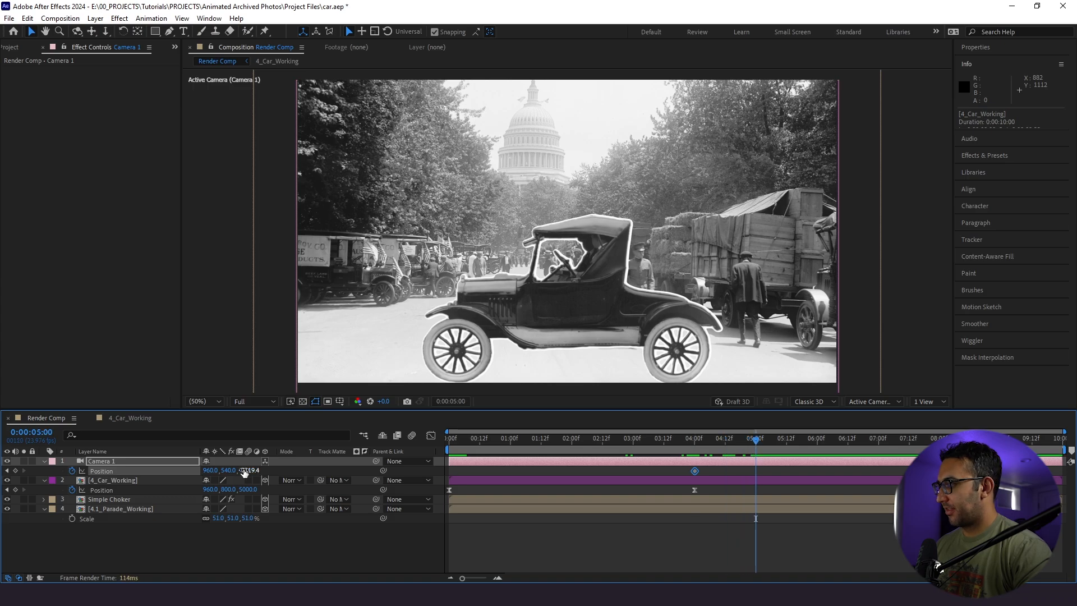
left_click_drag(264, 470, 583, 473)
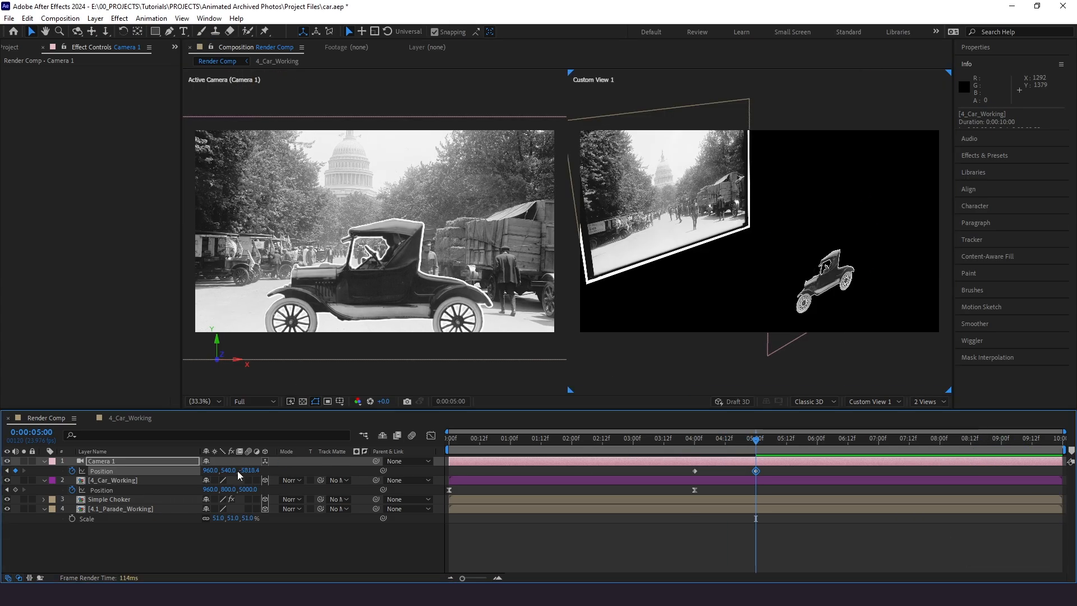
left_click_drag(235, 471, 210, 472)
left_click(927, 402)
left_click(925, 413)
- Apply Easy Ease to both Camera 1 Position keyframes and preview the push-in
left_click(687, 438)
key("space")
left_click_drag(774, 466, 667, 474)
key("F9")
left_click(692, 443)
key("space")
left_click(692, 447)
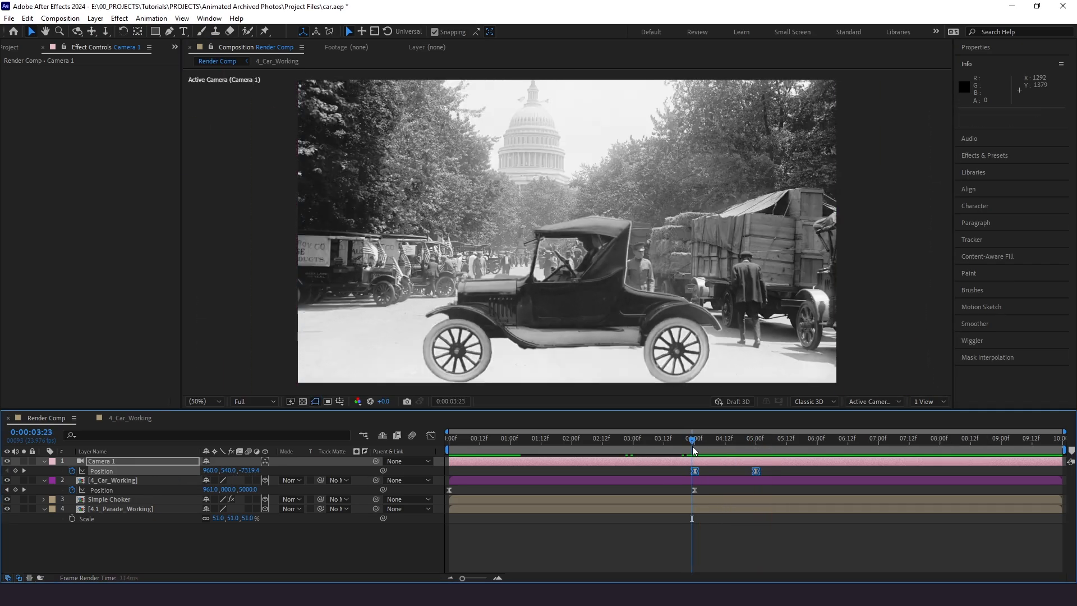
key("space")
key("k")
- Reshape Camera 1's Position speed graph to ease more strongly into the 0:00:05:00 keyframe, and preview the move
left_click(759, 469)
left_click(755, 472)
left_click(430, 435)
left_click_drag(746, 550, 724, 548)
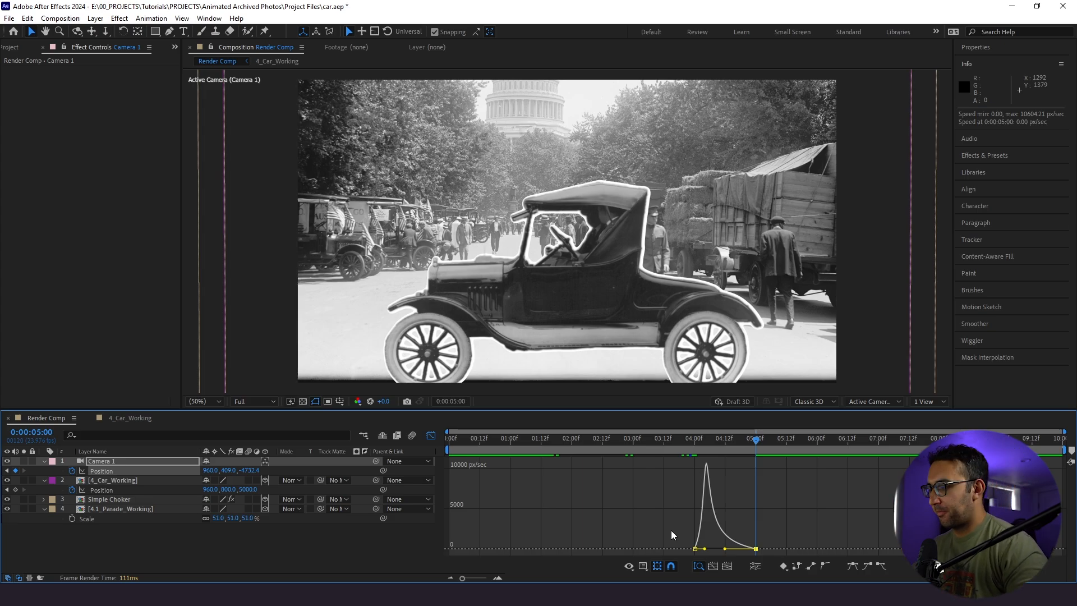
key("shift+F3")
left_click_drag(757, 449, 692, 443)
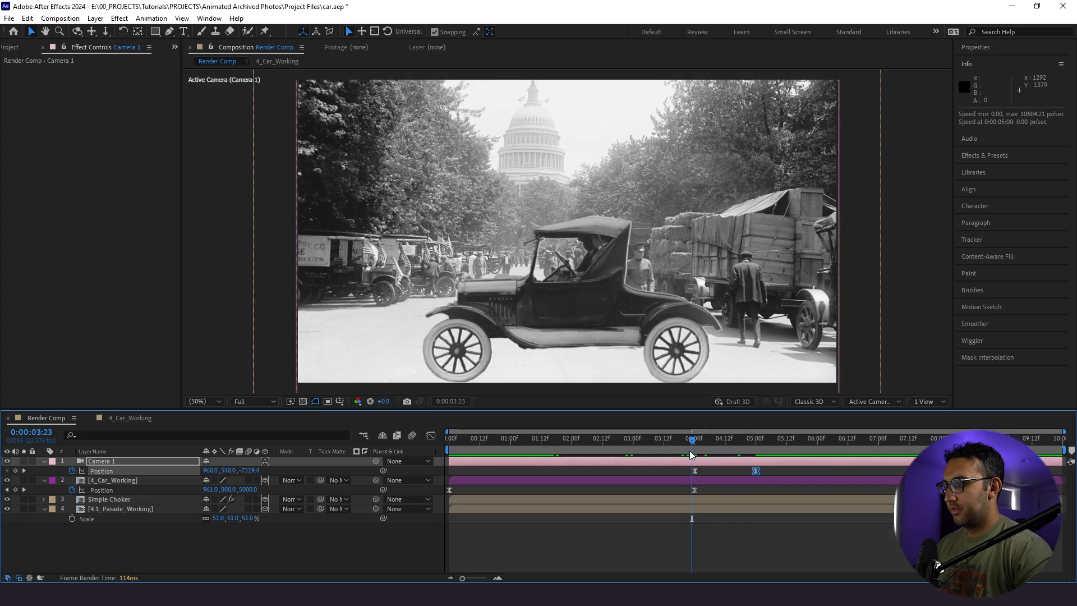
key("space")
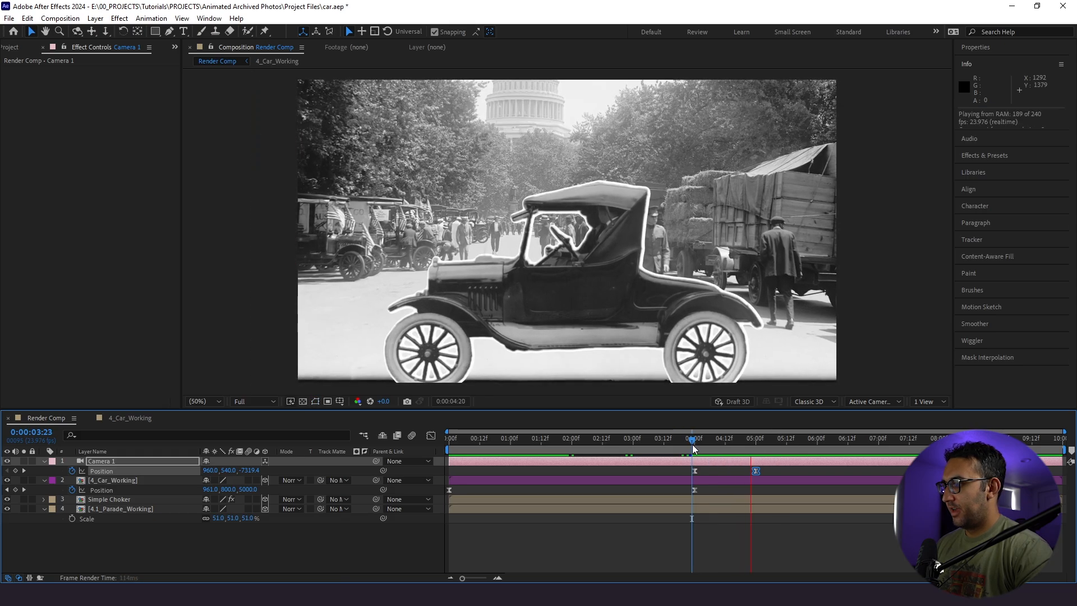
key("space")
- Reveal the Simple Choker layer's keyframes and preview the outline's timing against the camera push-in
left_click(104, 498)
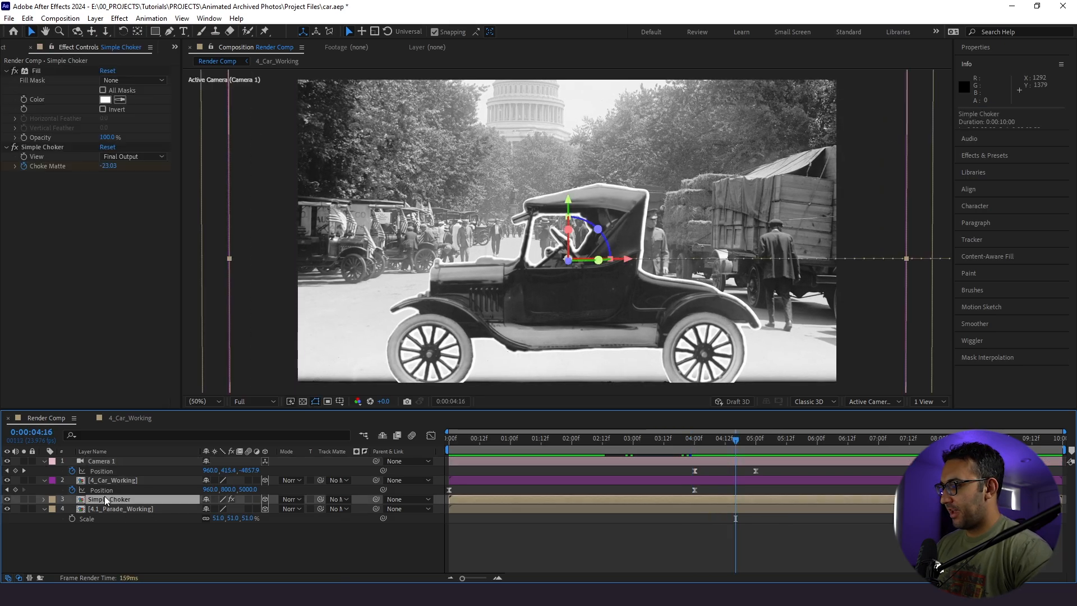
key("u")
left_click(684, 452)
key("space")
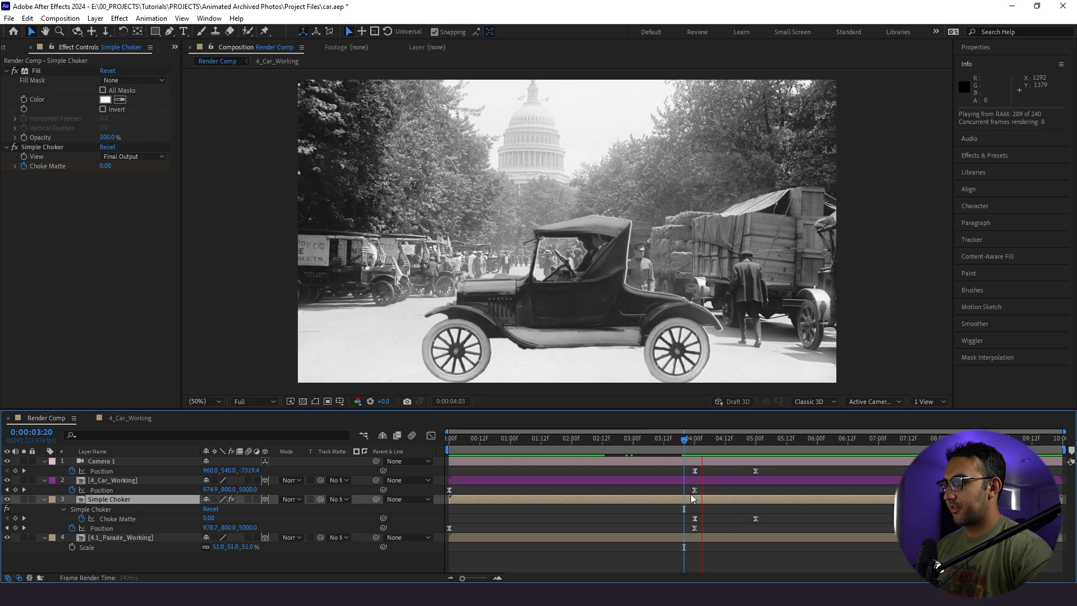
left_click(692, 447)
key("space")
key("space")
key("space")
key("space")
left_click(693, 449)
key("space")
key("space")
- Try shifting both Choke Matte keyframes to 0:00:04:09 and 0:00:05:09, and preview the outline's timing
left_click_drag(768, 511, 695, 522)
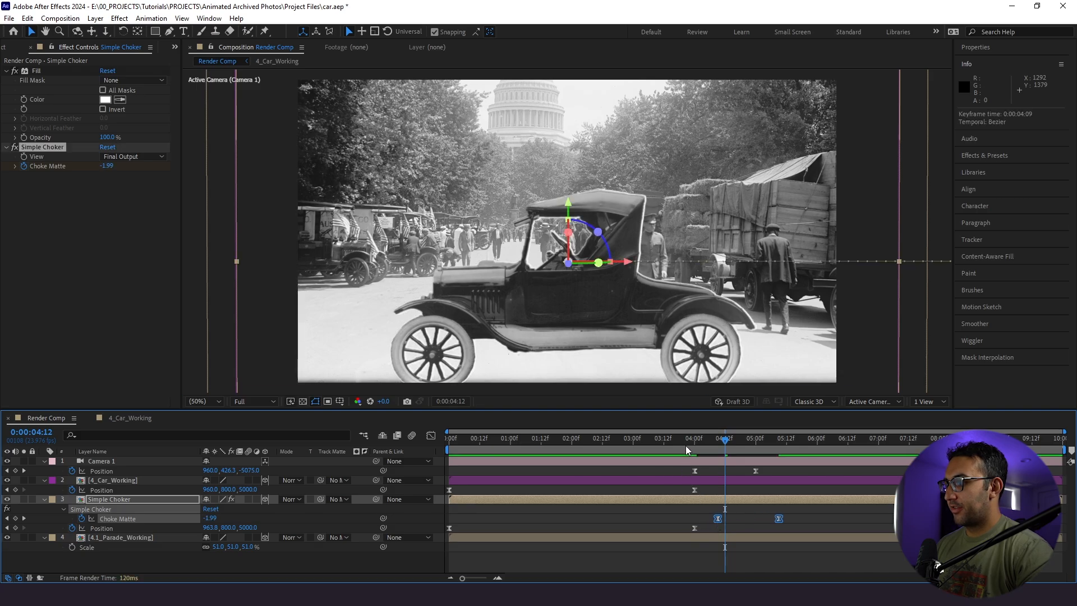
left_click(686, 444)
key("space")
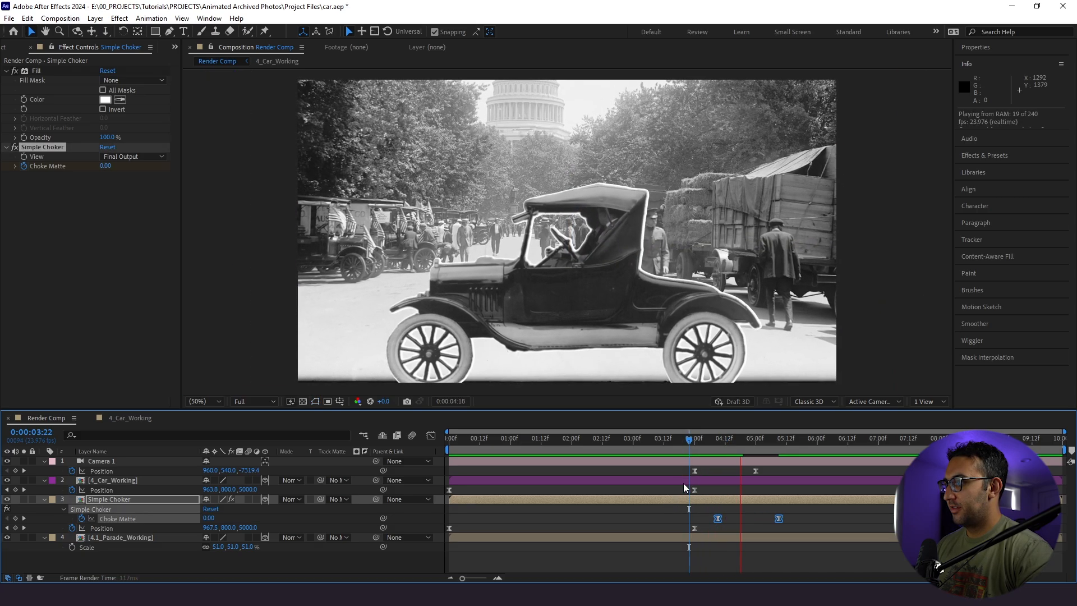
left_click(683, 444)
key("space")
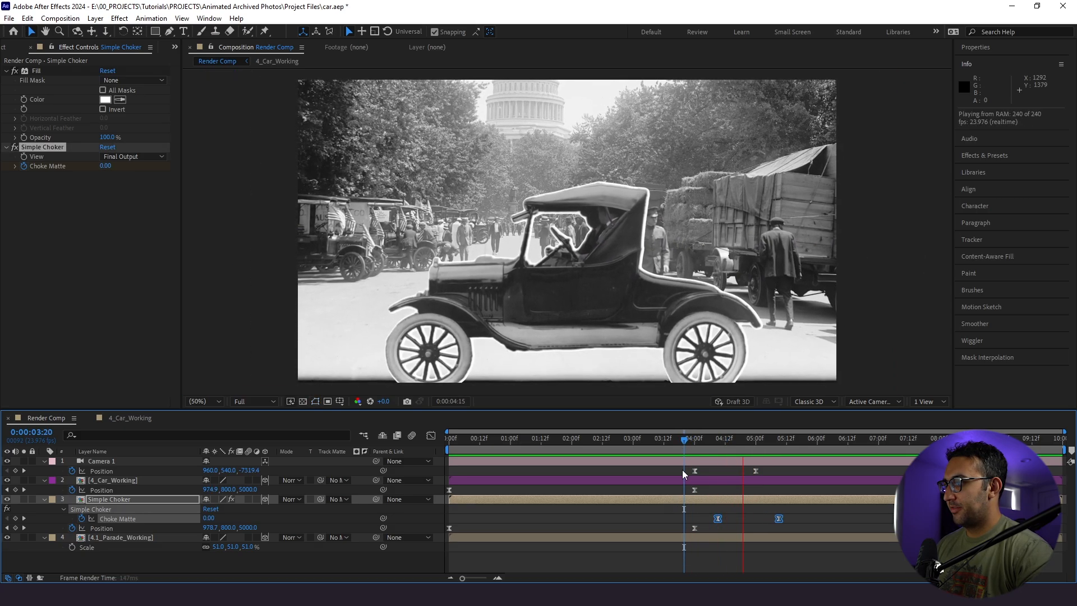
- Try moving both Choke Matte keyframes earlier to 0:00:04:06 and 0:00:05:06, and play back the result
left_click(725, 516)
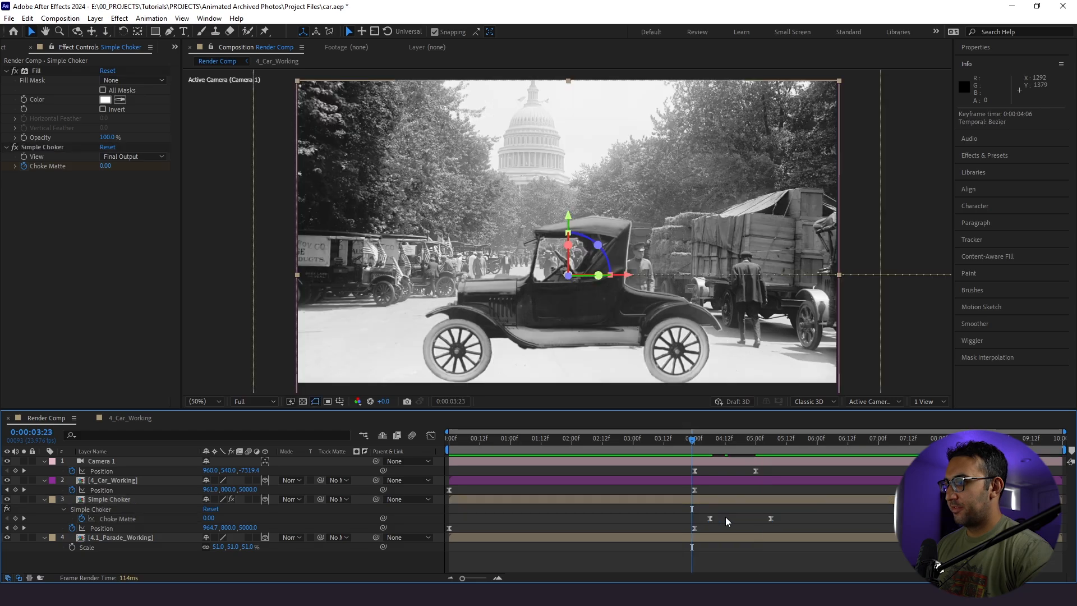
key("space")
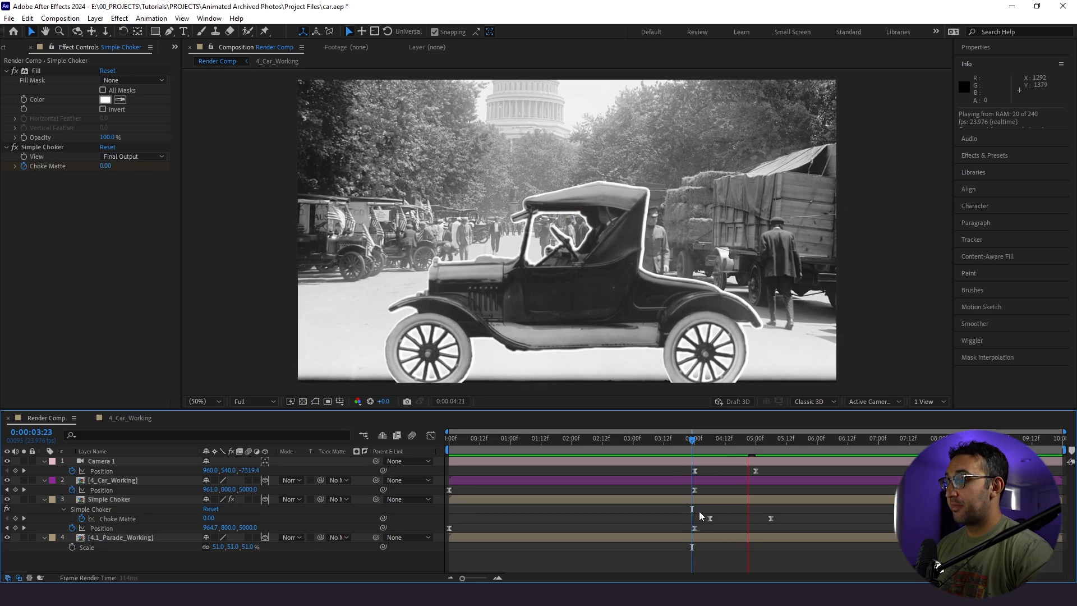
key("space")
- Move both Choke Matte keyframes to 0:00:04:08 and 0:00:05:08 and preview the outline with the camera move
left_click_drag(702, 517, 777, 518)
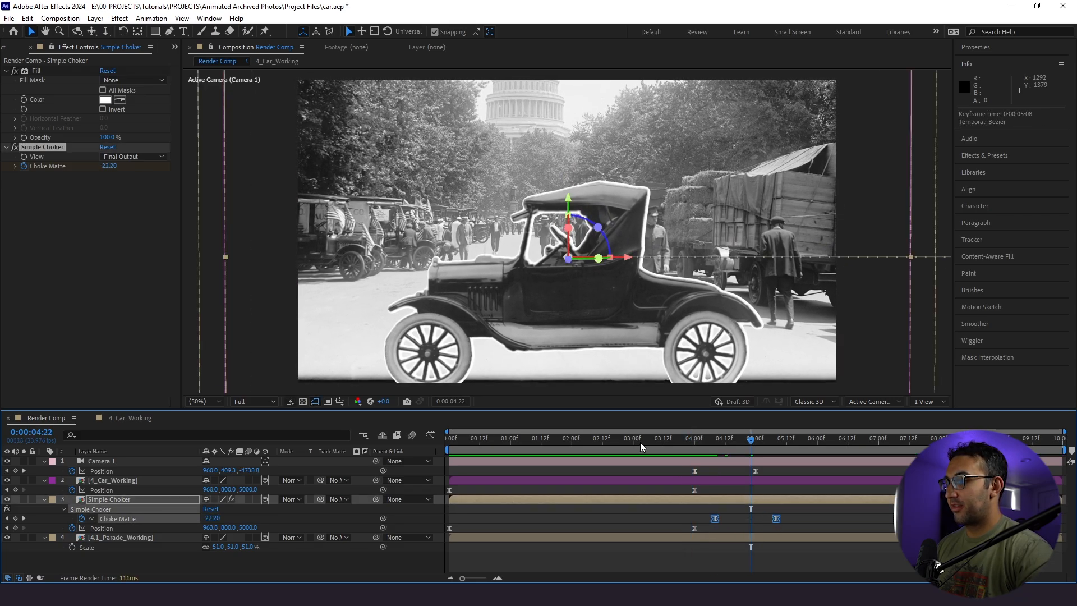
left_click(661, 447)
key("space")
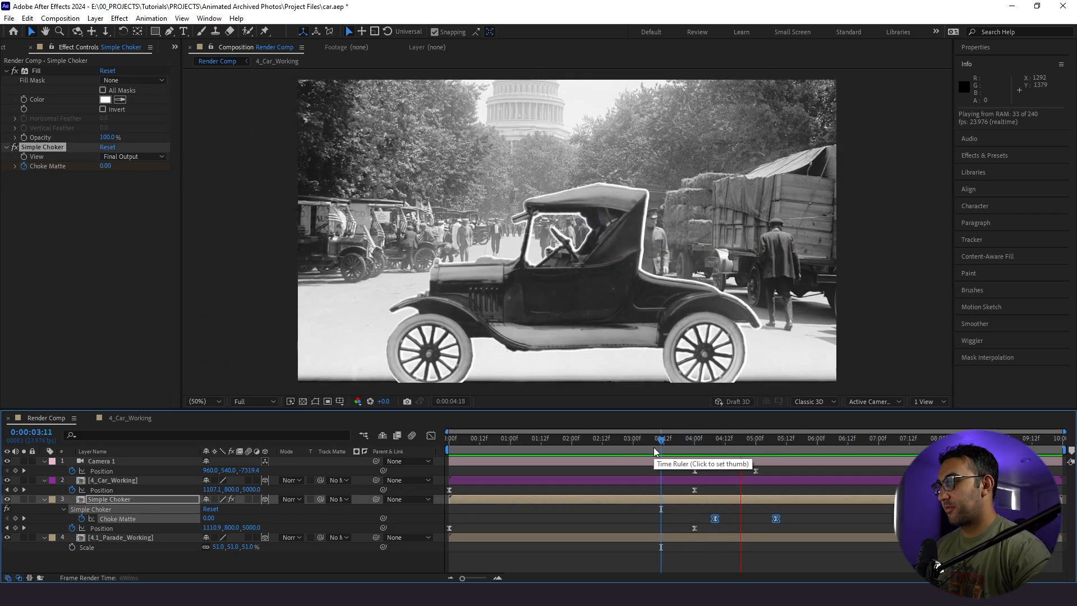
left_click(672, 446)
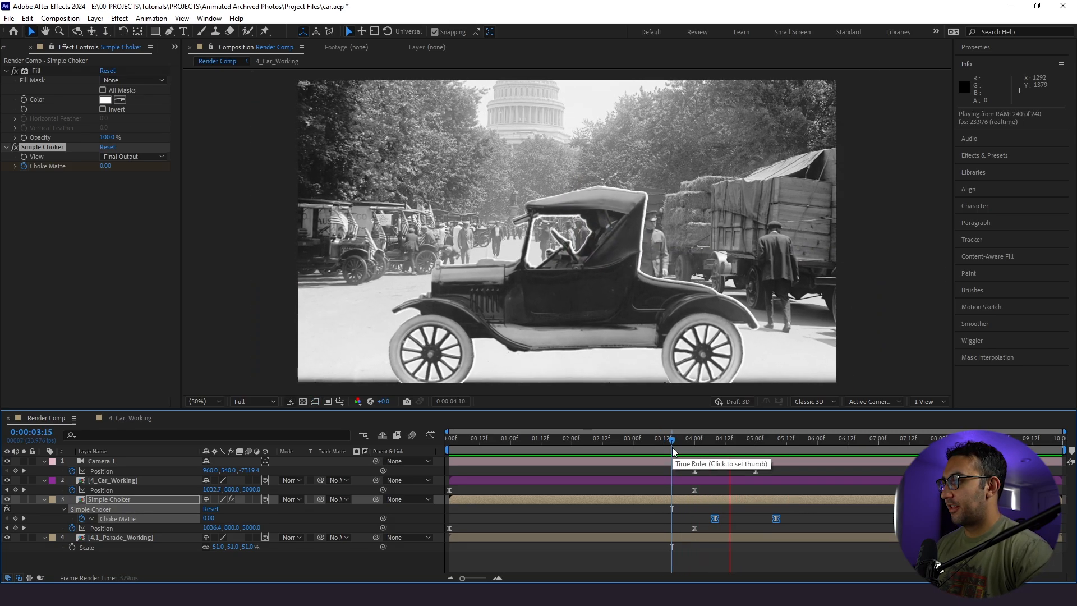
key("space")
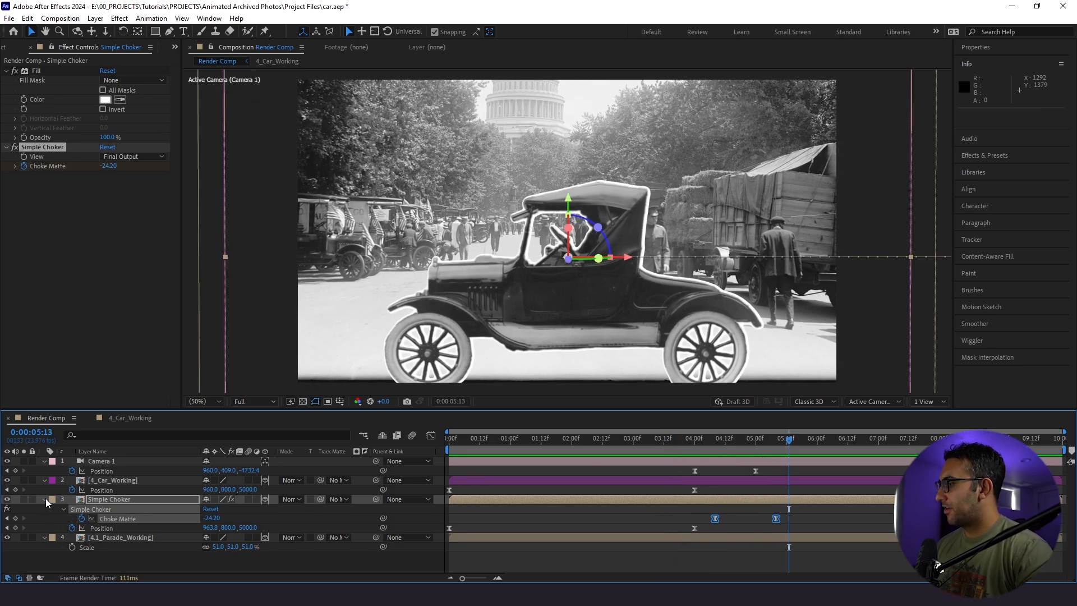
- Collapse the properties of the Simple Choker, 4_Car_Working and Camera 1 layers
left_click(44, 498)
left_click(43, 480)
left_click(44, 460)
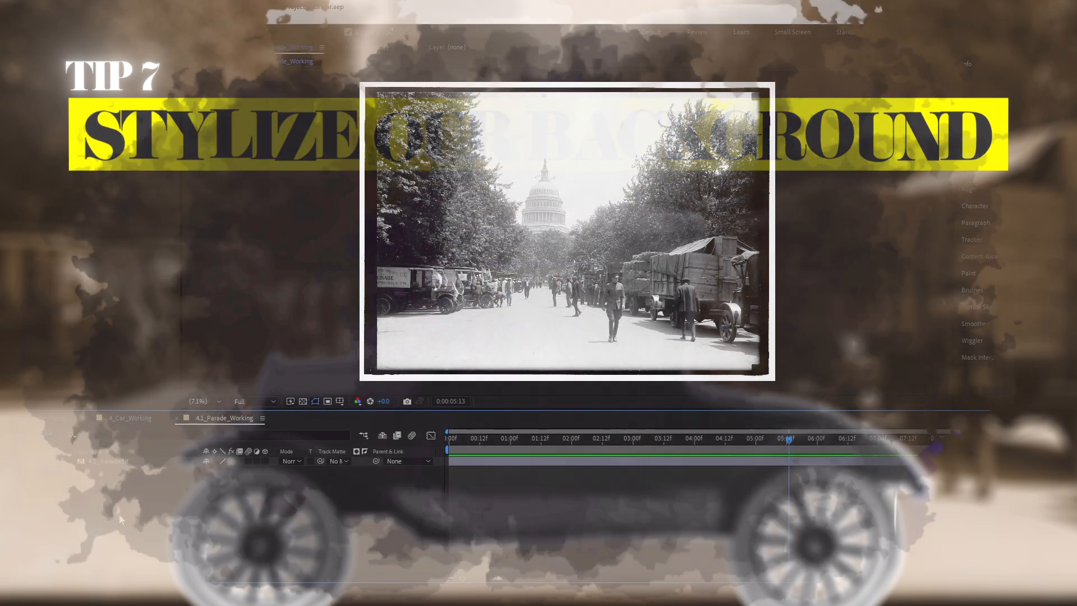
- Duplicate the 4.1_Parade.tif layer in the 4.1_Parade_Working composition and apply the Tritone effect to the upper copy
left_click(122, 463)
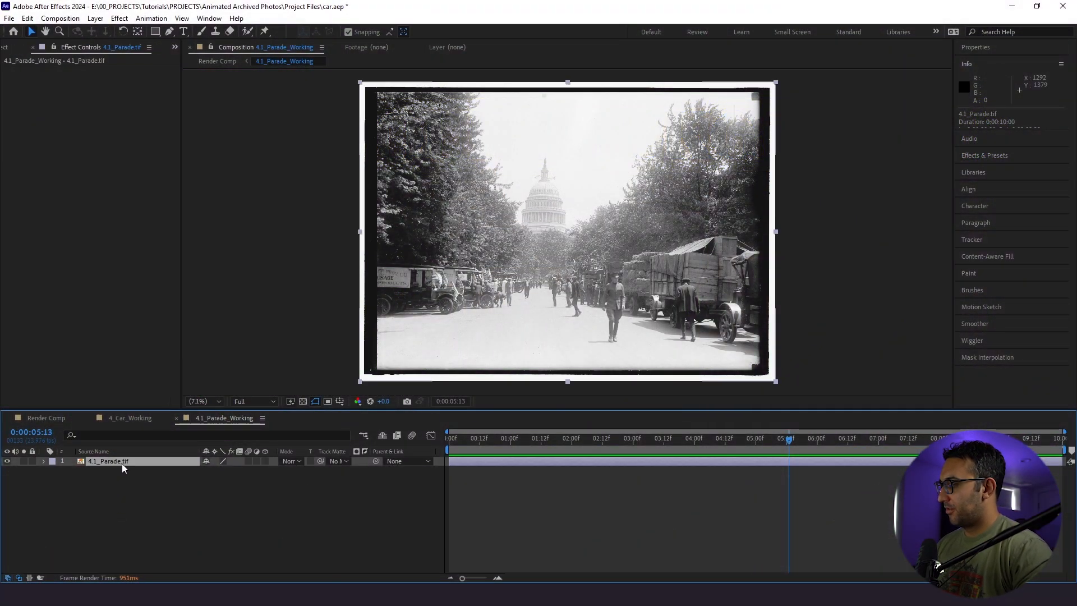
key("ctrl+d")
key("ctrl+space")
type("trit")
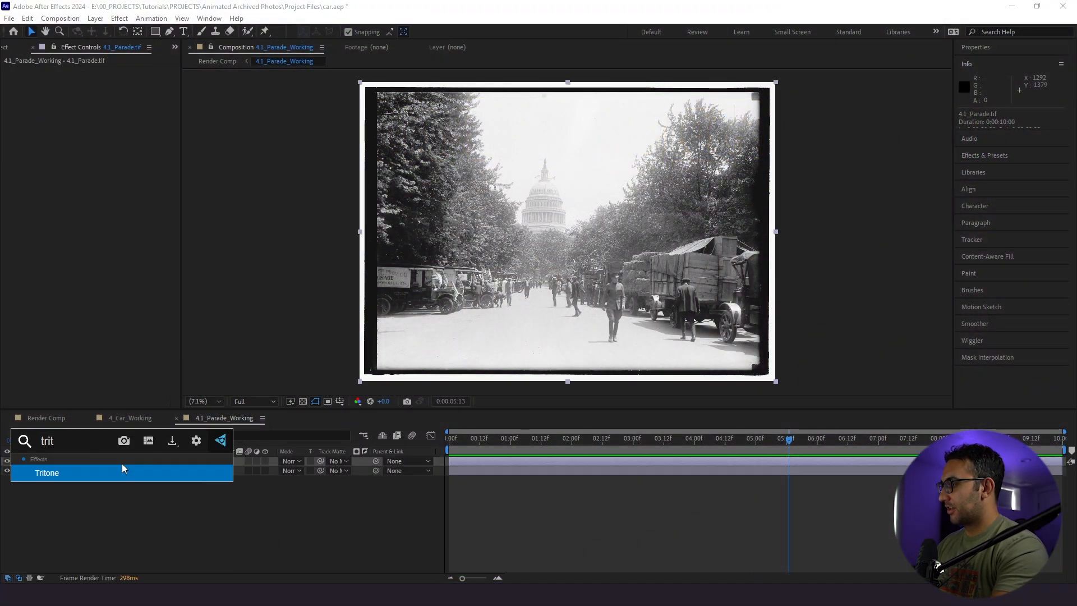
key("Return")
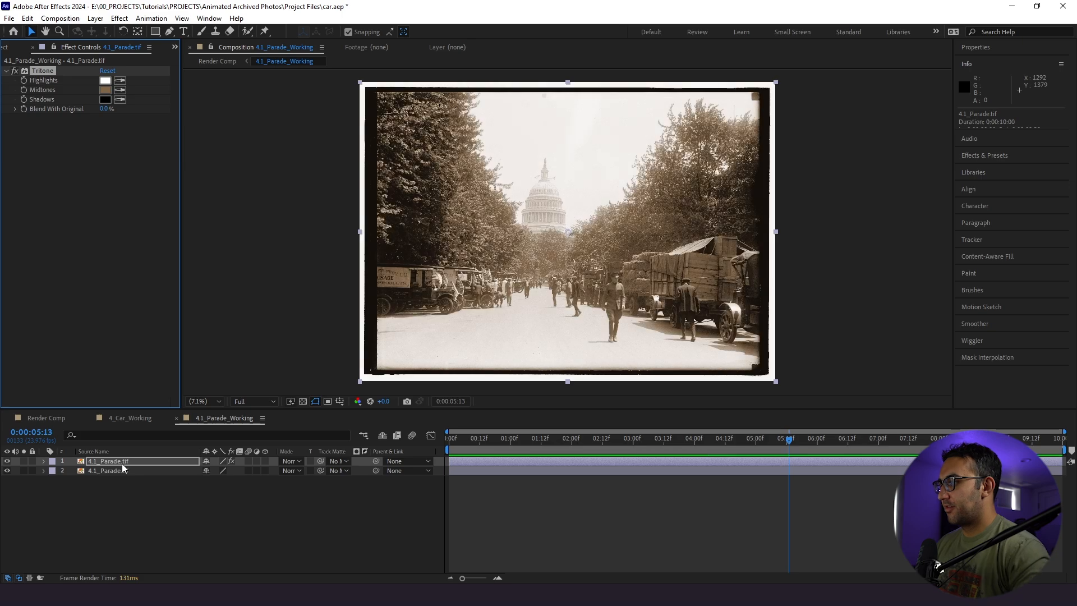
- Set the Tritone effect's midtones colour to the darker brown 6E5437
left_click(105, 90)
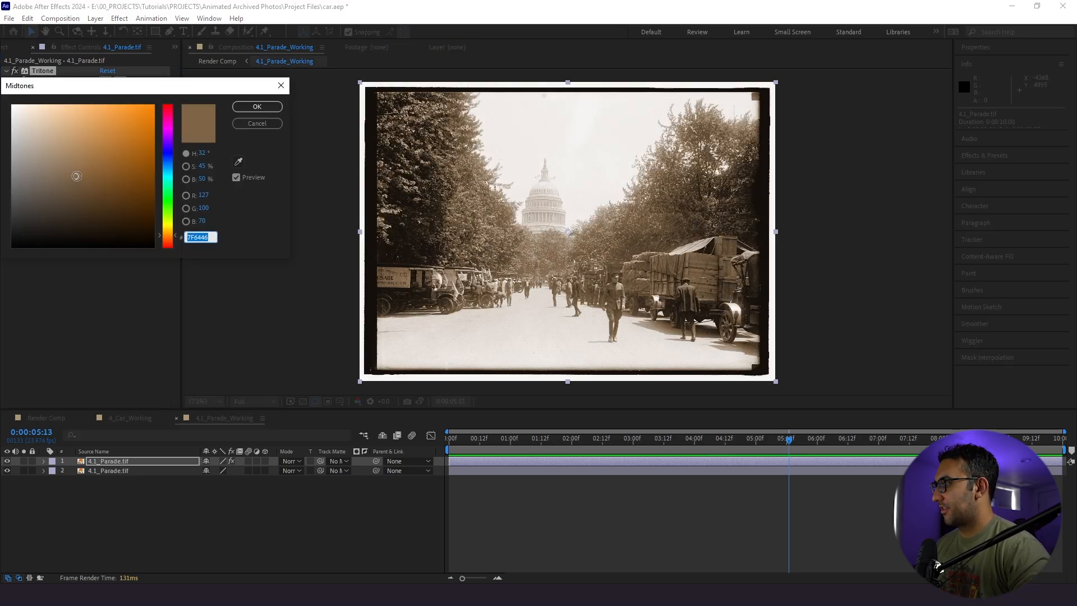
left_click_drag(87, 187, 94, 190)
left_click_drag(99, 86, 112, 144)
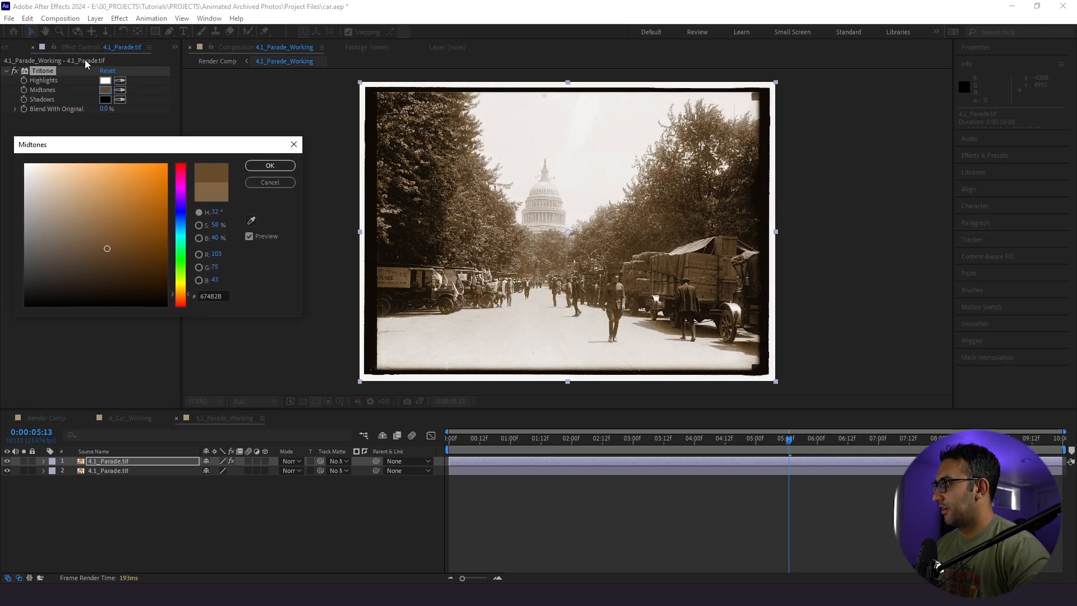
left_click_drag(90, 244, 96, 245)
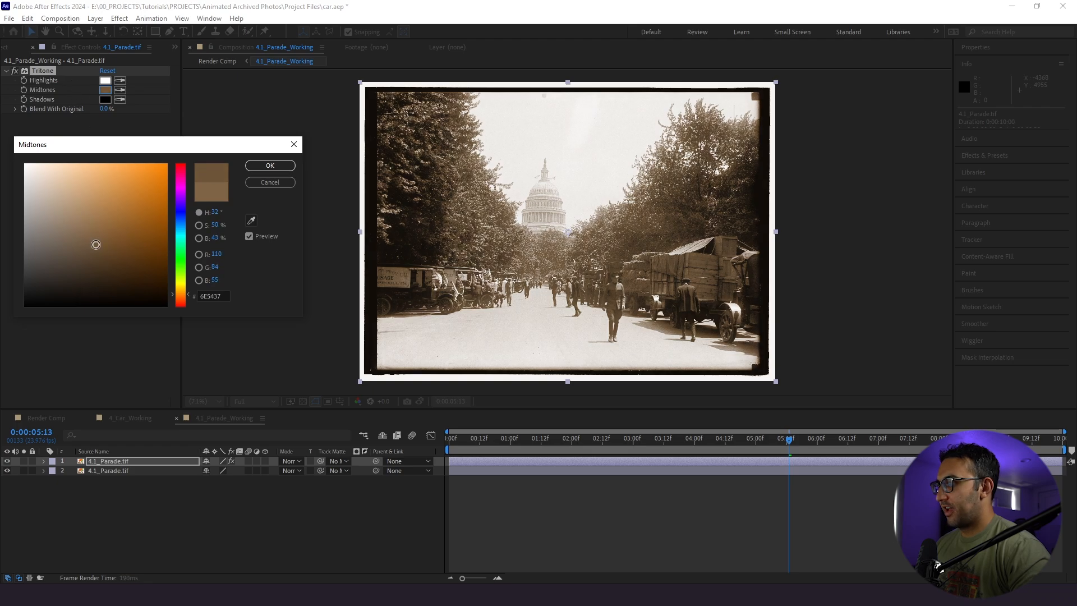
left_click(270, 166)
- Set the Tritone highlights to a pale cream and the shadows to a very dark brown
left_click(105, 80)
left_click_drag(25, 164, 47, 166)
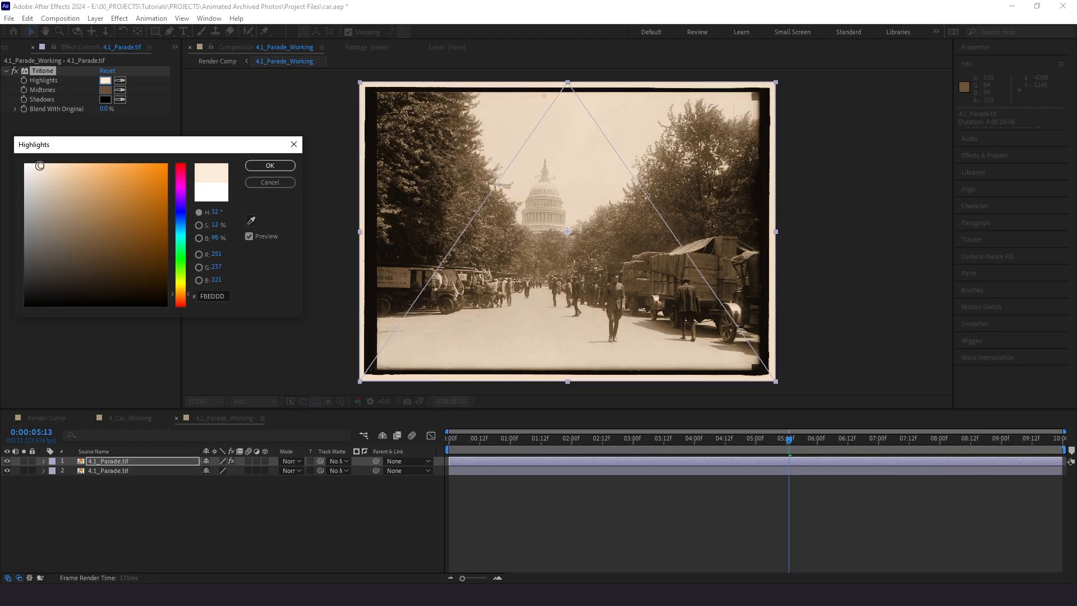
left_click(270, 166)
left_click(119, 99)
left_click(106, 90)
left_click(105, 99)
left_click_drag(96, 245, 70, 286)
left_click(270, 165)
left_click(98, 488)
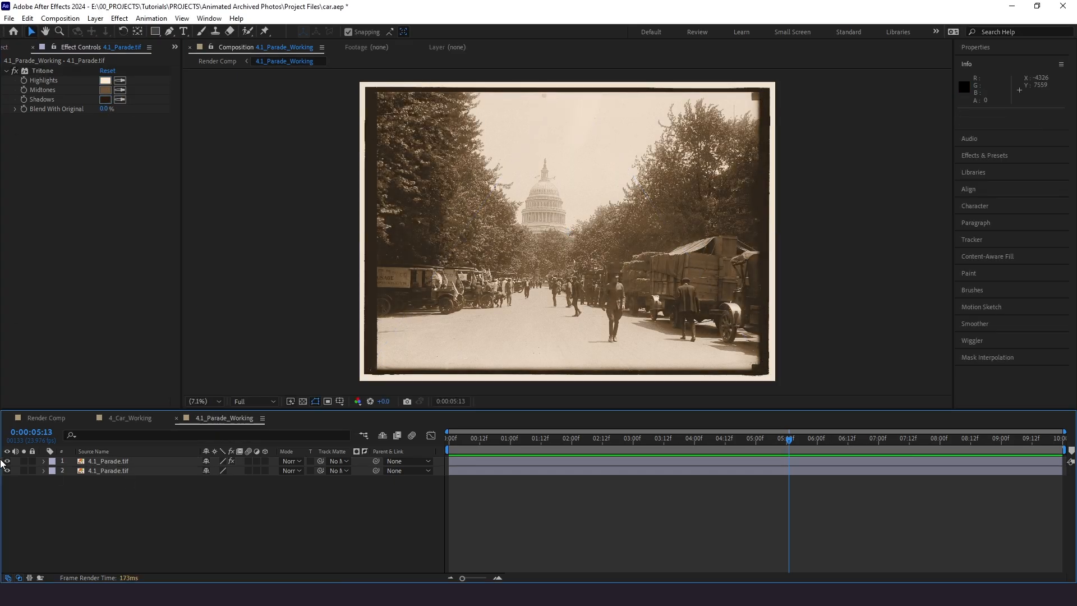
- Compare the parade photo with and without the toned layer, and check the look behind the car in Render Comp
left_click(7, 461)
left_click(7, 461)
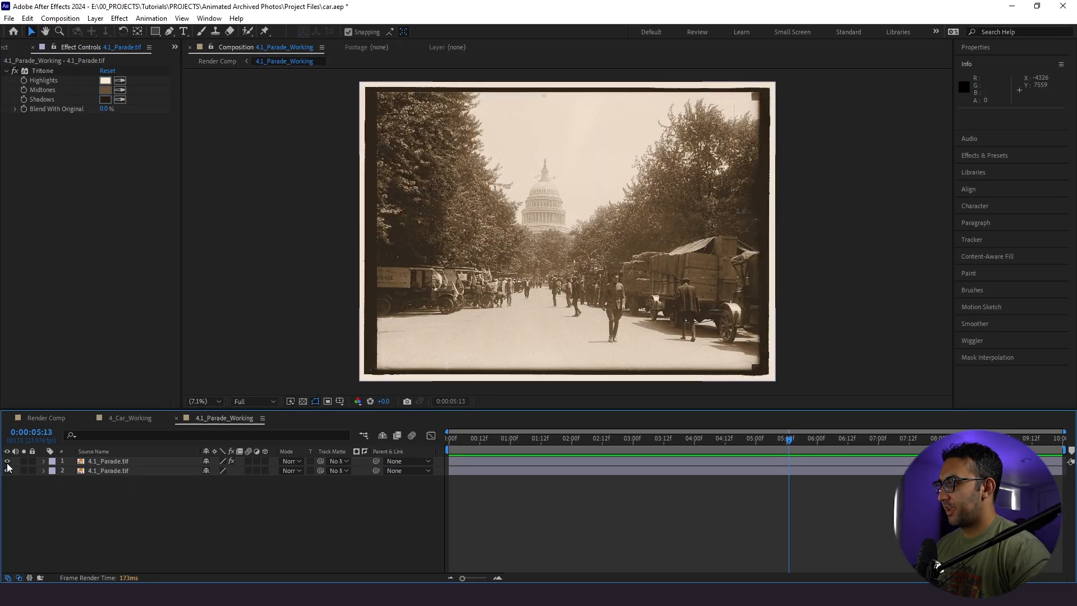
left_click(7, 462)
left_click(7, 462)
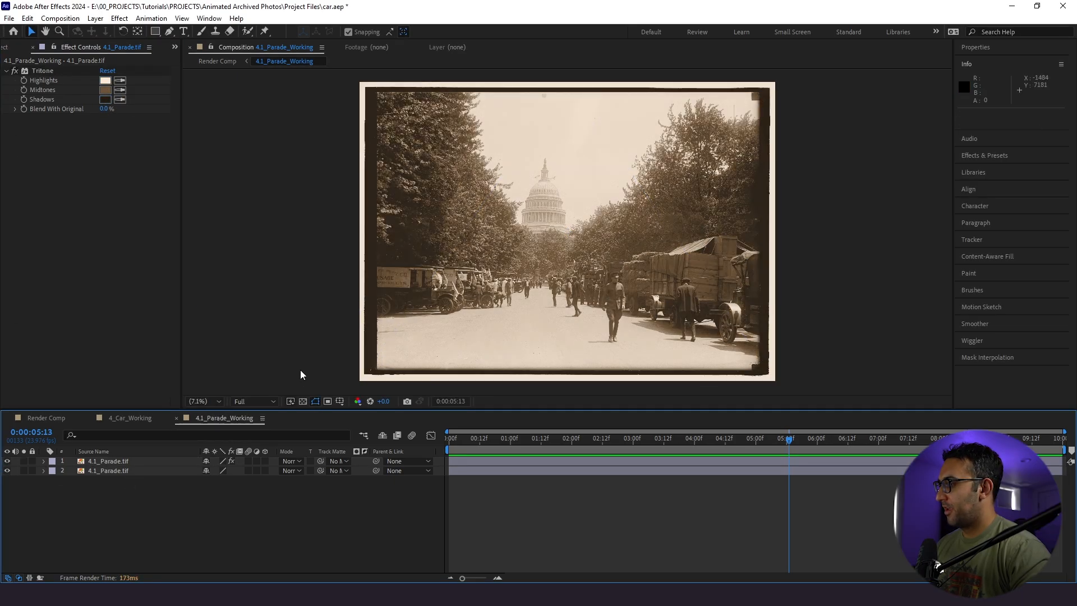
left_click(61, 420)
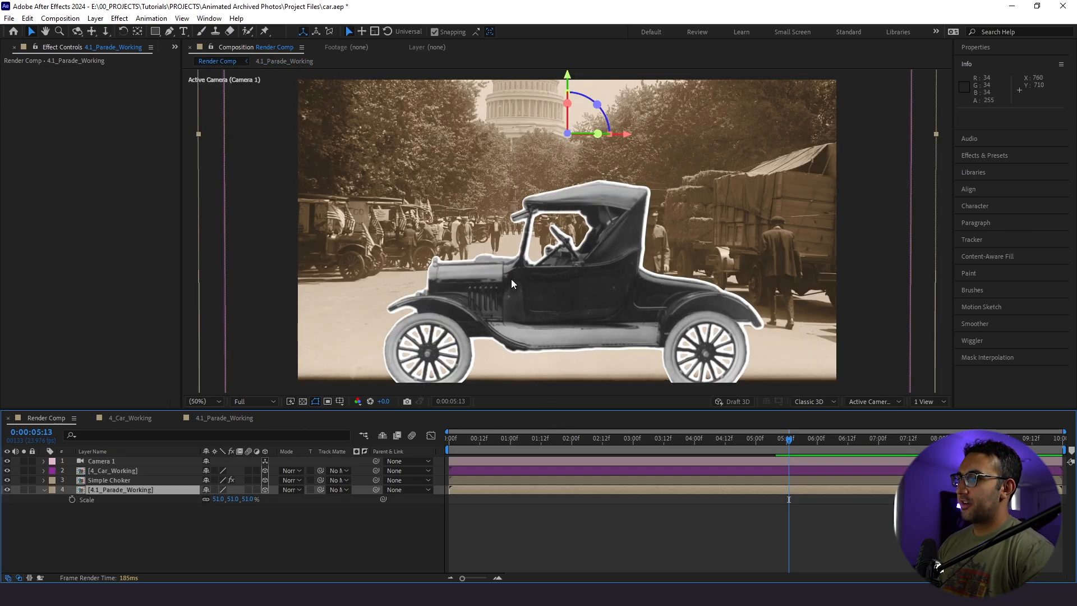
left_click(247, 418)
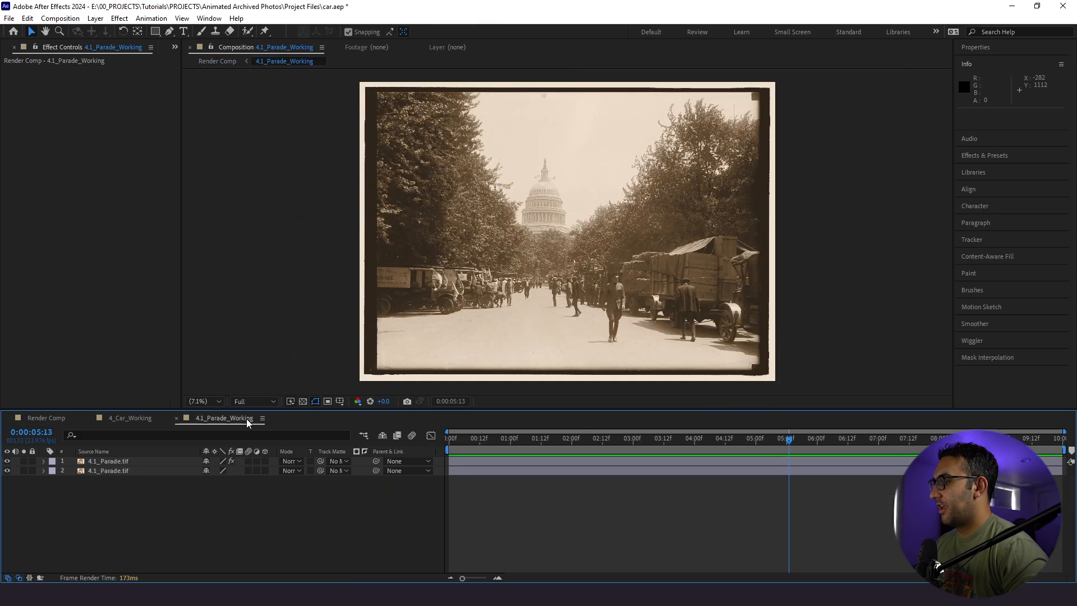
- Add an adjustment layer on top of the 4.1_Parade_Working composition and apply the Levels effect to it
left_click(96, 18)
mouse_move(115, 35)
left_click(306, 106)
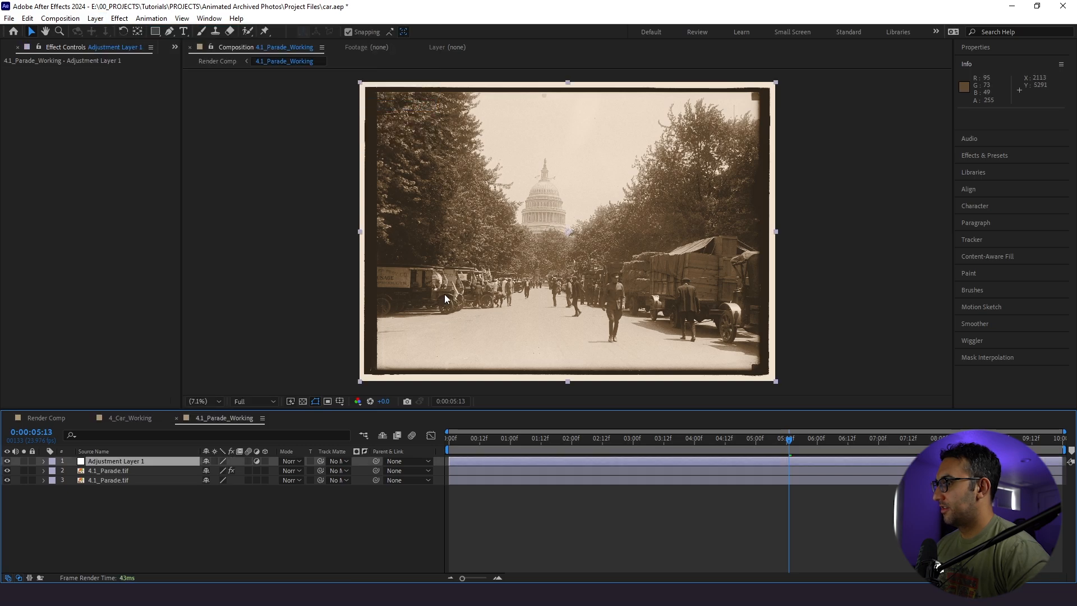
key("ctrl+space")
type("lev")
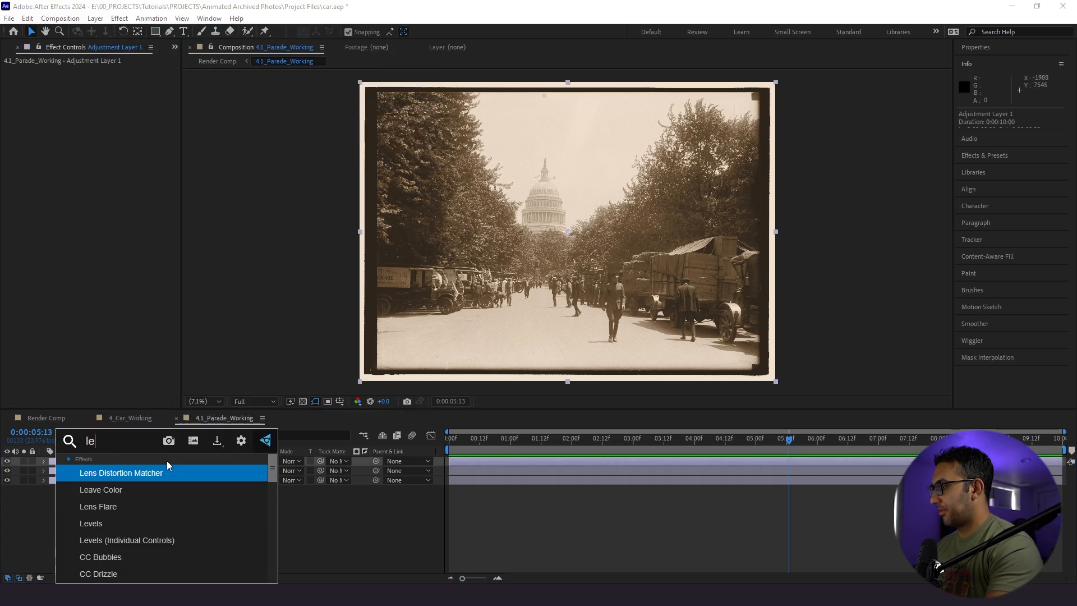
key("Return")
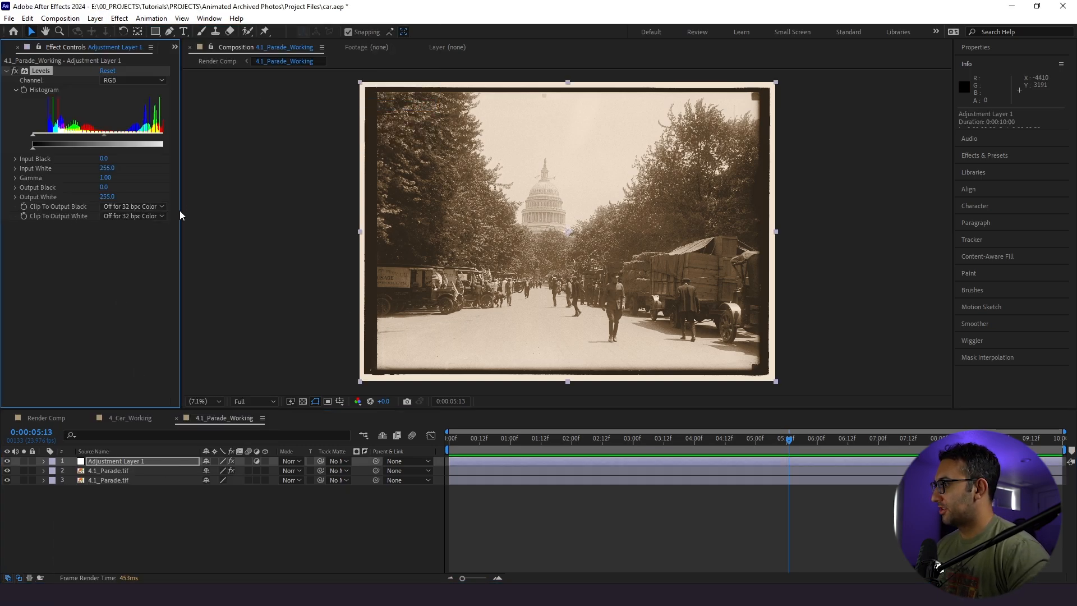
- Try raising the parade photo's contrast with the Levels black, white and gamma sliders, and compare layer visibility
left_click_drag(180, 215, 240, 213)
mouse_move(175, 135)
left_mouse_down()
mouse_move(140, 137)
mouse_move(154, 135)
left_mouse_up()
left_click_drag(33, 135, 48, 142)
left_click_drag(117, 139, 89, 143)
left_click(8, 476)
left_click(7, 475)
left_click(8, 476)
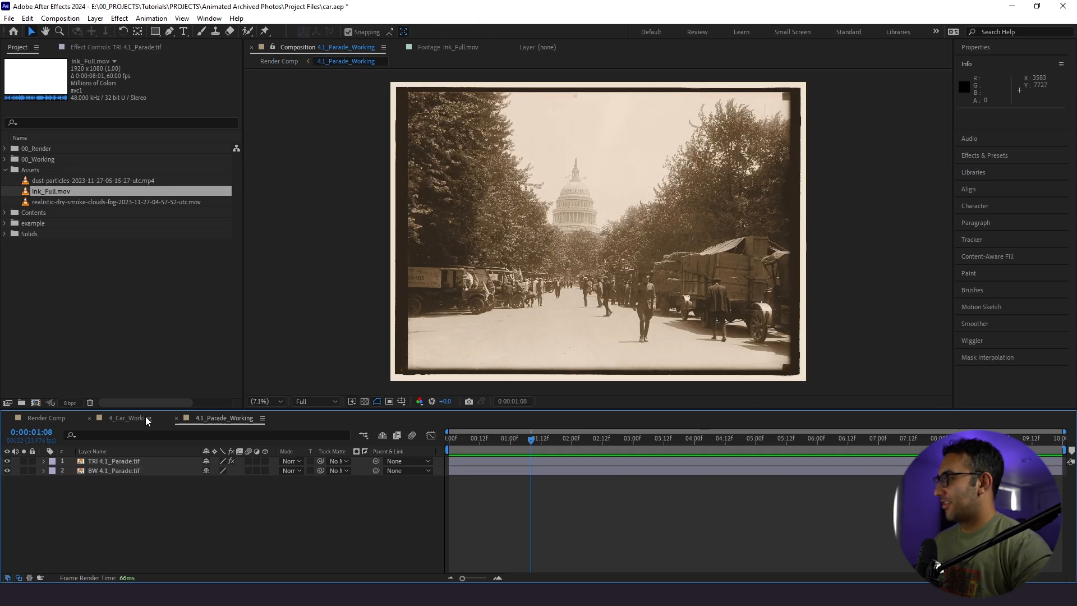
- Add Ink_Full.mov as the top layer of 4.1_Parade_Working and scrub through its source footage
left_click_drag(53, 193, 97, 457)
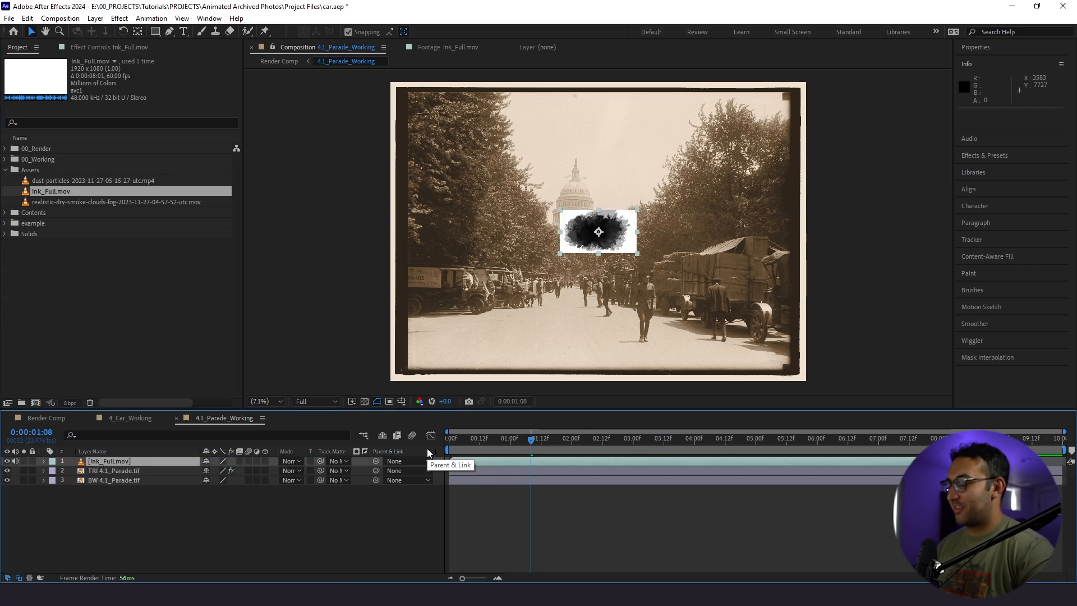
double_click(26, 194)
mouse_move(267, 382)
left_mouse_down()
mouse_move(344, 366)
mouse_move(435, 368)
mouse_move(383, 369)
left_mouse_up()
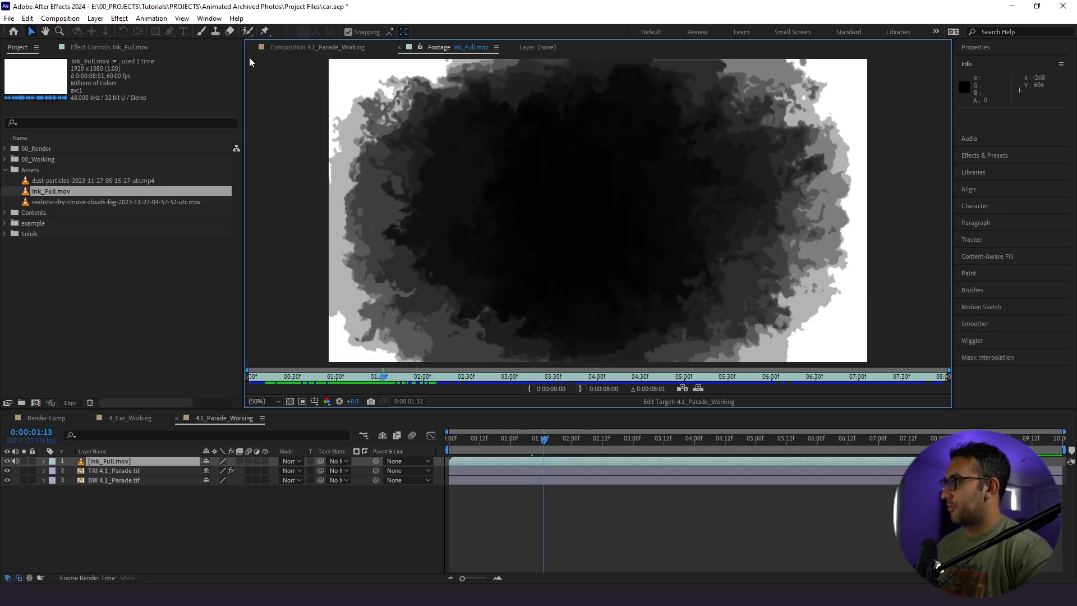
left_click(286, 48)
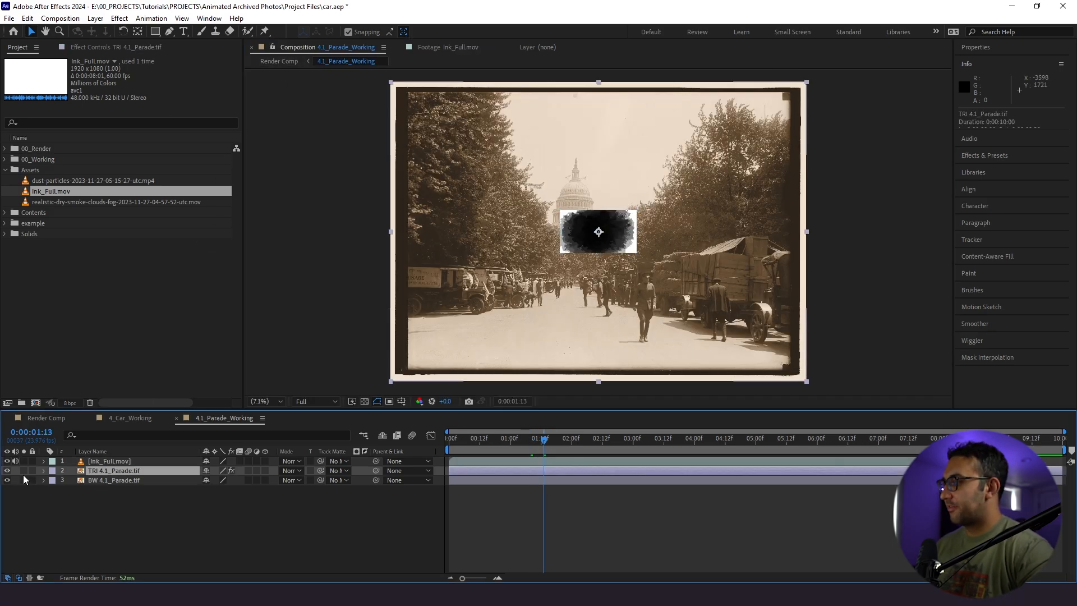
- Hide the TRI 4.1_Parade.tif layer and scale Ink_Full.mov up to about 720% so it covers the whole frame
left_click(120, 479)
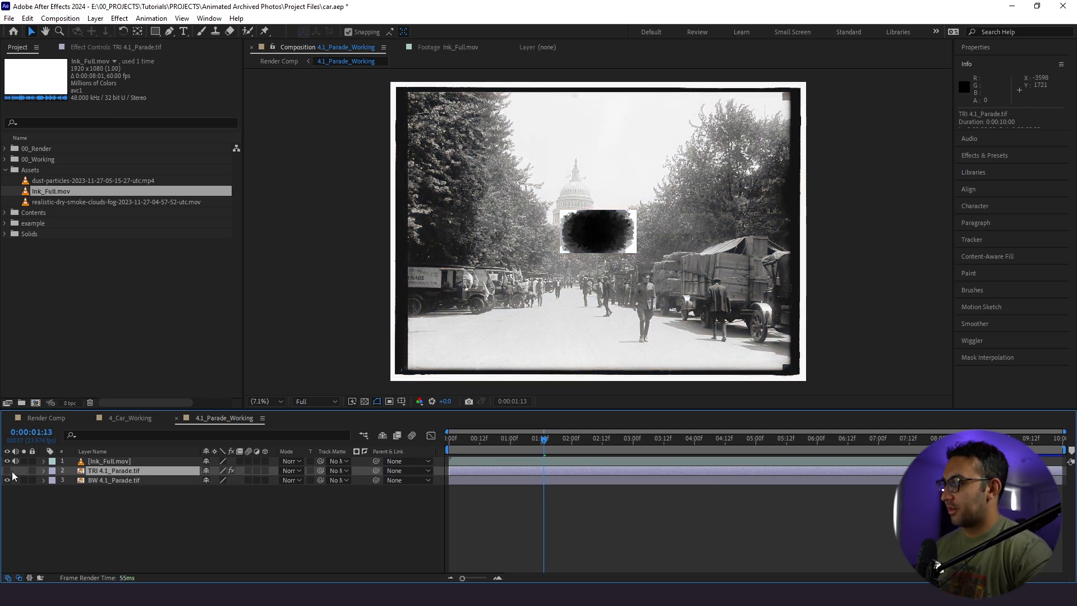
left_click(113, 459)
key("s")
mouse_move(222, 470)
left_mouse_down()
mouse_move(548, 457)
mouse_move(520, 449)
mouse_move(541, 450)
left_mouse_up()
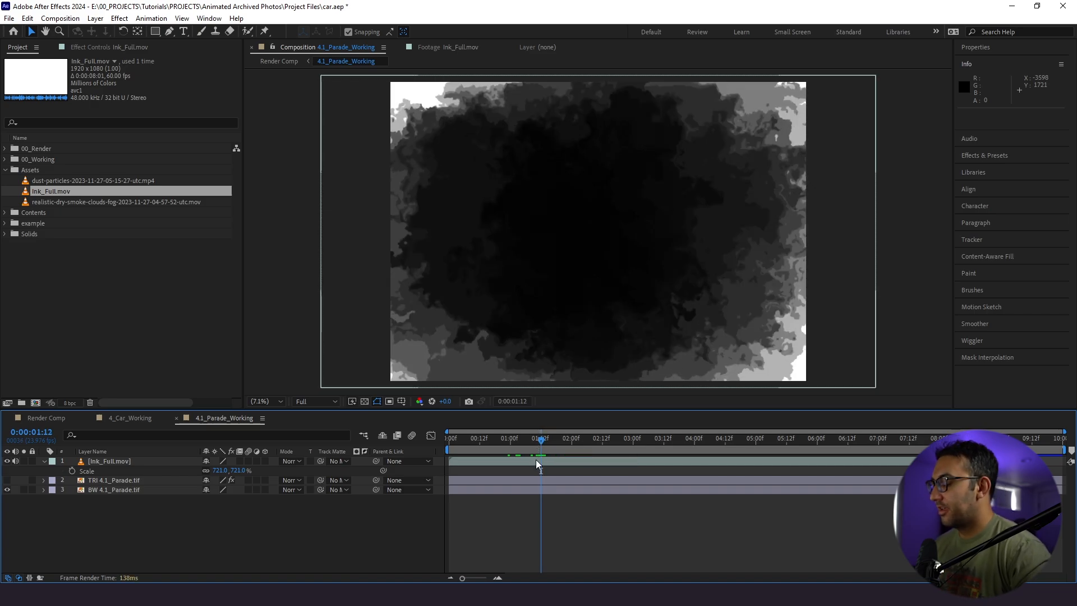
- Move the start of Ink_Full.mov to 0:00:03:00 and split the TRI and BW parade layers at that time
left_click_drag(489, 460, 676, 458)
mouse_move(617, 441)
left_mouse_down()
mouse_move(712, 455)
mouse_move(641, 443)
left_mouse_up()
left_click(636, 482)
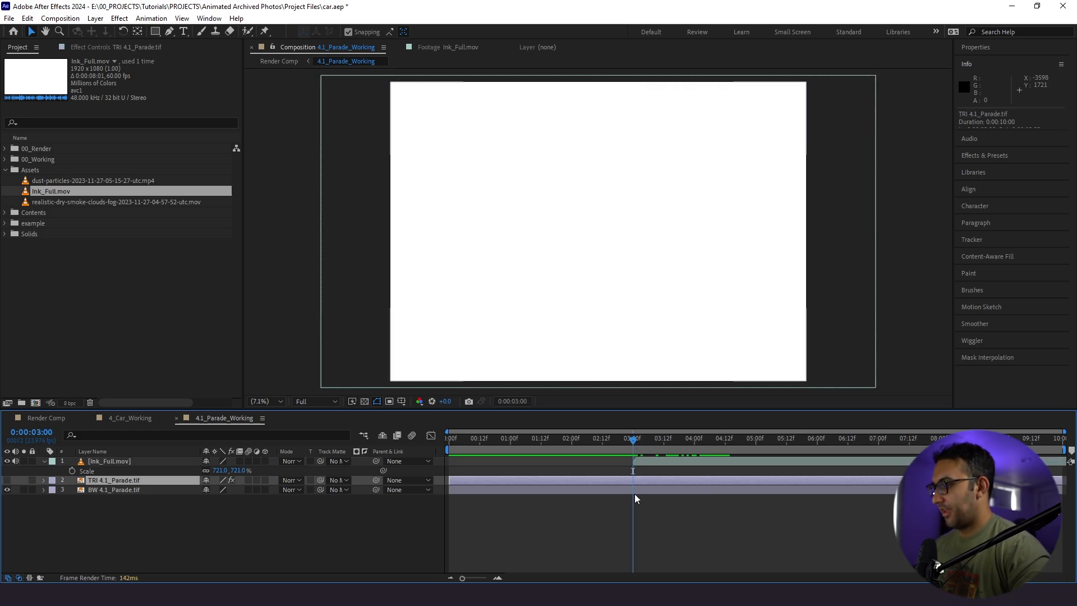
left_click(629, 490, "shift")
key("ctrl+shift+d")
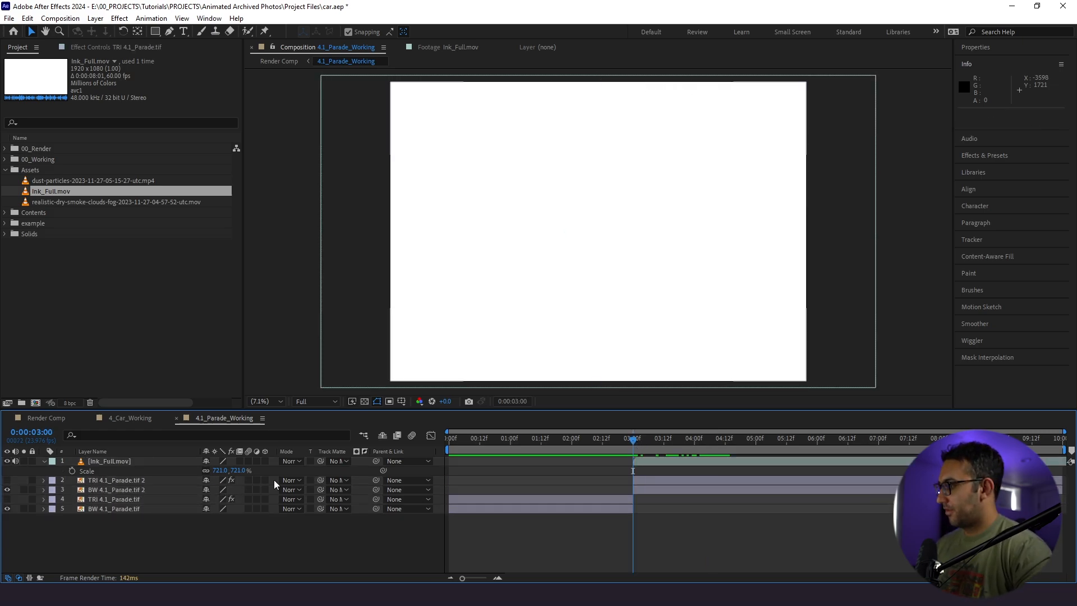
- Hide Ink_Full.mov, show TRI 4.1_Parade.tif 2 with the ink as its inverted luma track matte, and preview the transition
left_click(476, 439)
left_click_drag(480, 439, 641, 456)
left_click(6, 461)
left_click(7, 480)
left_click(112, 480)
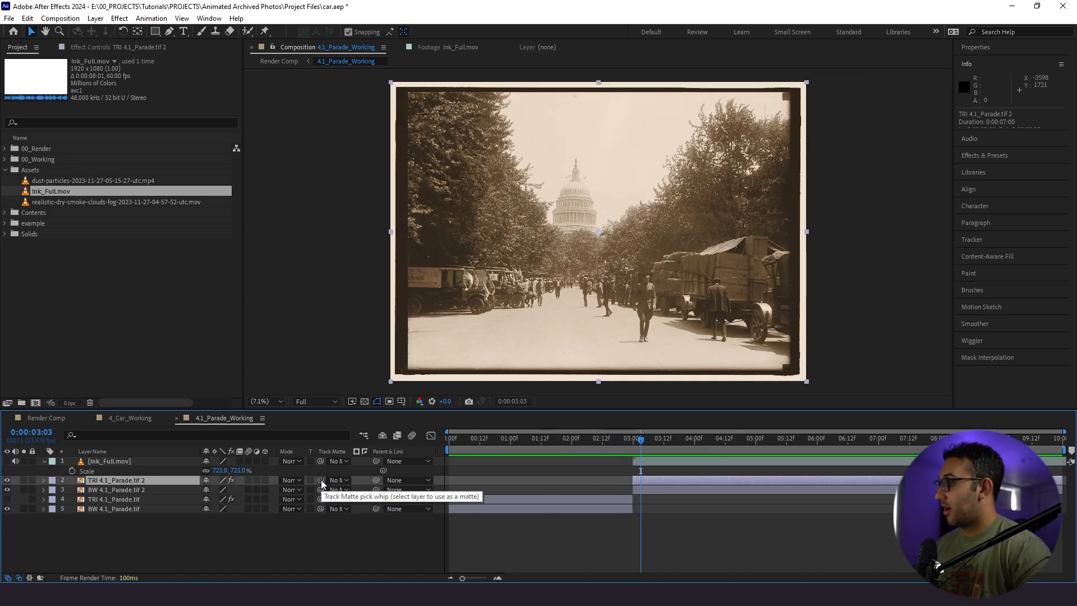
mouse_move(320, 479)
left_mouse_down()
mouse_move(130, 476)
mouse_move(113, 466)
left_mouse_up()
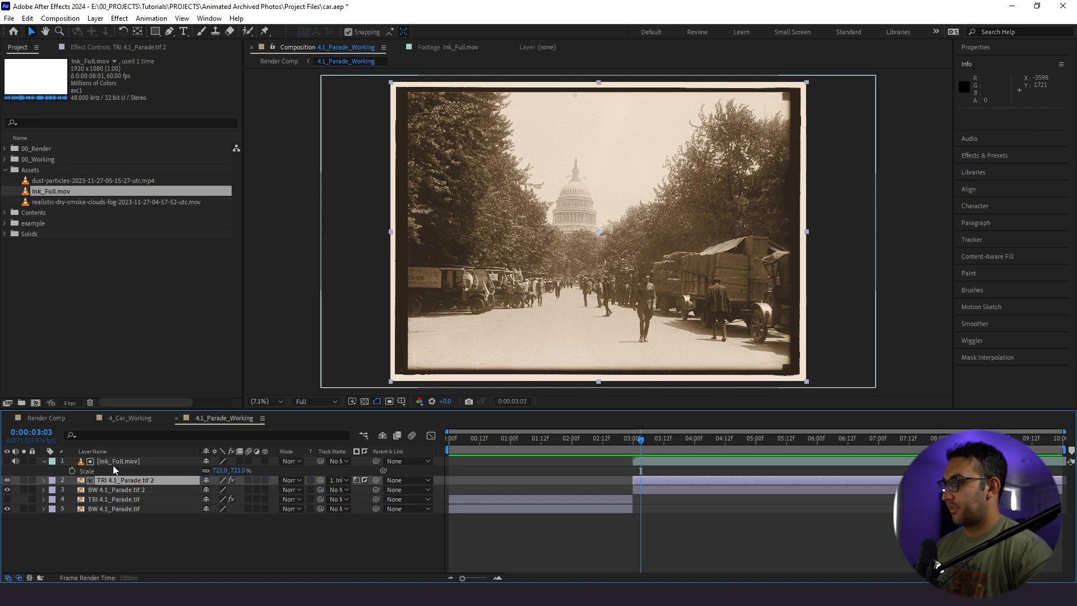
left_click(355, 480)
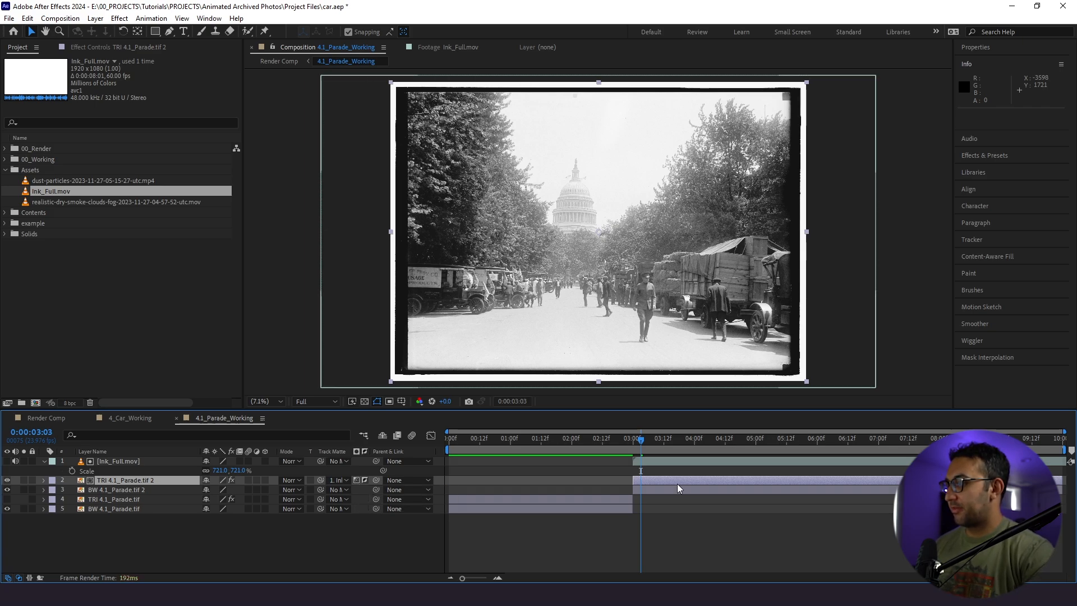
left_click_drag(637, 446, 590, 459)
key("space")
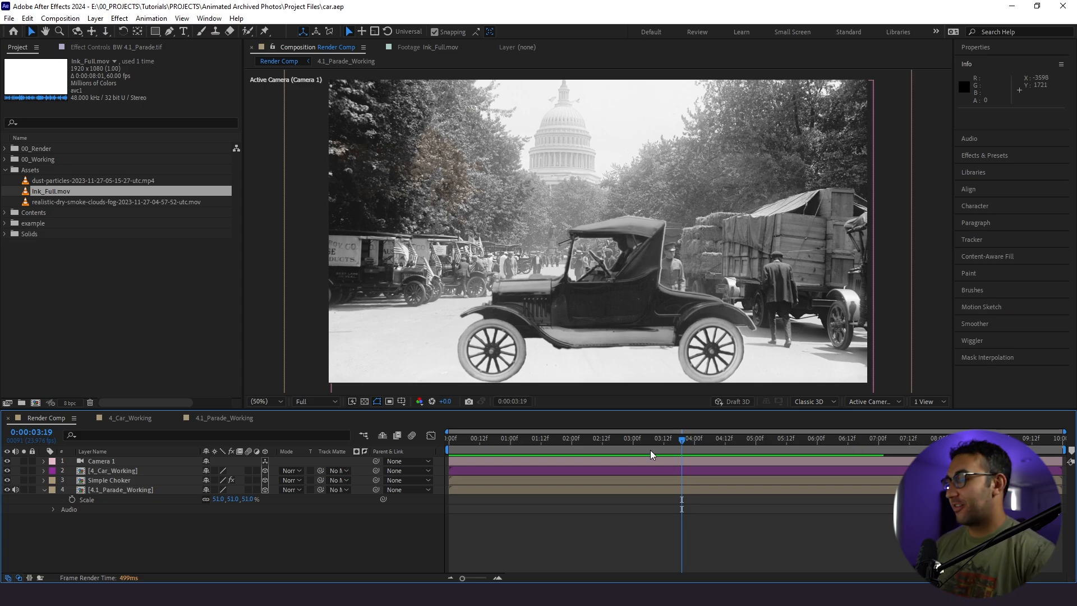
- Show Render Comp in two views with the second set to Top and zoomed out to fit the 3D layers
left_click(930, 401)
left_click(935, 419)
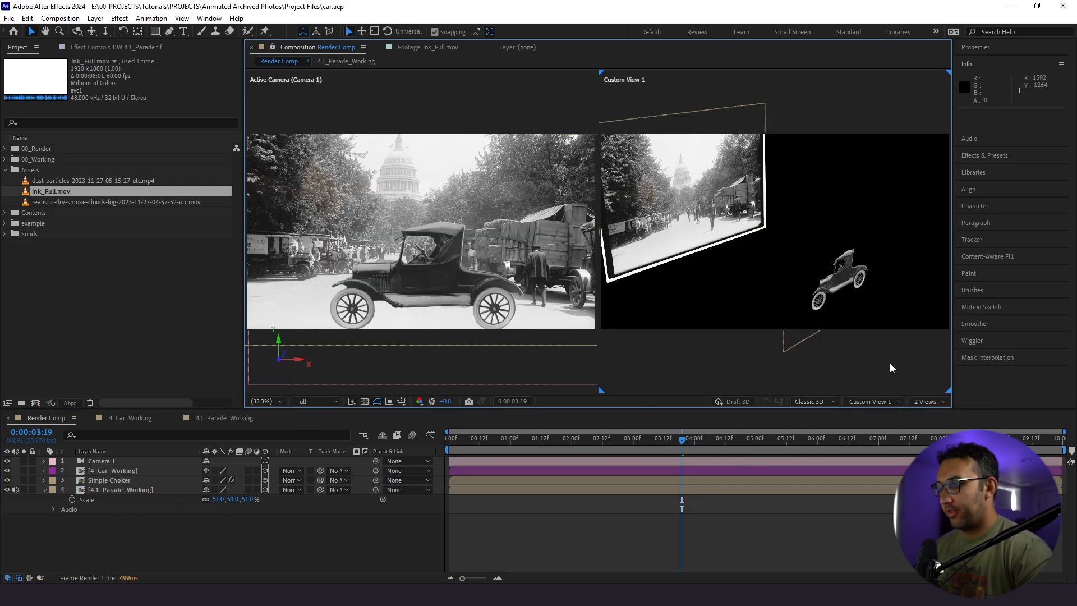
left_click(884, 402)
left_click(880, 273)
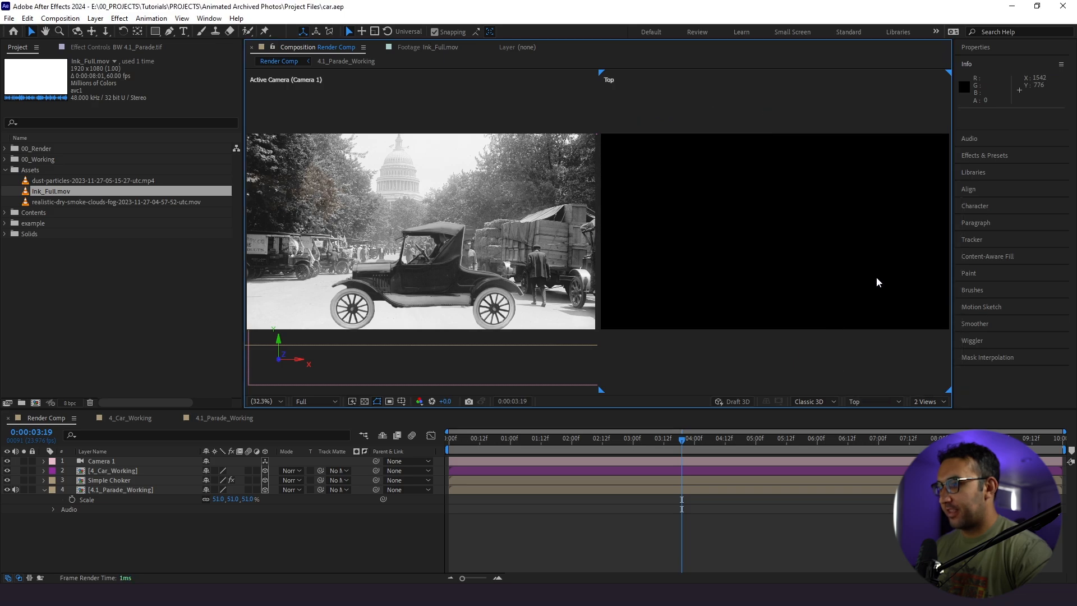
scroll(730, 245, "down", 6)
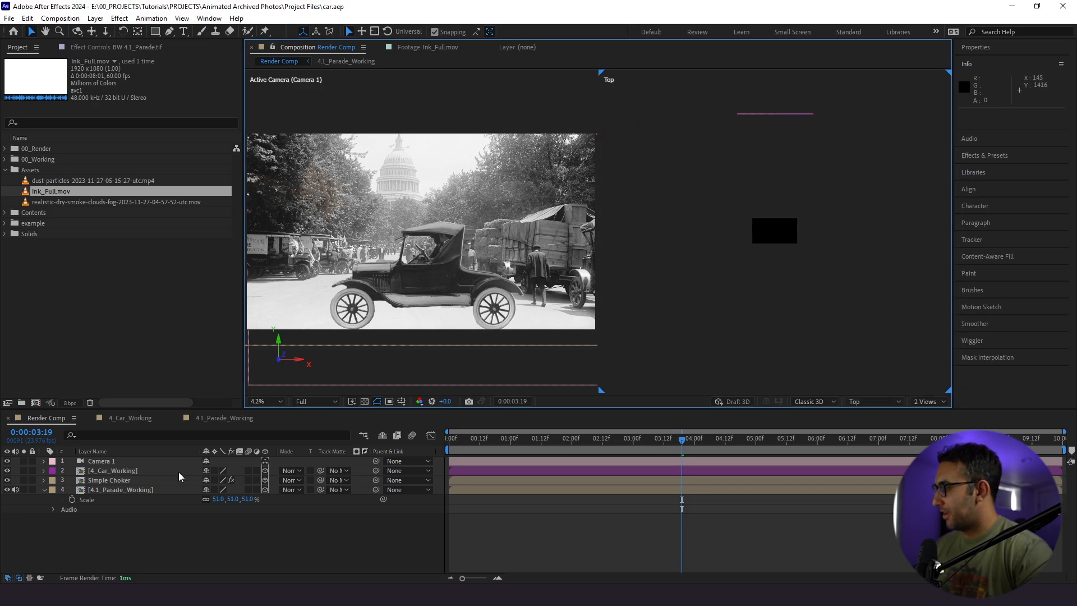
- Expand Camera 1's options and turn on Depth of Field
left_click(101, 461)
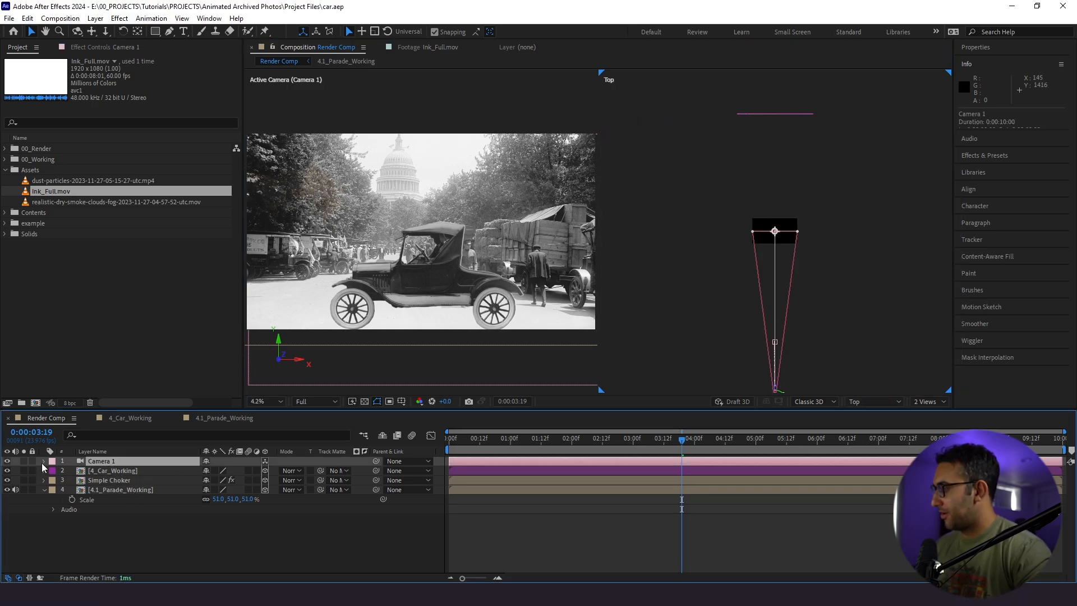
left_click(43, 461)
scroll(56, 538, "down", 3)
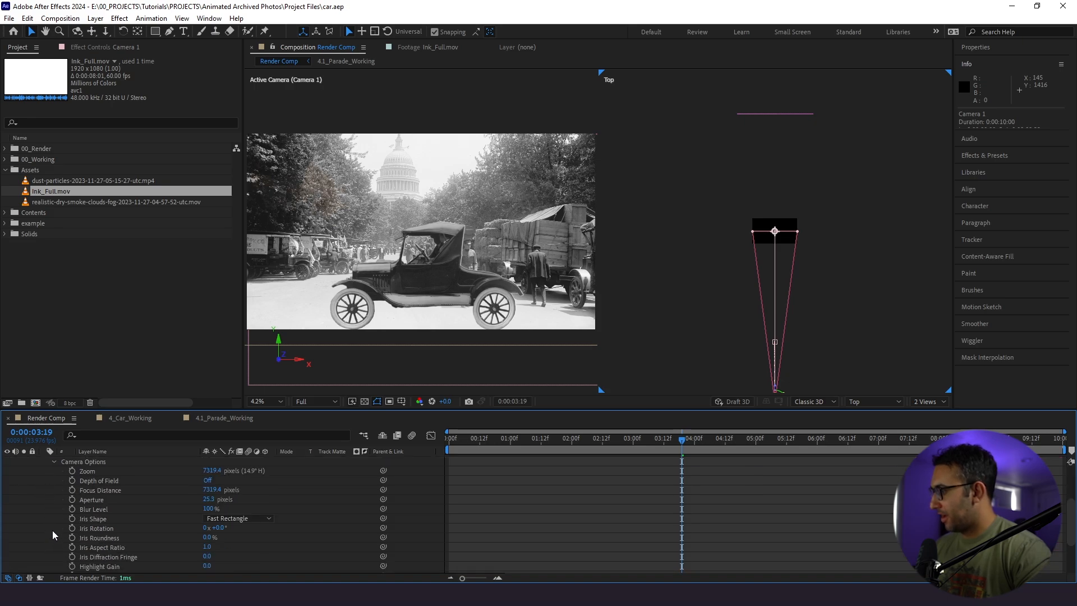
left_click(207, 480)
- Add Focus Distance keyframes for Camera 1 at 0:00:00:00 and 0:00:04:00
left_click_drag(483, 441, 438, 449)
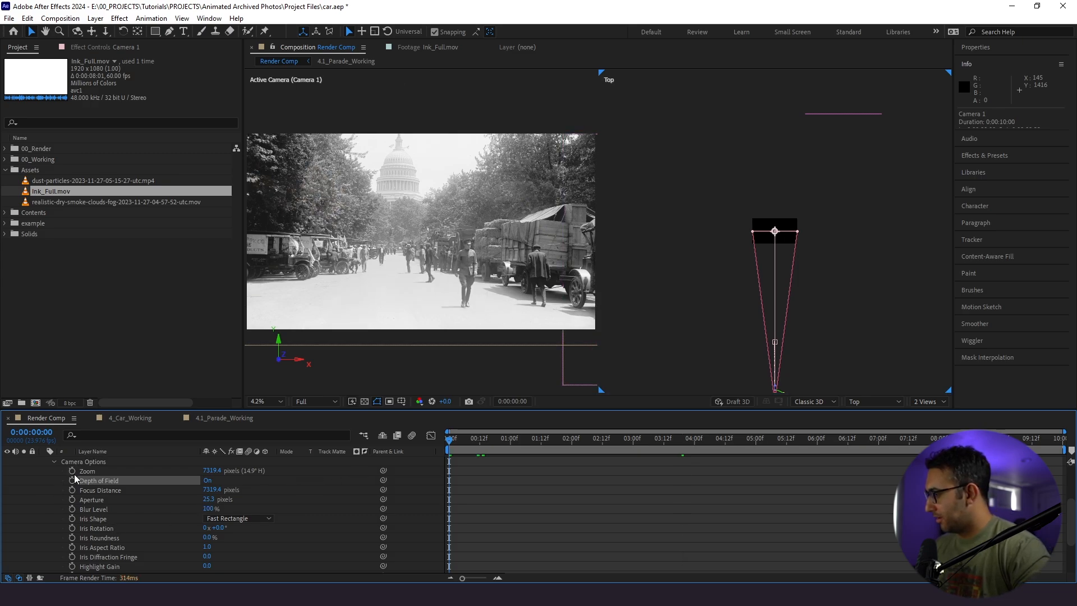
left_click(71, 490)
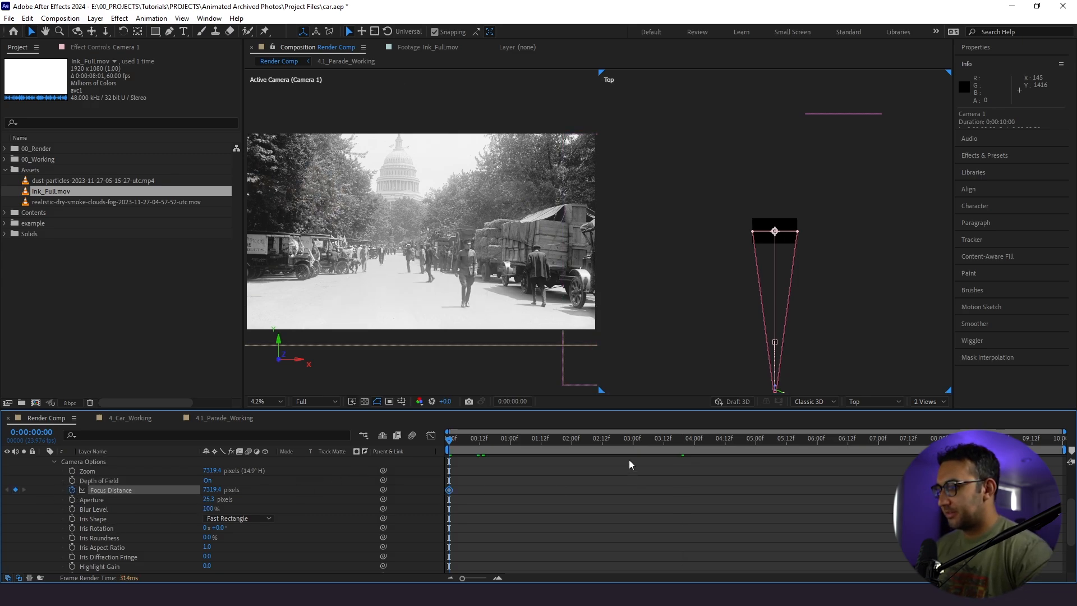
left_click_drag(645, 437, 694, 440)
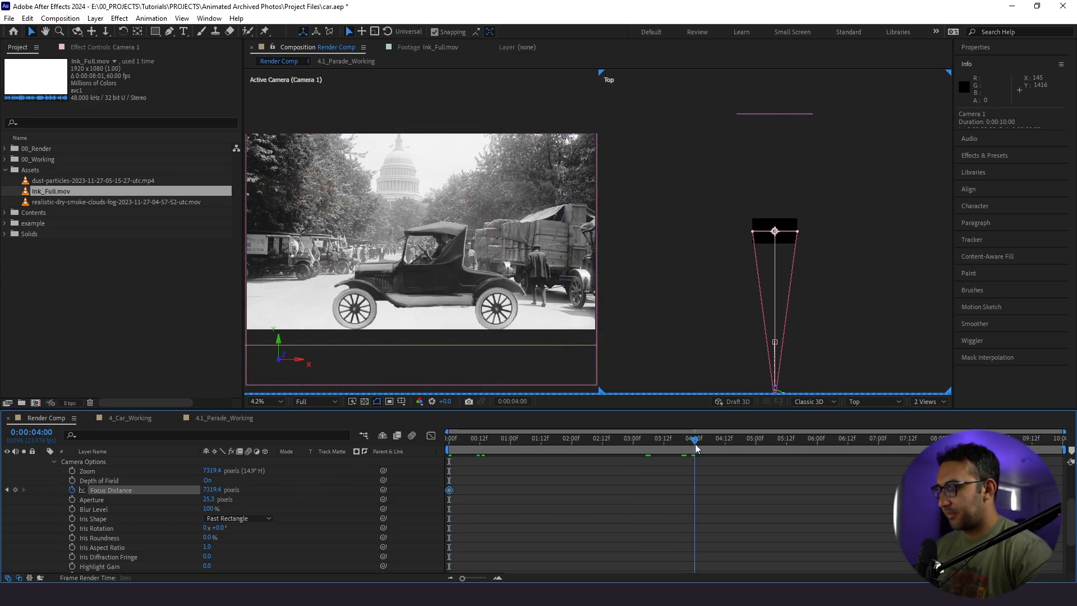
left_click(15, 490)
- Return to the 0:00:00:00 Focus Distance keyframe and locate the 4.1_Parade_Working layer in the Top view
left_click(7, 489)
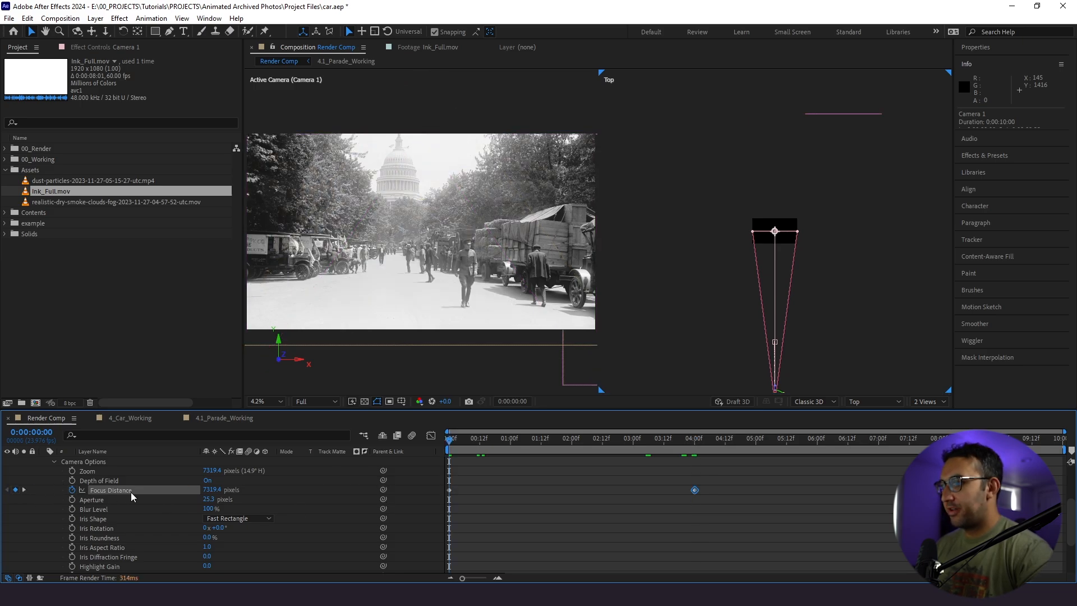
scroll(96, 499, "down", 3)
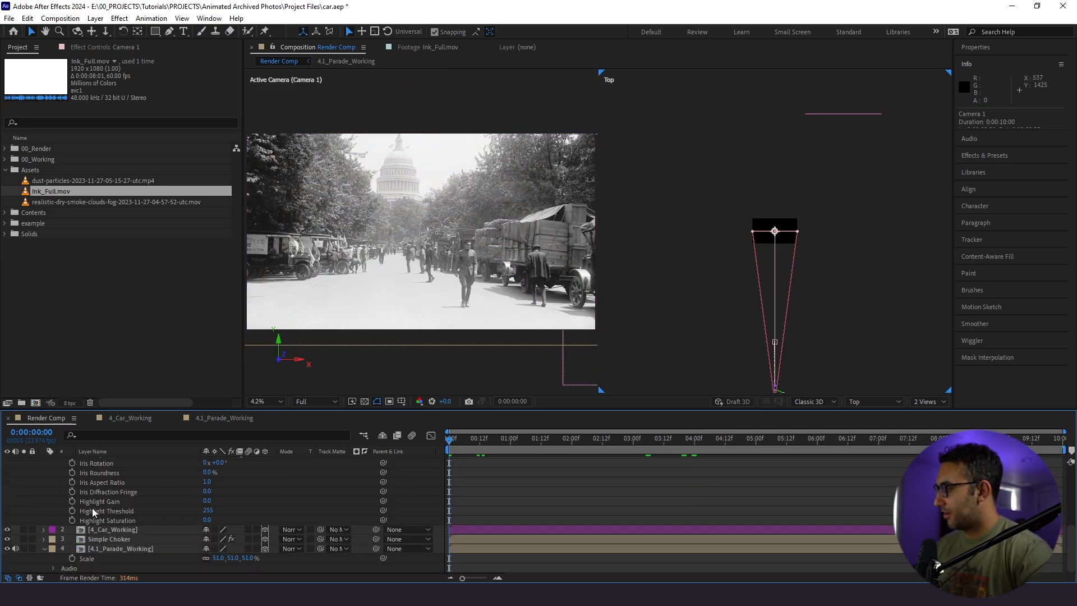
left_click(113, 548)
left_click_drag(738, 130, 757, 222)
scroll(113, 486, "up", 1)
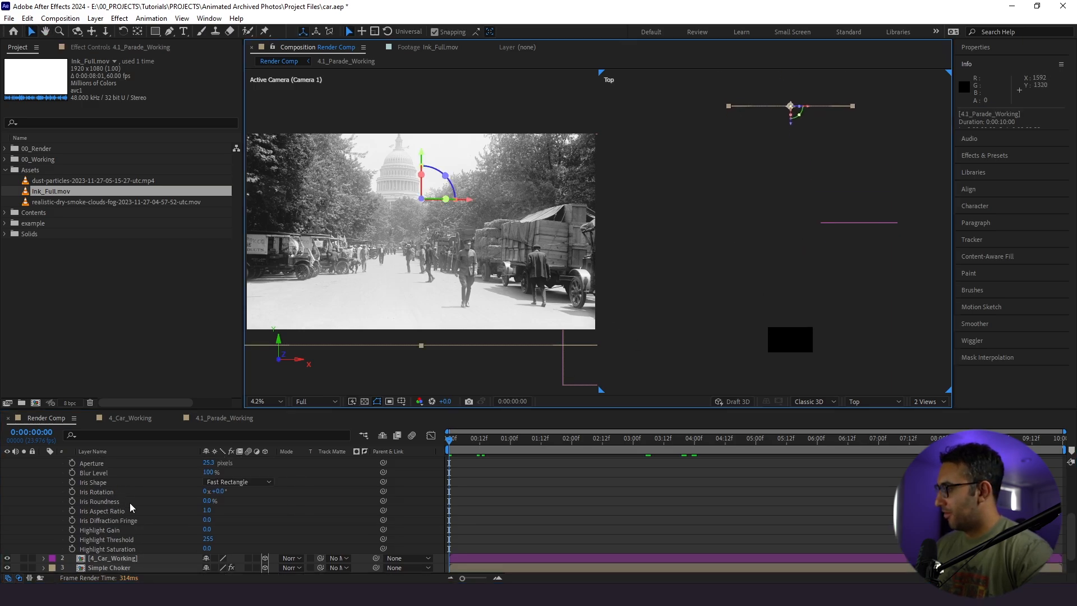
- Raise Camera 1's Focus Distance at 0:00:00:00 to about 17335 pixels, extending the focal plane to the parade layer
scroll(129, 502, "up", 1)
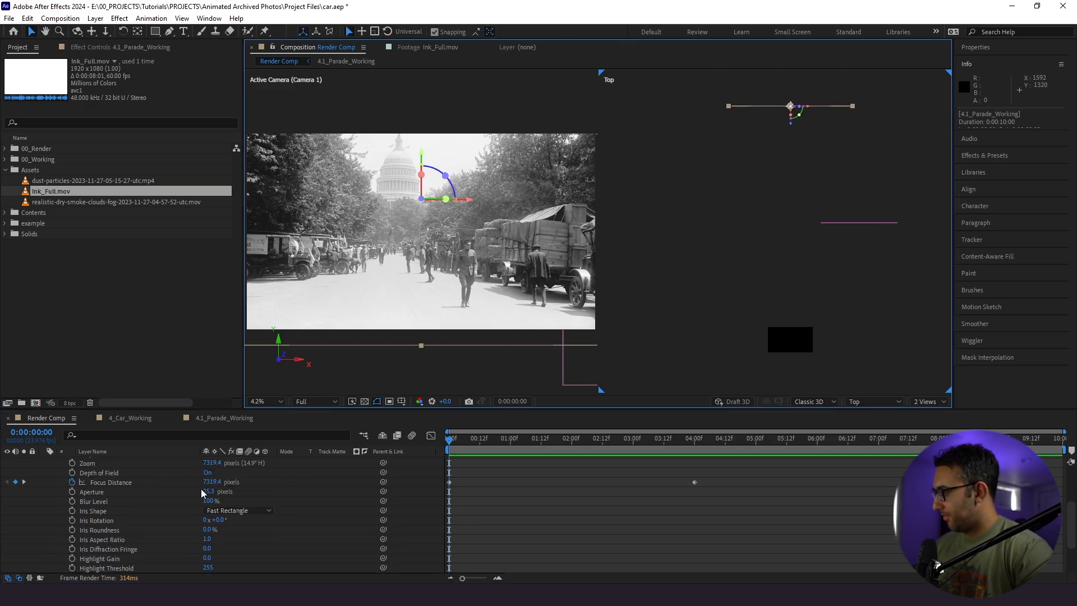
scroll(152, 502, "up", 1)
left_click(183, 511)
left_click_drag(212, 510, 1065, 515)
left_click_drag(210, 511, 1025, 511)
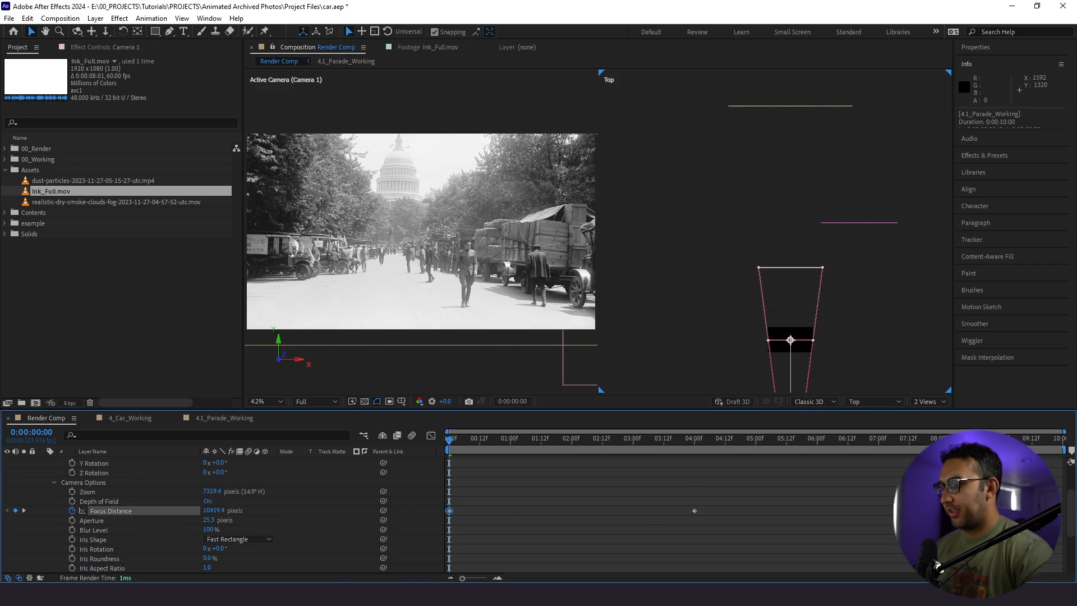
left_click_drag(205, 511, 1065, 511)
left_click_drag(205, 511, 887, 504)
left_click_drag(210, 511, 1066, 514)
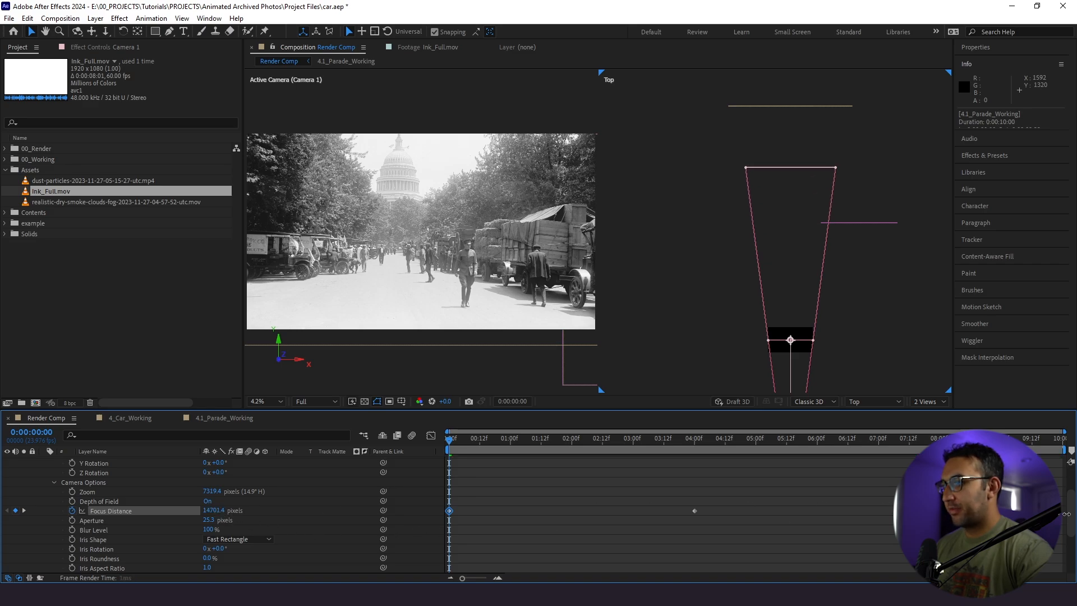
left_click_drag(211, 511, 1058, 511)
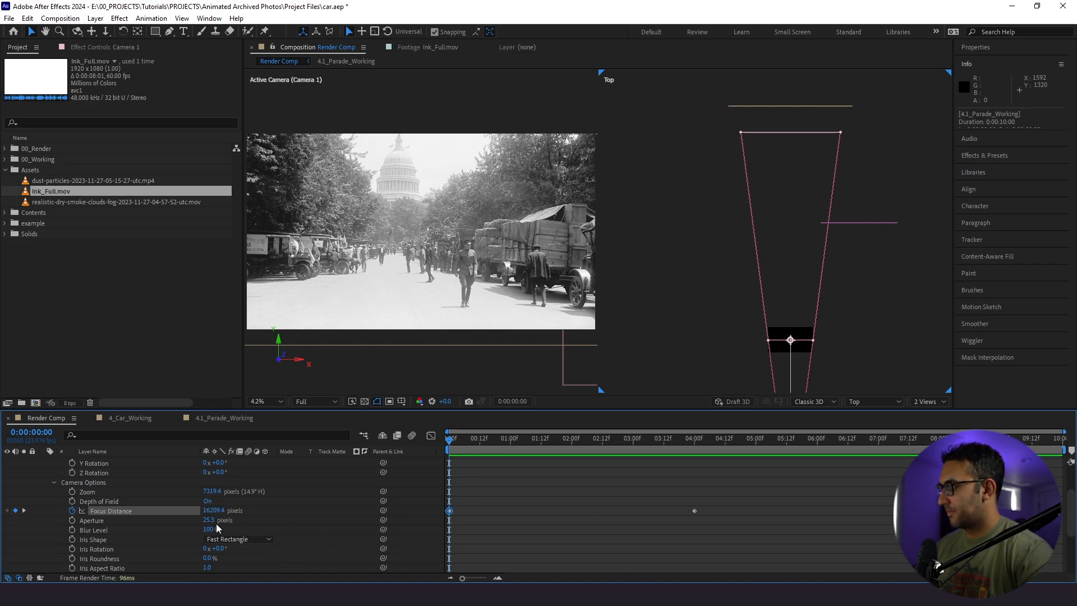
left_click_drag(216, 511, 754, 511)
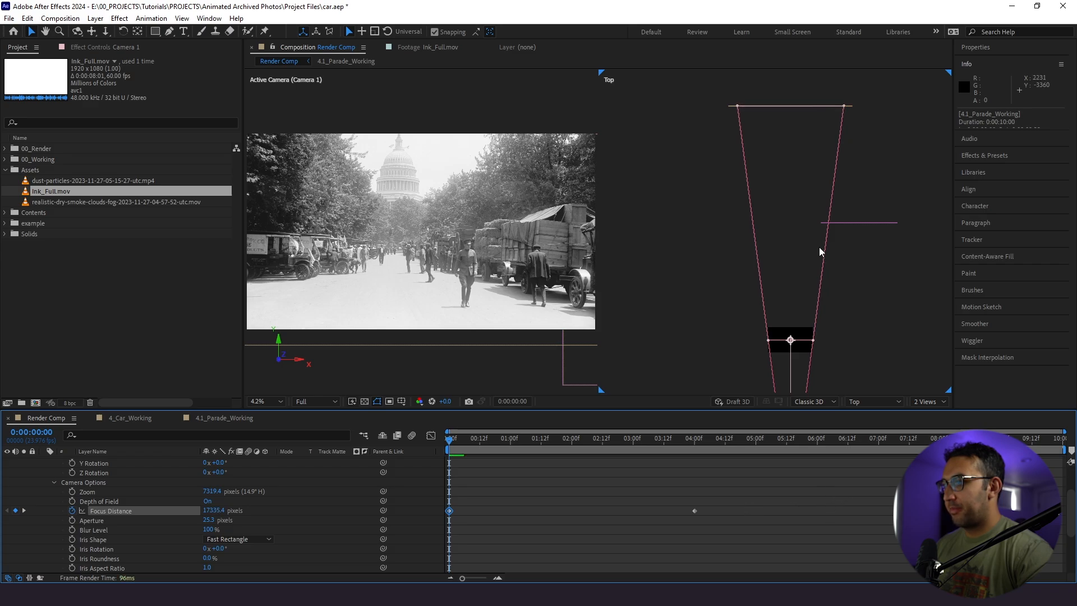
- Fine-tune the first Focus Distance keyframe to 17320.4 pixels by closely aligning the focal plane with the parade layer in the Top view
scroll(764, 162, "up", 2)
left_click_drag(740, 115, 755, 313)
scroll(756, 237, "up", 2)
scroll(719, 244, "up", 2)
left_click_drag(719, 244, 711, 263)
scroll(711, 264, "up", 3)
key("v")
left_click_drag(217, 514, 209, 516)
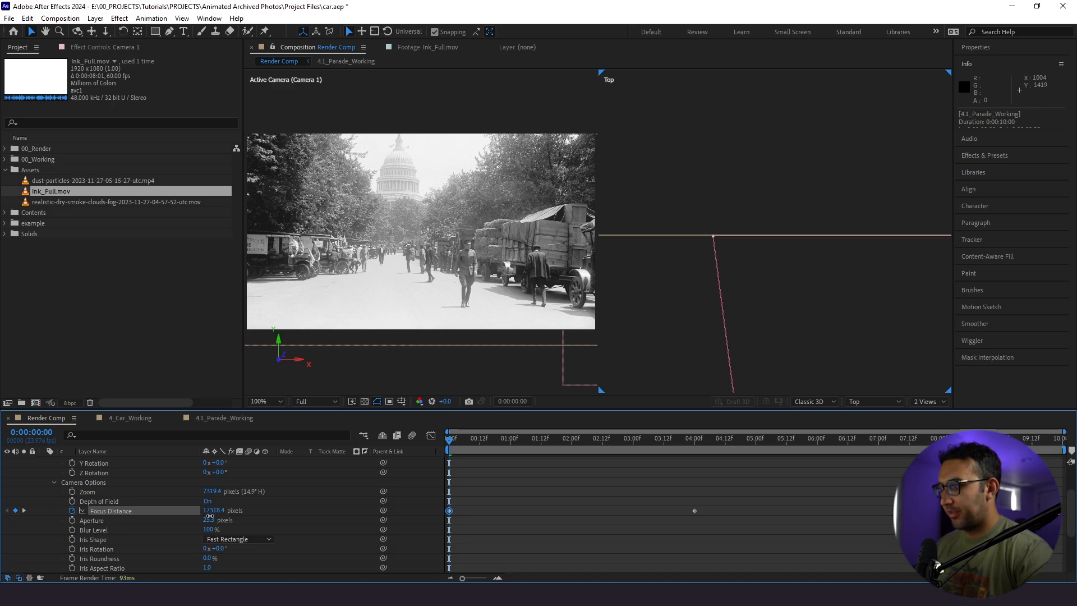
left_click(927, 402)
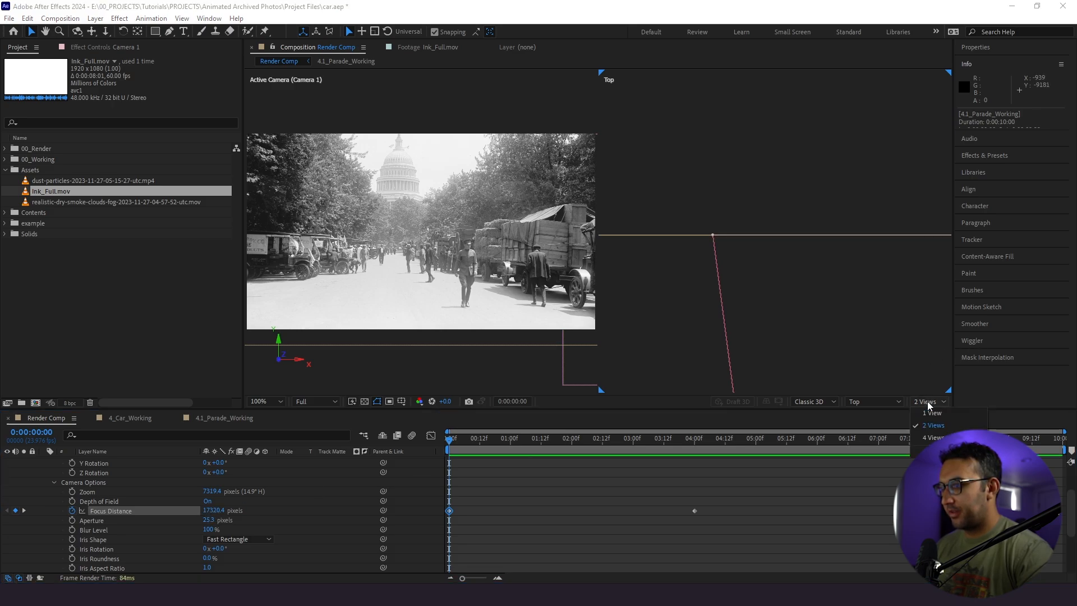
left_click(925, 413)
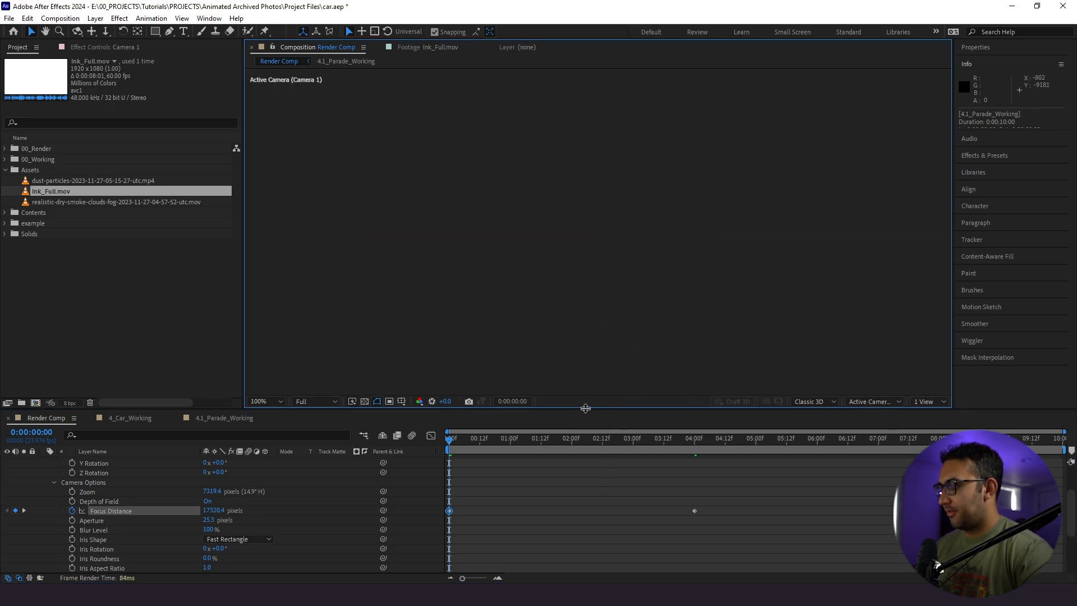
left_click(941, 404)
left_click(979, 421)
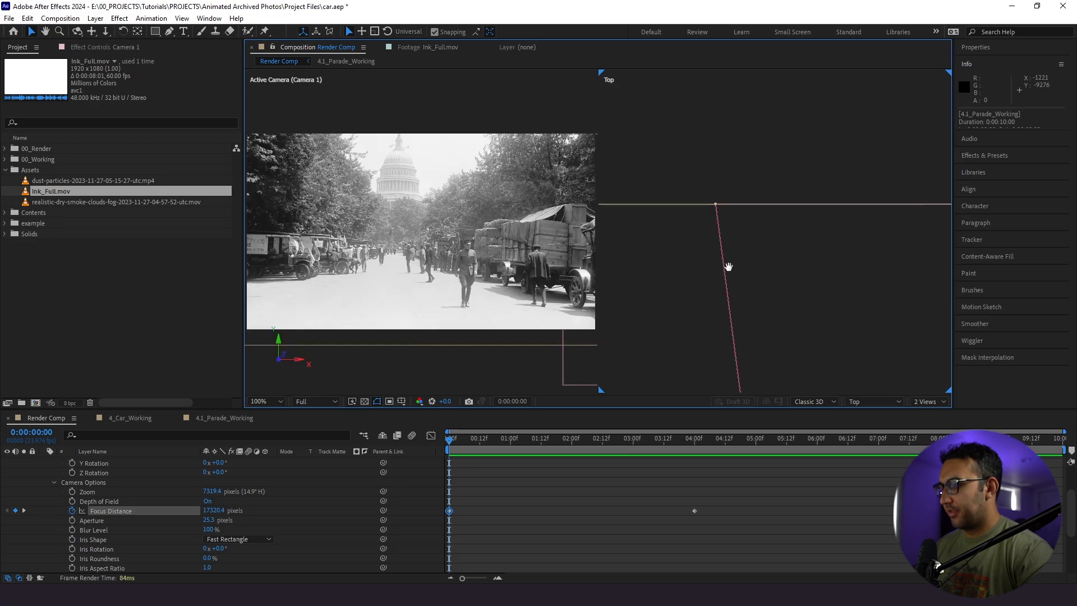
- Go to 0:00:04:00 and identify the 4_Car_Working layer's position in the Top view
scroll(763, 292, "down", 4)
key("v")
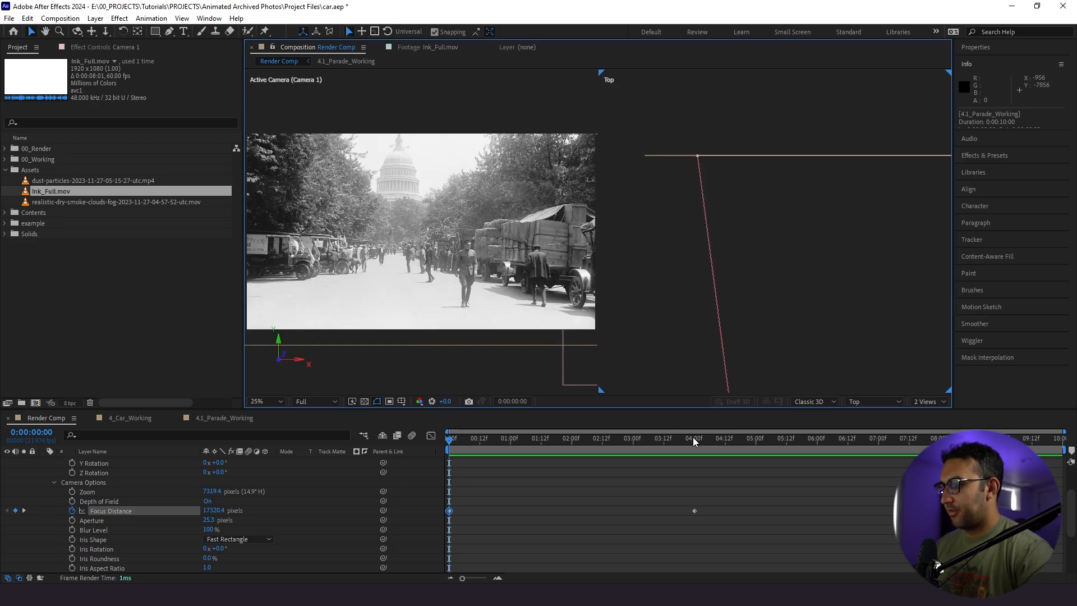
left_click(695, 438)
scroll(823, 284, "down", 6)
key("h")
scroll(785, 259, "down", 2)
key("v")
scroll(98, 479, "down", 5)
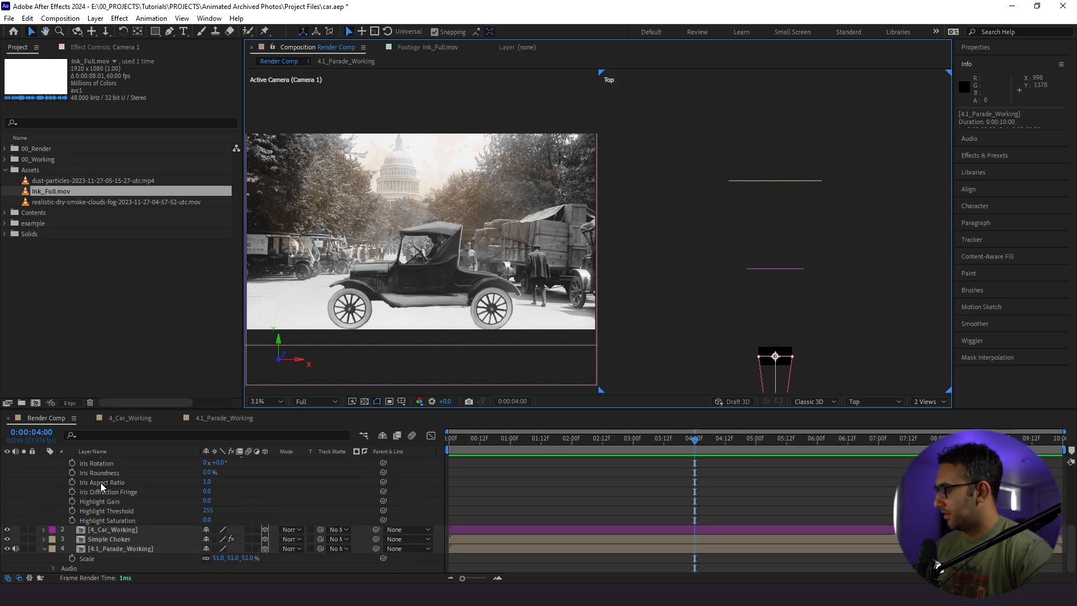
left_click(106, 529)
scroll(107, 505, "up", 3)
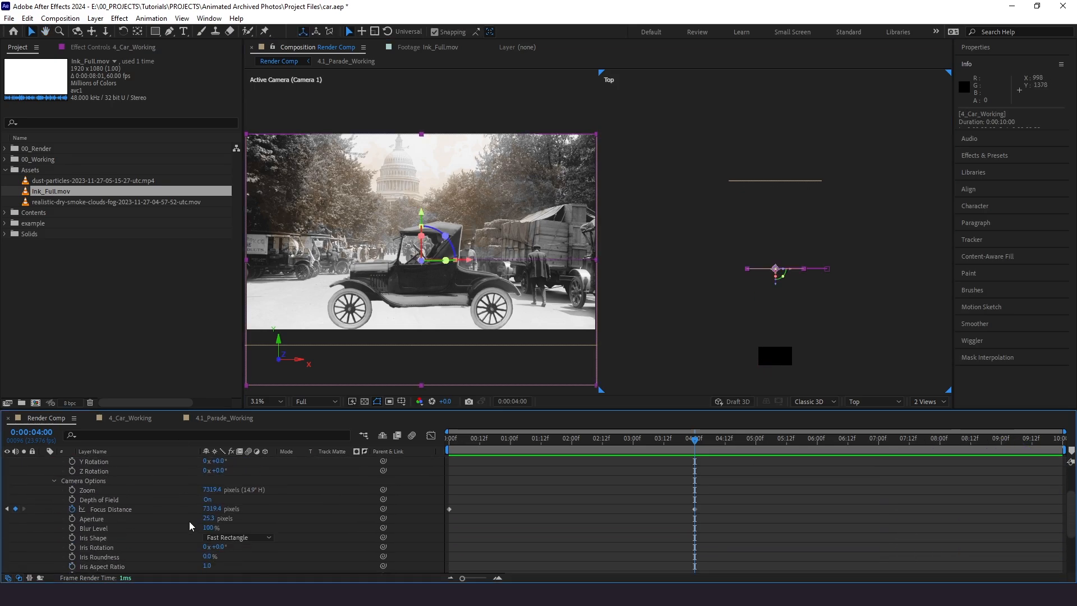
- Set Camera 1's Focus Distance at 0:00:04:00 to 12320.4 pixels so the focal plane meets the car layer
left_click(140, 509)
left_click_drag(213, 509, 1065, 516)
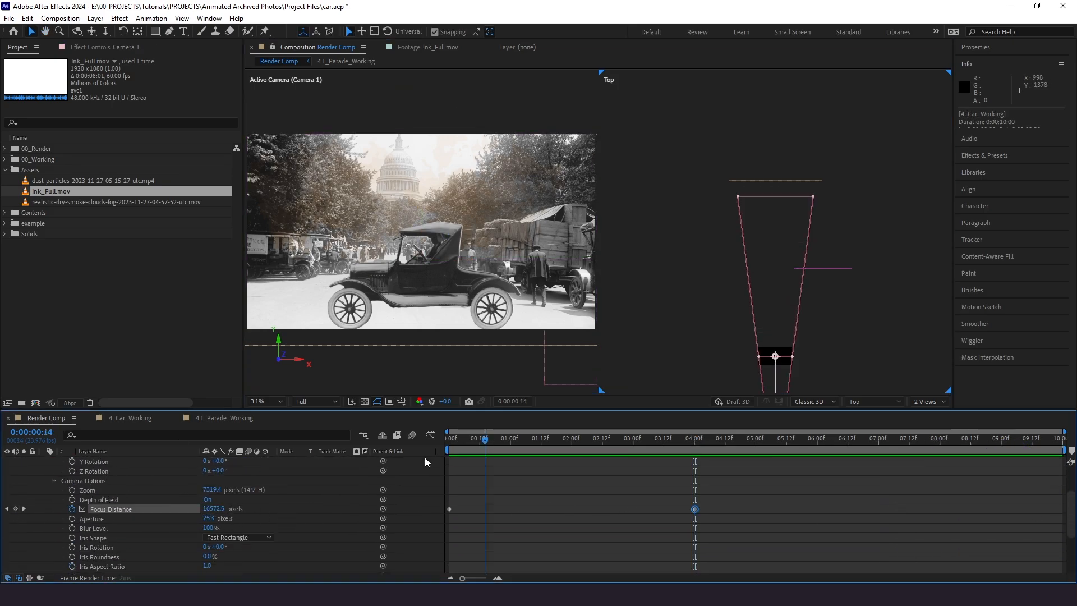
scroll(760, 271, "up", 6)
left_click_drag(221, 510, 294, 514)
scroll(701, 225, "down", 5)
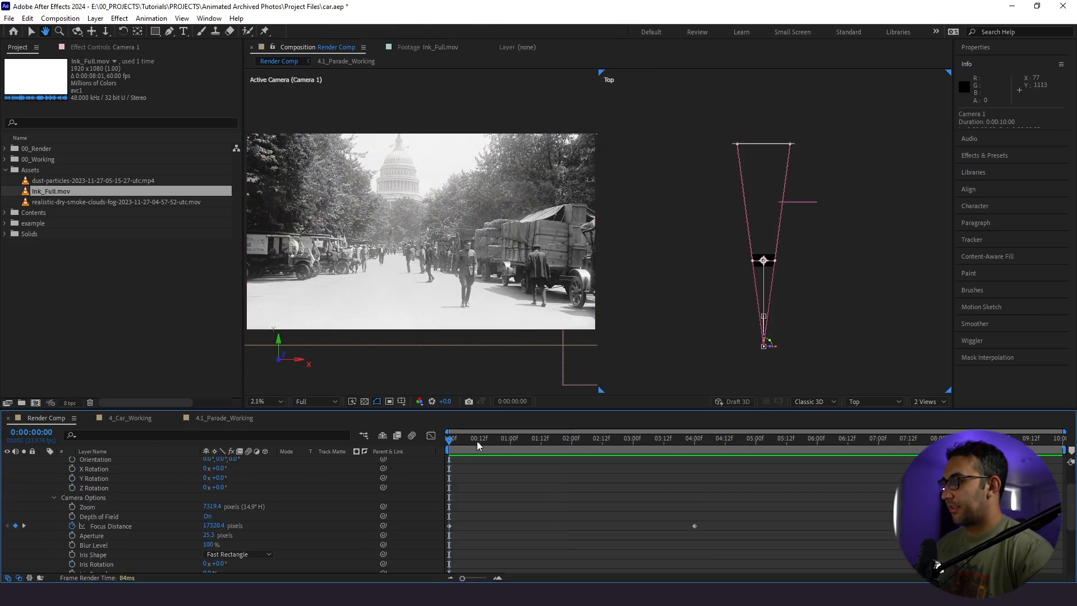
- Scrub through the focus shift and add a Focus Distance keyframe of about 9772 pixels at 0:00:05:00, near the car layer
left_click_drag(467, 443, 692, 473)
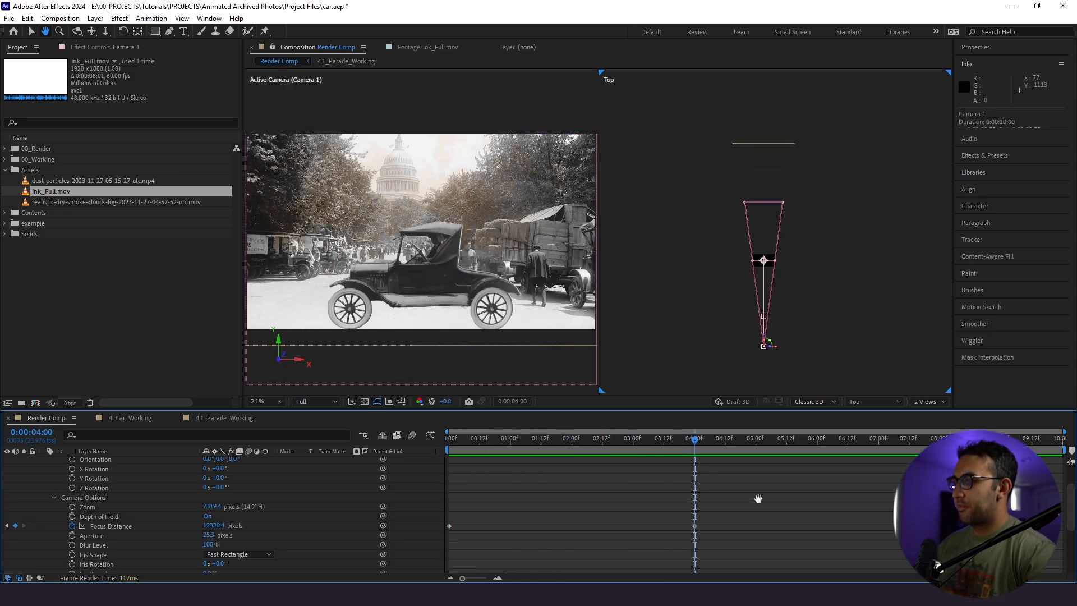
scroll(757, 498, "up", 2)
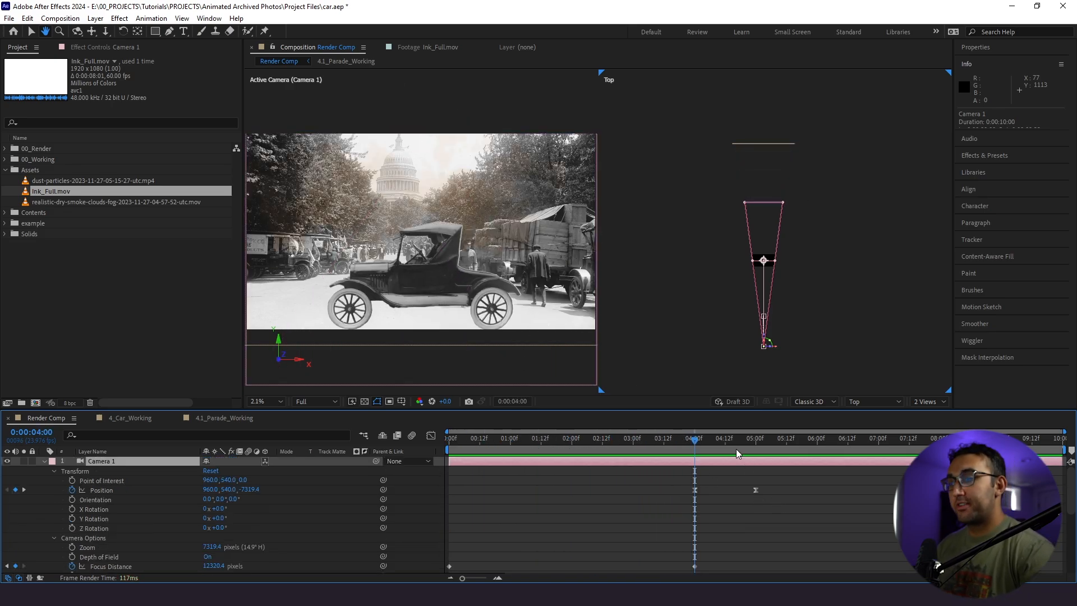
left_click_drag(732, 446, 757, 471)
scroll(359, 521, "down", 2)
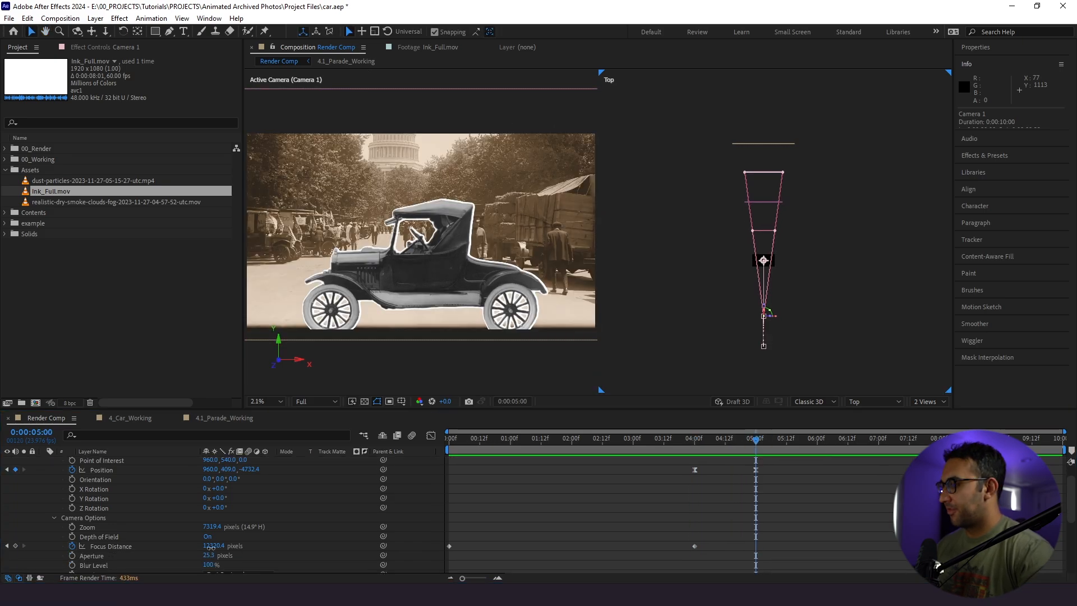
left_click_drag(219, 546, 275, 552)
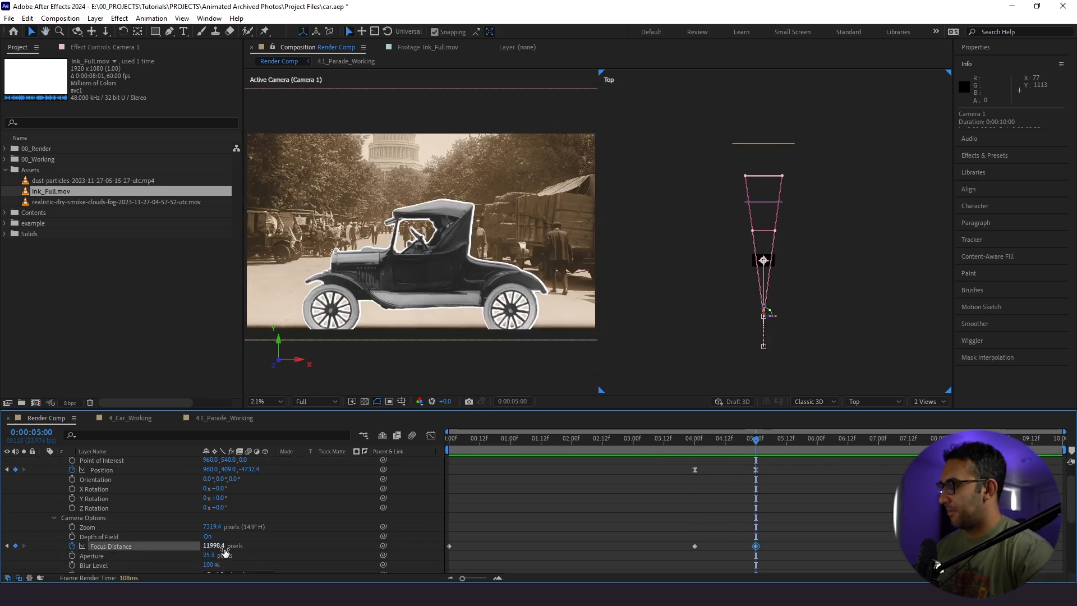
left_click_drag(93, 555, 25, 567)
- Refine the 0:00:05:00 Focus Distance to 9740.4 pixels, aligning the focal plane with the car layer in the Top view
scroll(775, 231, "up", 6)
key("space")
left_click_drag(693, 168, 790, 337)
scroll(714, 211, "up", 2)
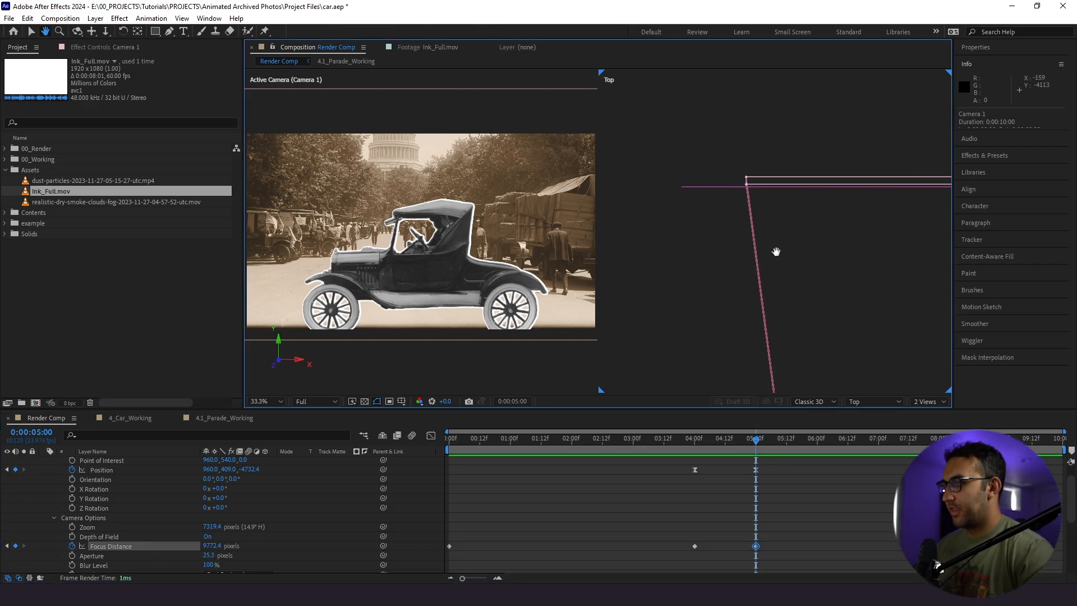
left_click_drag(221, 545, 208, 552)
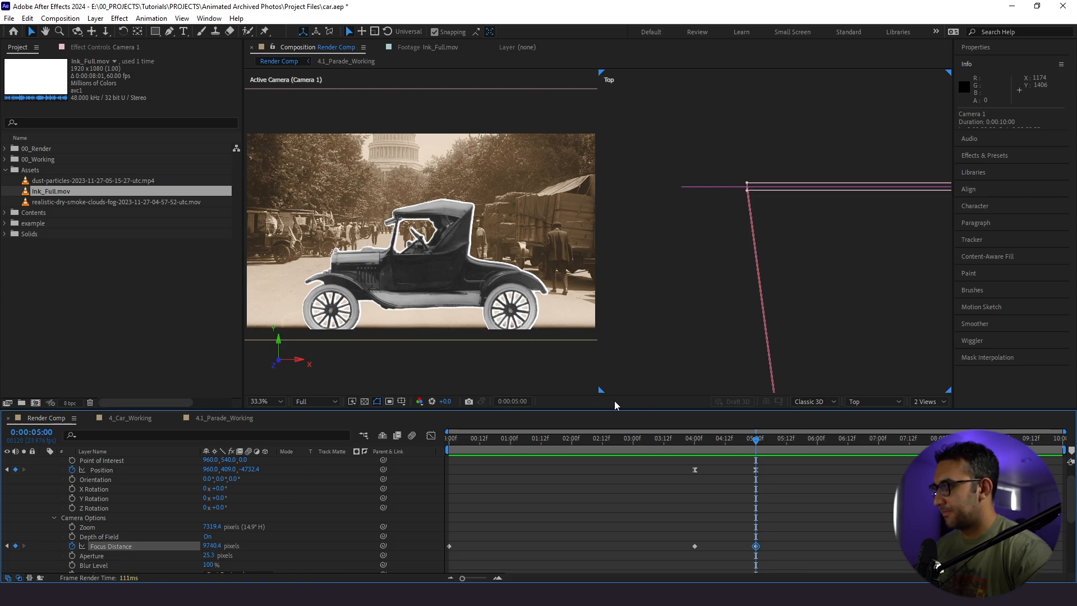
- Return to a single camera view and apply Easy Ease to all three Focus Distance keyframes
key("shift+slash")
left_click_drag(804, 527, 424, 560)
key("F10")
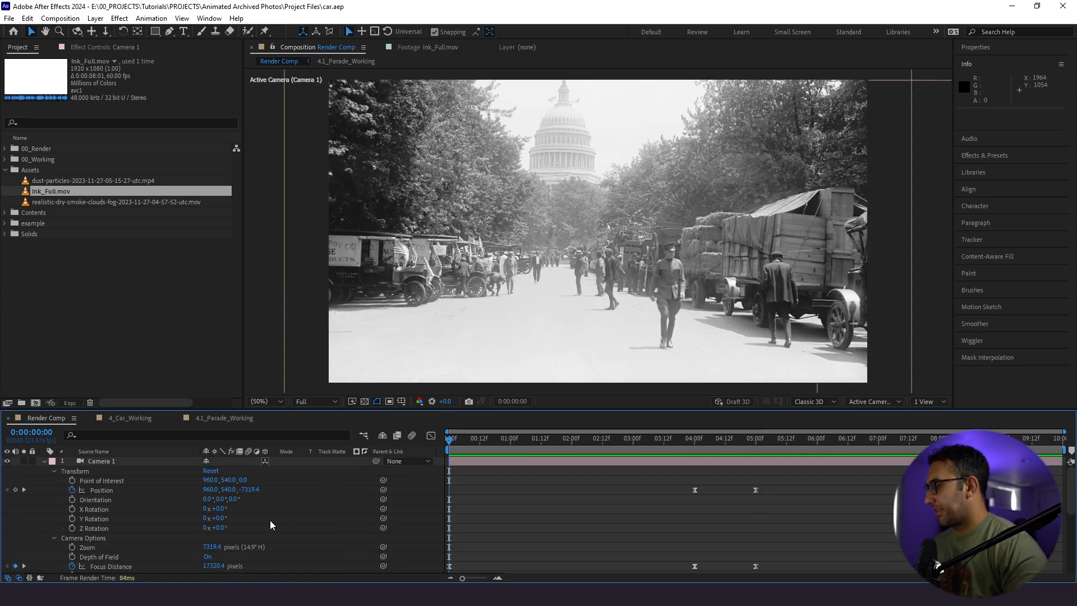
- Set Camera 1's Aperture to 600 pixels and scrub through the timeline to check the depth of field
scroll(147, 522, "down", 1)
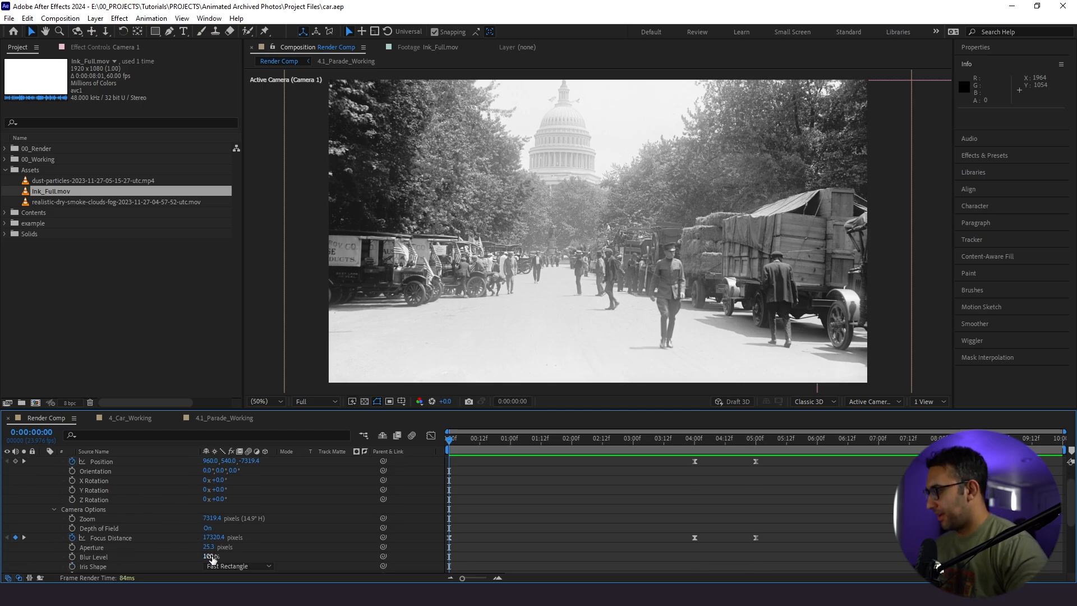
left_click_drag(207, 547, 268, 548)
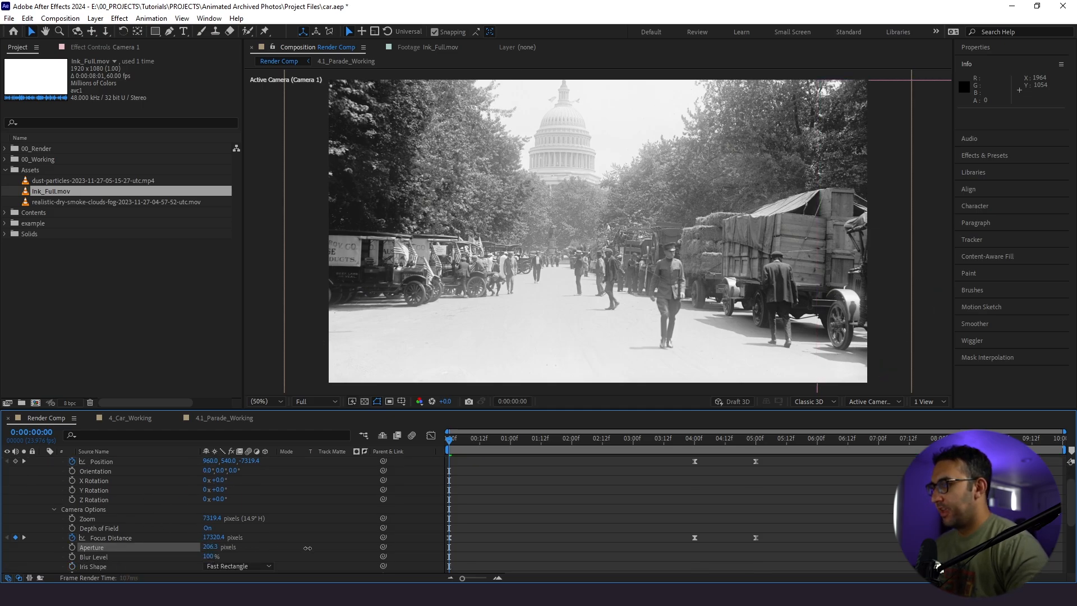
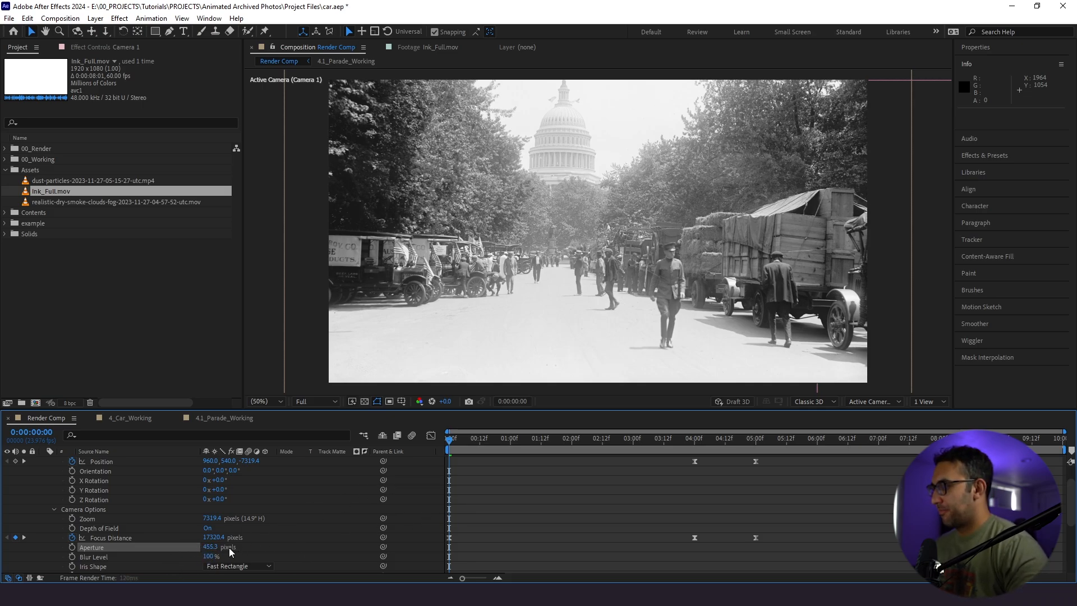
type("600")
key("Return")
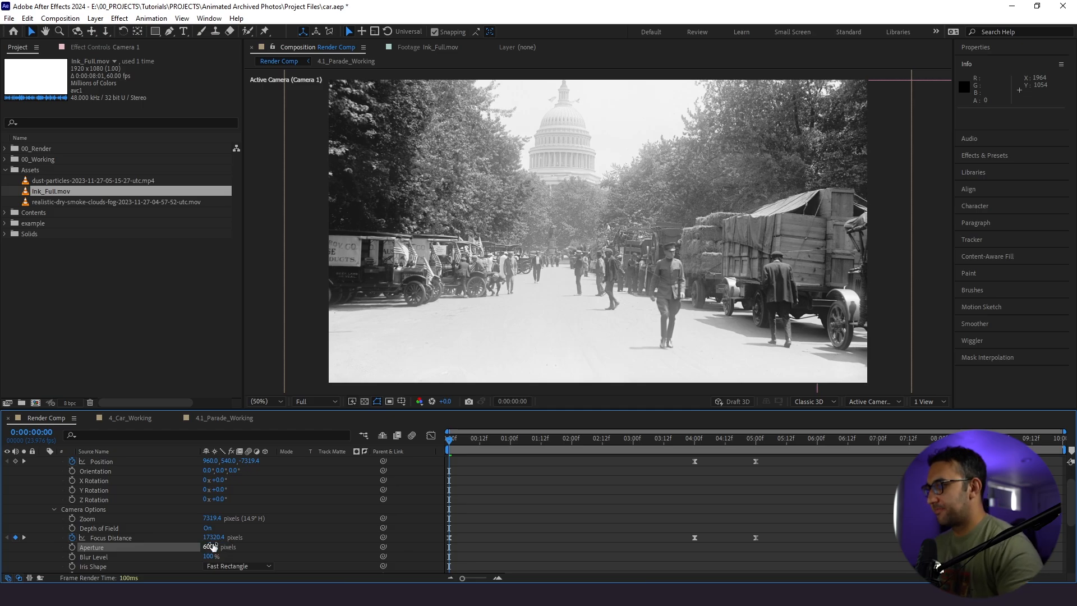
left_click_drag(635, 440, 579, 460)
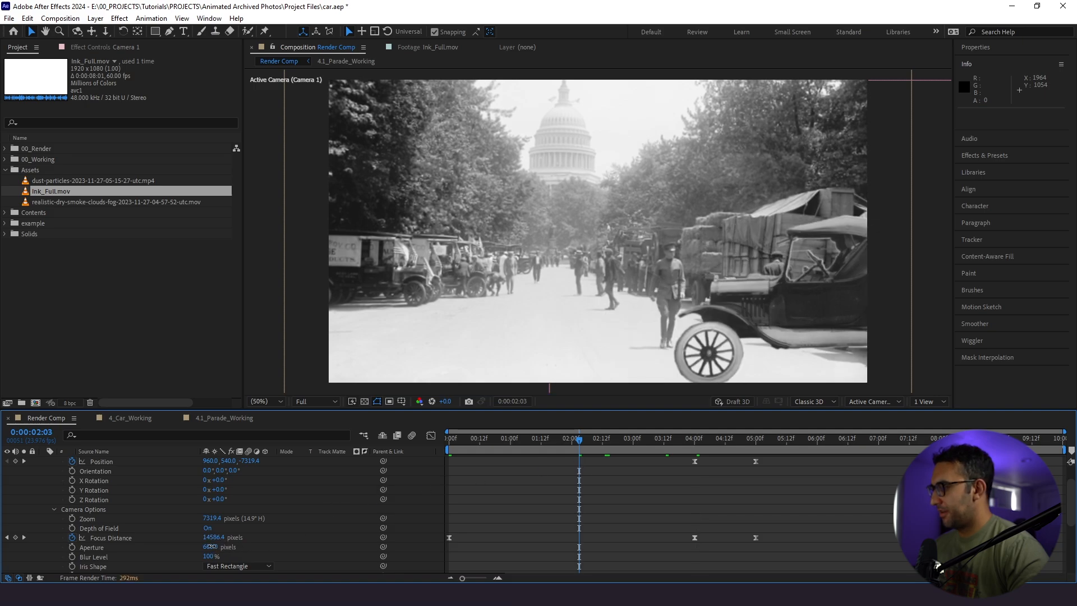
key("Return")
left_click_drag(579, 443, 750, 456)
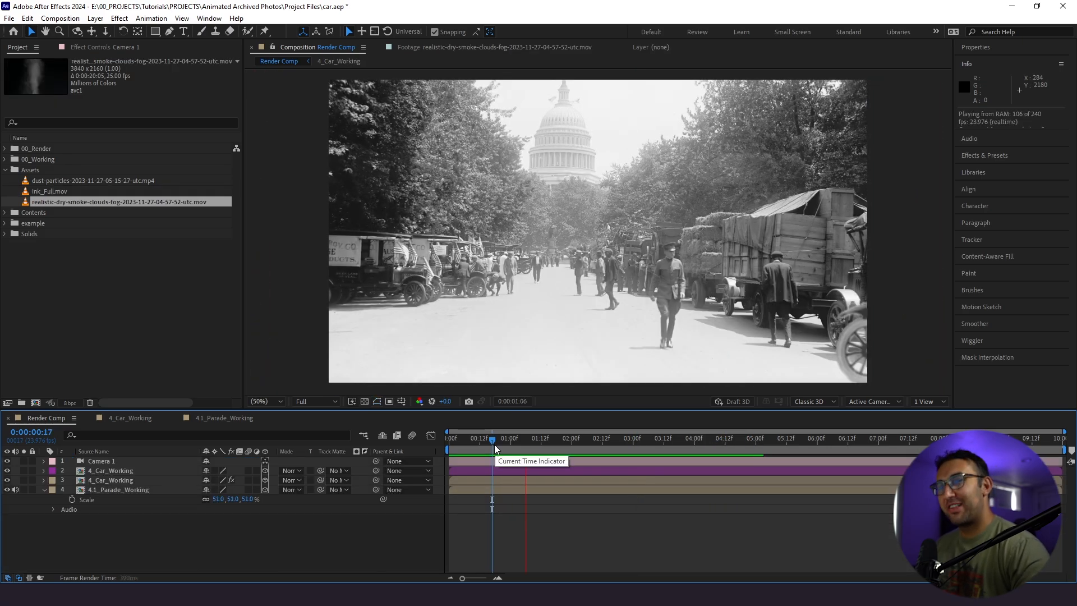
- Add the realistic-dry-smoke-clouds-fog footage to Render Comp directly below Camera 1 and make it a 3D layer
key("space")
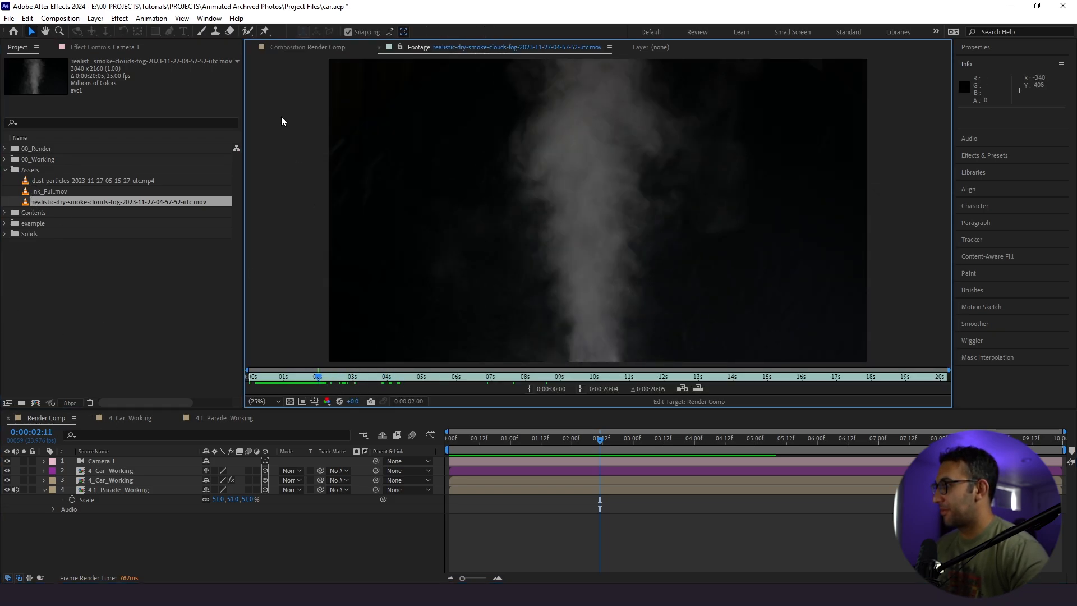
left_click(309, 50)
left_click_drag(67, 203, 90, 468)
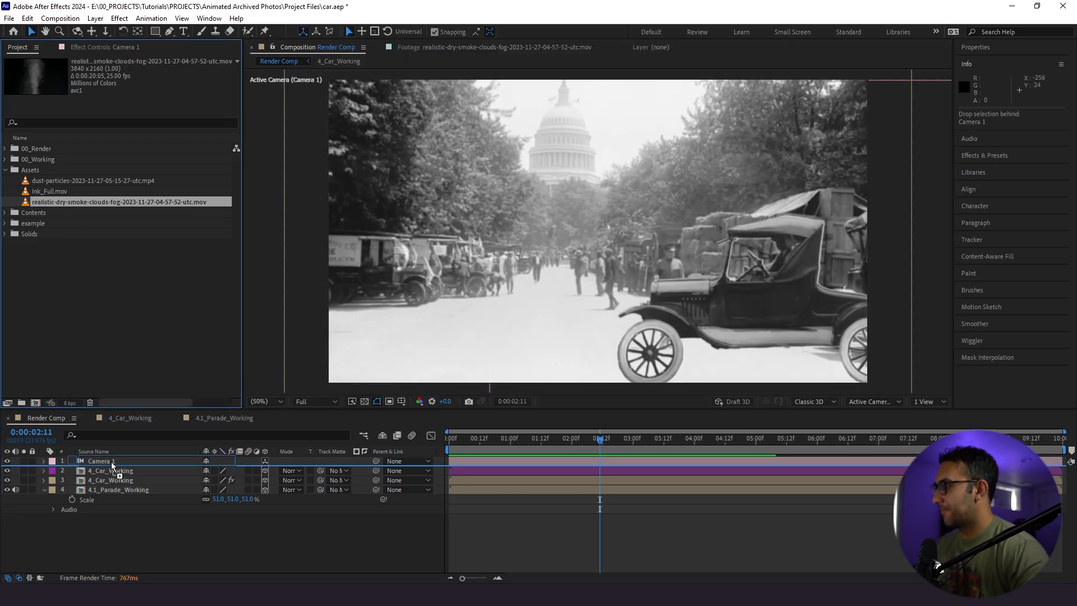
left_click(264, 471)
- Set the smoke layer's Z position to 5000 to match the car layer and its blending mode to Screen
left_click(142, 481)
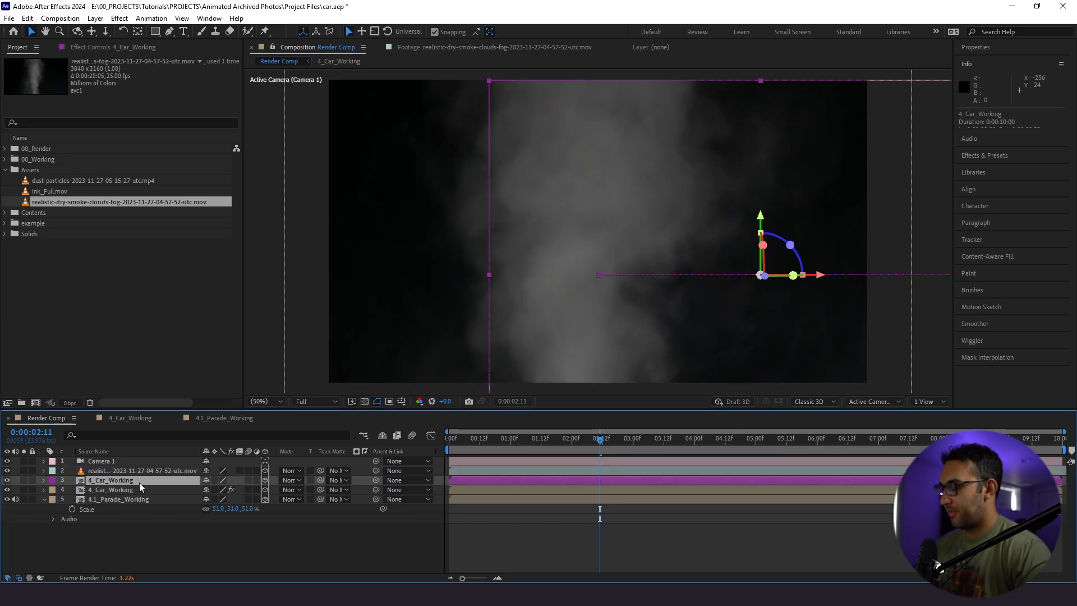
key("p")
left_click(138, 472)
key("p")
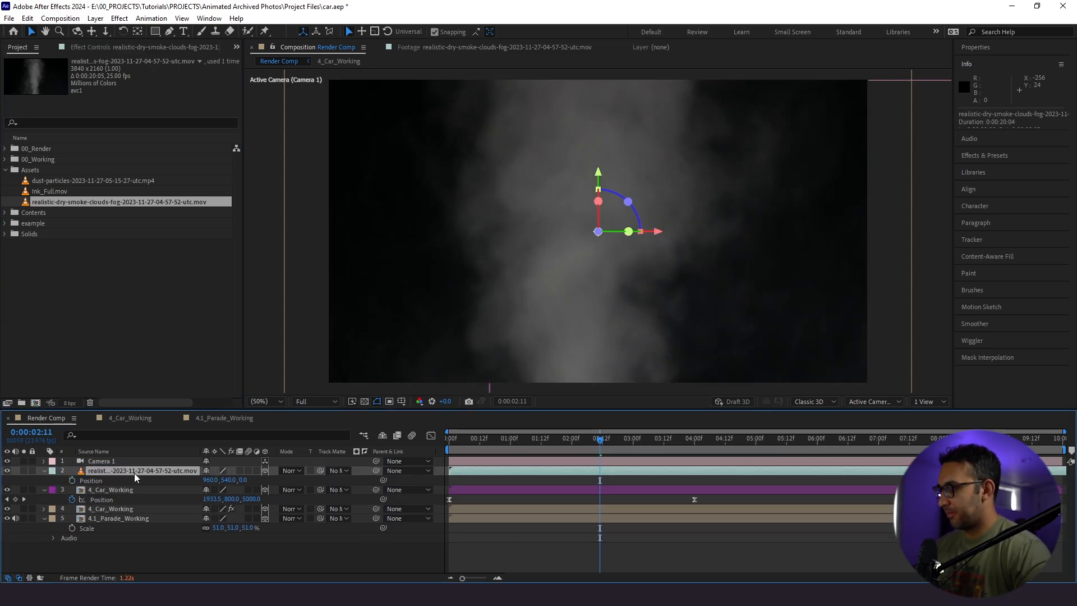
key("F2")
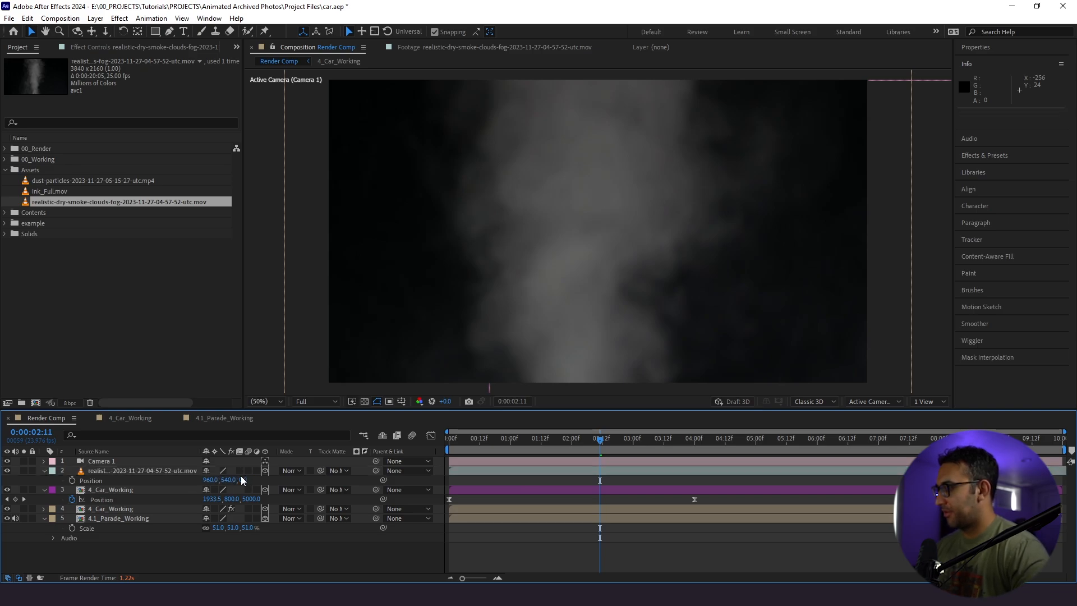
left_click(241, 480)
type("500")
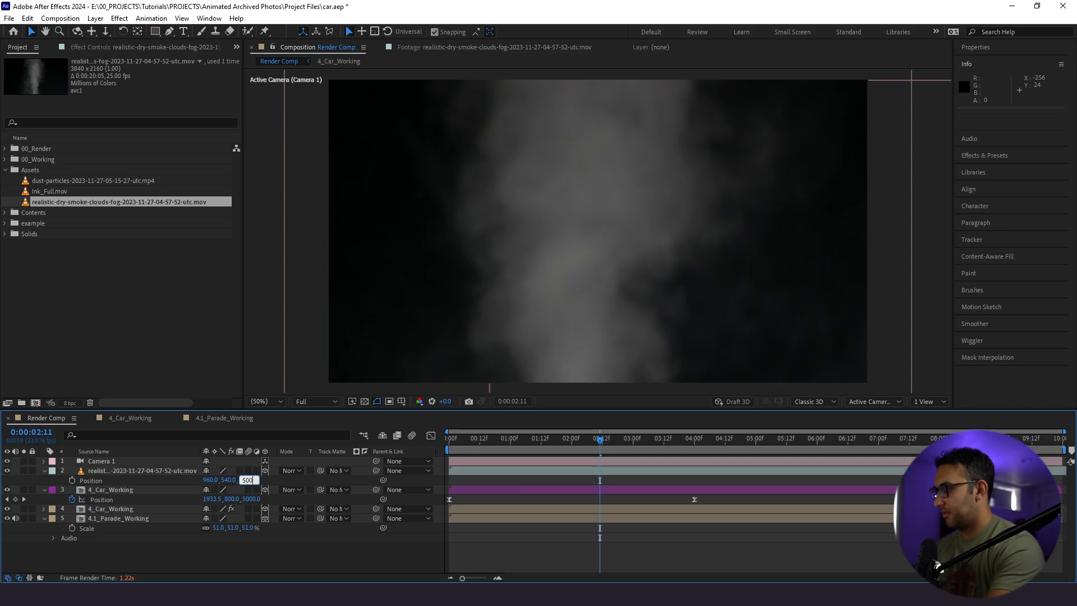
type("0")
key("Return")
left_click(291, 470)
left_click(334, 236)
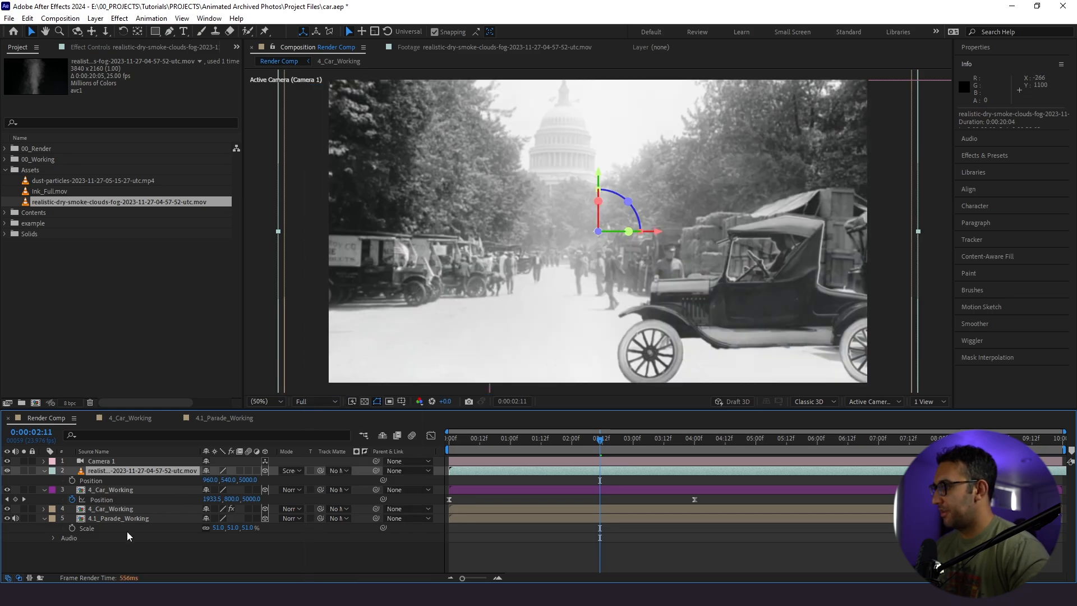
- Set the smoke layer's Z orientation to 90° and scale it down to 20%
key("r")
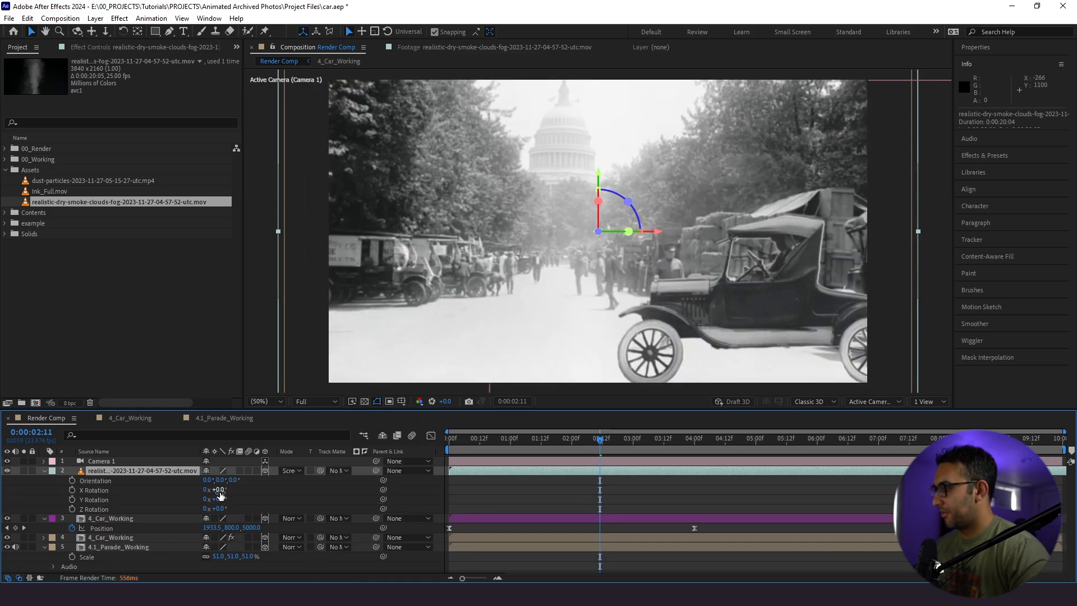
left_click_drag(233, 480, 258, 486)
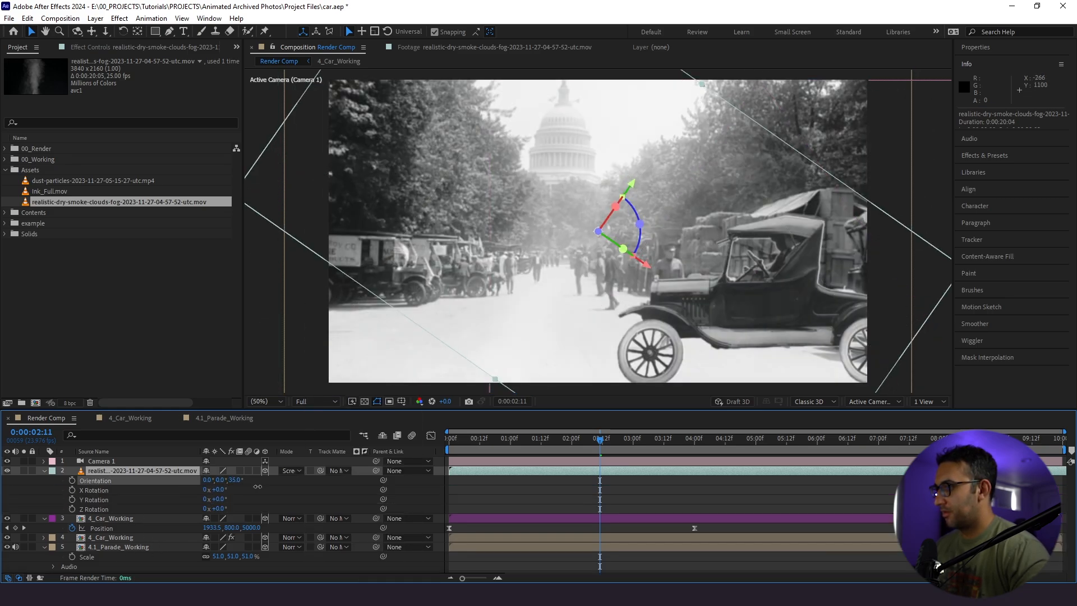
left_click(236, 481)
type("90")
key("Return")
key("shift+s")
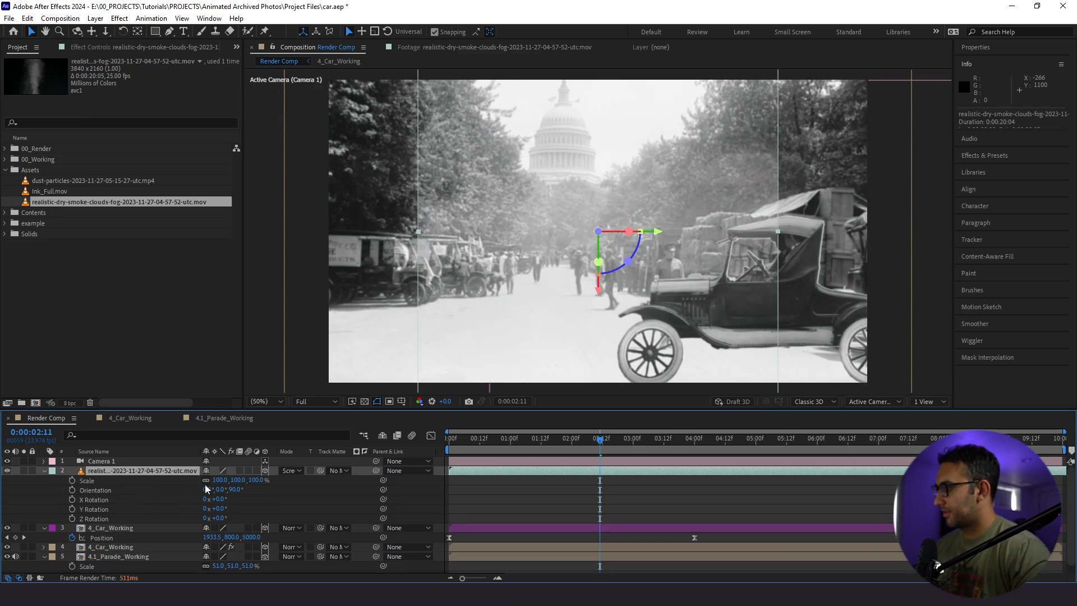
left_click_drag(217, 480, 187, 490)
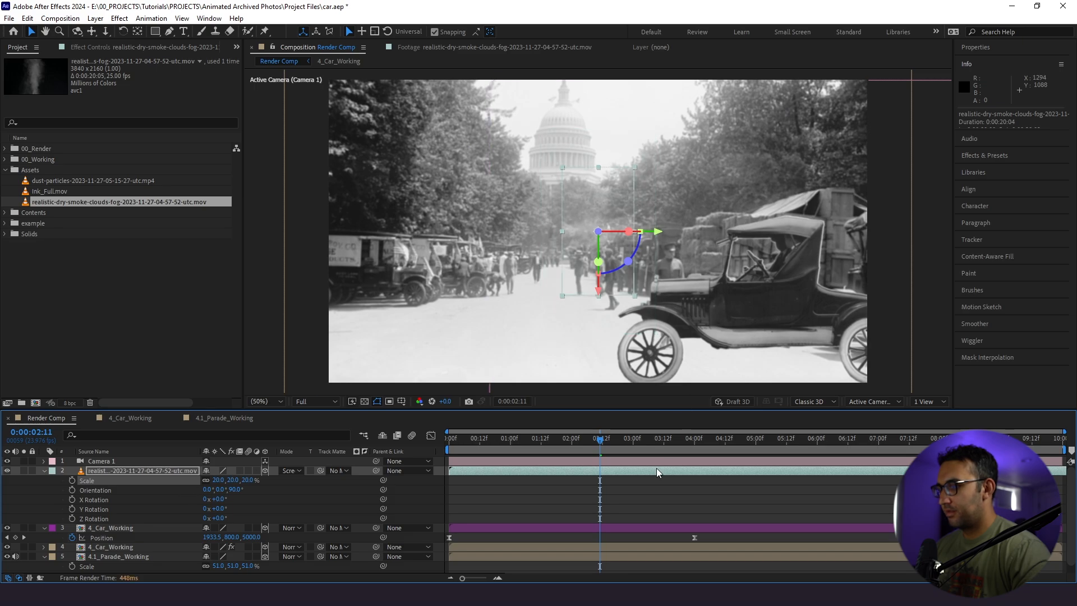
- At 0:00:04:00, move the smoke layer behind the car's rear fender, to about 1921, 1094 in X and Y
left_click_drag(599, 445, 695, 443)
scroll(584, 258, "up", 1)
left_click_drag(583, 252, 526, 241)
left_click_drag(470, 300, 373, 198)
key("v")
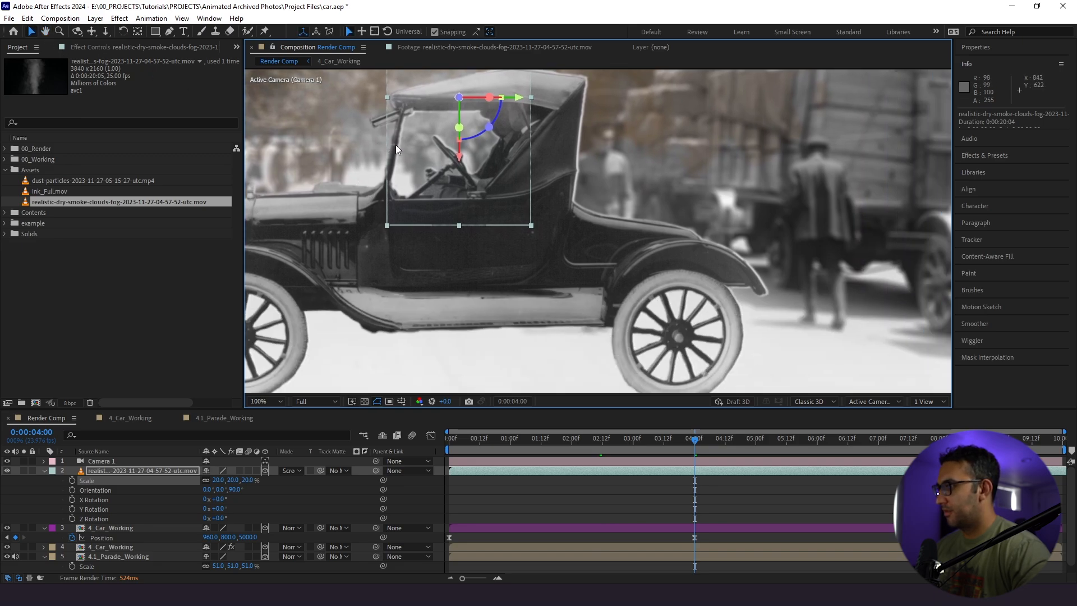
left_click_drag(457, 159, 466, 297)
left_click_drag(517, 241, 822, 279)
left_click_drag(764, 302, 775, 347)
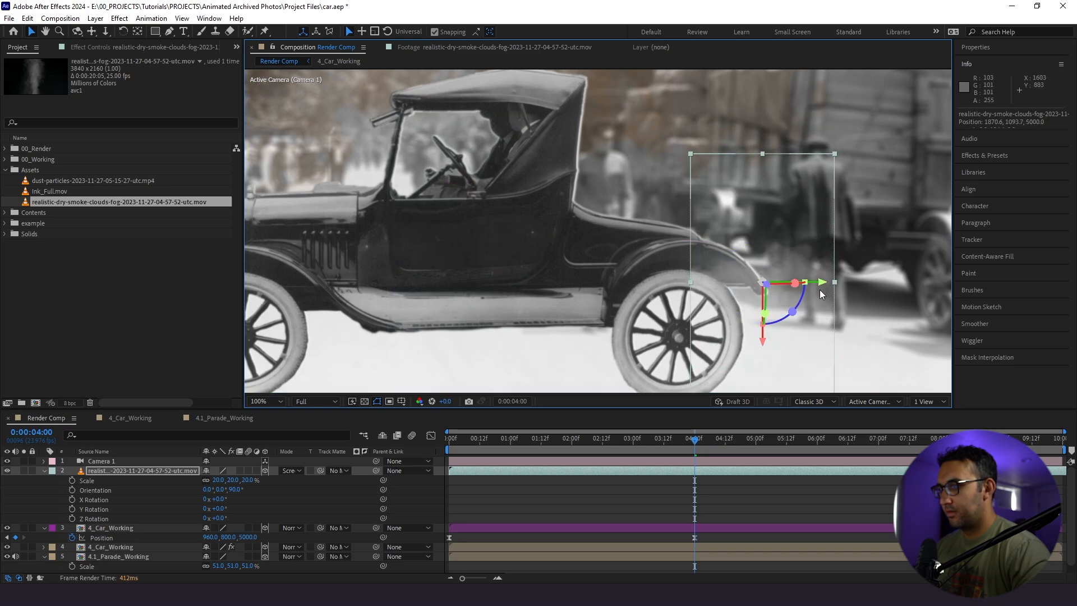
left_click_drag(823, 287, 839, 284)
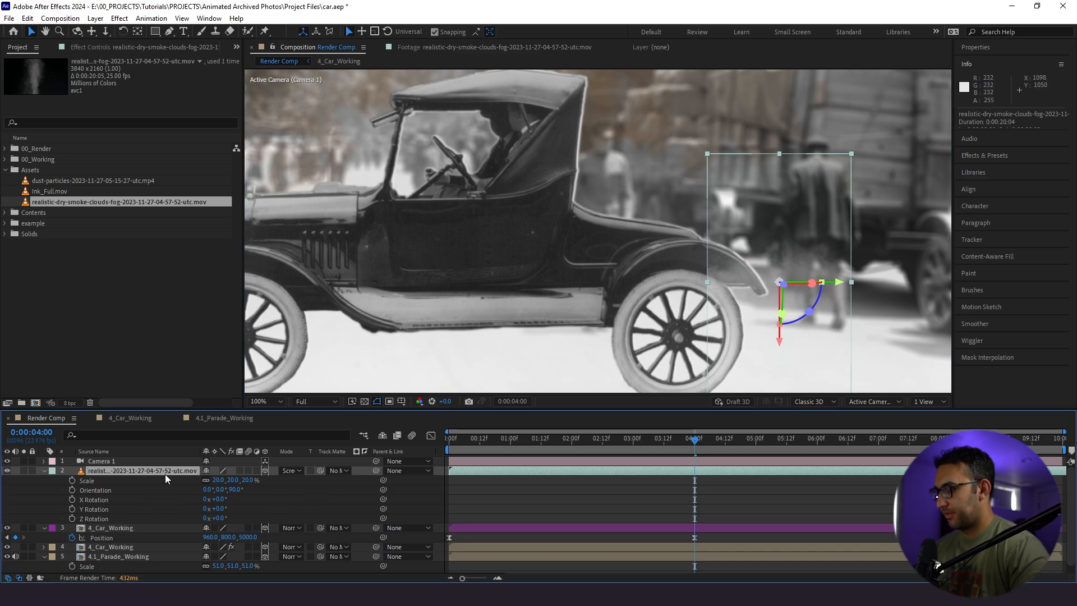
- Set the smoke layer's Z position to 5100 so it sits slightly behind the car
key("shift+p")
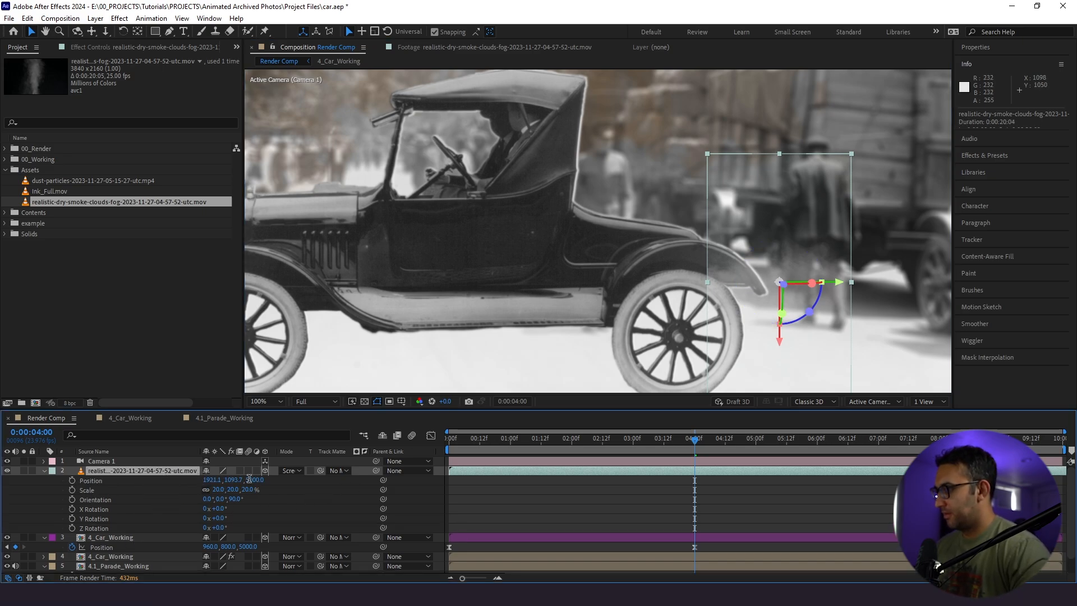
key("Delete")
type("1")
key("Return")
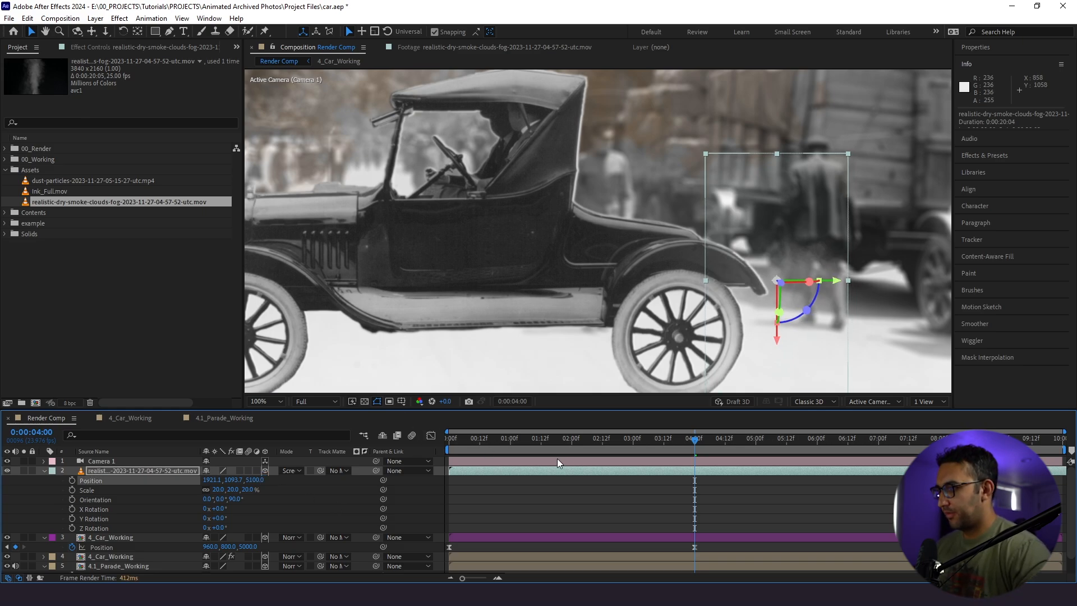
left_click(564, 506)
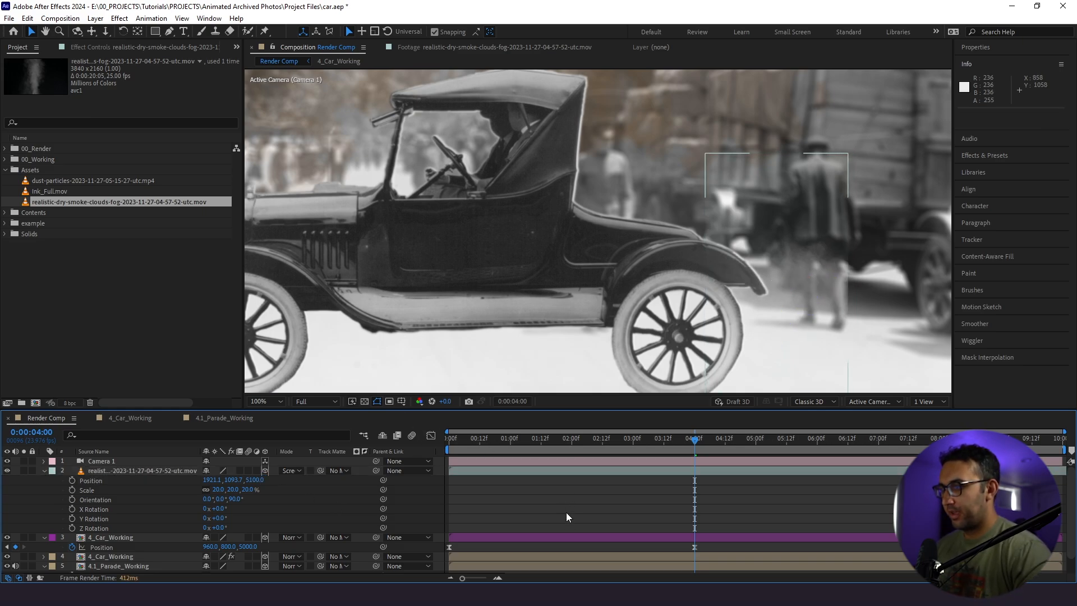
- Draw a closed mask on the smoke layer with the Pen tool, from the rear fender around the smoke to the rear wheel
left_click(95, 471)
scroll(724, 254, "up", 2)
left_click_drag(788, 305, 448, 235)
left_click(607, 512)
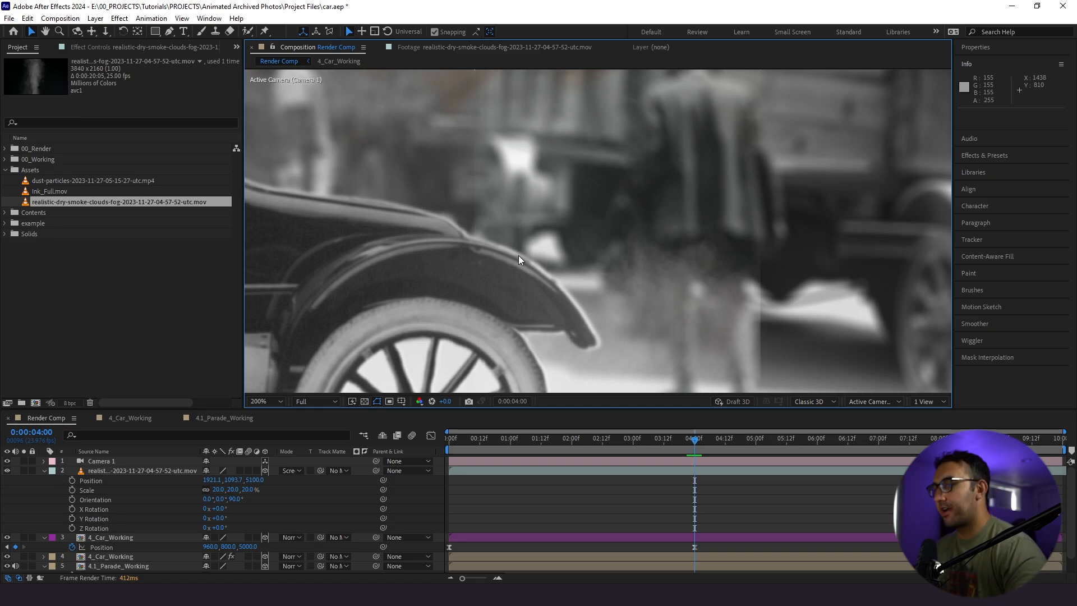
left_click_drag(620, 297, 639, 221)
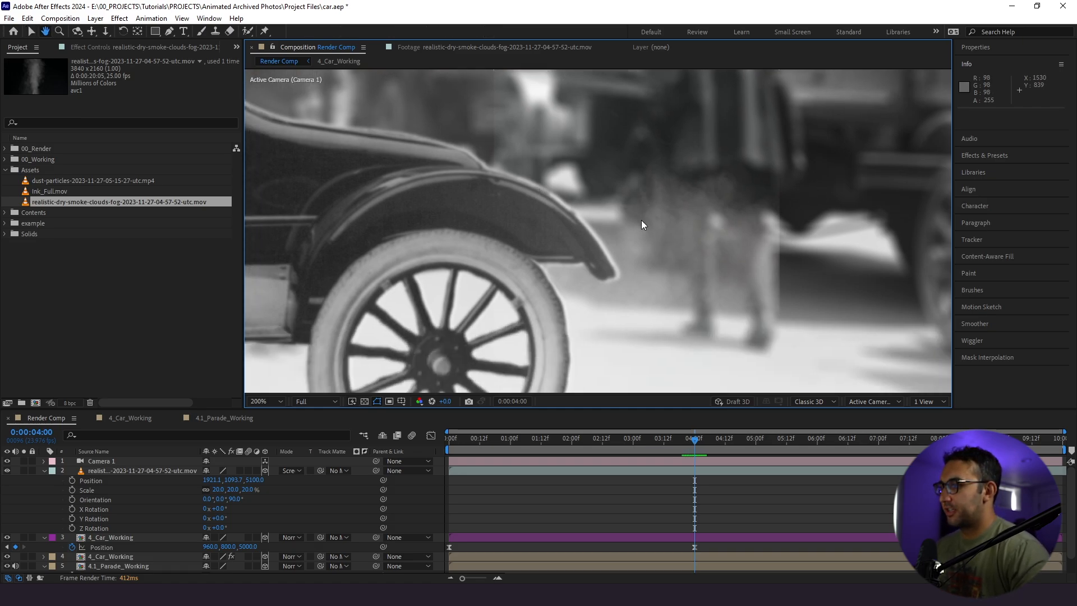
left_click(144, 471)
key("g")
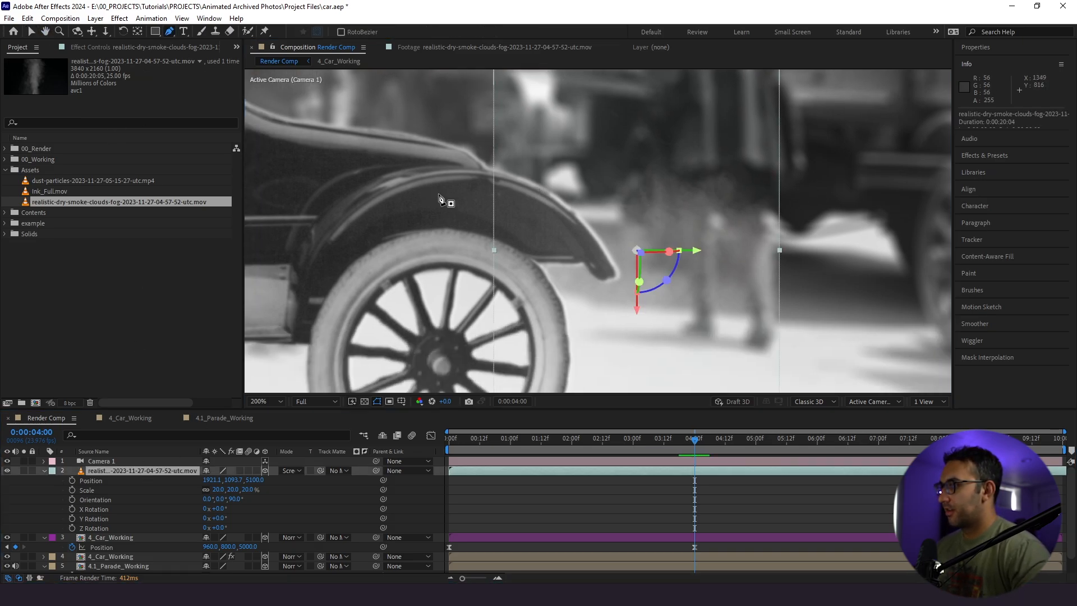
left_click(452, 189)
left_click_drag(654, 141, 665, 147)
left_click_drag(712, 235, 710, 238)
left_click_drag(685, 308, 697, 270)
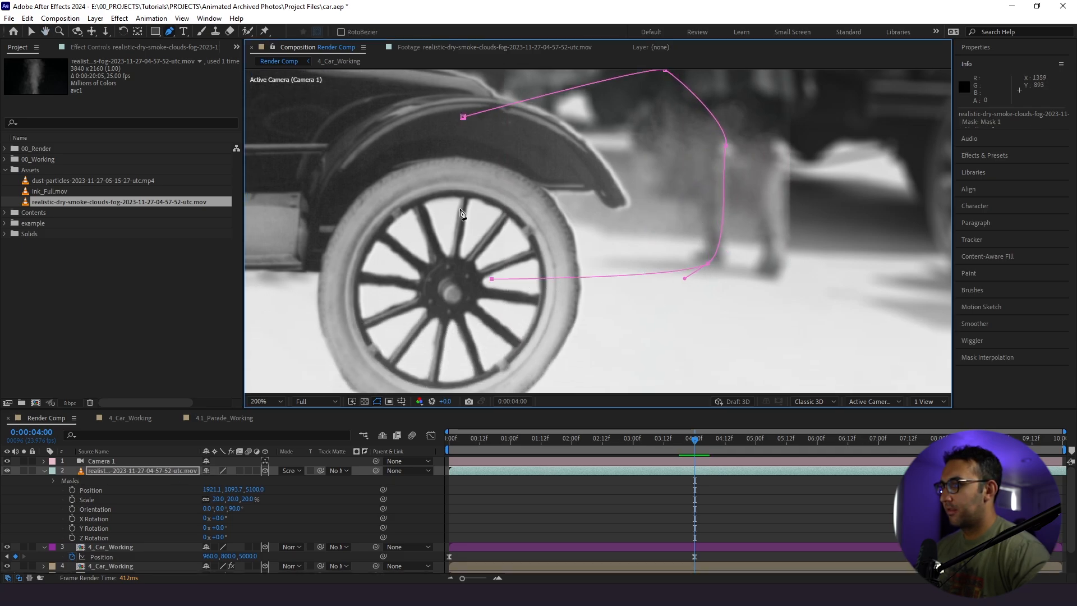
left_click(463, 117)
- Feather the smoke mask by 300 pixels and parent the smoke layer to the purple 4_Car_Working layer
key("f")
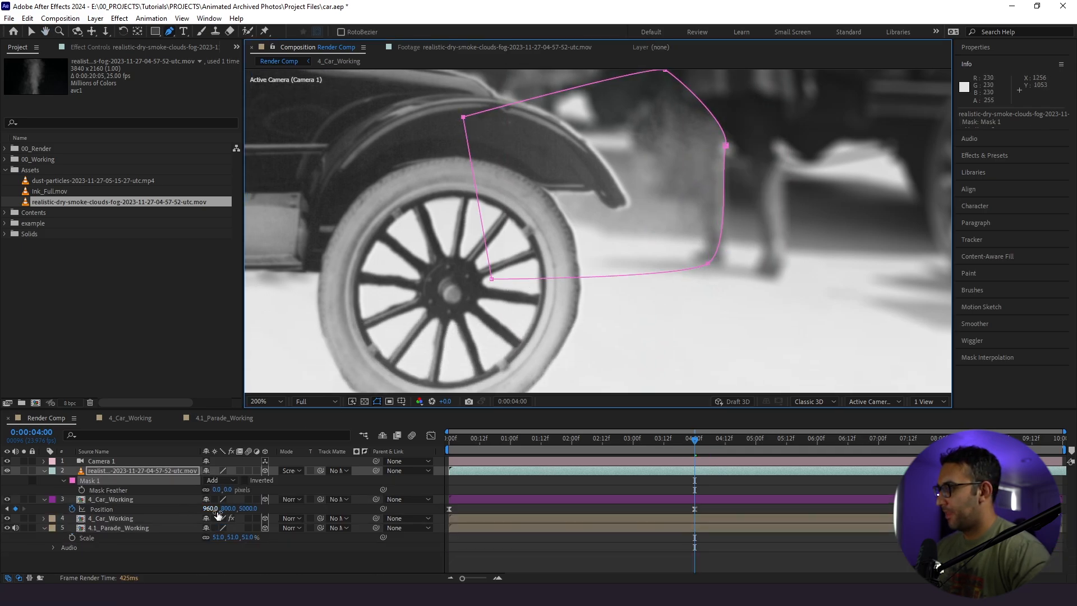
left_click(216, 490)
type("150")
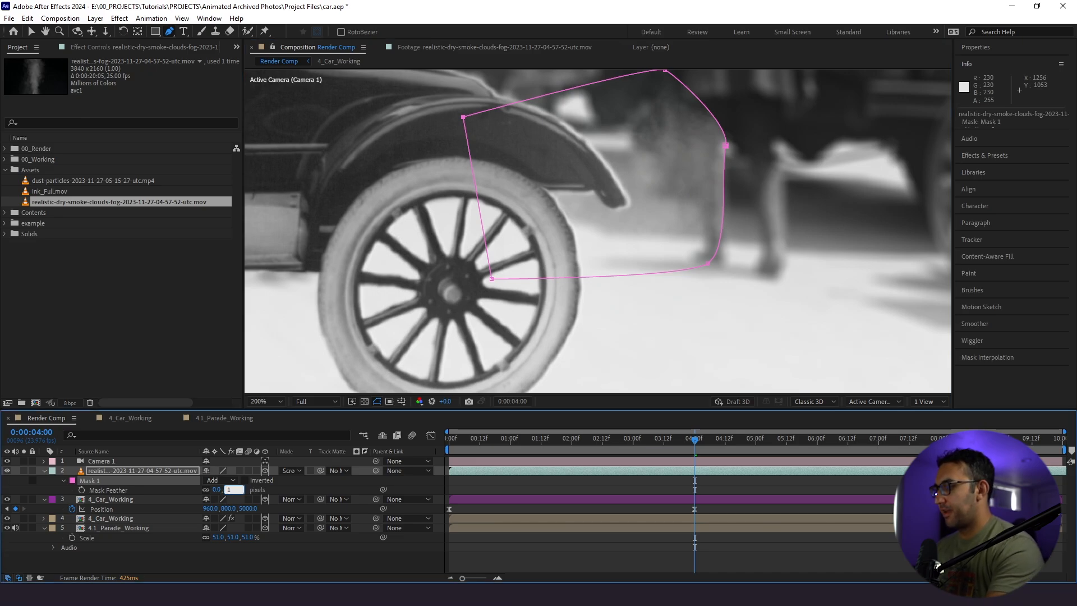
key("Return")
left_click(223, 489)
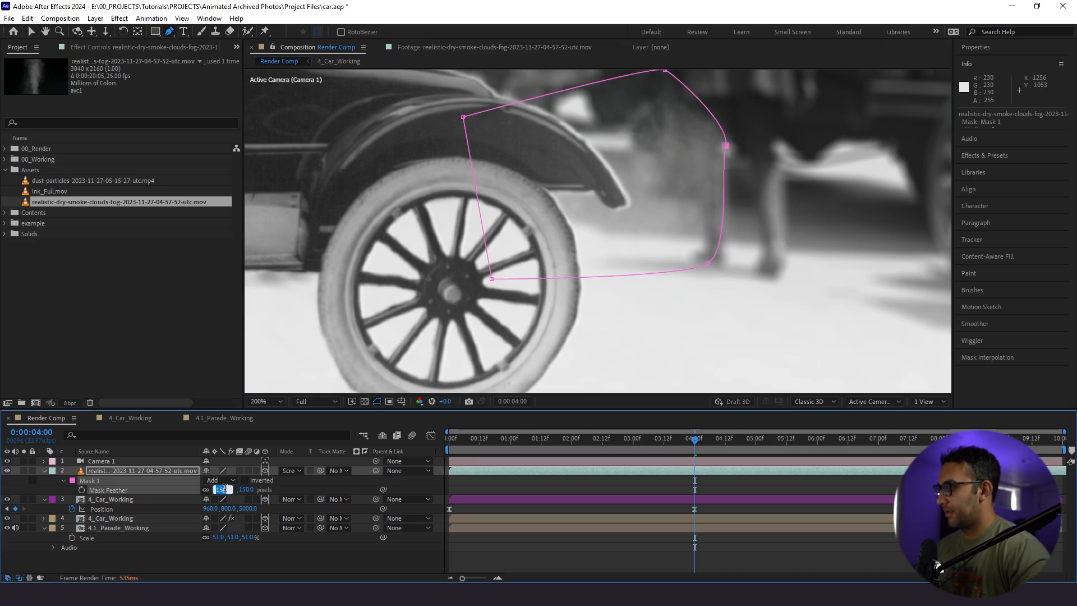
type("300")
key("Return")
left_click(167, 470)
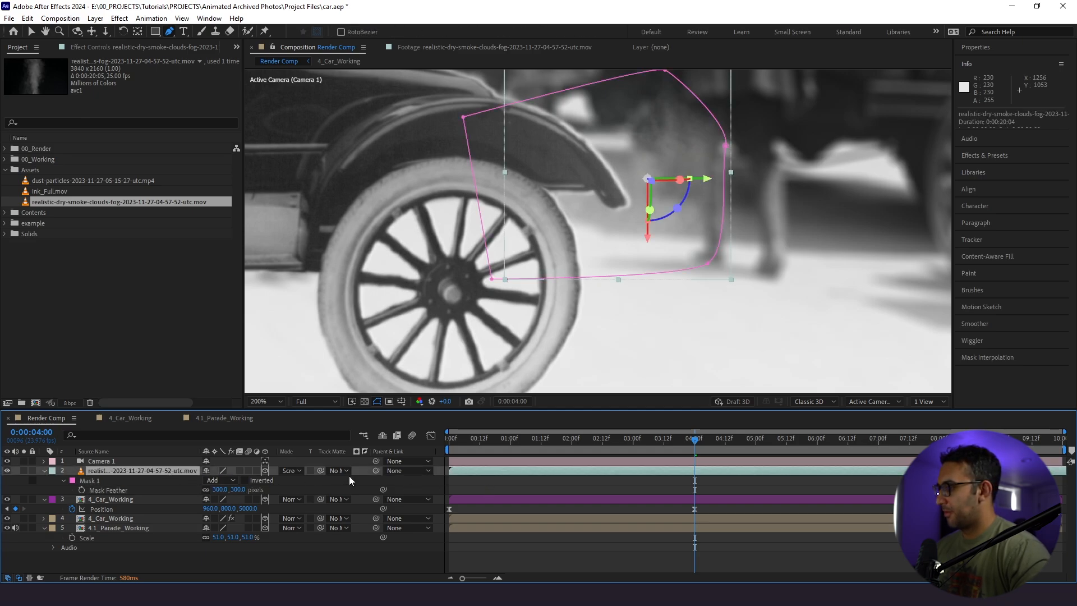
left_click_drag(376, 470, 139, 498)
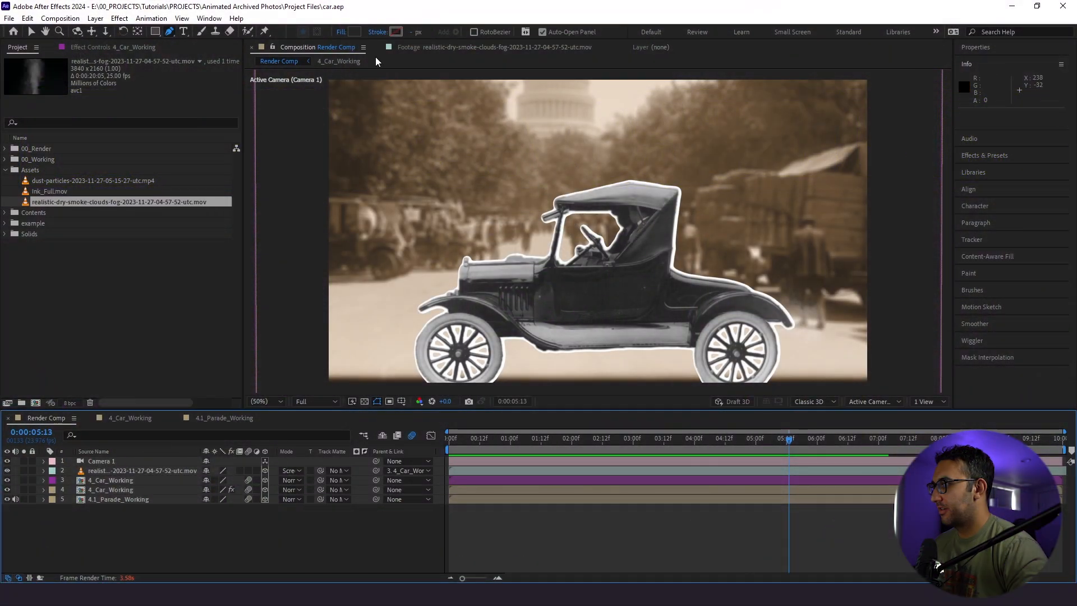
- Set the shape fill to None and the stroke colour to yellow, FFFC07
left_click(343, 32)
left_click(521, 312)
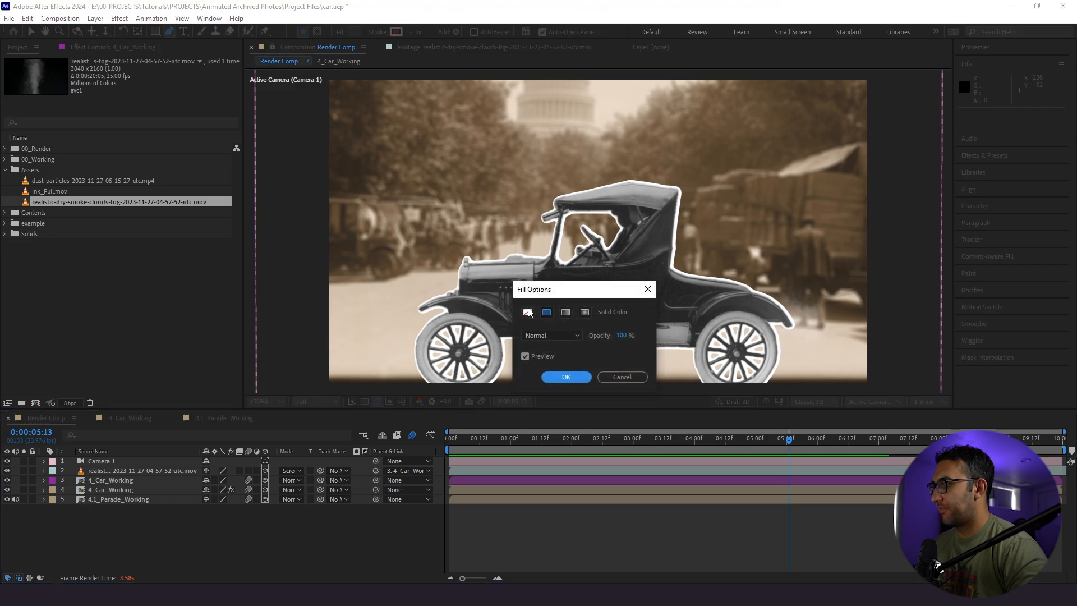
left_click(561, 376)
left_click_drag(411, 34, 415, 34)
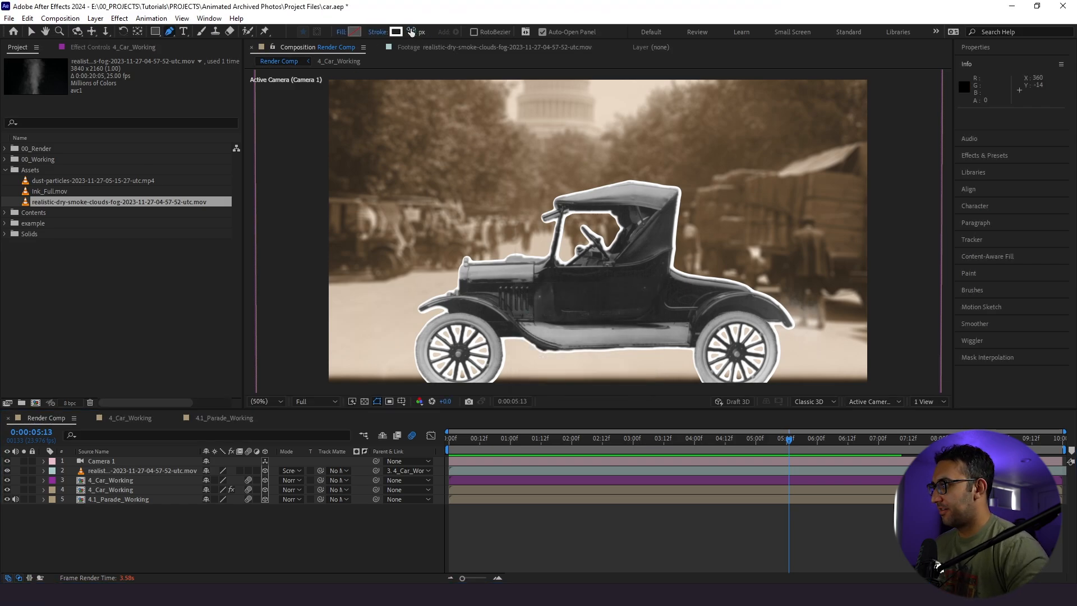
left_click(396, 32)
left_click_drag(178, 245, 174, 275)
left_click(128, 178)
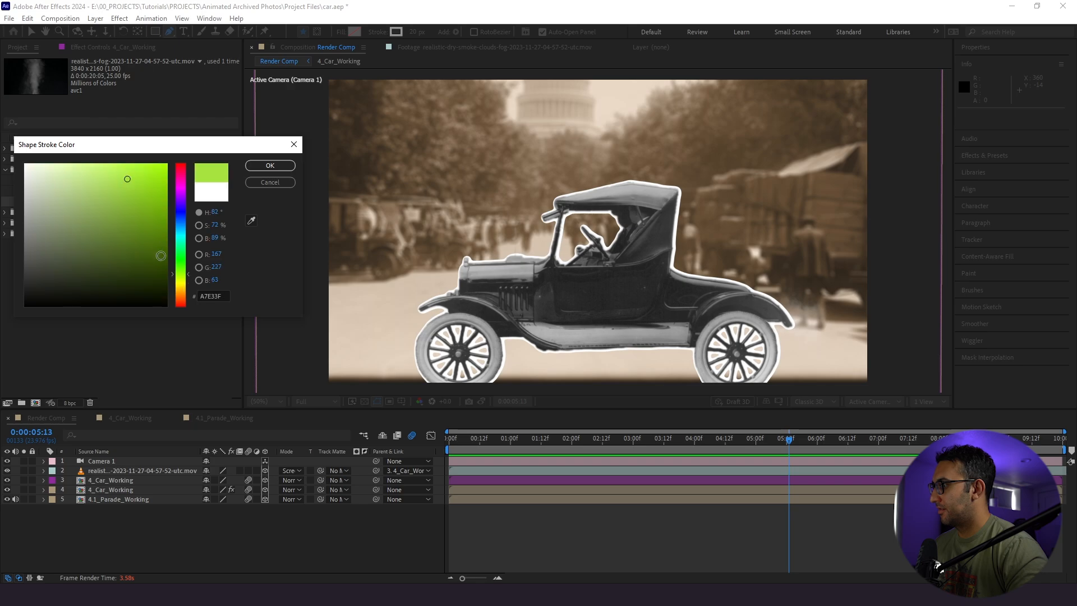
left_click_drag(147, 168, 149, 155)
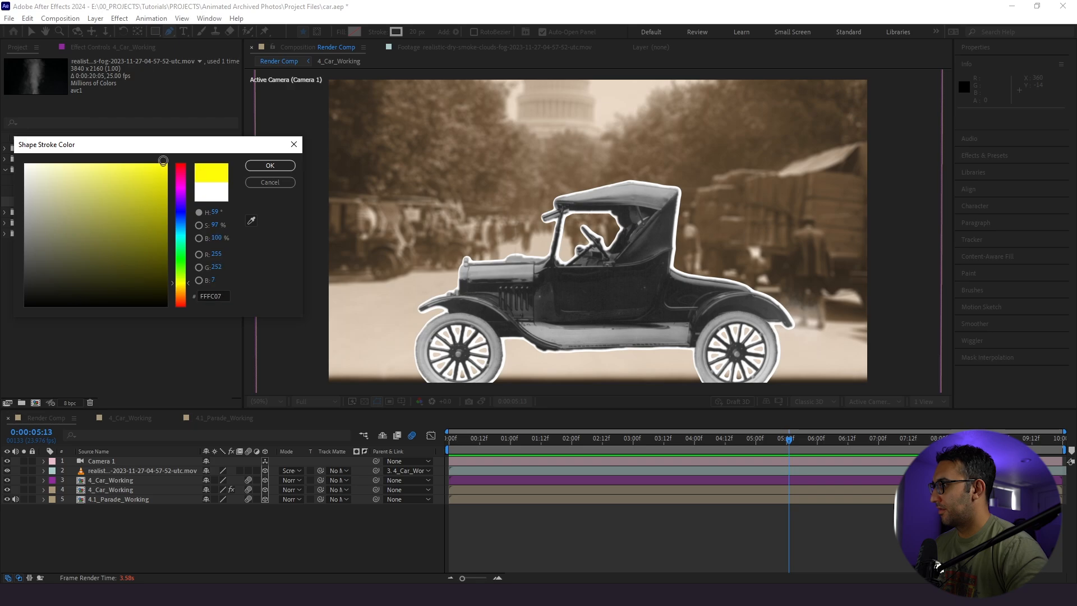
left_click(270, 166)
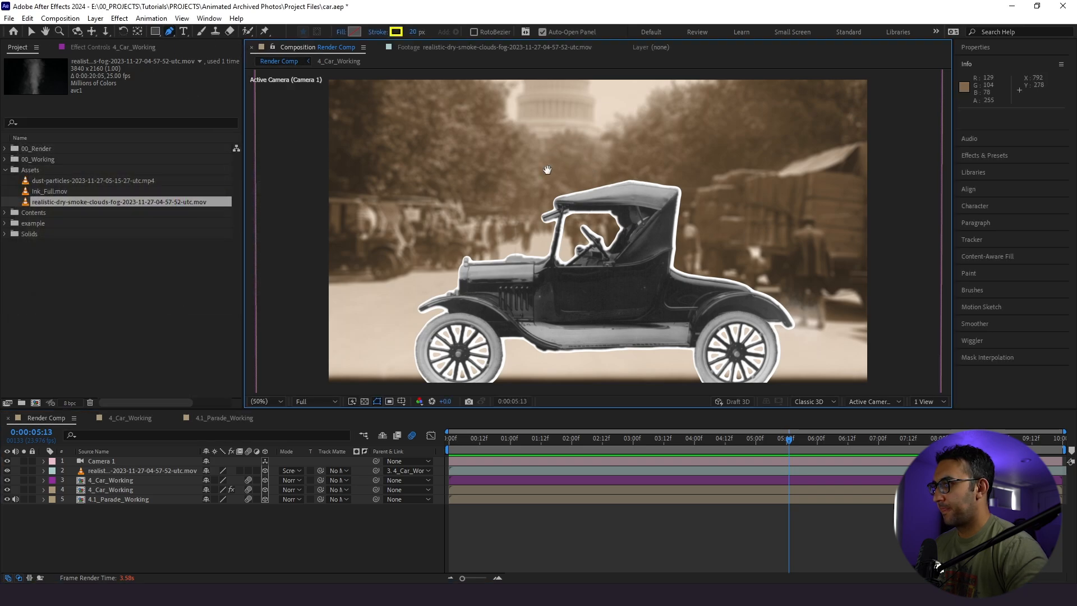
- Draw a straight horizontal line above the car's roof with the Pen tool and widen its stroke to 85 px
left_click_drag(551, 157, 534, 217)
left_click(525, 213)
left_click(652, 216, "shift")
mouse_move(415, 32)
left_mouse_down()
mouse_move(555, 52)
mouse_move(486, 67)
left_mouse_up()
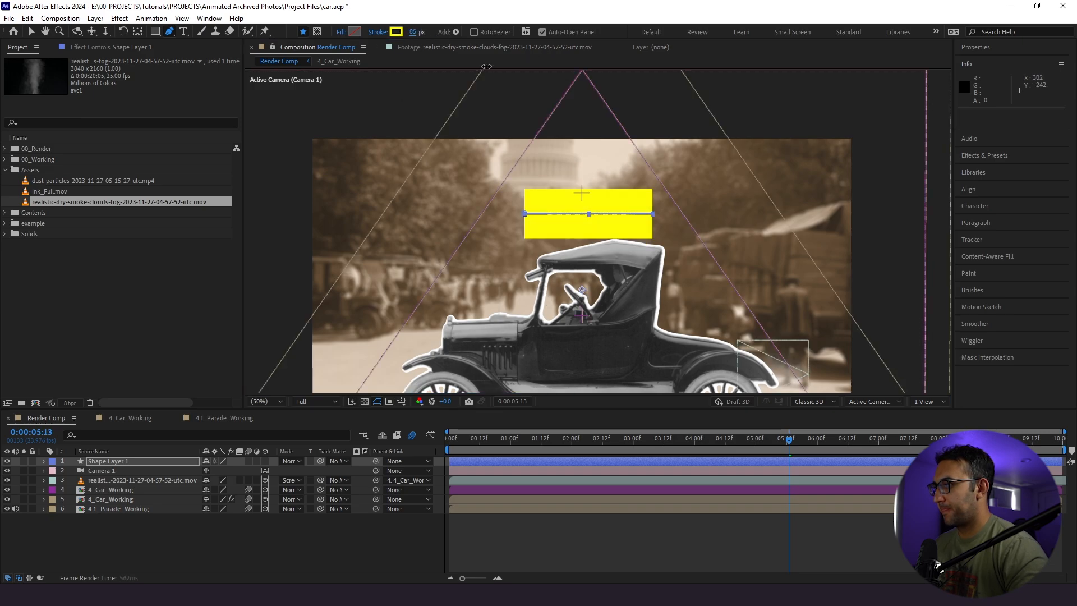
left_click(191, 525)
- Add the text "1931" above the car, near the yellow bar
left_click(184, 32)
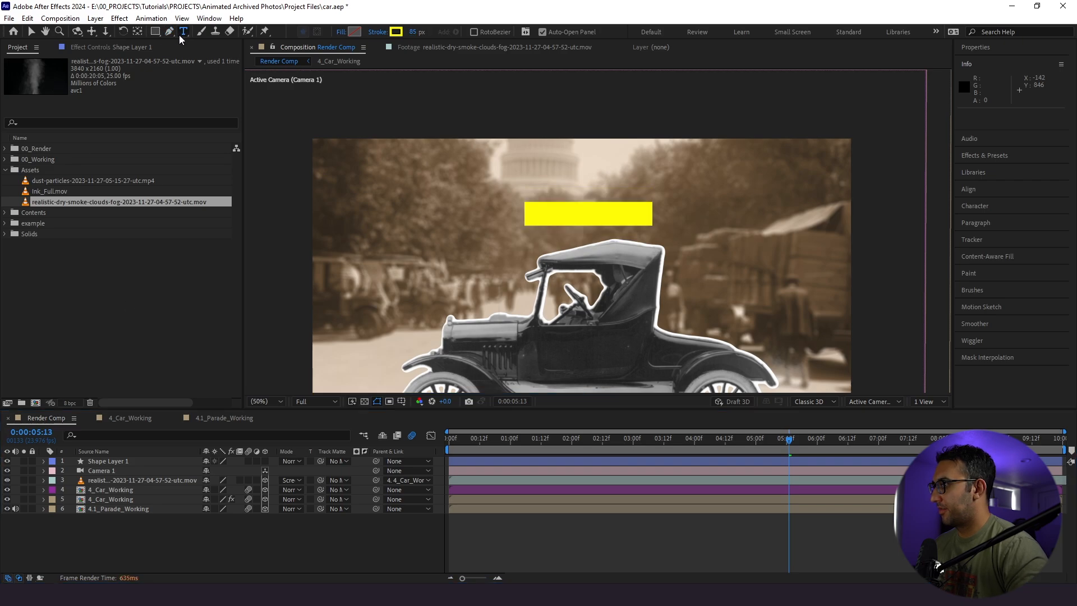
left_click(517, 255)
type("1931")
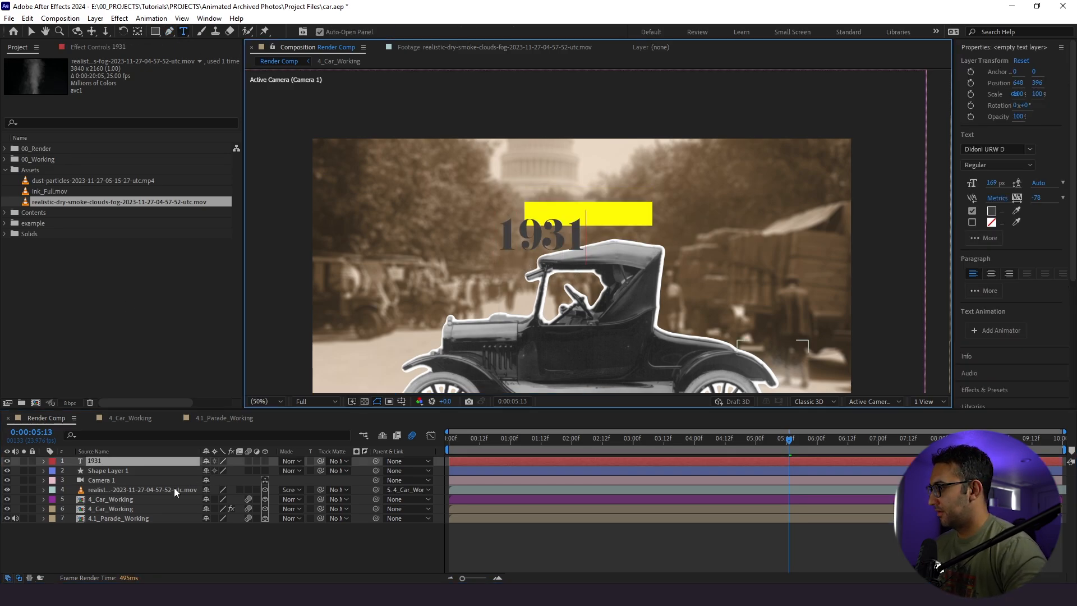
- Set the yellow bar's stroke width to 150 px on Shape Layer 1
left_click(150, 470)
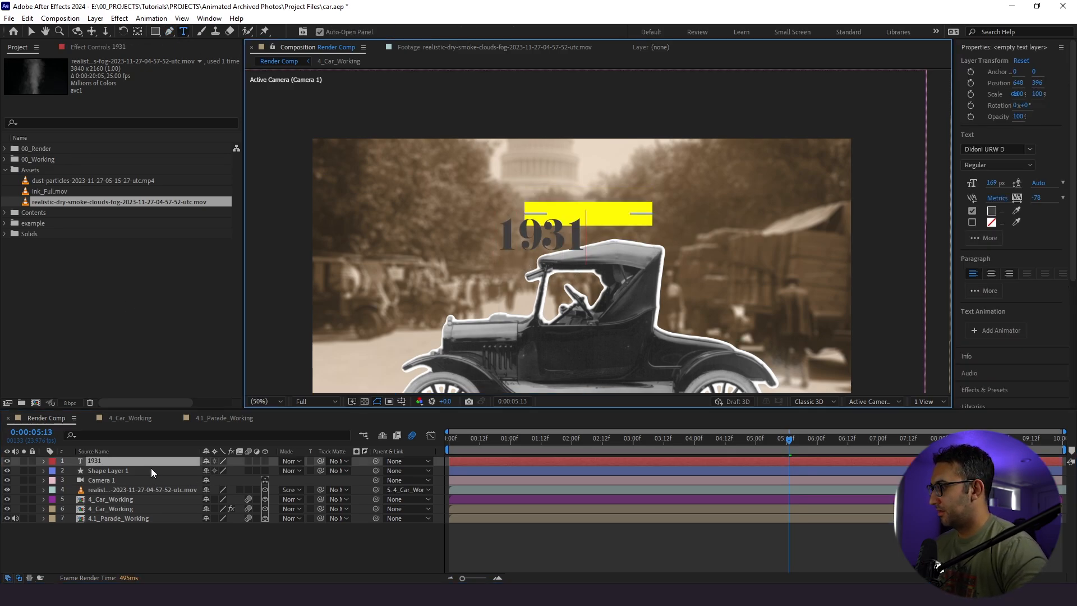
left_click(169, 32)
type("150")
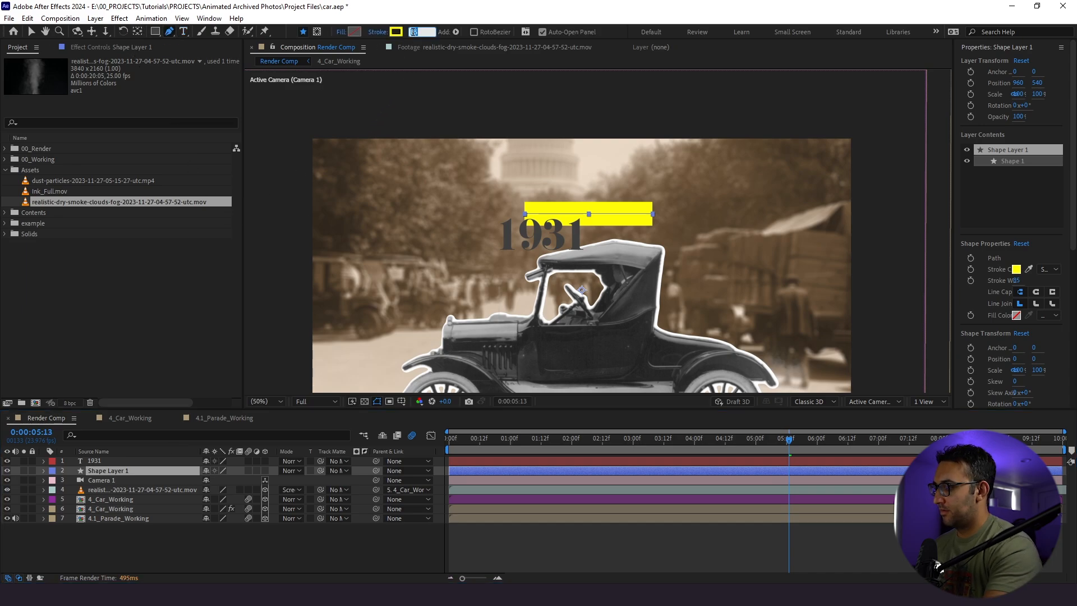
key("Return")
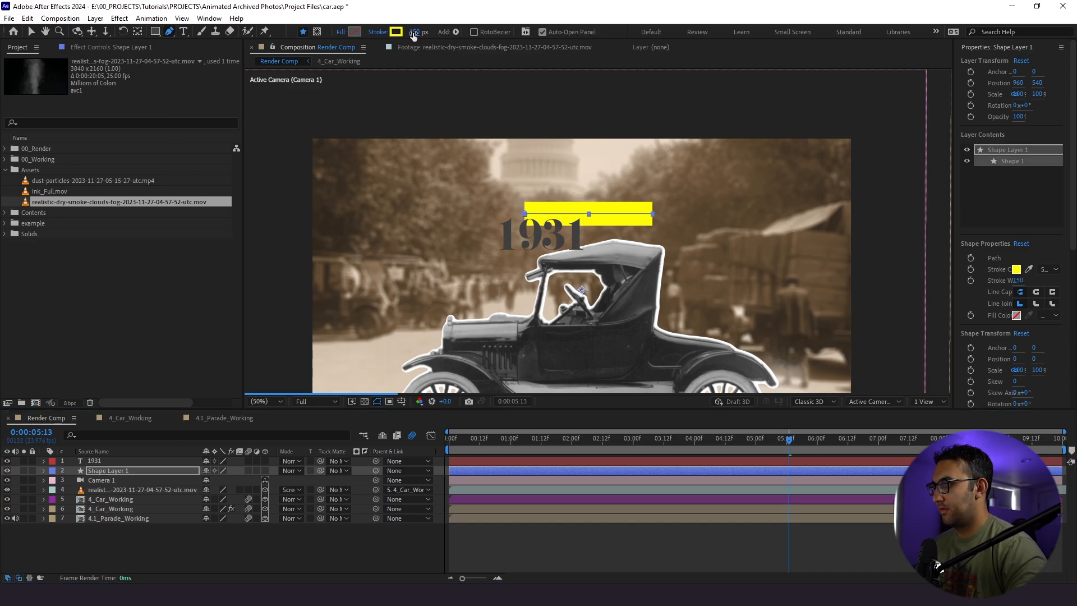
- Move the 1931 text onto the yellow bar above the car's roof
left_click(31, 32)
left_click(112, 461)
left_click_drag(554, 229, 600, 208)
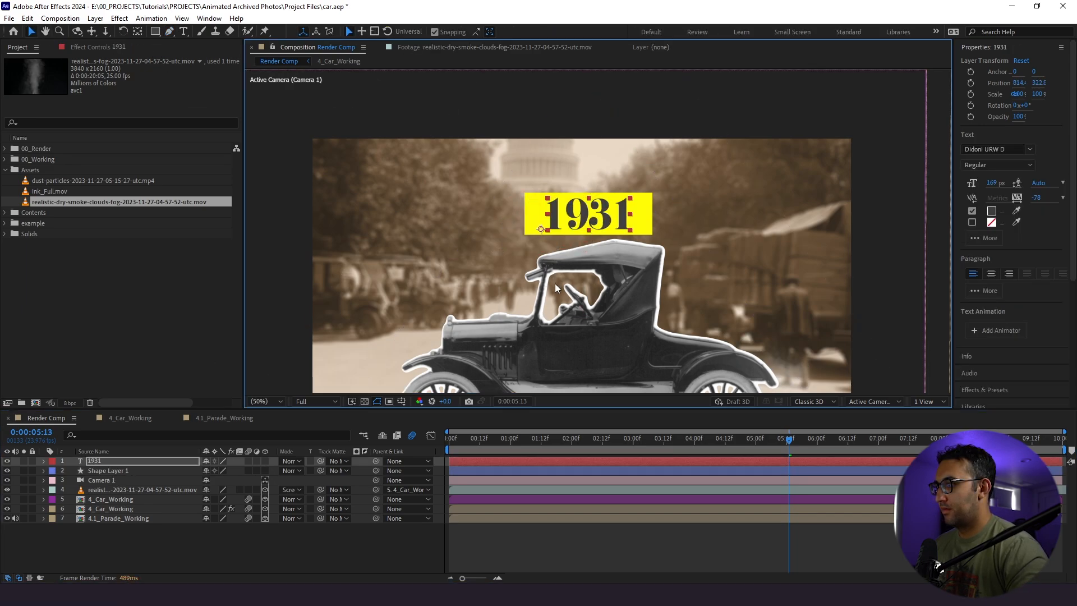
- Shorten the yellow bar on Shape Layer 1 by pulling in its right end point with the Pen tool
left_click(133, 471)
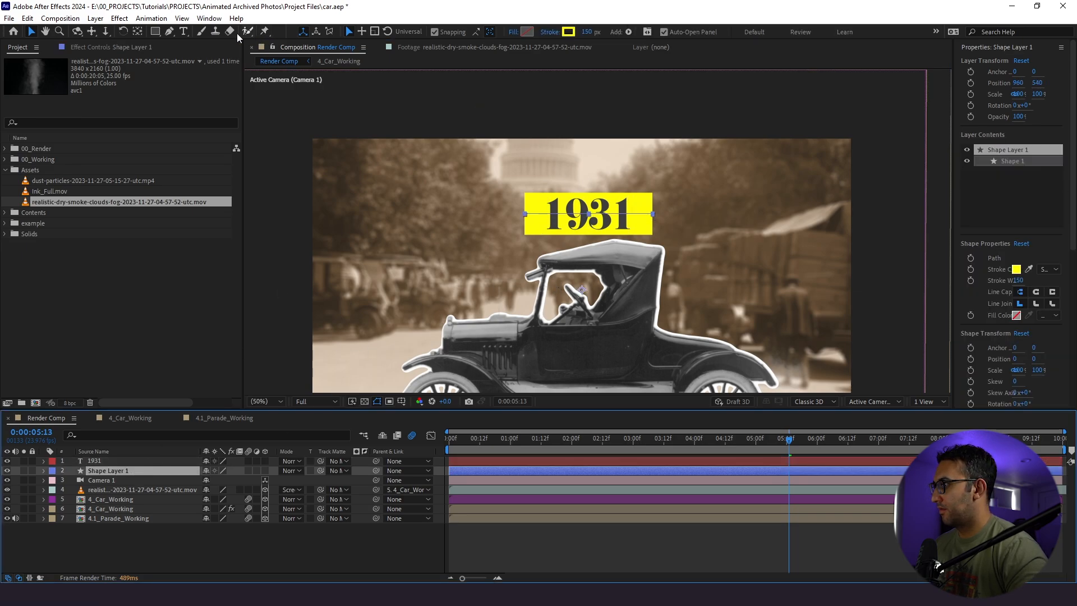
left_click(170, 32)
left_click_drag(652, 215, 637, 216)
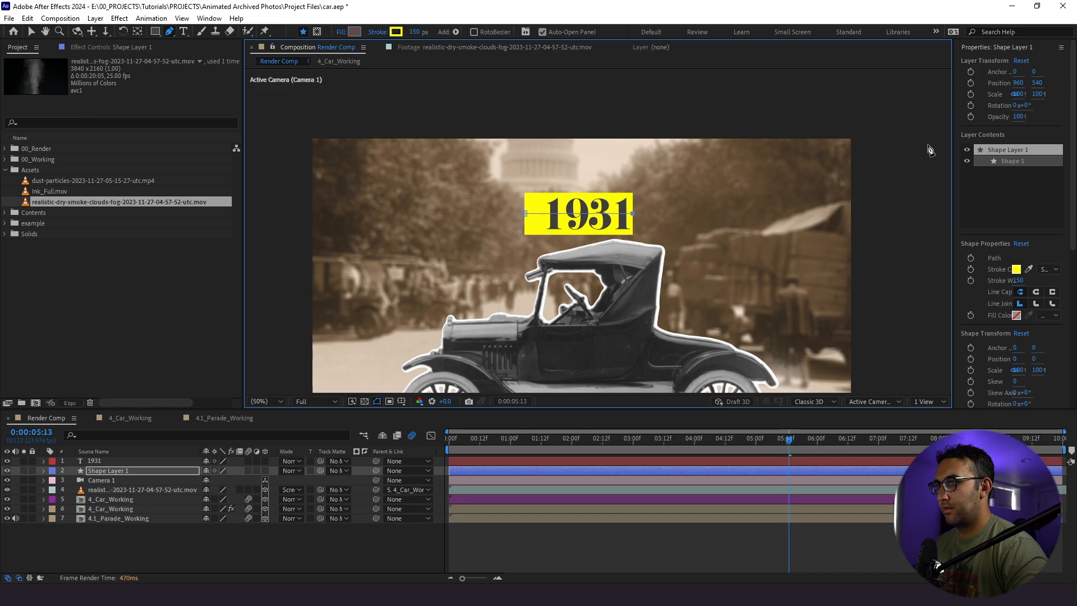
- Centre the yellow bar and the 1931 text horizontally in the composition
left_click(975, 48)
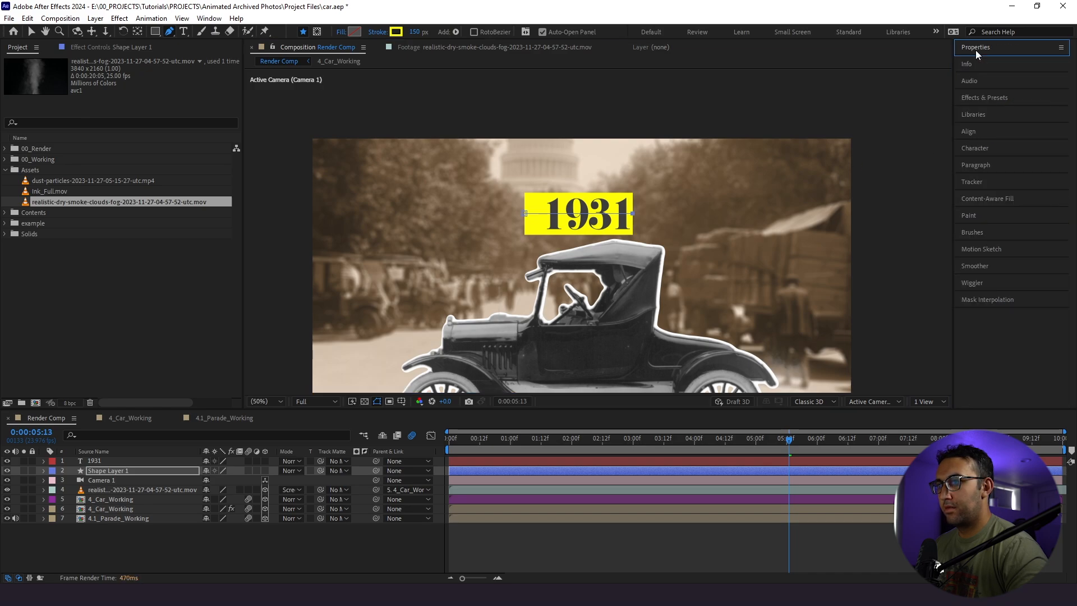
left_click(978, 132)
left_click(984, 159)
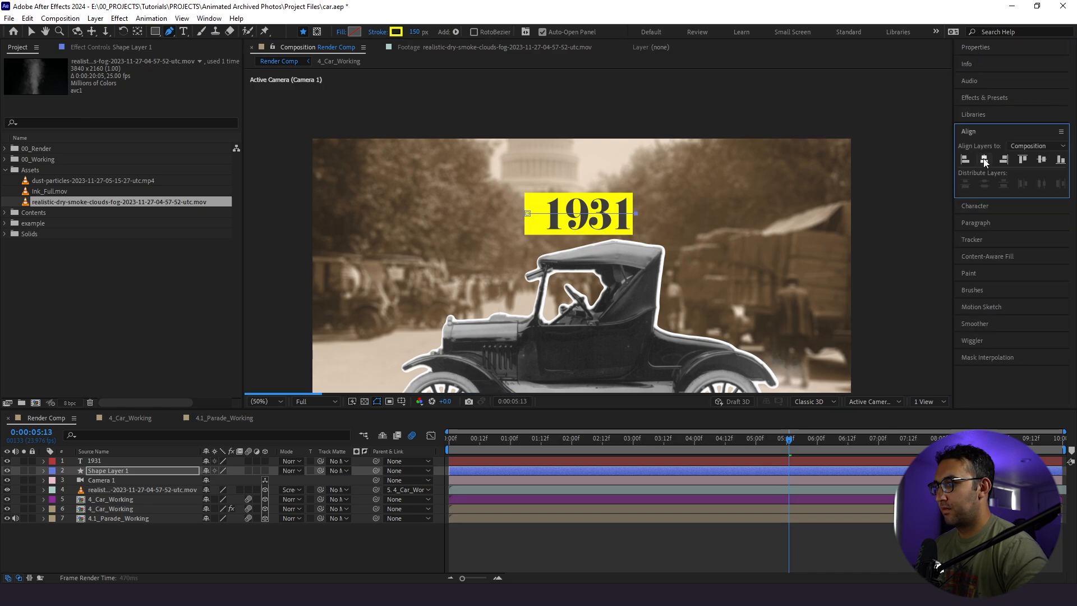
left_click(121, 461)
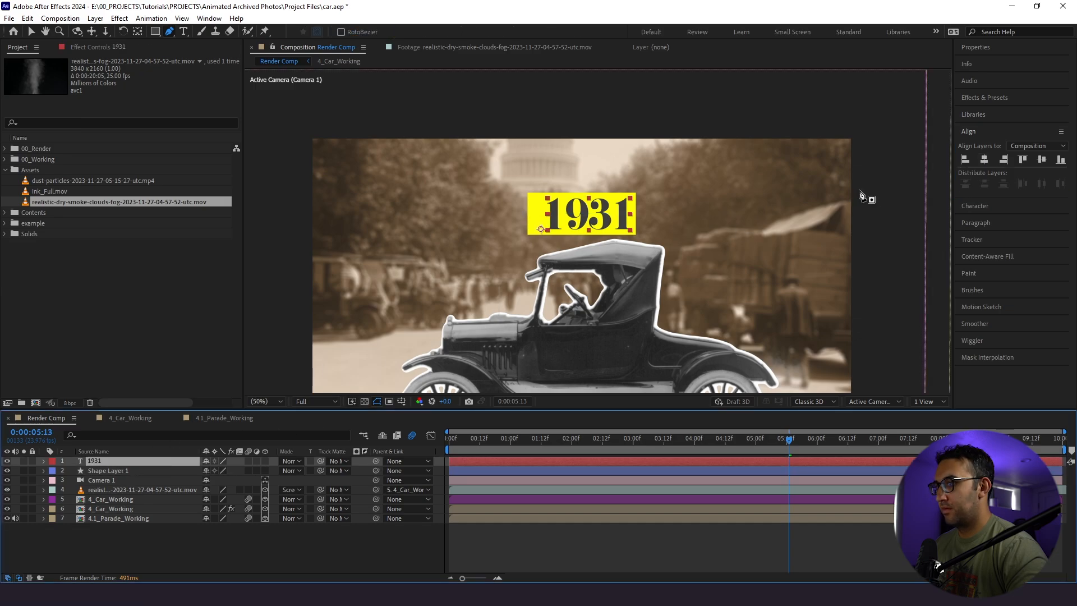
left_click(983, 161)
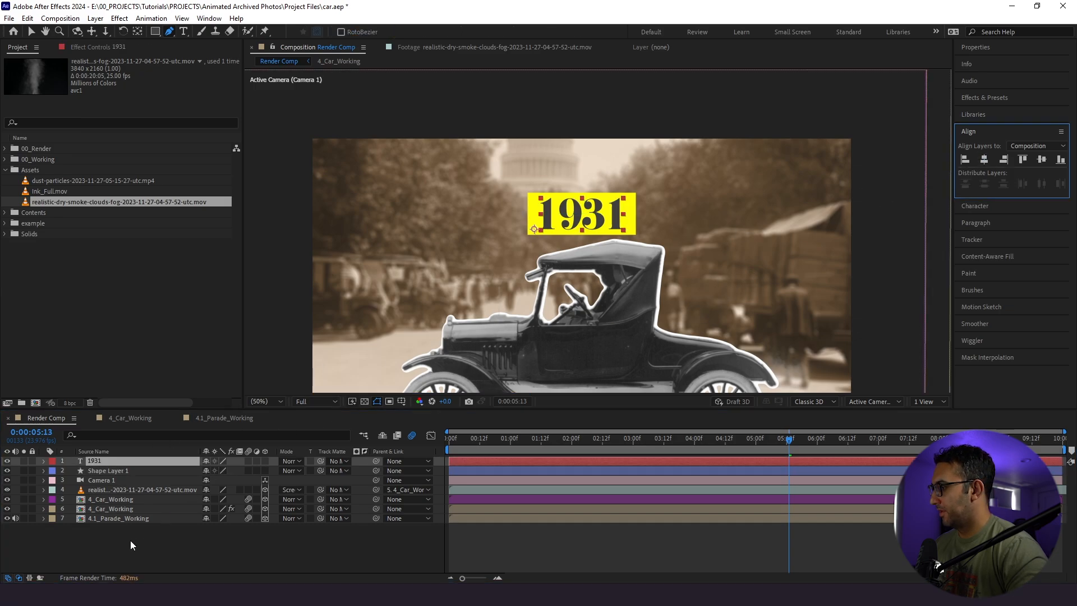
- Parent Shape Layer 1 to the 1931 text layer and move the title slightly higher above the car
left_click(326, 471)
left_click_drag(378, 472, 122, 462)
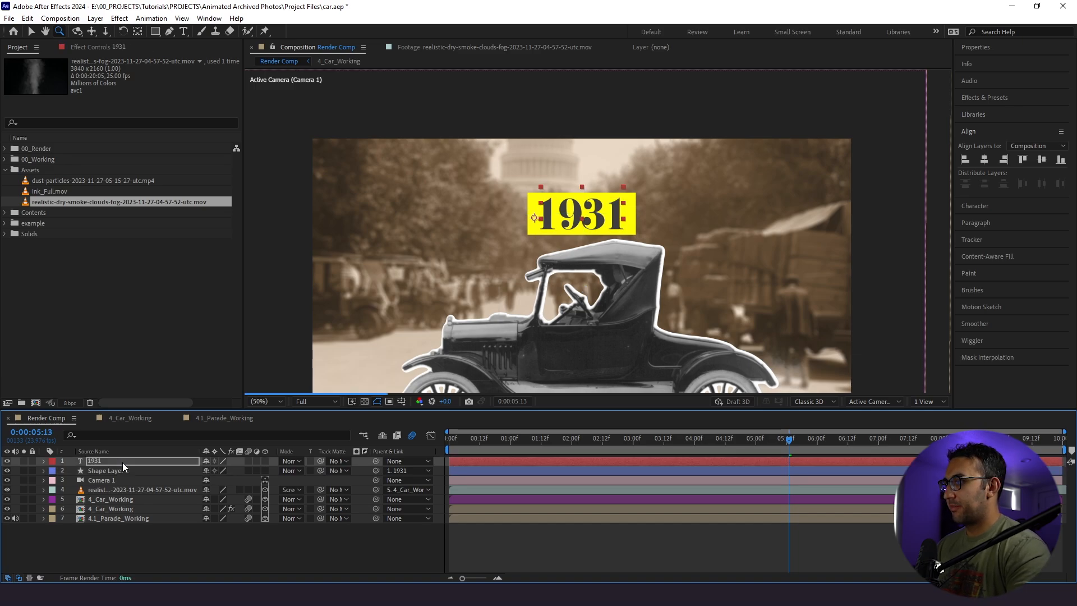
- Add Trim Paths to the contents of Shape Layer 1
left_click(96, 470)
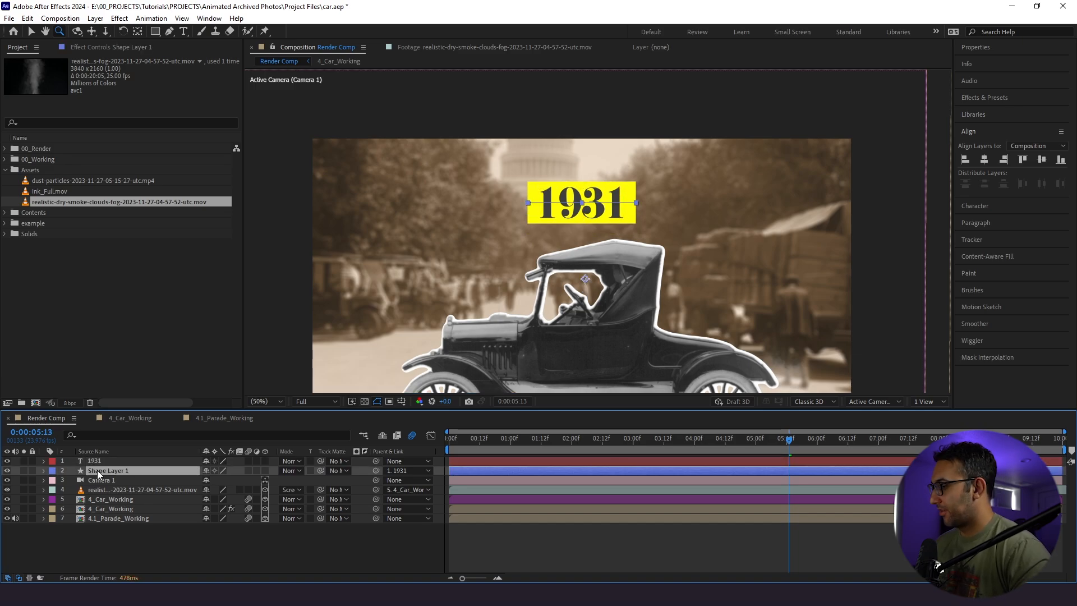
left_click(44, 470)
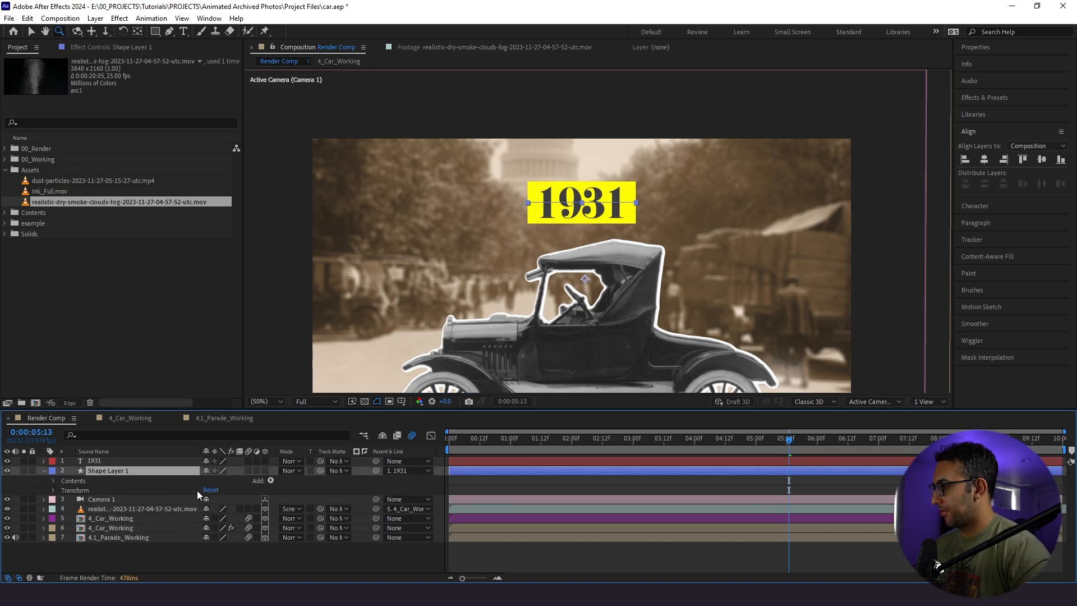
left_click(269, 480)
left_click(314, 420)
- At 0:00:05:00, set both the Start and the End of Trim Paths 1 to 50%
mouse_move(739, 439)
left_mouse_down()
mouse_move(747, 439)
mouse_move(728, 447)
mouse_move(756, 449)
left_mouse_up()
left_click(63, 499)
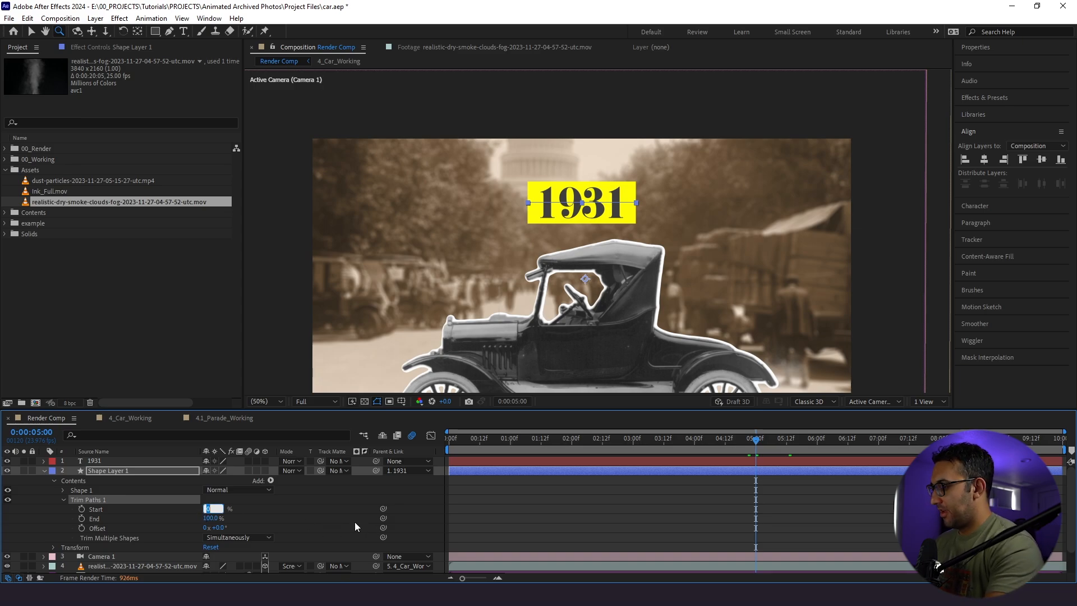
type("50")
key("Return")
left_click(211, 519)
type("50")
key("Return")
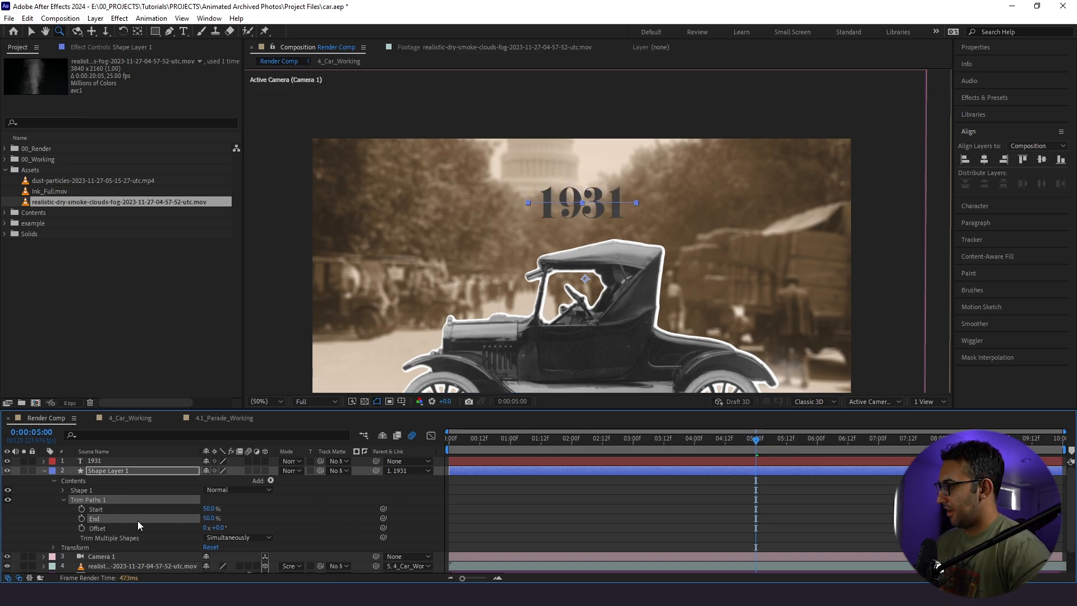
- Keyframe the Trim Paths Start and End at 0:00:05:00, and set Start to 0% and End to 100% at 0:00:06:00
left_click(82, 509)
left_click(82, 518)
left_click_drag(762, 443, 816, 452)
type("0")
key("Return")
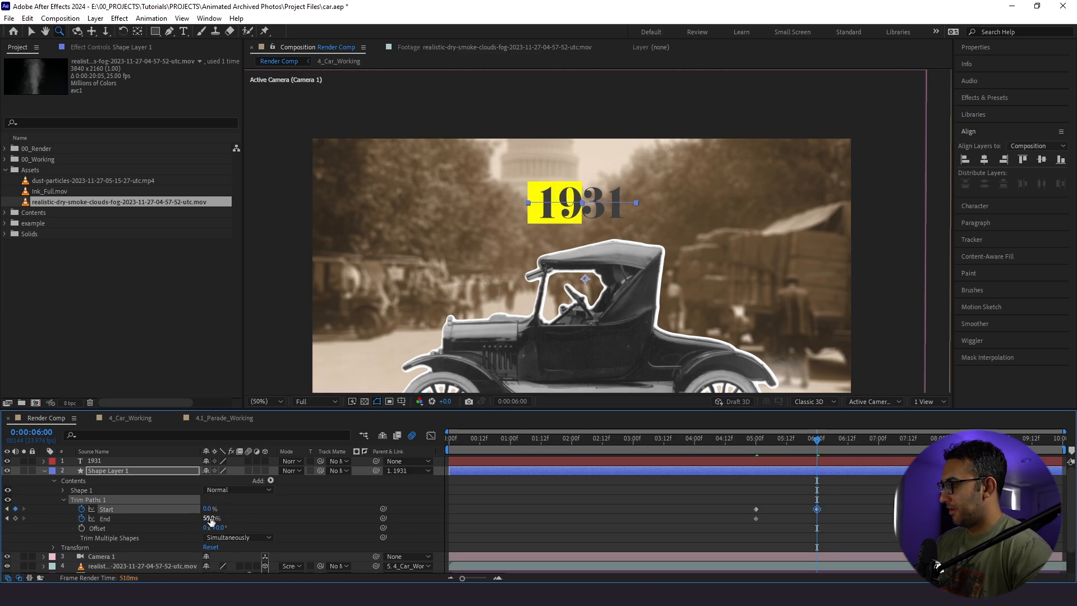
left_click(209, 518)
type("100")
key("Return")
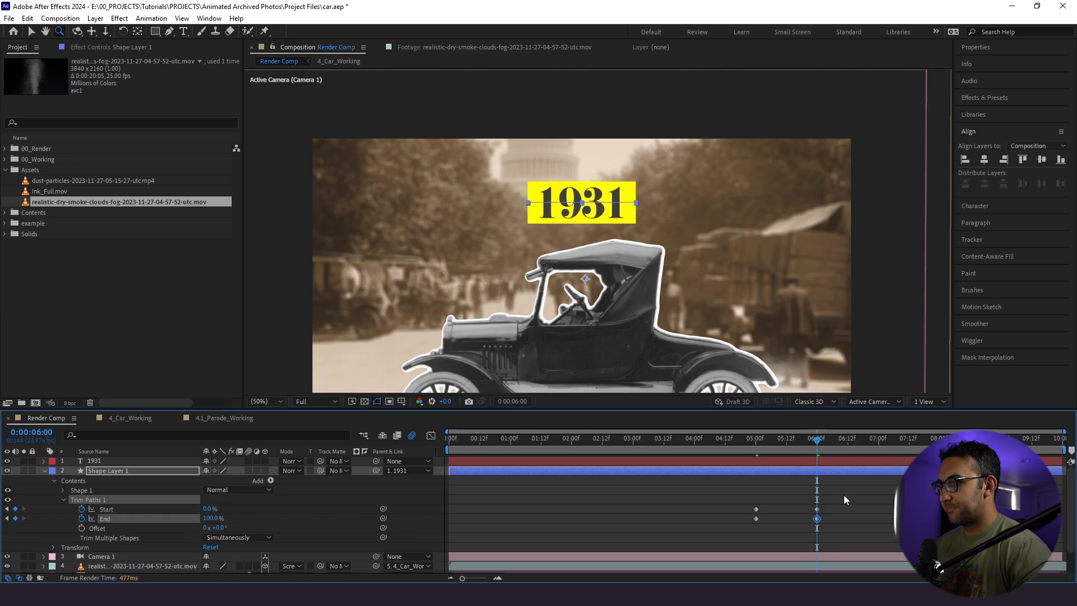
- Apply Easy Ease to all Trim Paths keyframes and reshape the Start speed curve for a fast beginning and a long slow finish
left_click_drag(843, 495, 655, 544)
key("F9")
left_click(817, 509)
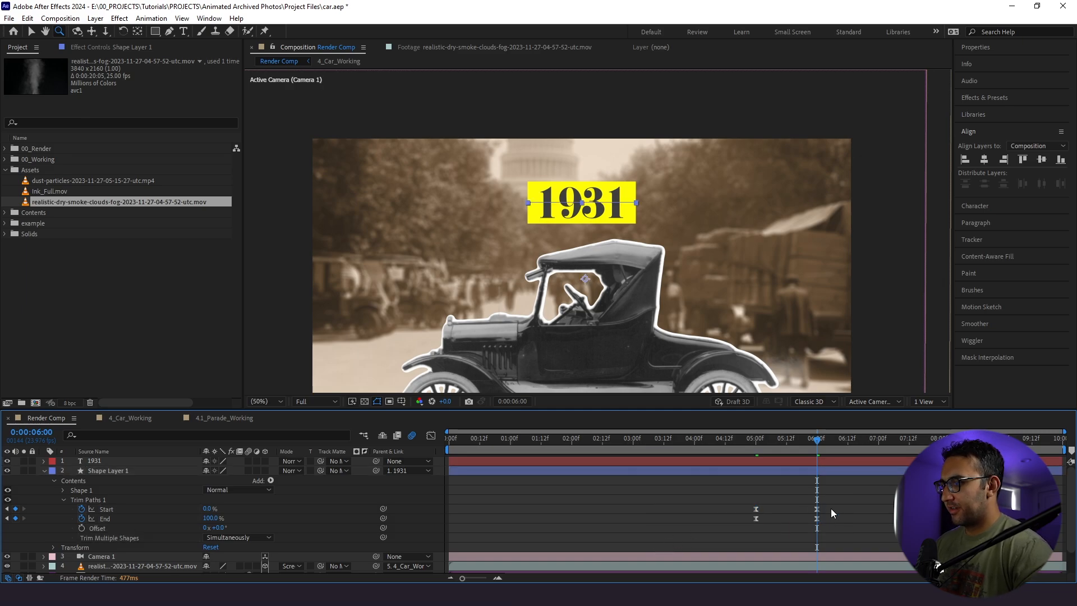
left_click(431, 437)
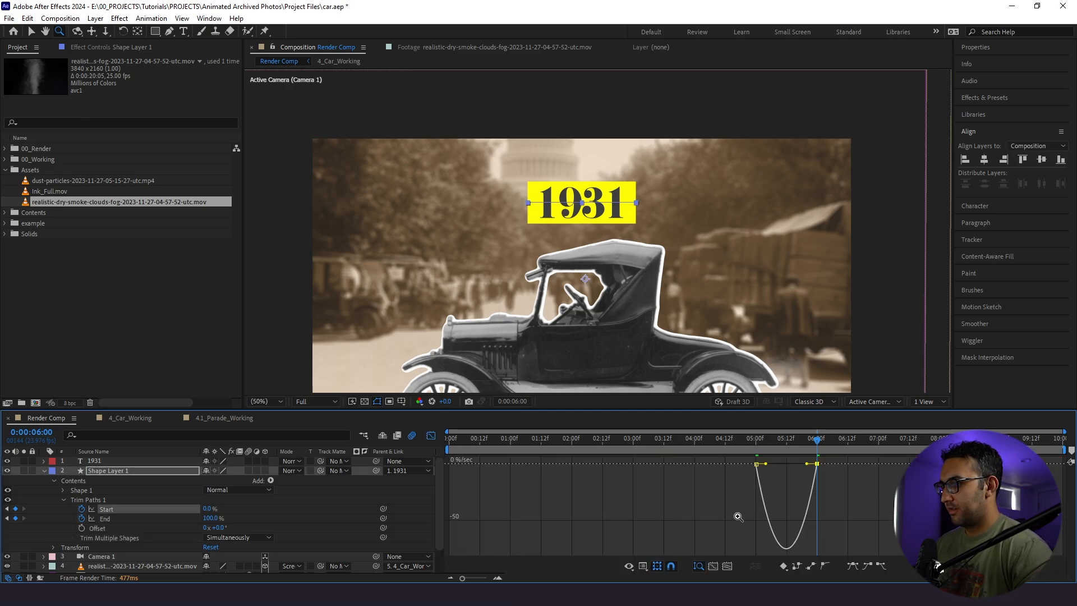
left_click(31, 31)
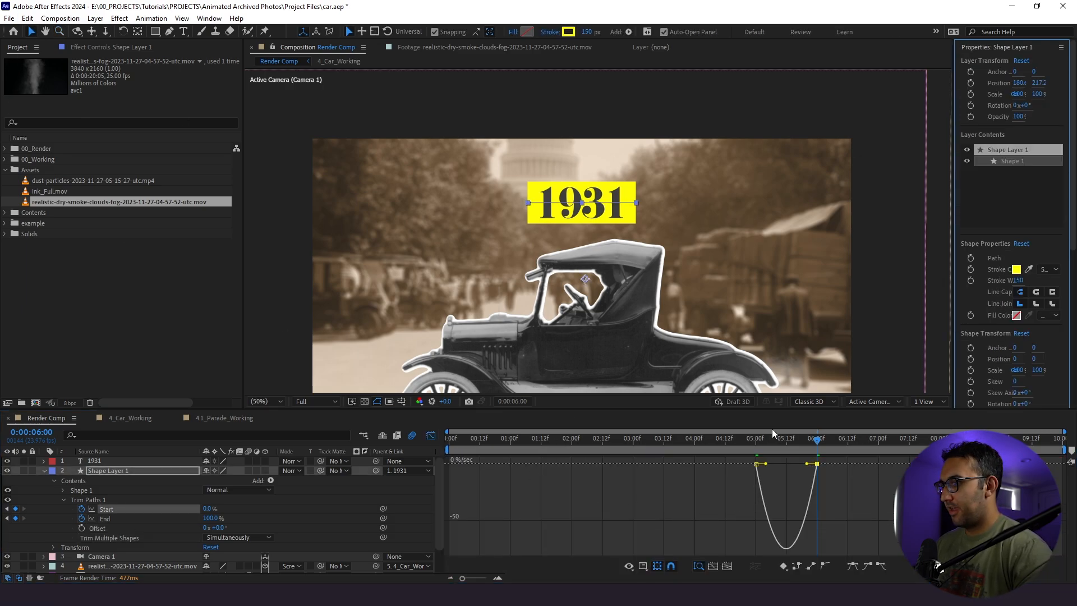
left_click_drag(804, 466, 787, 463)
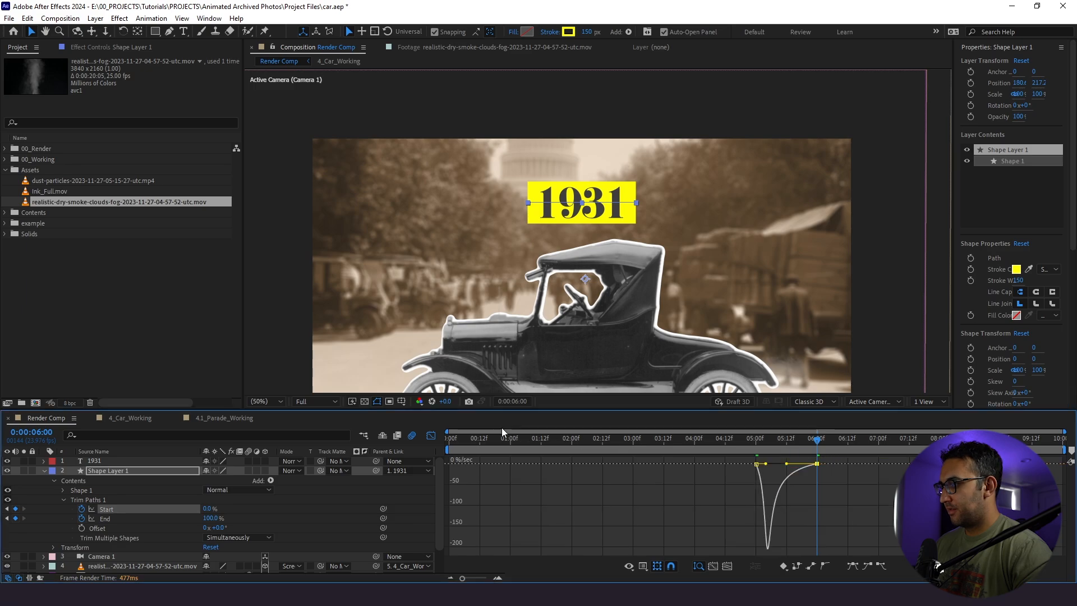
left_click(435, 436)
- Reshape the Trim Paths End speed curve so it also begins fast and slows down gradually, and collapse the shape layer
left_click(816, 518)
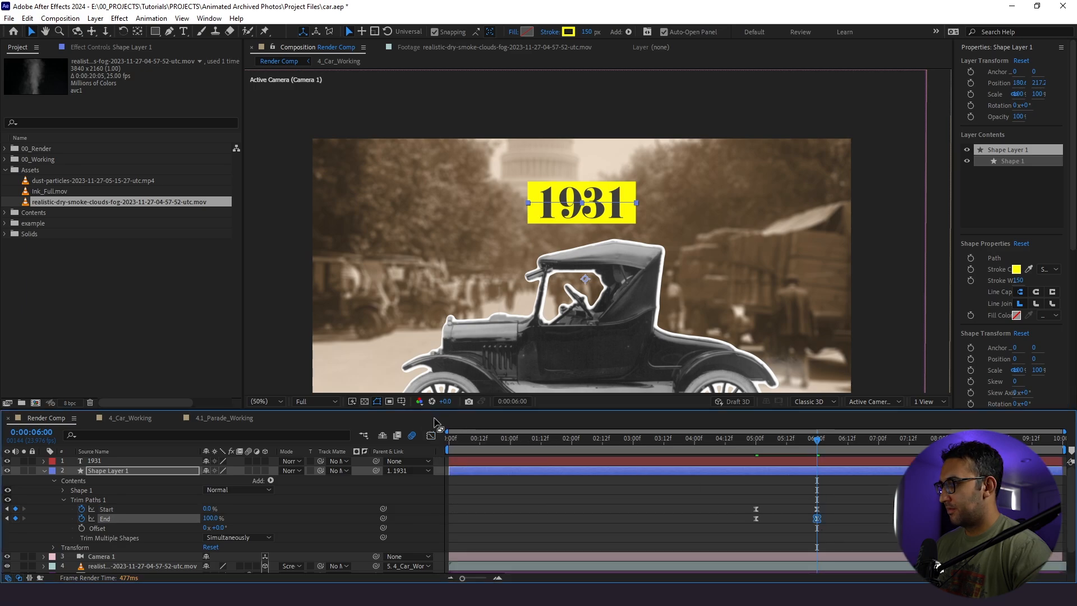
left_click(432, 436)
left_click_drag(806, 549, 765, 550)
left_click(430, 435)
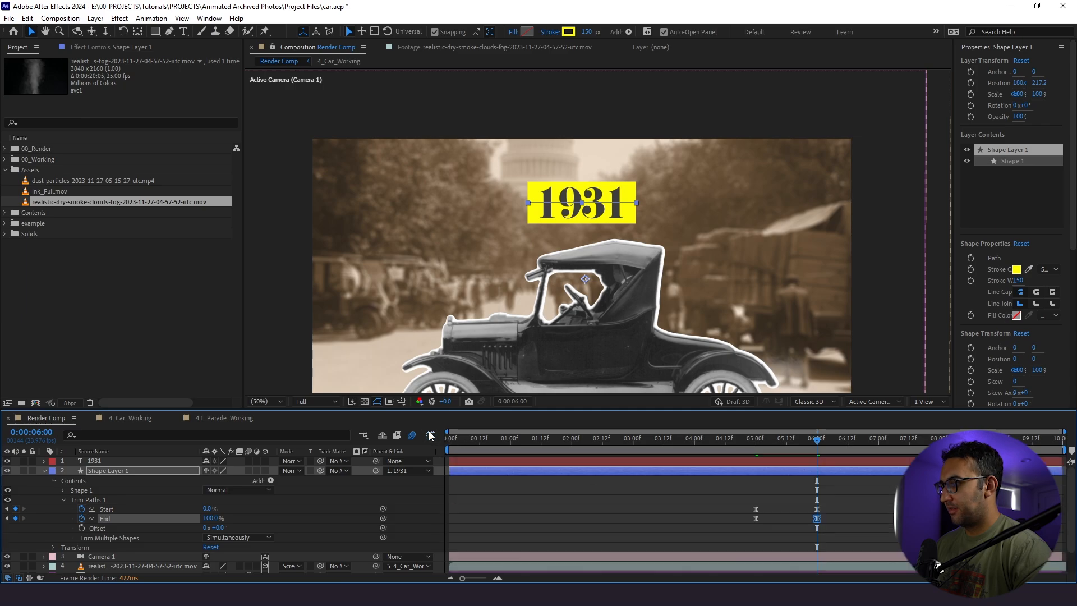
left_click(891, 500)
left_click(44, 471)
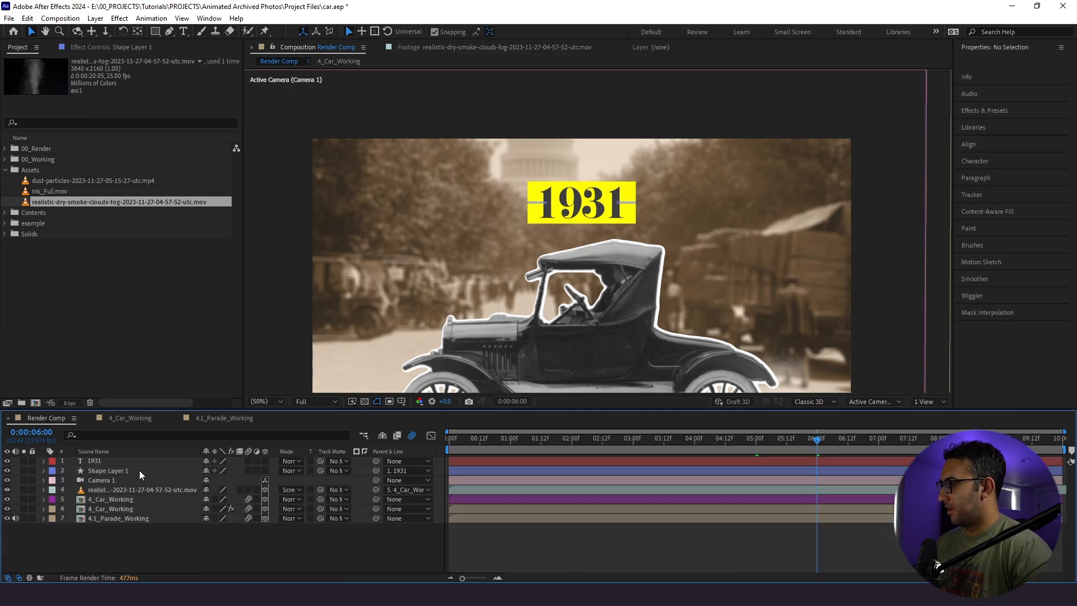
- Make the 1931 text and Shape Layer 1 3D layers and lower the title to Y position 392.5
left_click(131, 464)
left_click(138, 469, "shift")
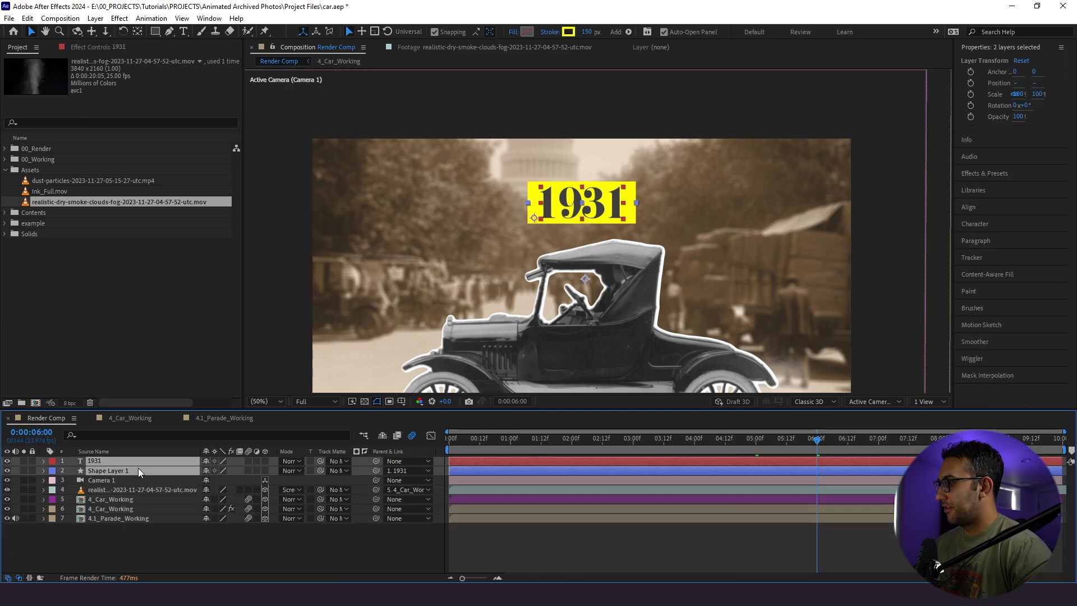
left_click(264, 462)
left_click_drag(507, 128, 507, 171)
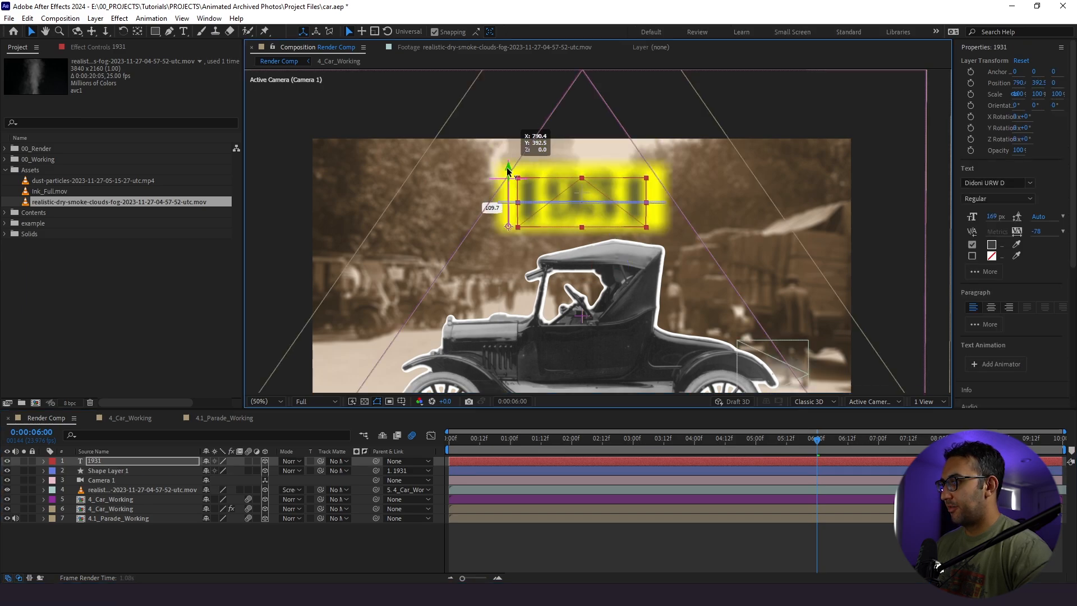
- Scale the 1931 text layer to 76% and shift it sideways to centre the title above the car
key("s")
left_click_drag(237, 471, 223, 471)
left_click_drag(568, 224, 586, 227)
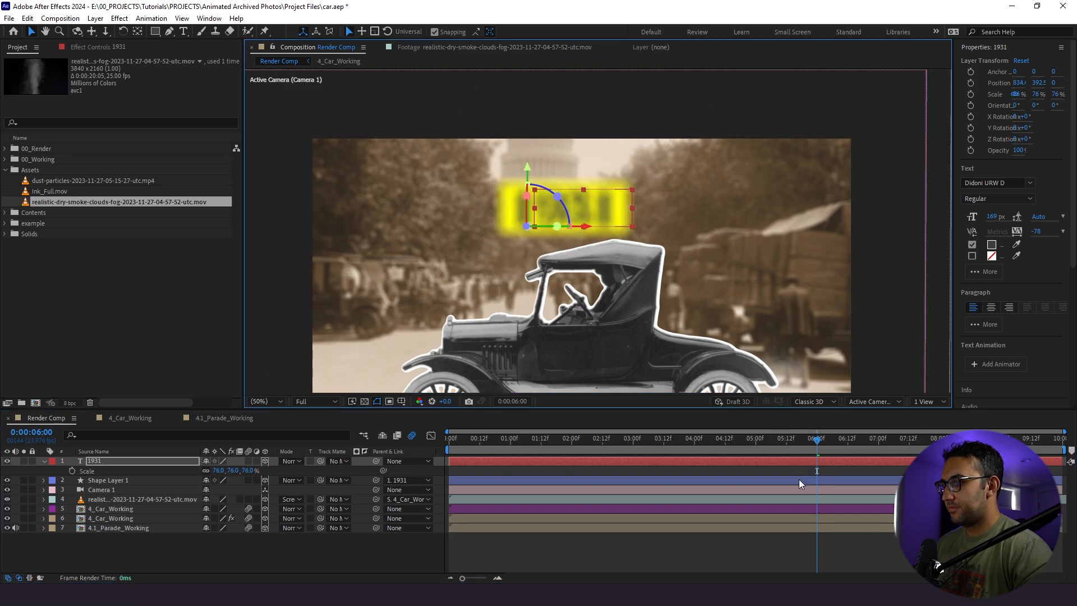
- Reveal Camera 1's keyframes and compare the title's blur at 0:00:05:00 and 0:00:06:00
left_click(700, 482)
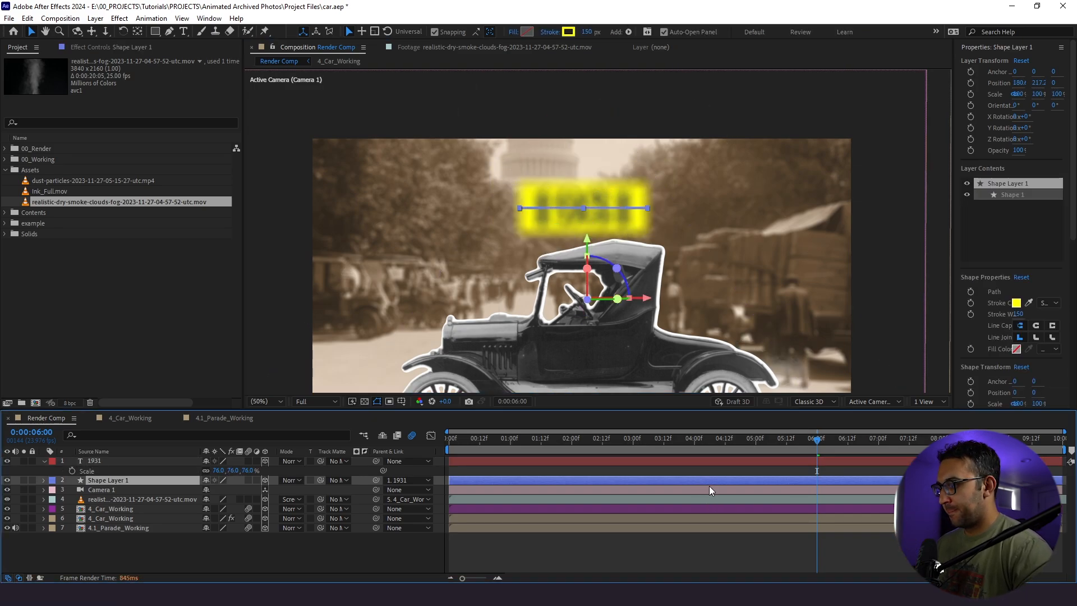
left_click(709, 489)
key("u")
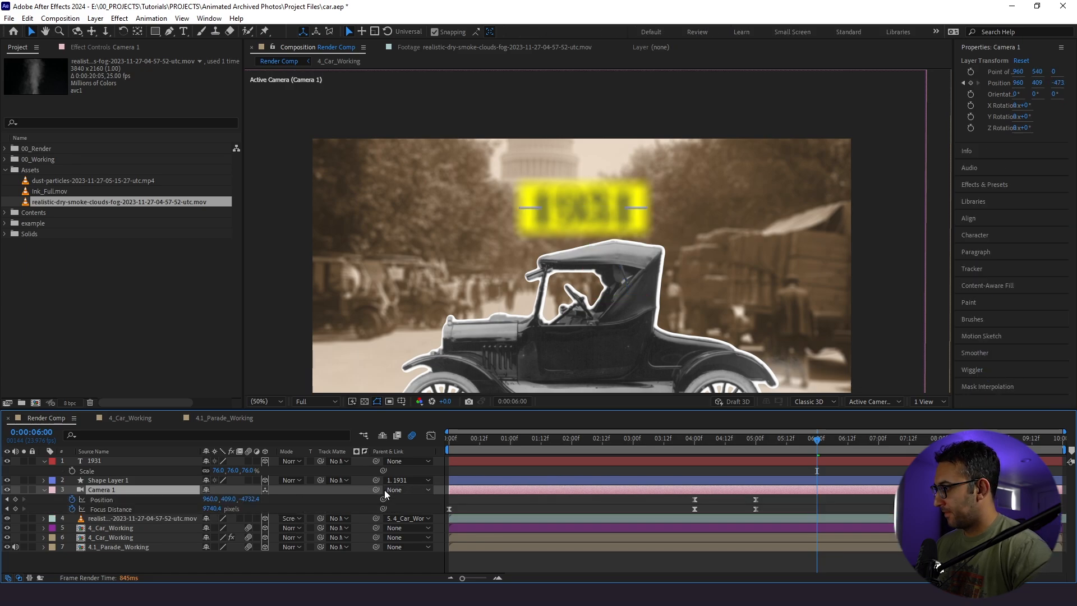
key("k")
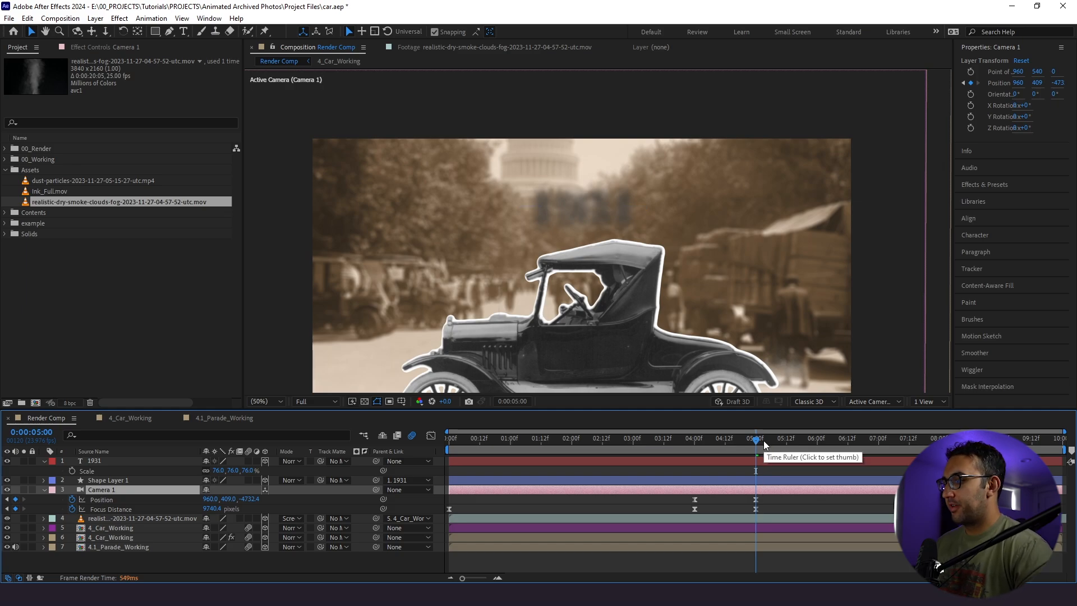
left_click_drag(763, 440, 816, 447)
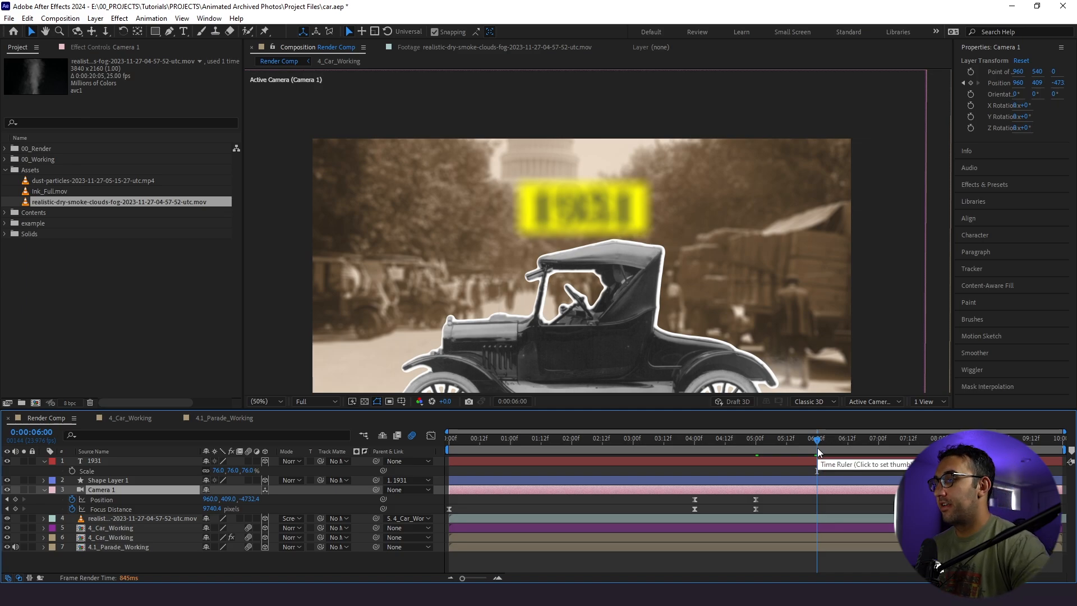
- Show the composition in two views, with the second view set to Top, and expand Camera 1's properties
left_click(918, 401)
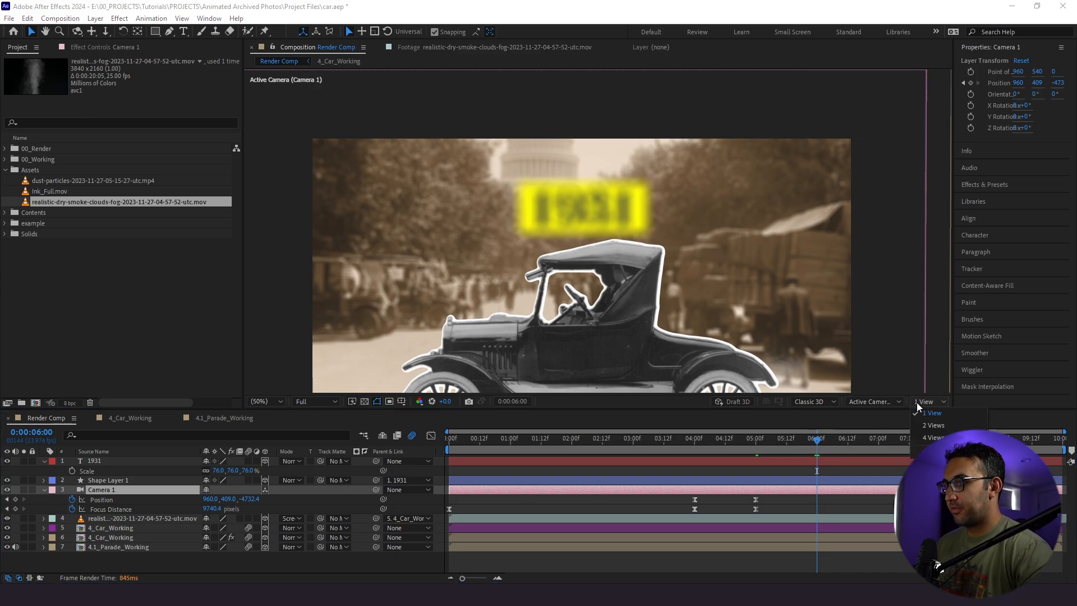
left_click(924, 425)
left_click(44, 490)
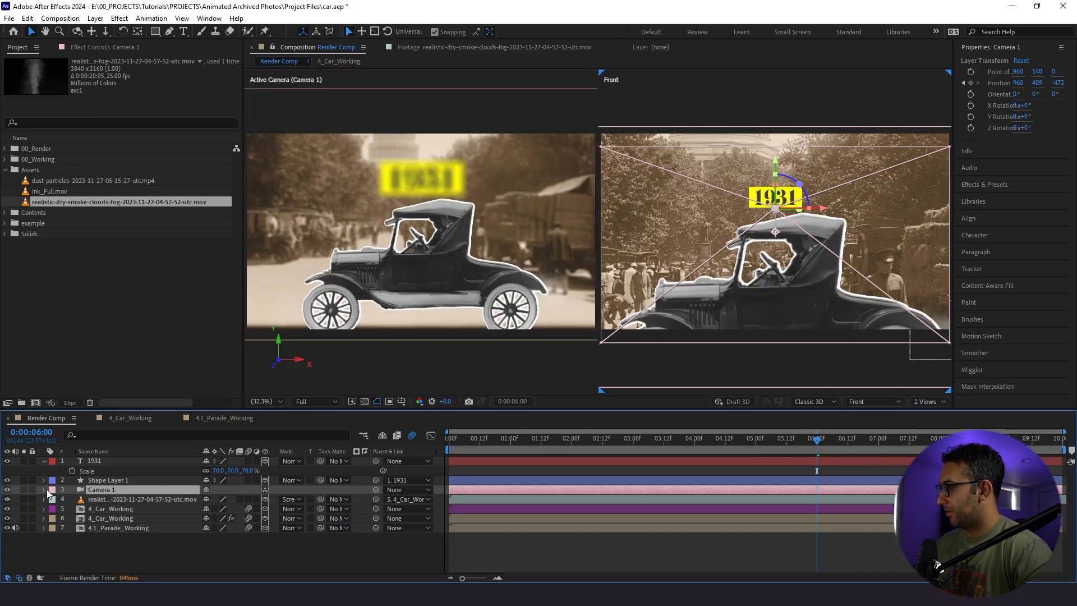
left_click(44, 490)
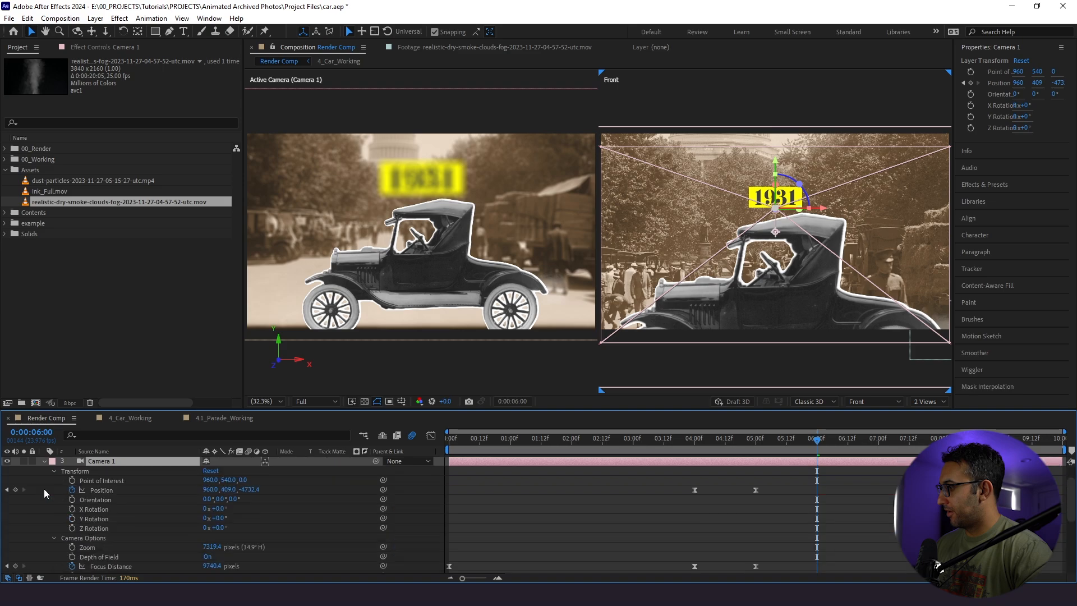
left_click(852, 368)
left_click(922, 401)
left_click(861, 402)
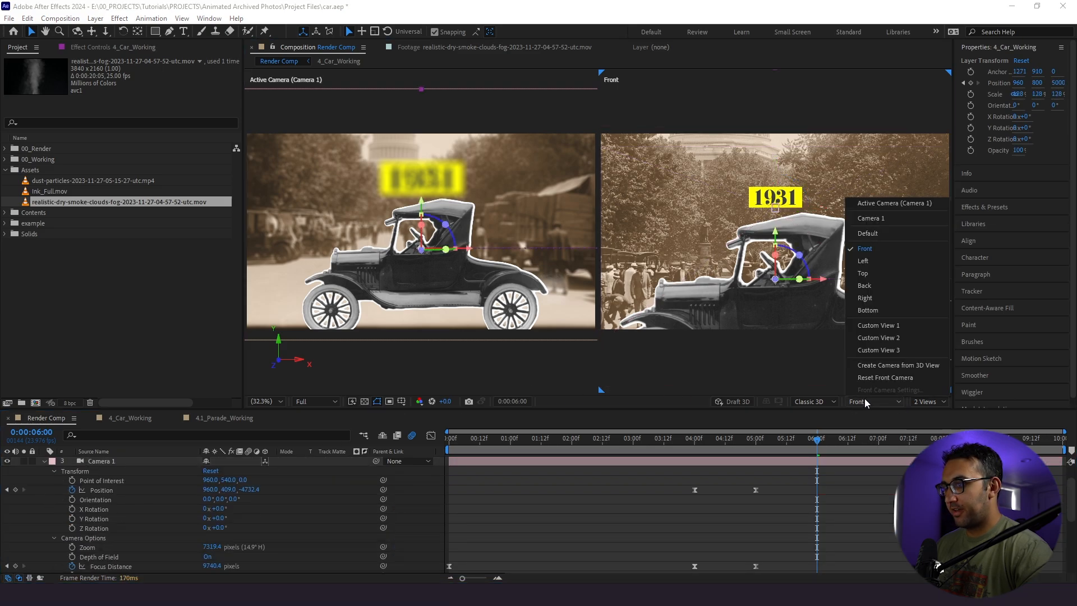
left_click(858, 275)
- Set Camera 1's Focus Distance to 5000 pixels at 0:00:06:00
scroll(113, 497, "up", 1)
left_click(113, 489)
scroll(115, 521, "down", 1)
scroll(115, 521, "down", 1)
left_click_drag(214, 537, 211, 540)
key("comma")
left_click(212, 537)
type("5000")
key("Return")
- Lower Camera 1's Focus Distance to 4739 pixels at 0:00:06:00 to focus on the 1931 title
scroll(738, 270, "up", 7)
left_click_drag(738, 270, 898, 271)
scroll(818, 270, "down", 1)
scroll(107, 494, "up", 2)
left_click(102, 461)
scroll(103, 468, "down", 2)
left_click_drag(212, 537, 198, 537)
- Keyframe Camera 1's Aperture at 0:00:05:00, set it to 300 pixels at 0:00:06:00, and apply Easy Ease to the keyframes
key("j")
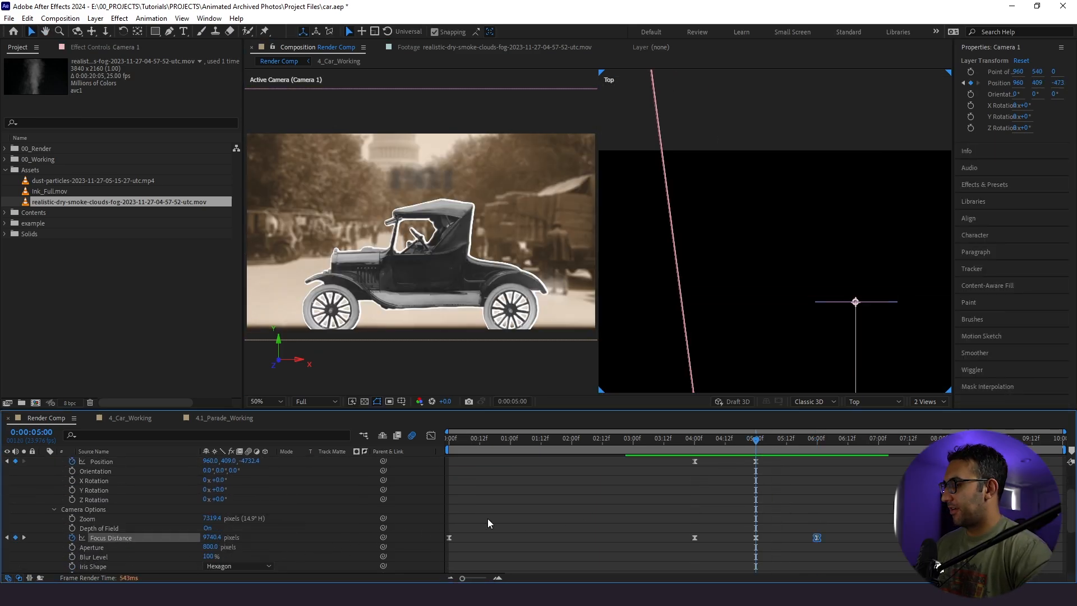
left_click(73, 547)
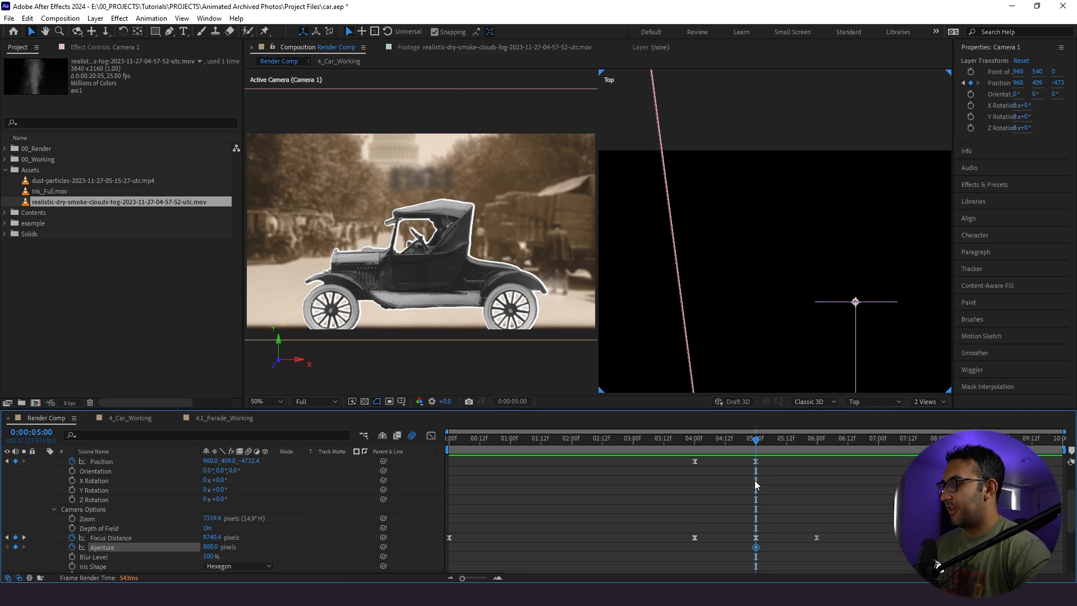
left_click(812, 481)
left_click_drag(800, 449, 813, 456)
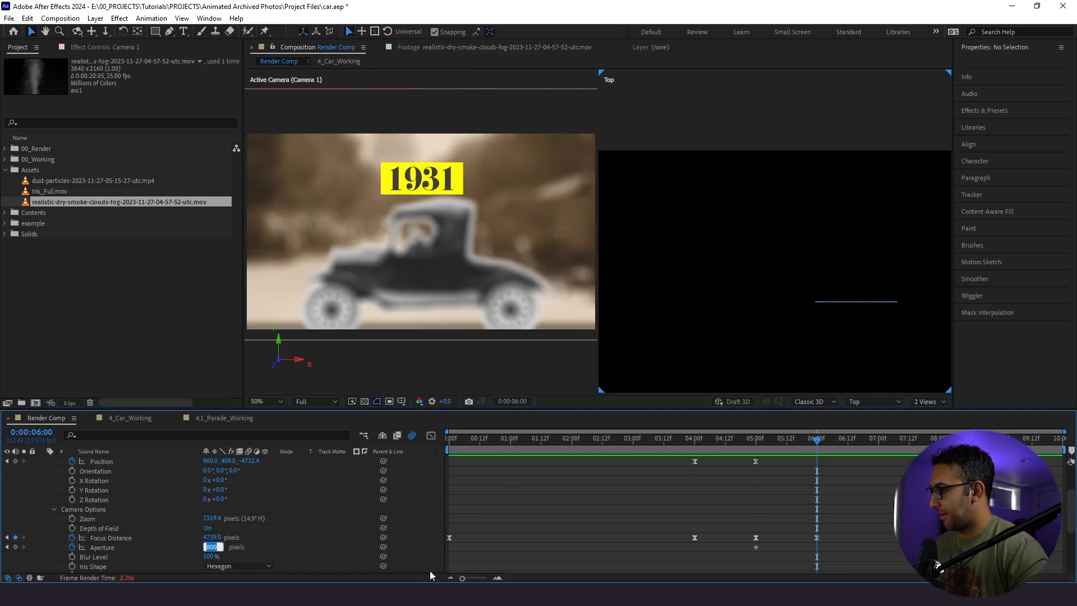
type("300")
key("Return")
left_click_drag(826, 557, 738, 550)
key("F9")
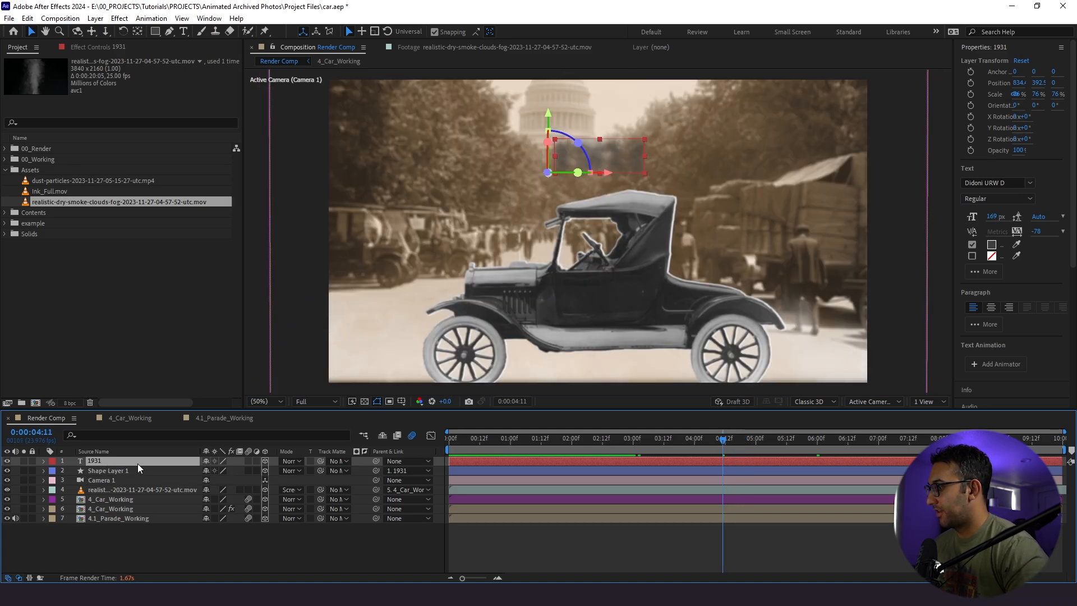
- Set Shape Layer 1 as the track matte of the 1931 text and preview the animation from the beginning
left_click_drag(318, 462, 132, 470)
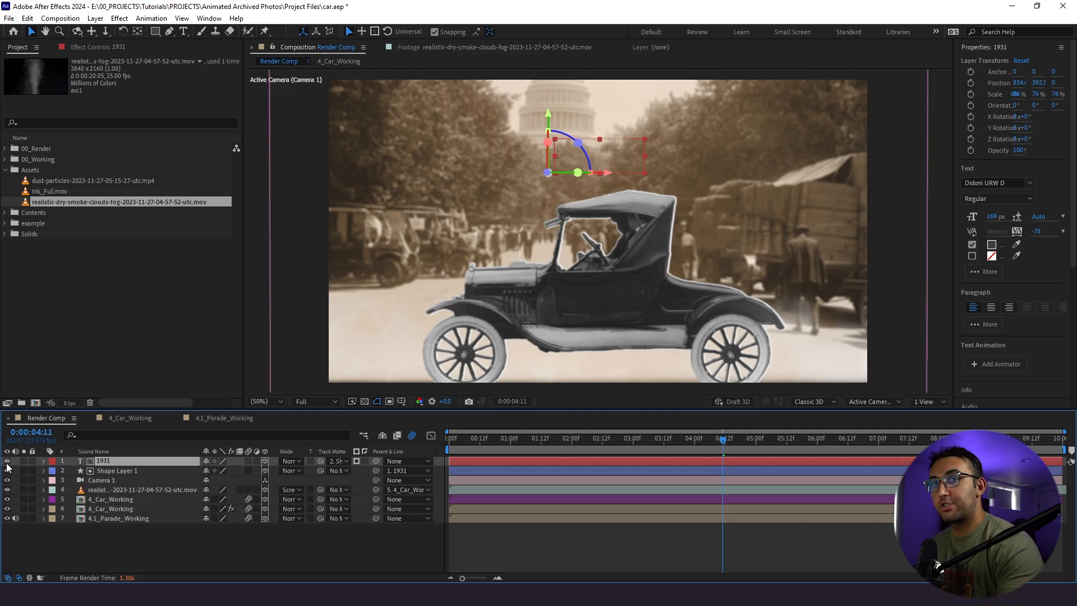
left_click(453, 443)
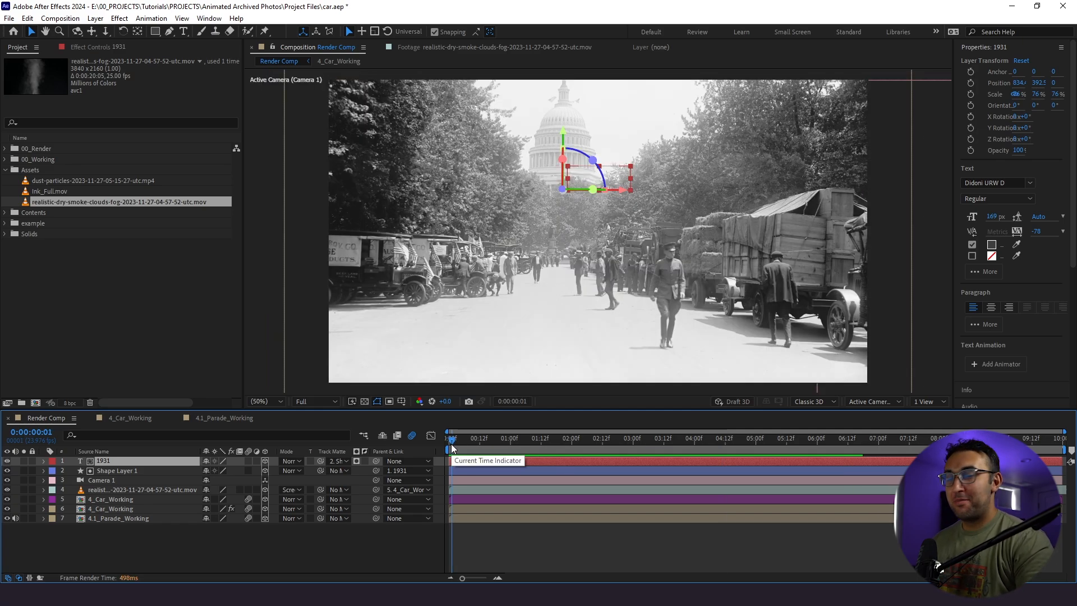
key("space")
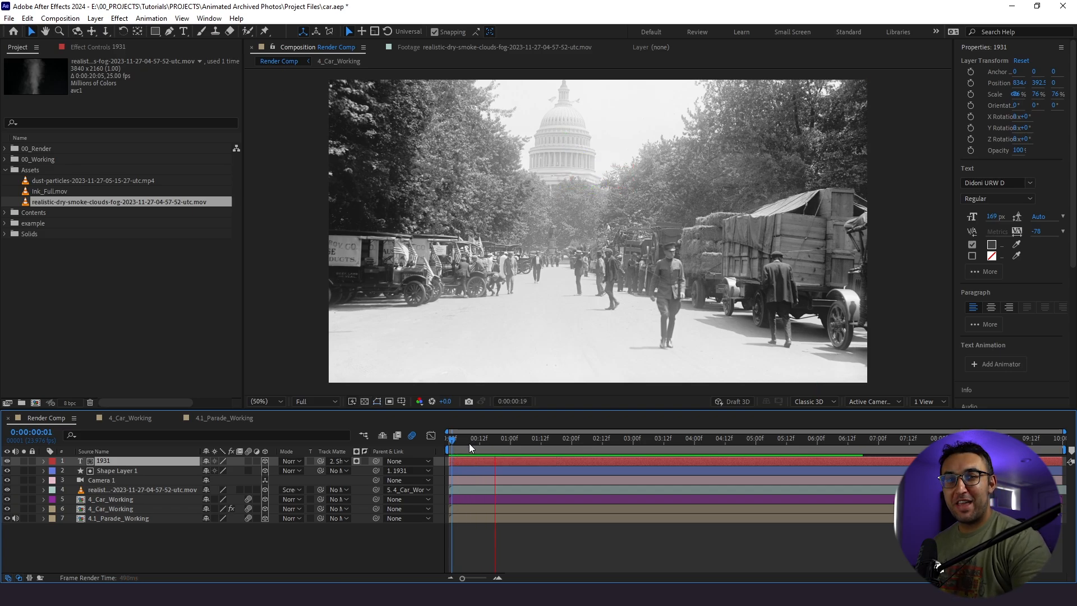